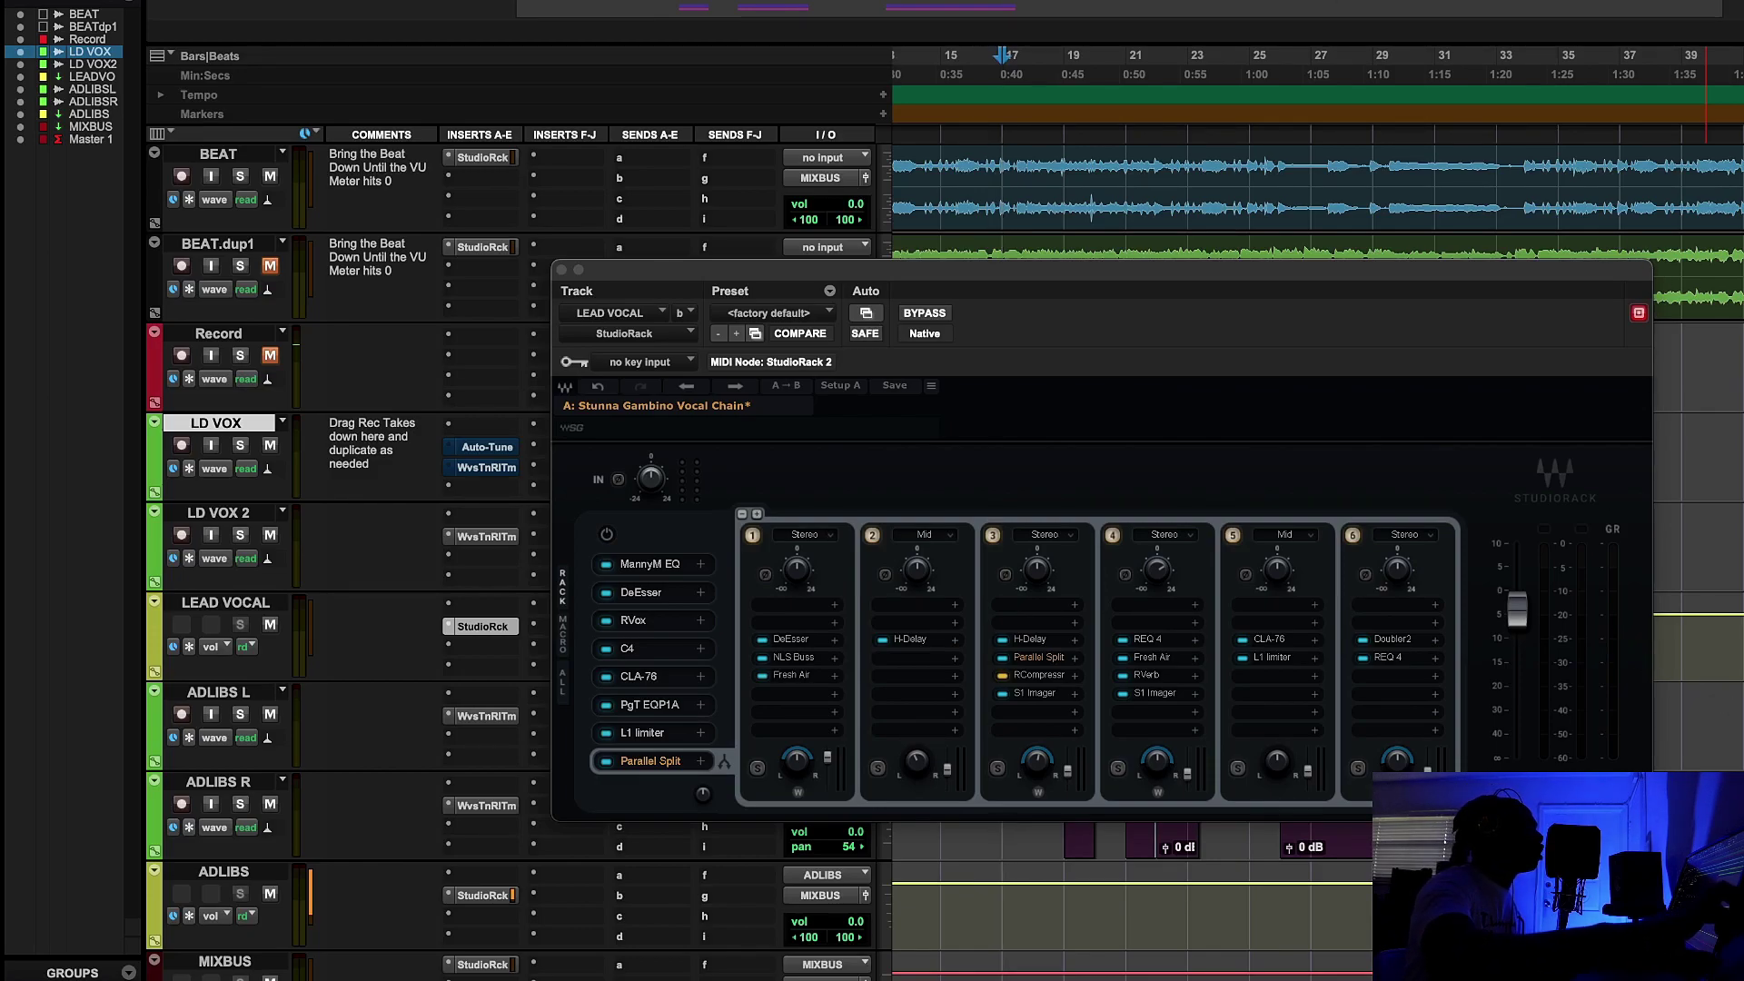
Step: Play the mix from about bar 17, close the lead vocal's StudioRack window, and stop playback
key("space")
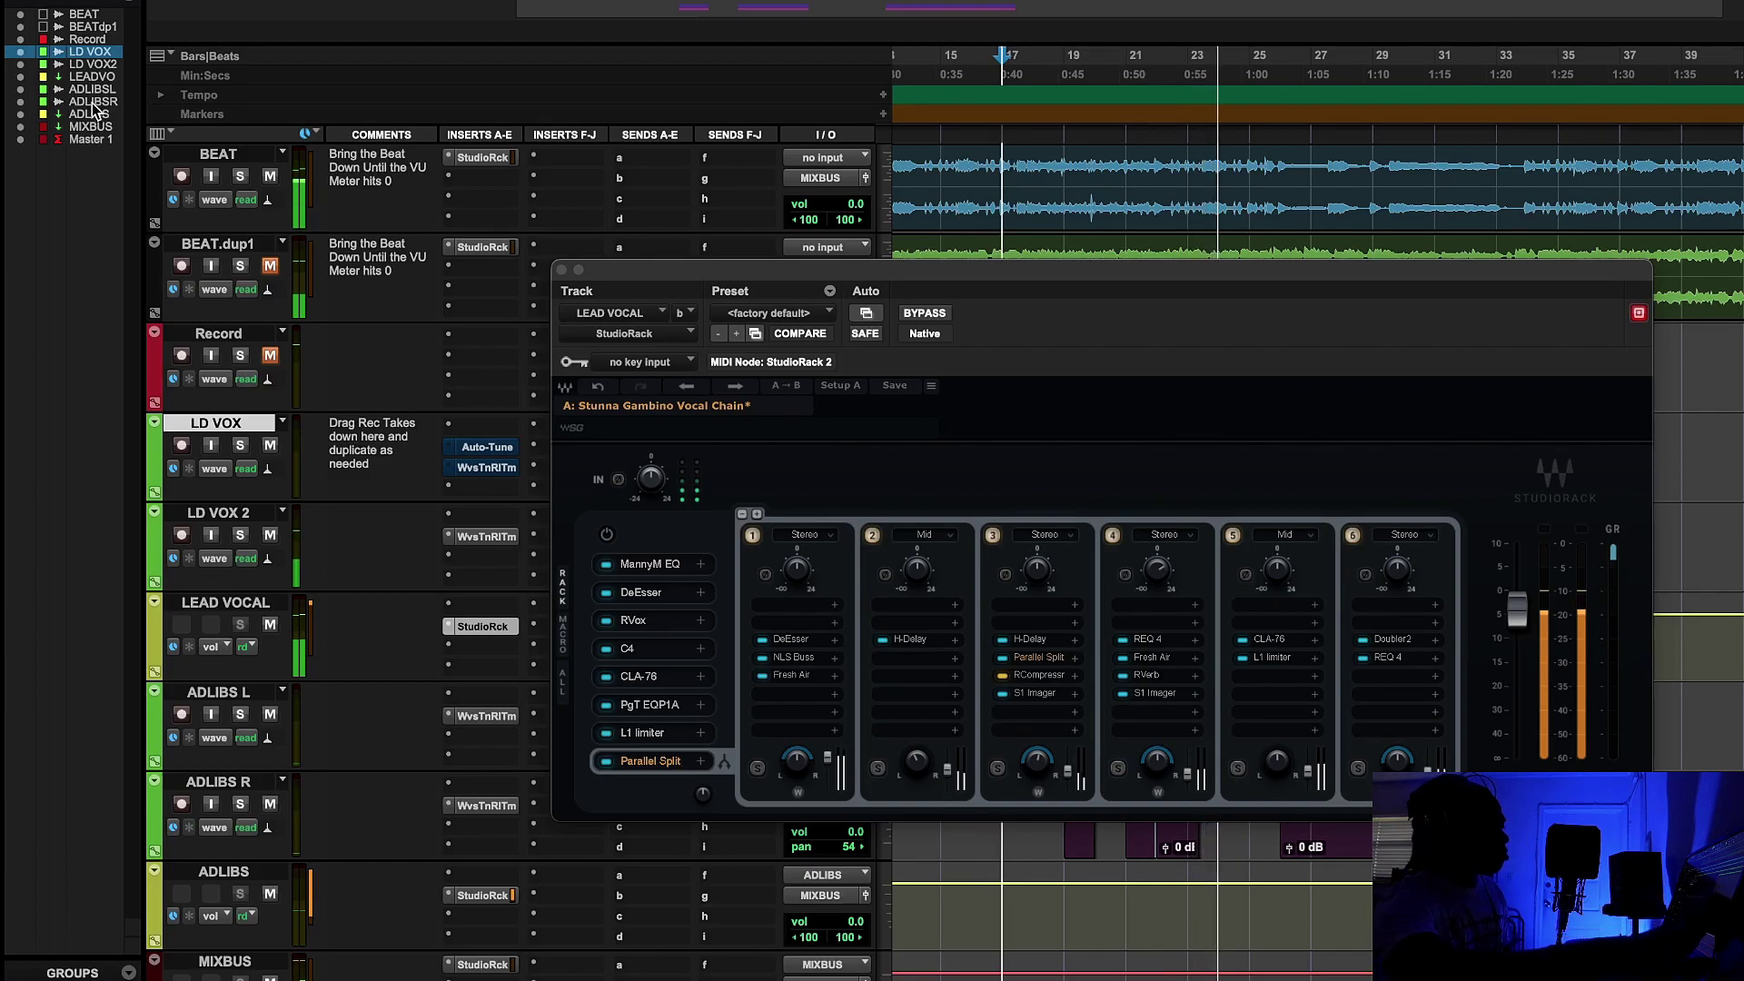
left_click(561, 269)
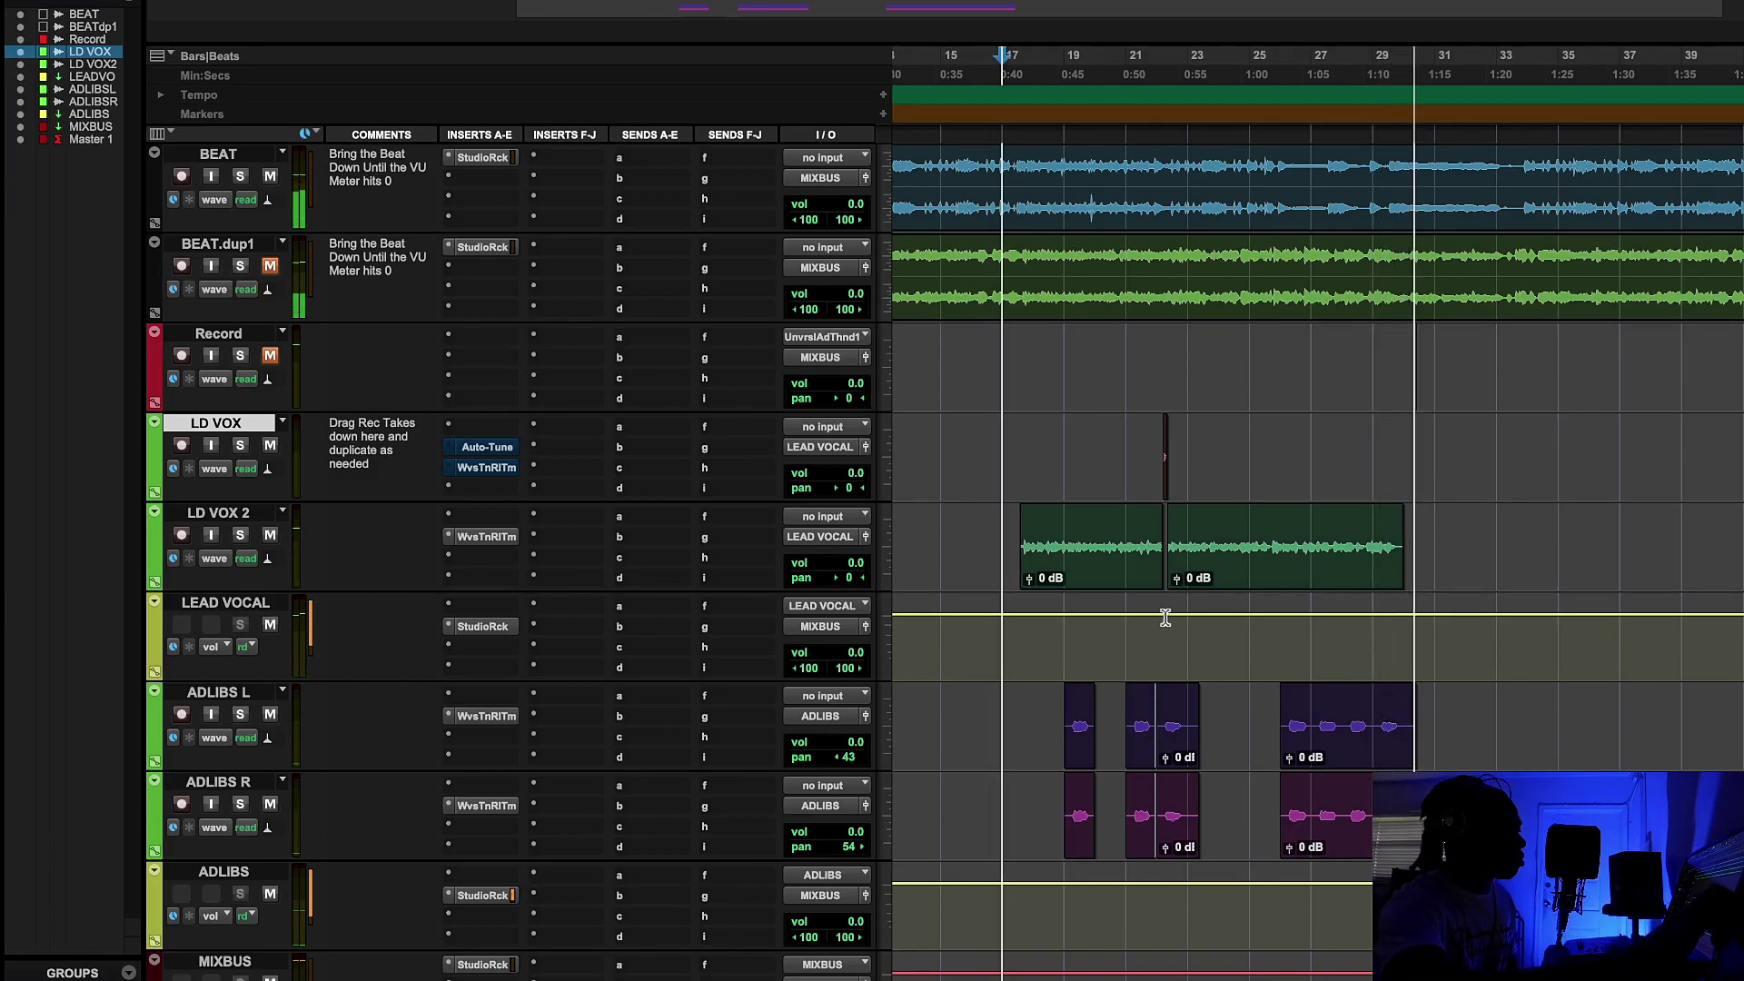
key("space")
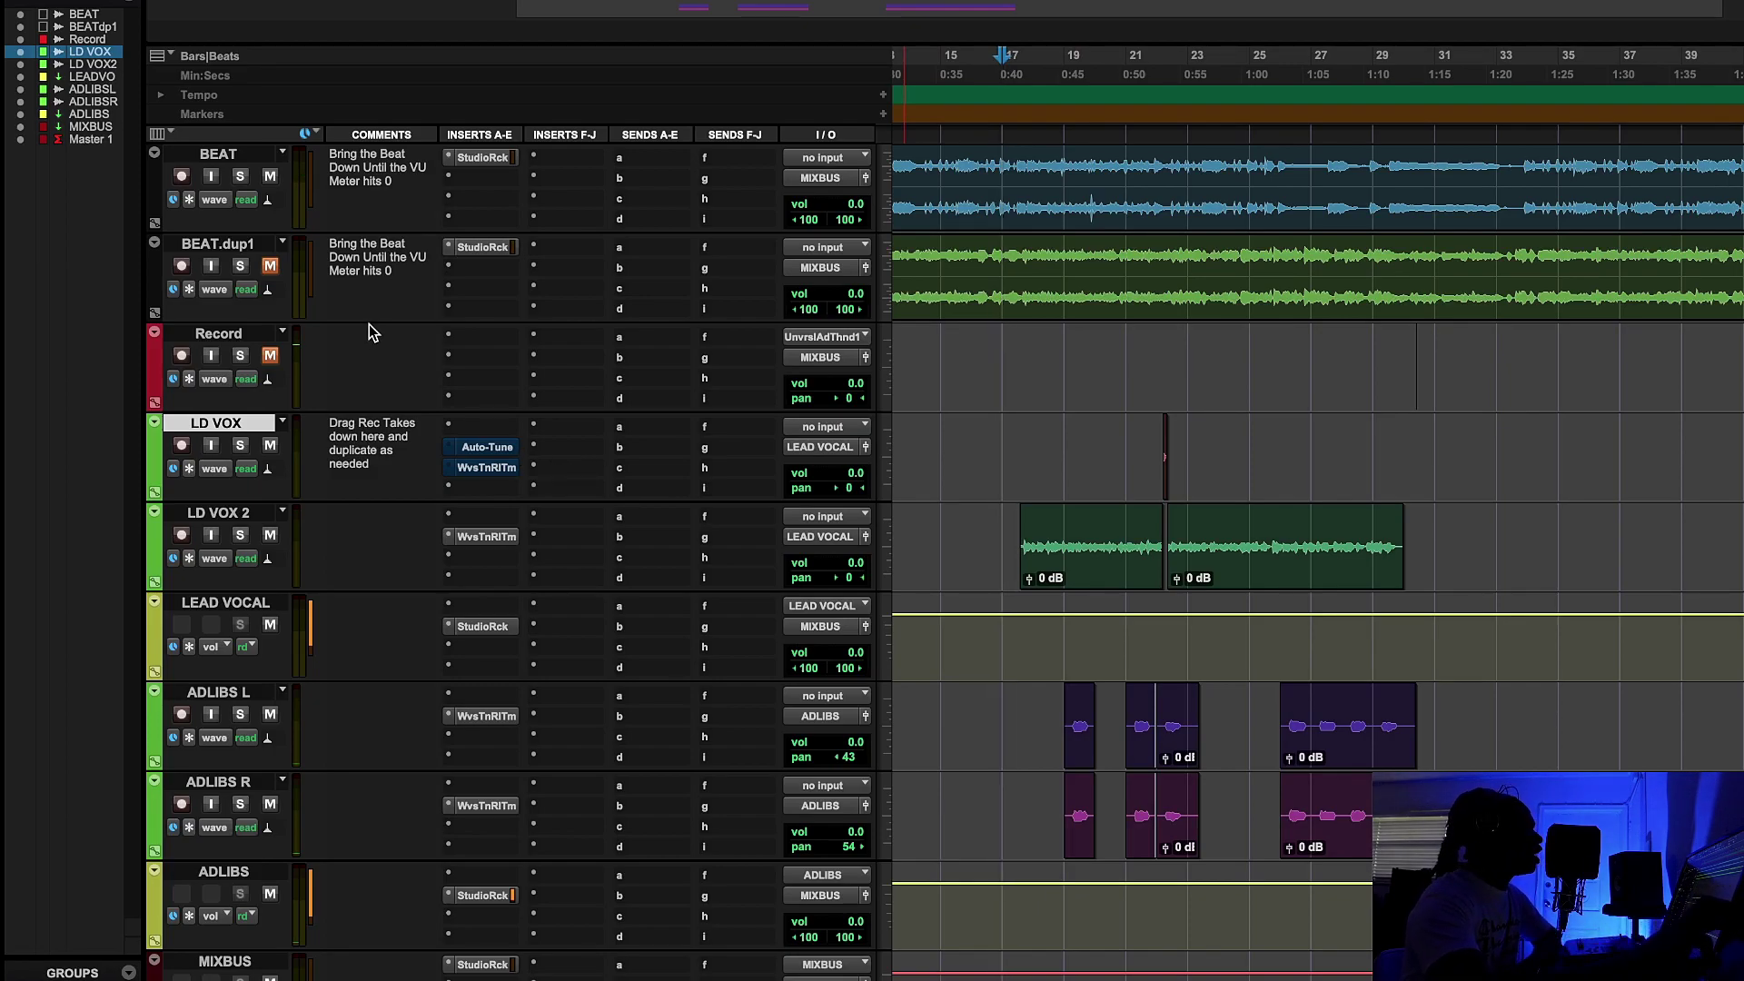
Step: Unmute the BEAT.dup1 track and mute the ADLIBS track
left_click(269, 175)
left_click(270, 265)
left_click(271, 894)
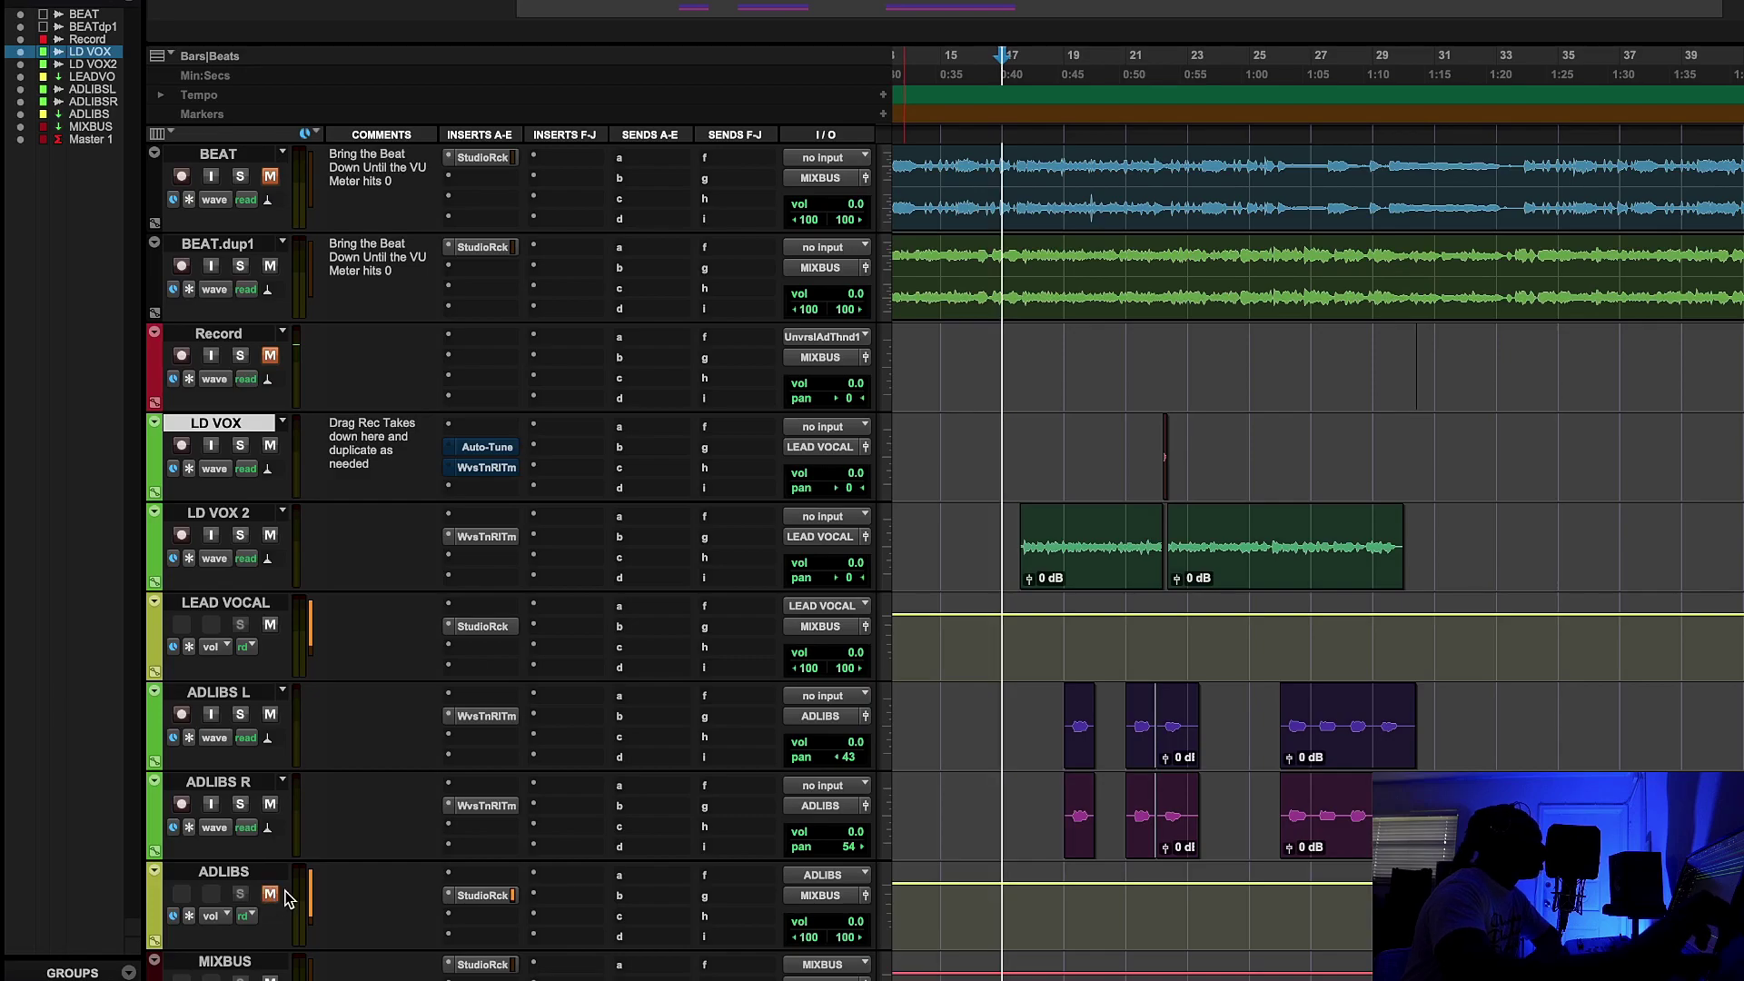
Step: Listen to the section that starts at the last ad-lib clips, between bars 25 and 27
left_click(1289, 138)
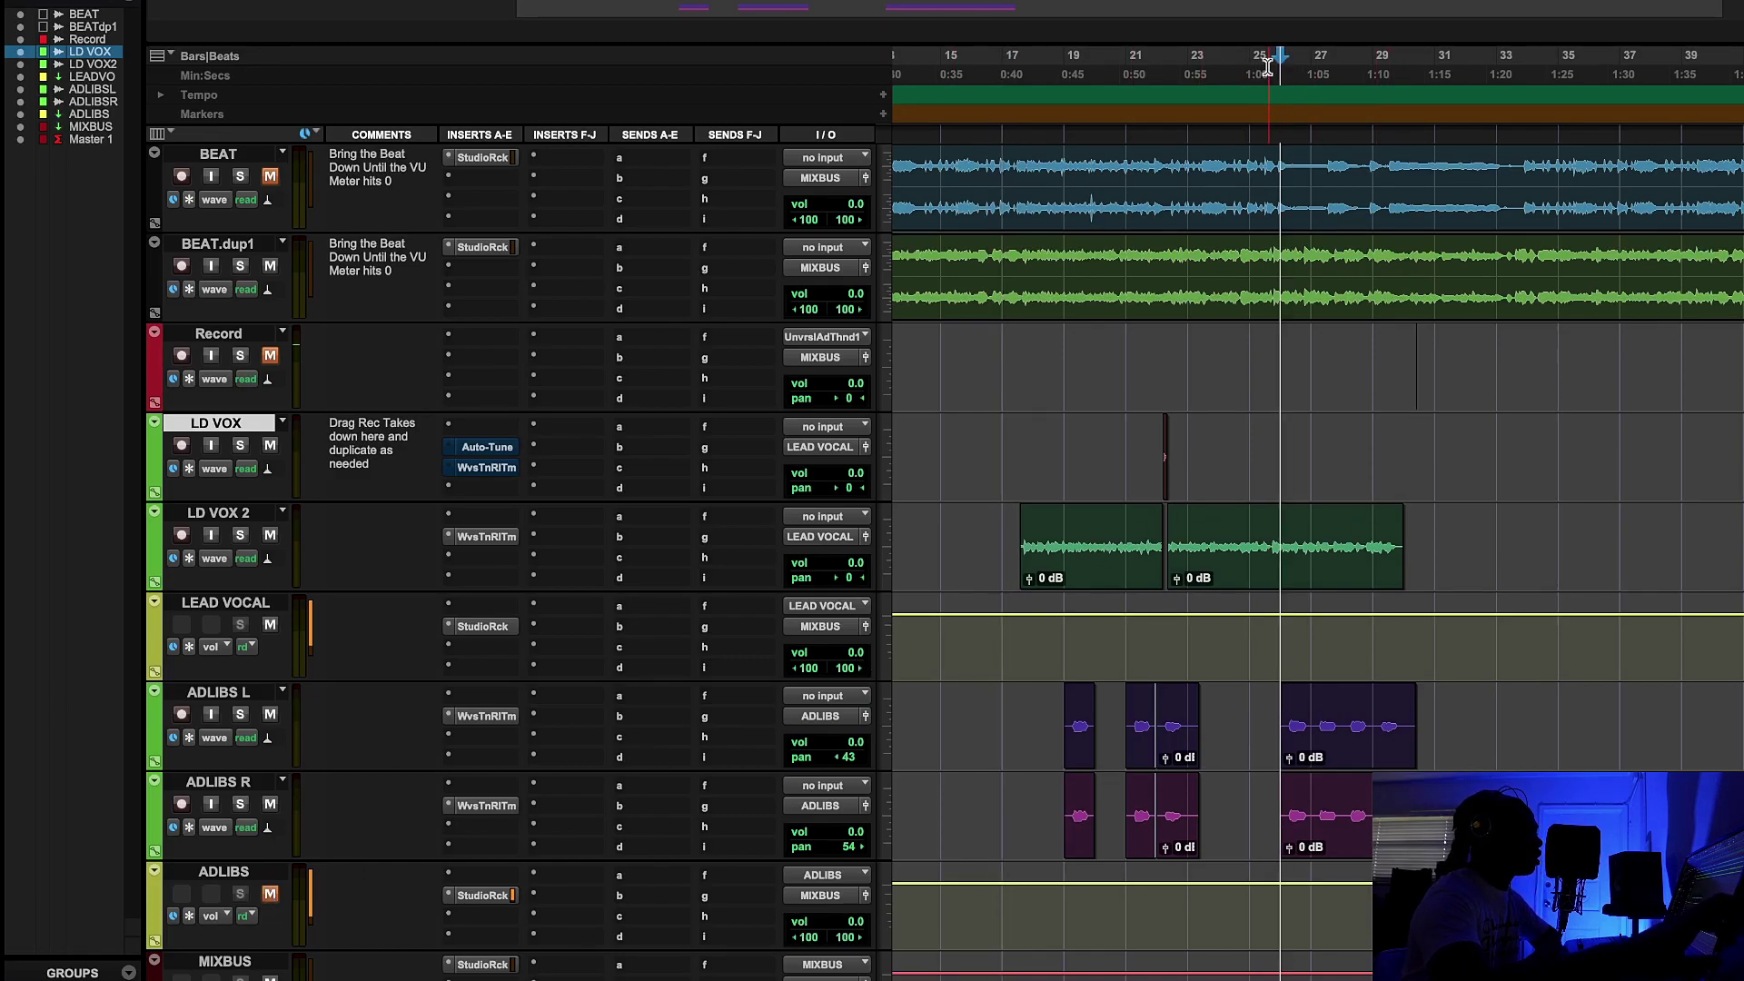
key("space")
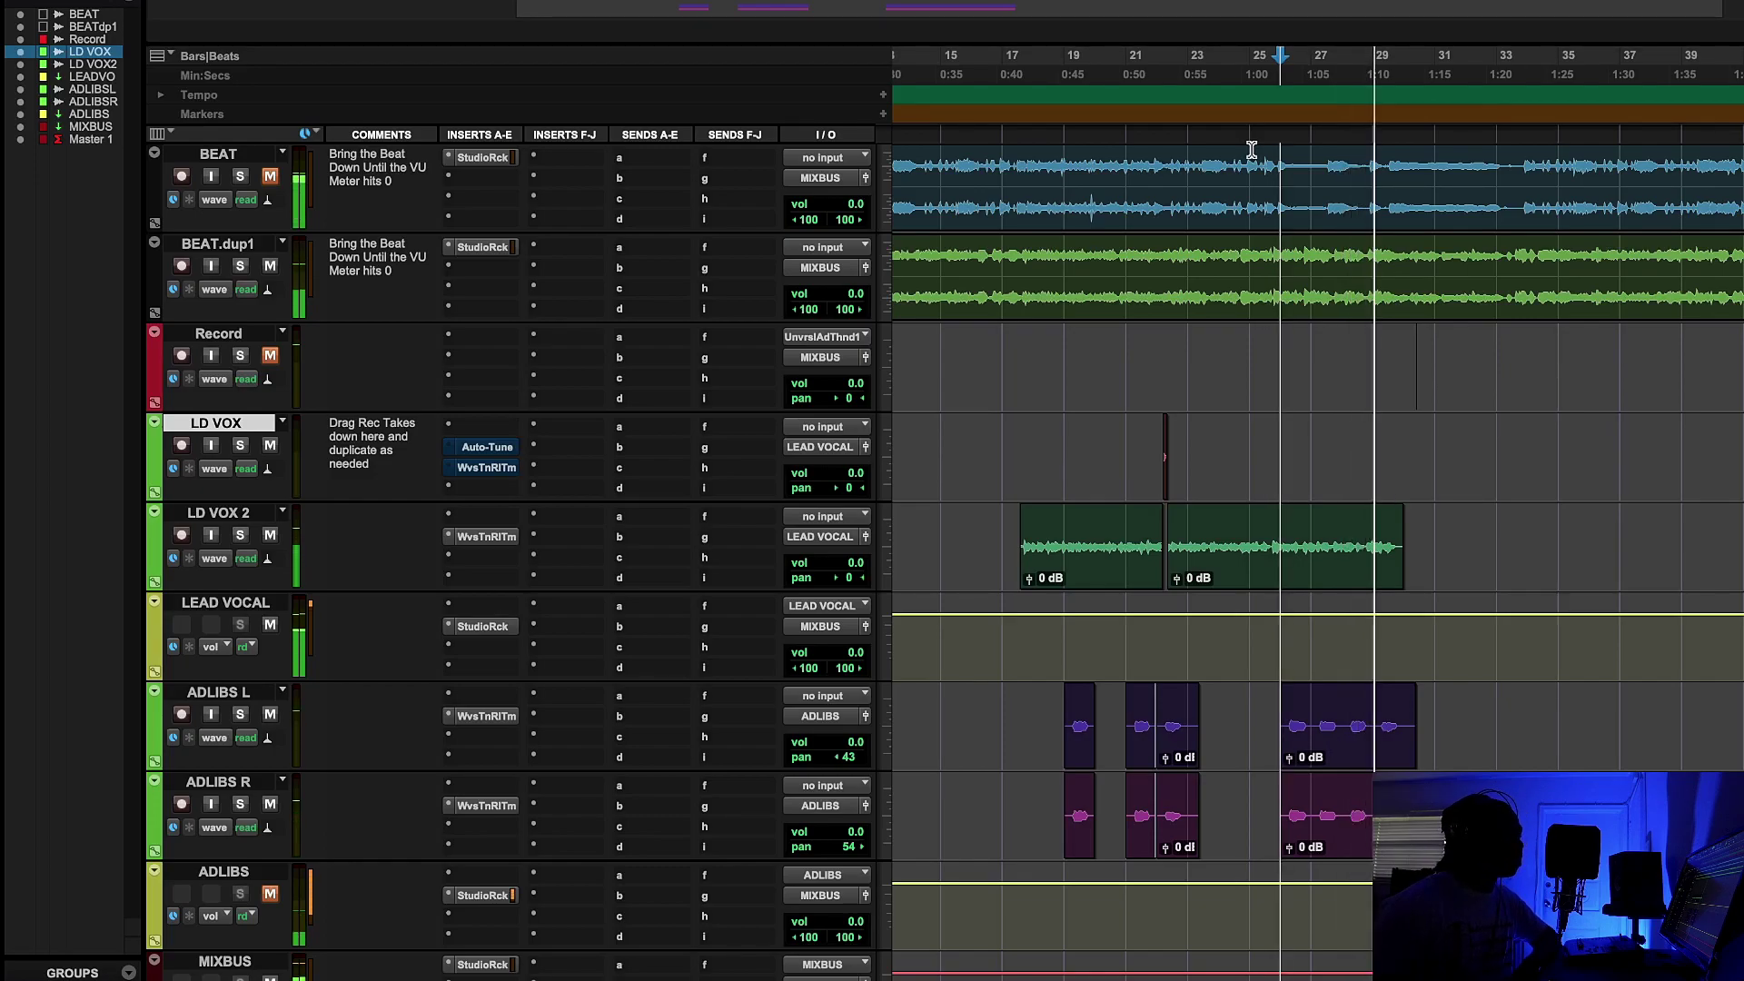
key("space")
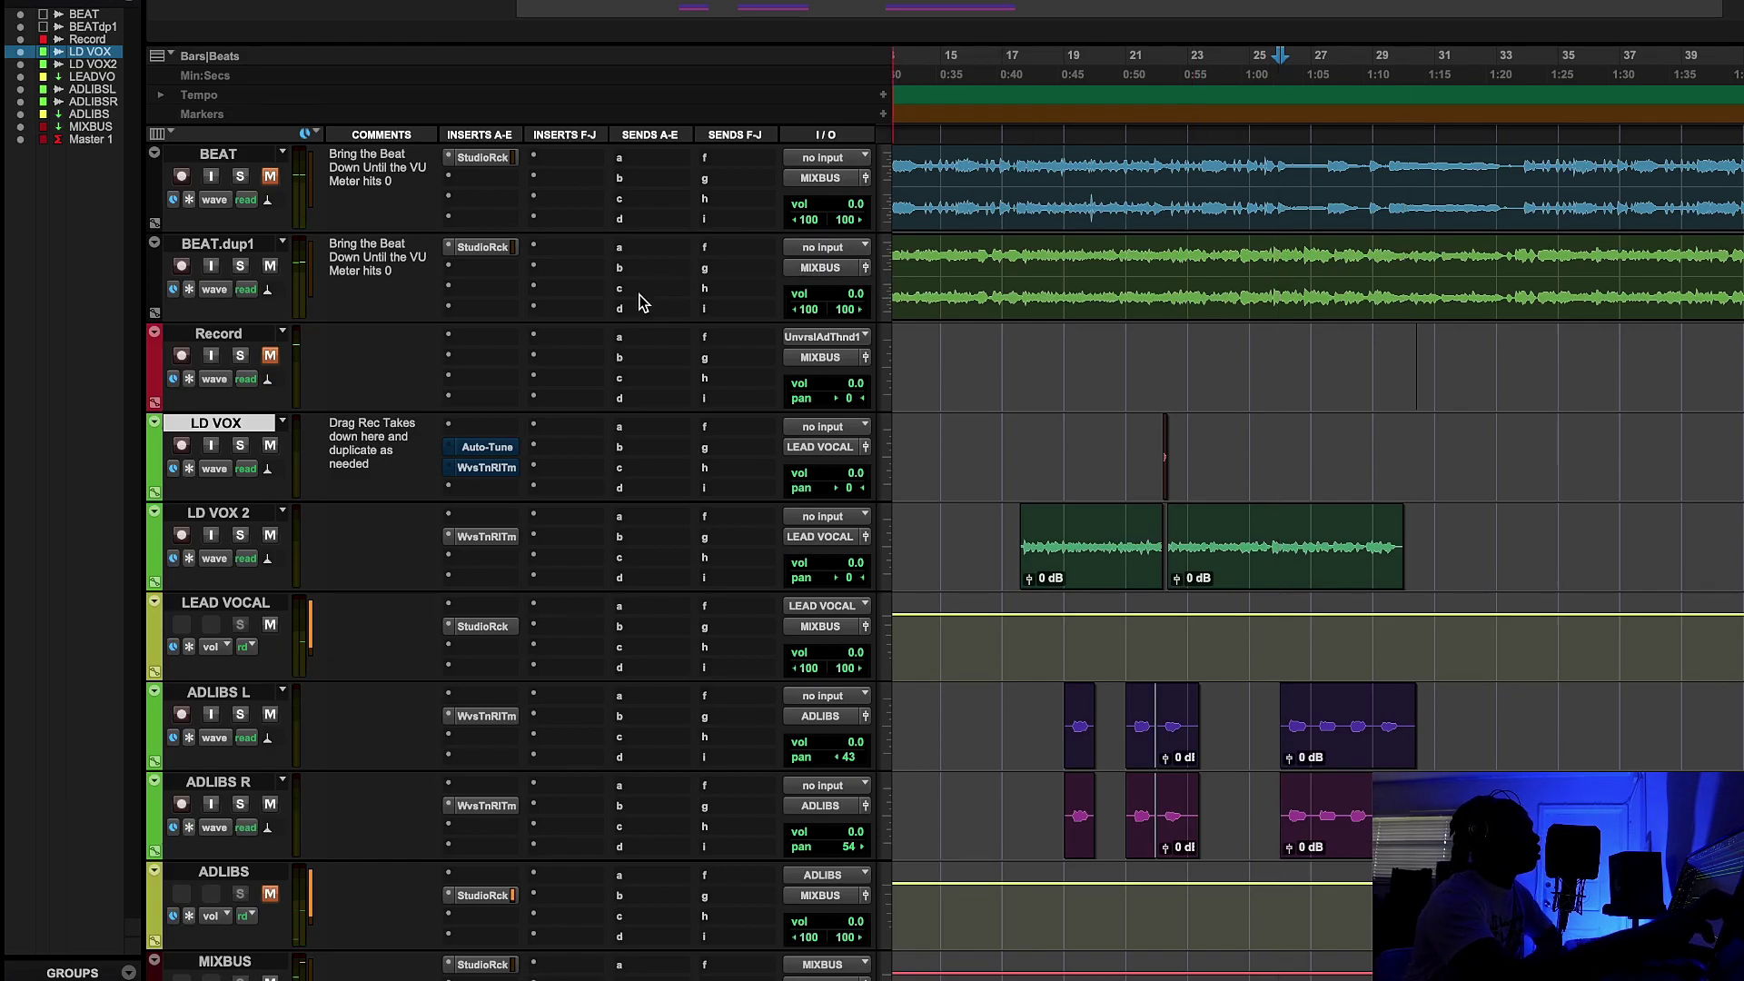
Step: Unmute the BEAT track and open the Waves Tune Real-Time insert on LD VOX 2
left_click(270, 176)
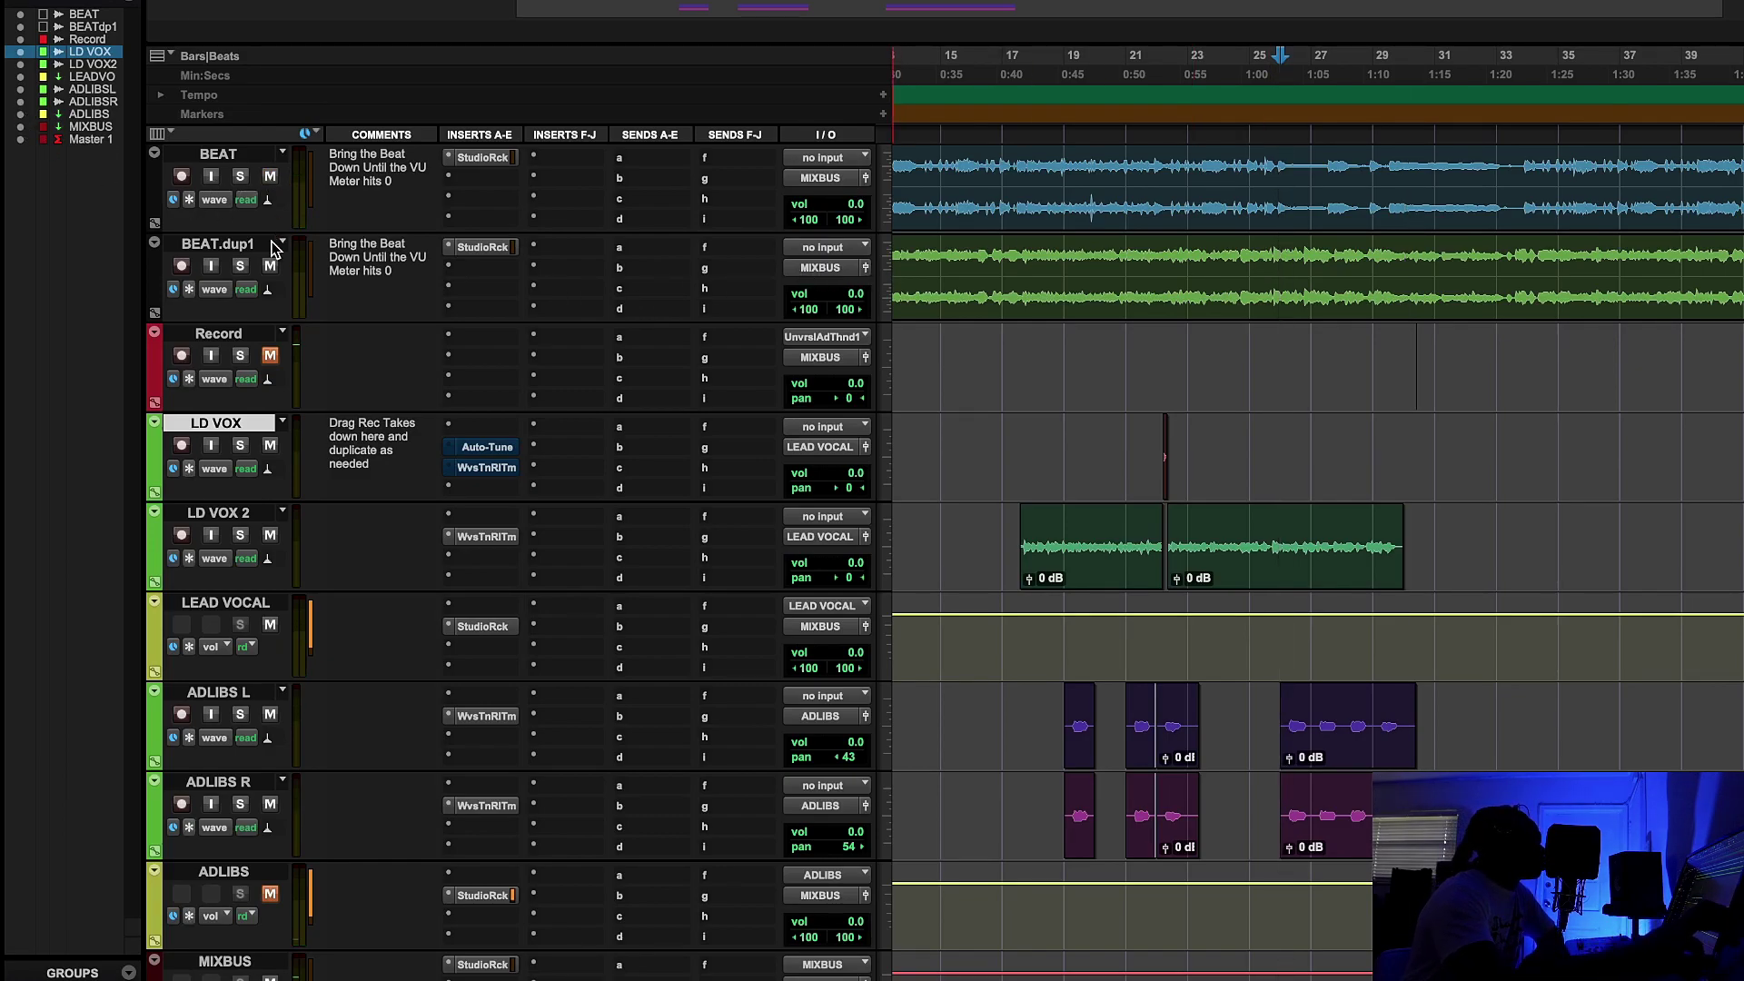
left_click(486, 537)
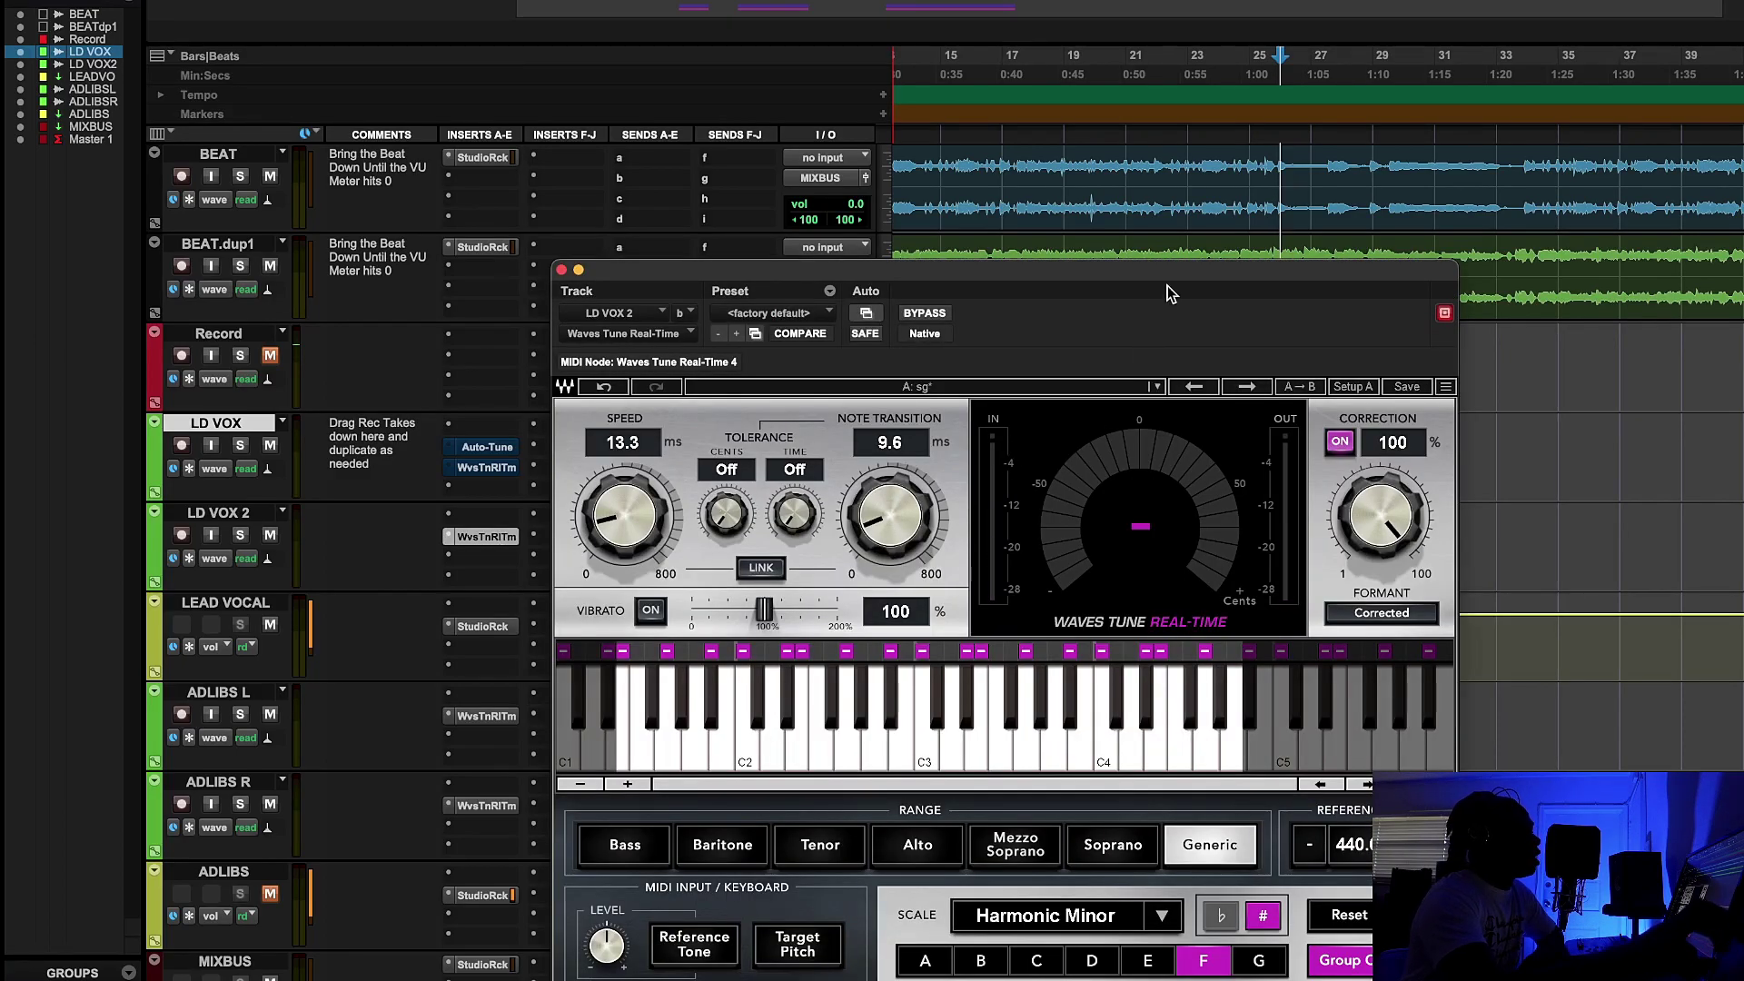
left_click_drag(1071, 271, 949, 144)
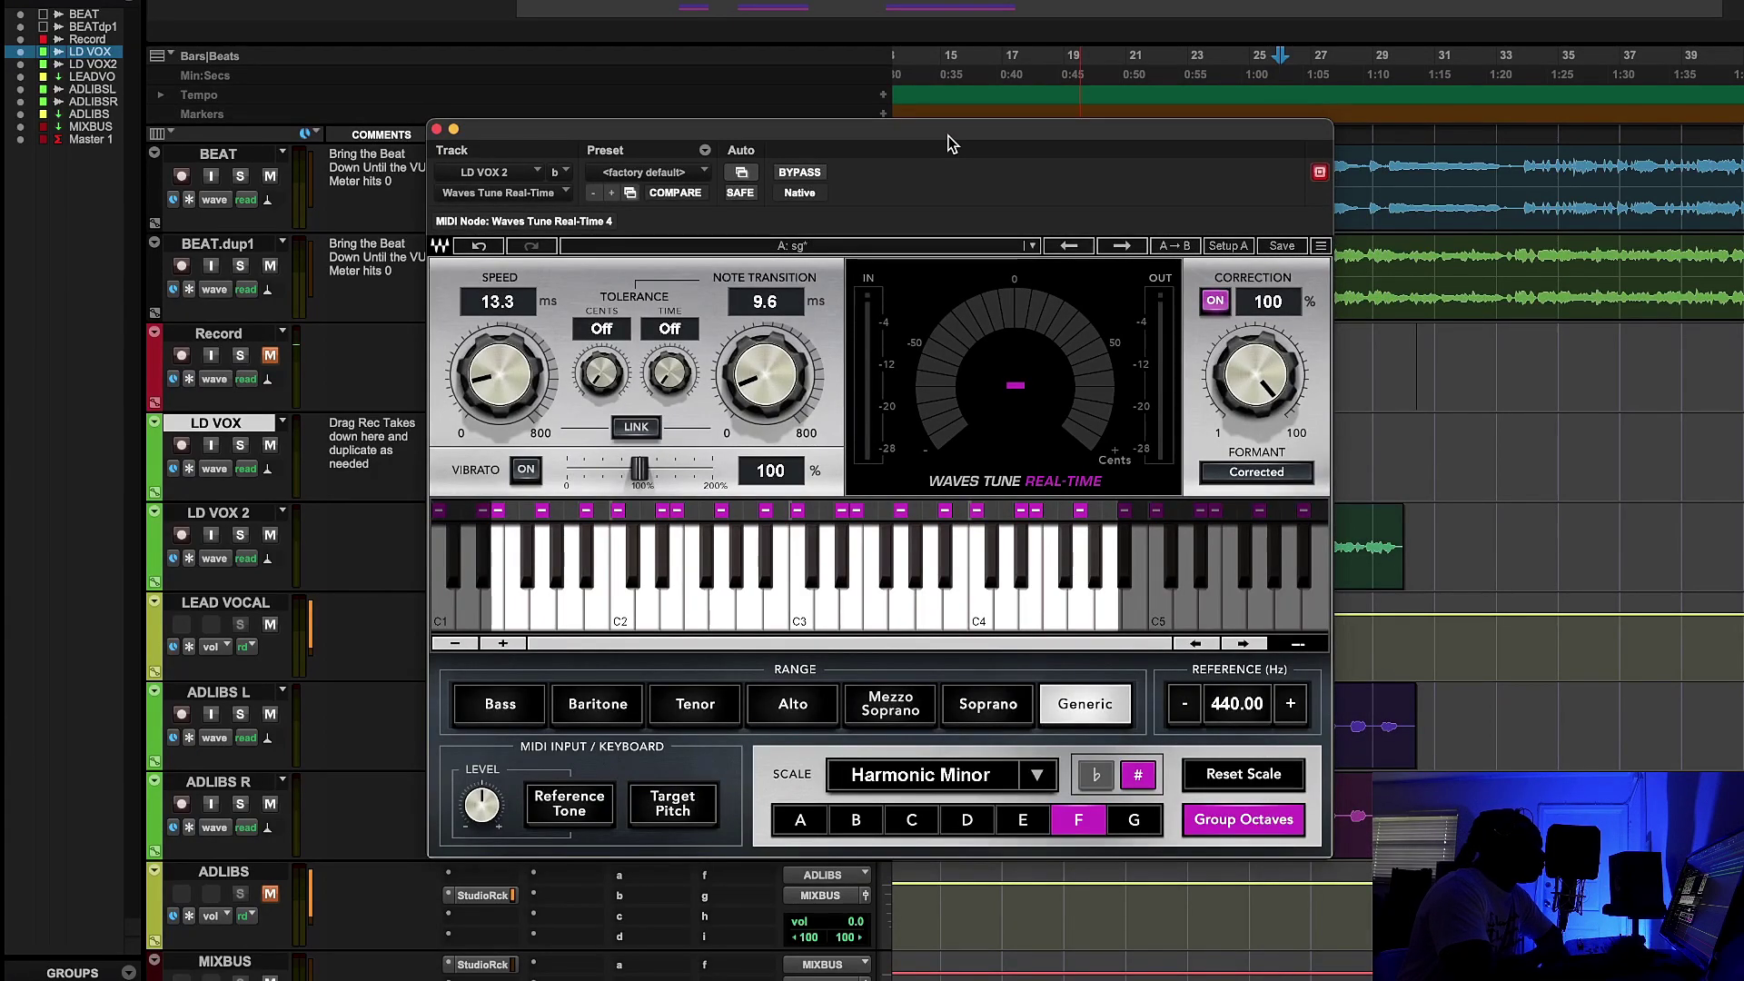
Step: Mute the BEAT.dup1 and BEAT tracks, keeping the Waves Tune Real-Time window clear of the timeline clips
left_click(270, 265)
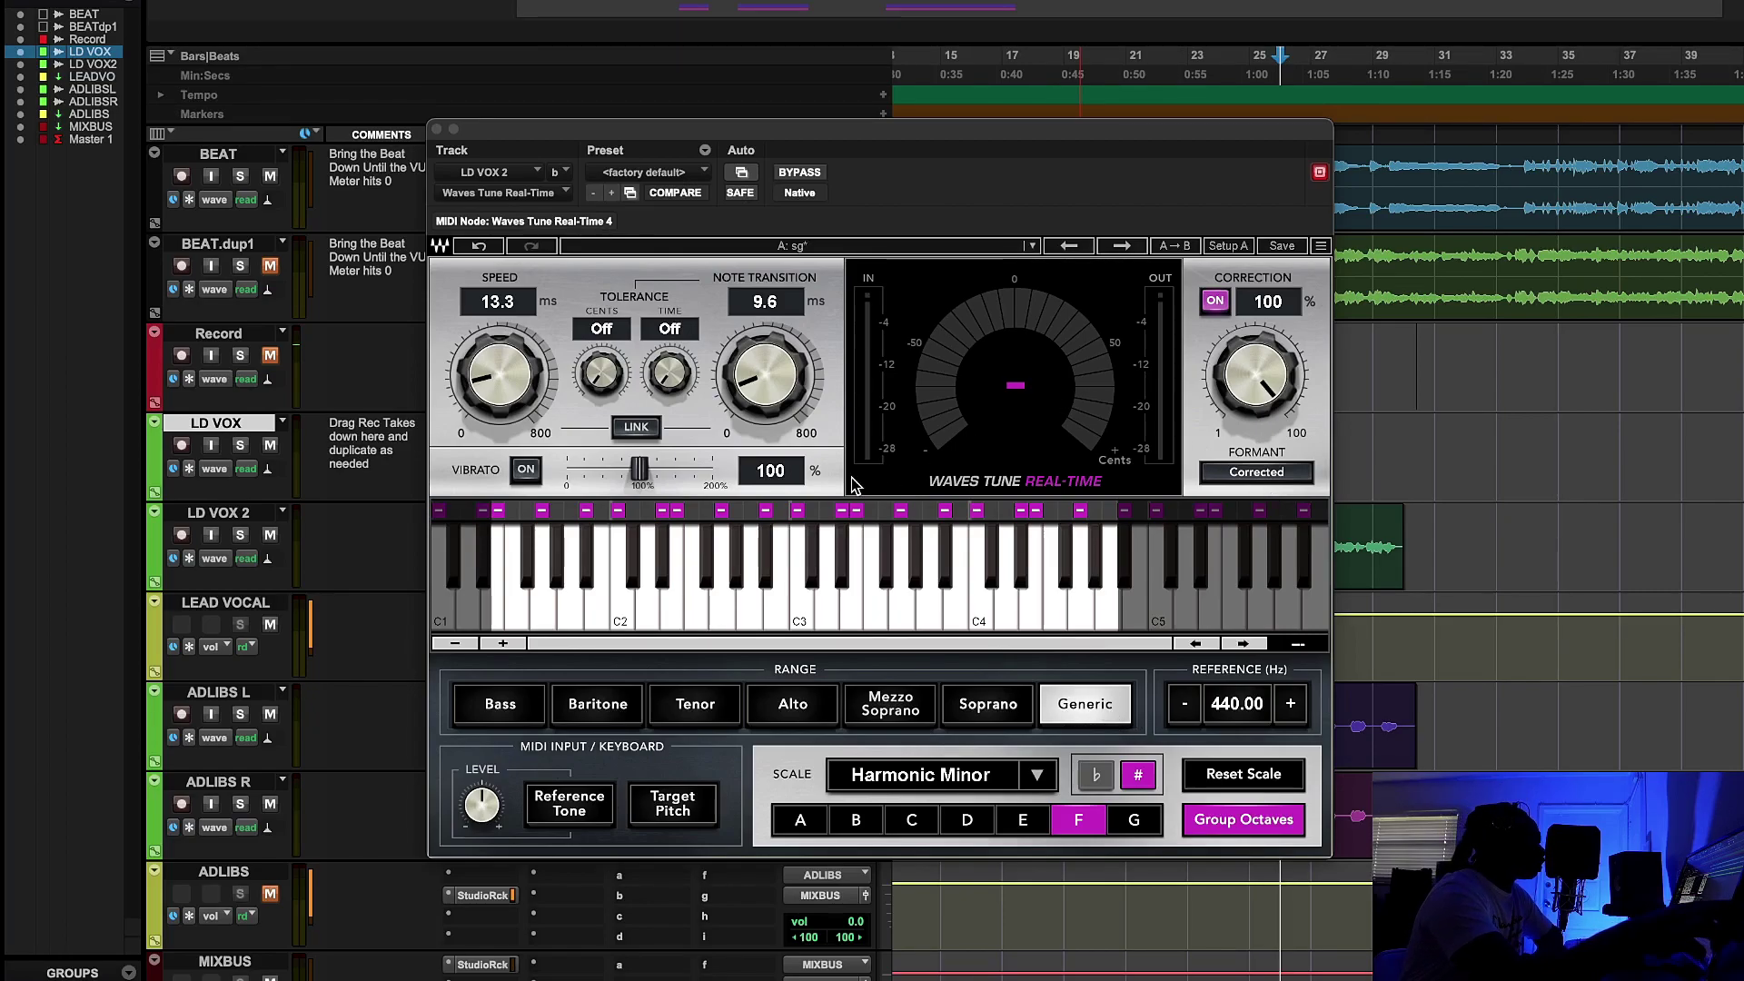
left_click(272, 179)
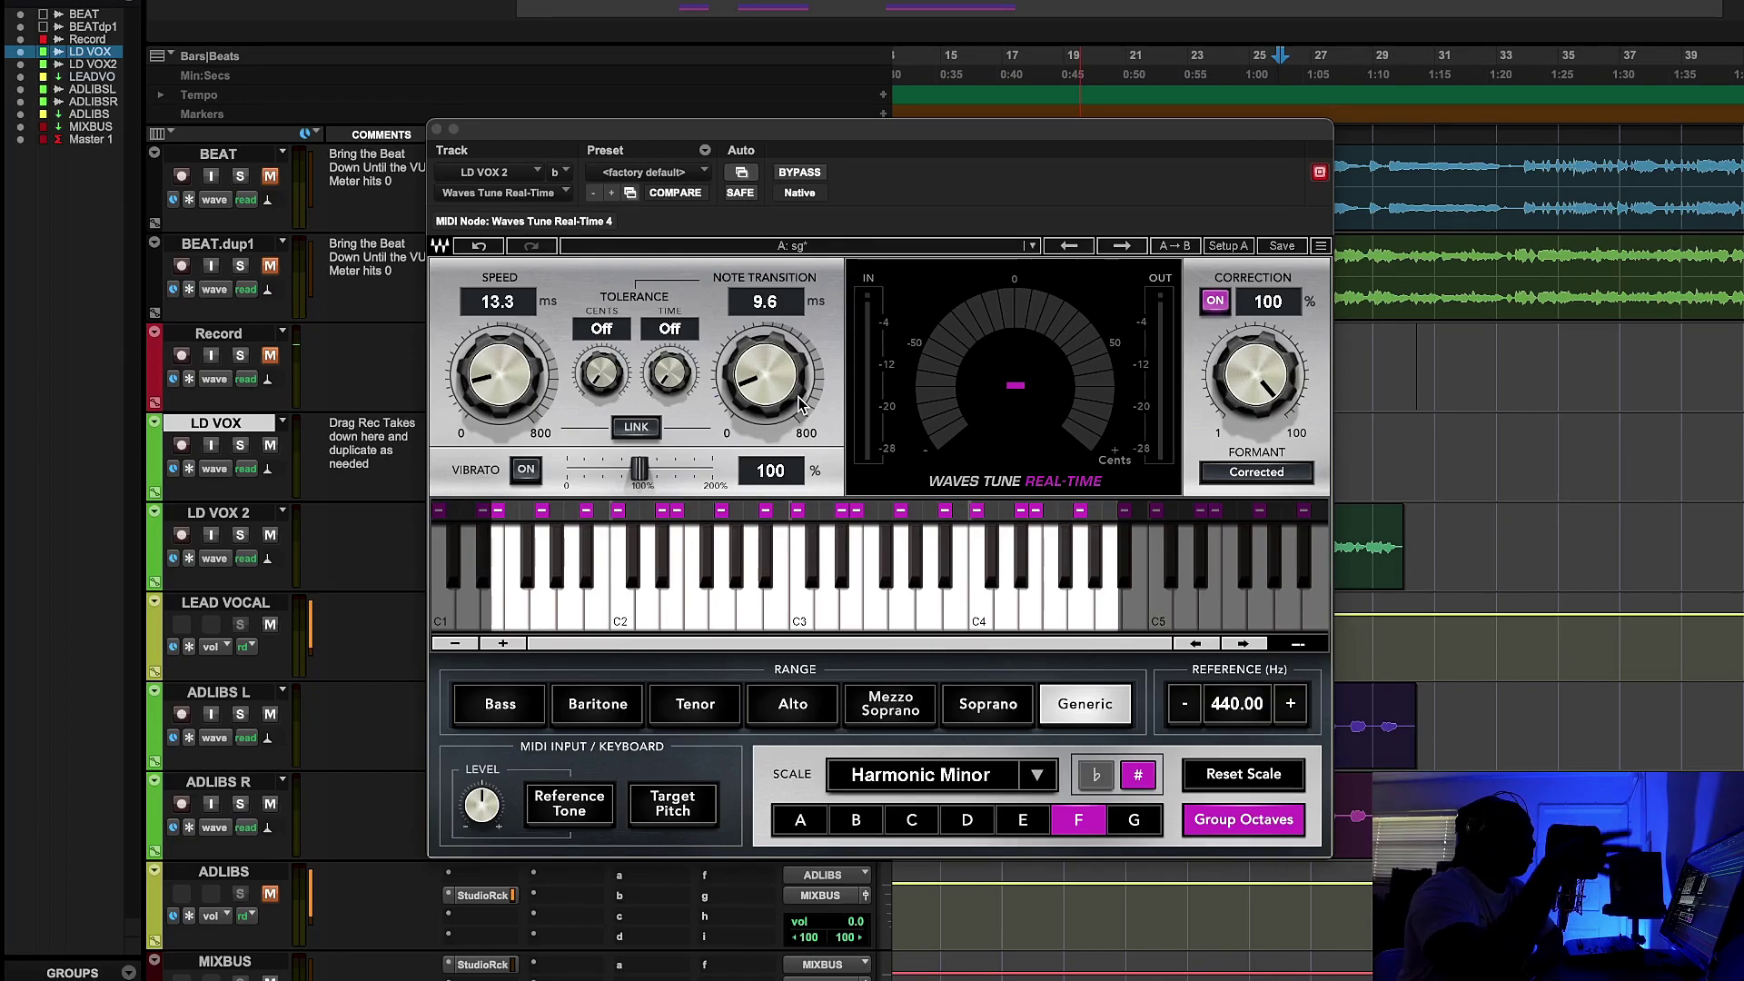
left_click_drag(1136, 134, 1041, 183)
Step: Play the vocals from about bar 25 to check the pitch correction in Waves Tune Real-Time
left_click(1321, 75)
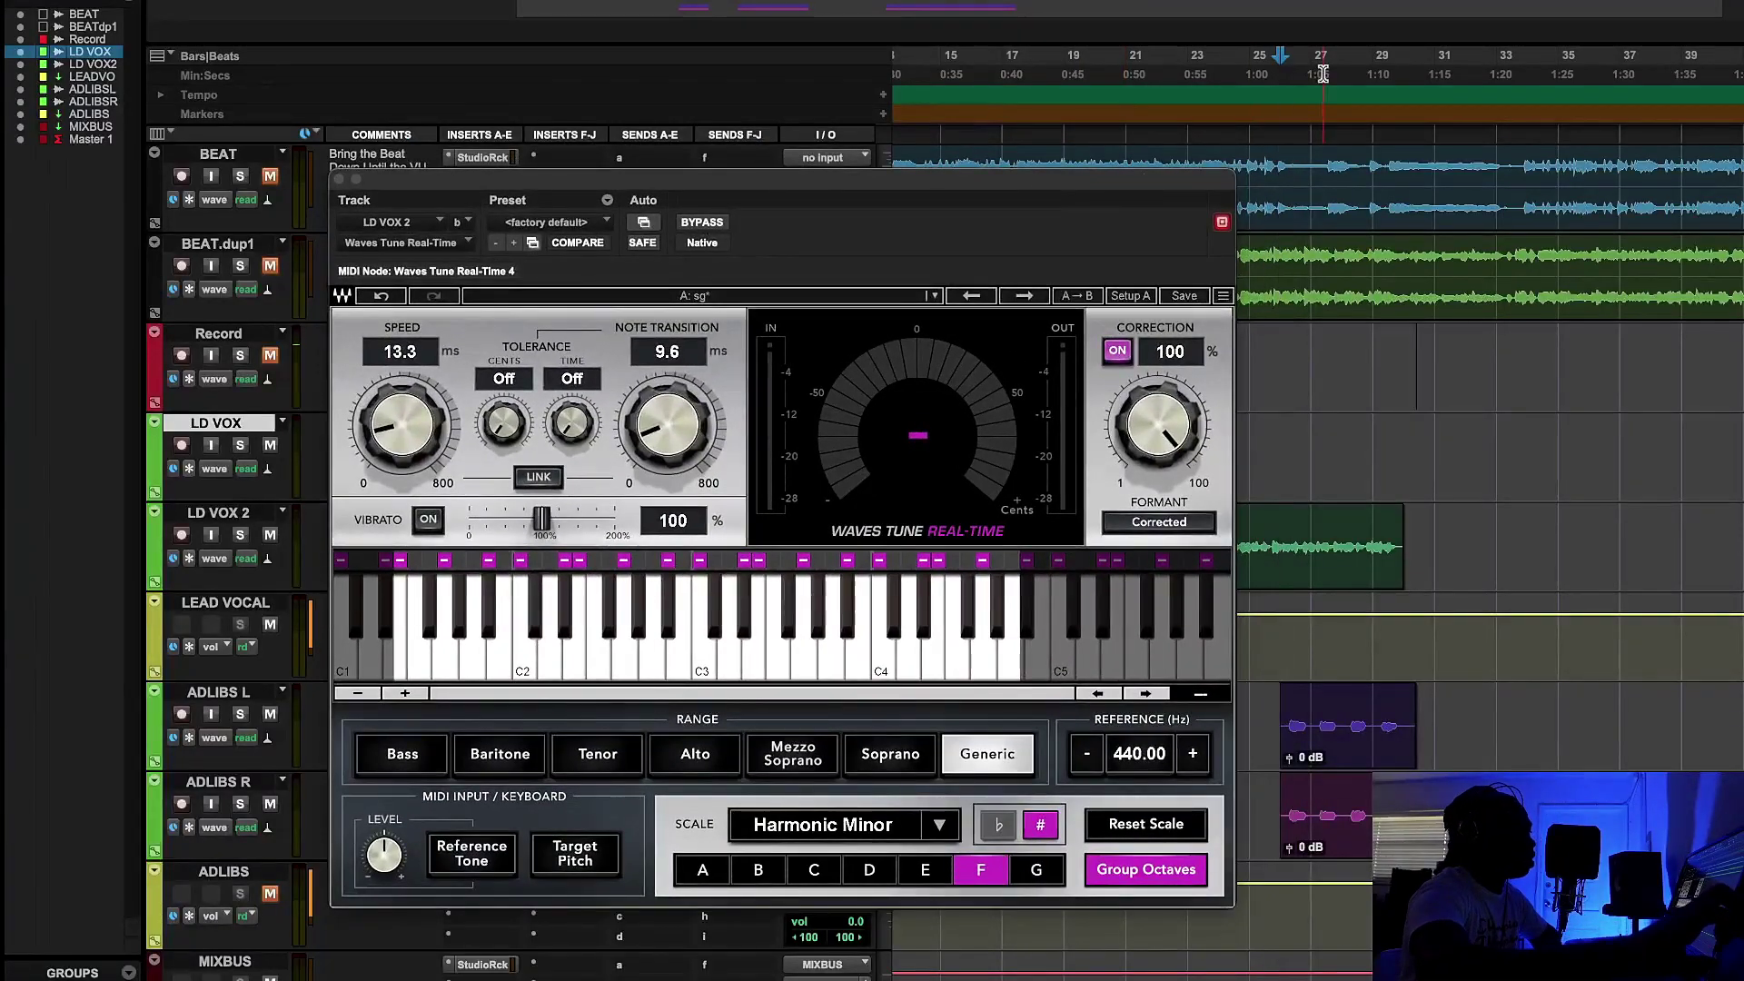
left_click(1249, 71)
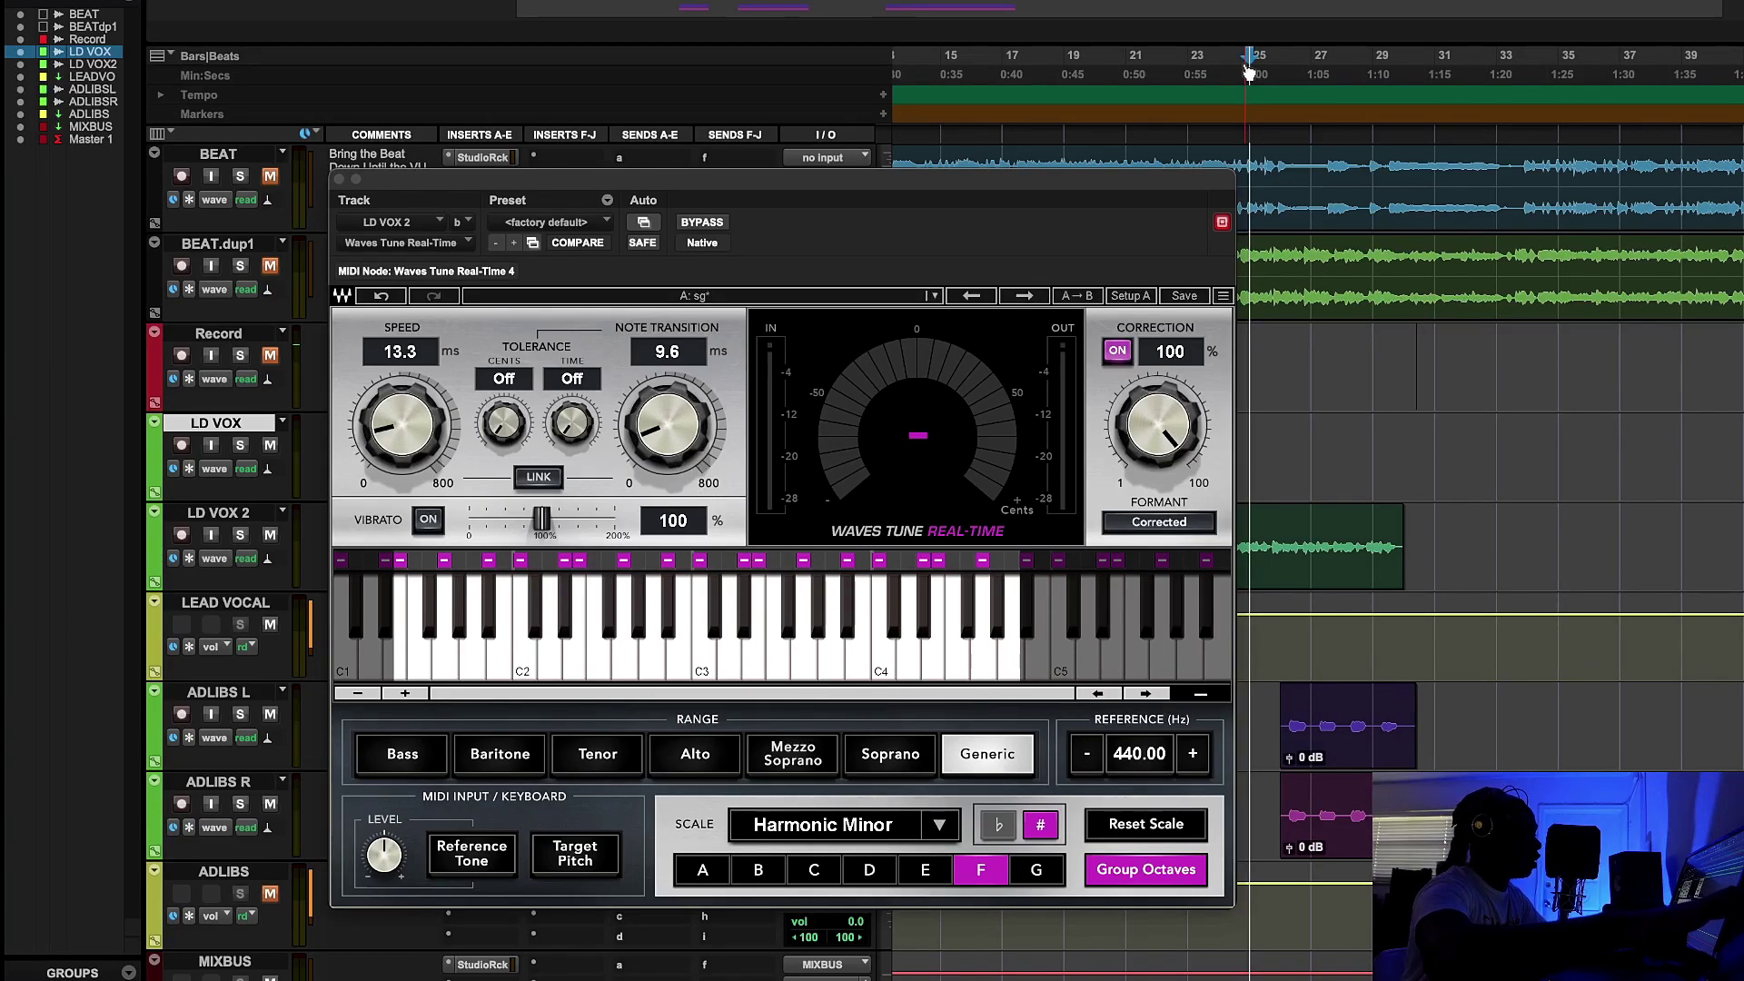
key("space")
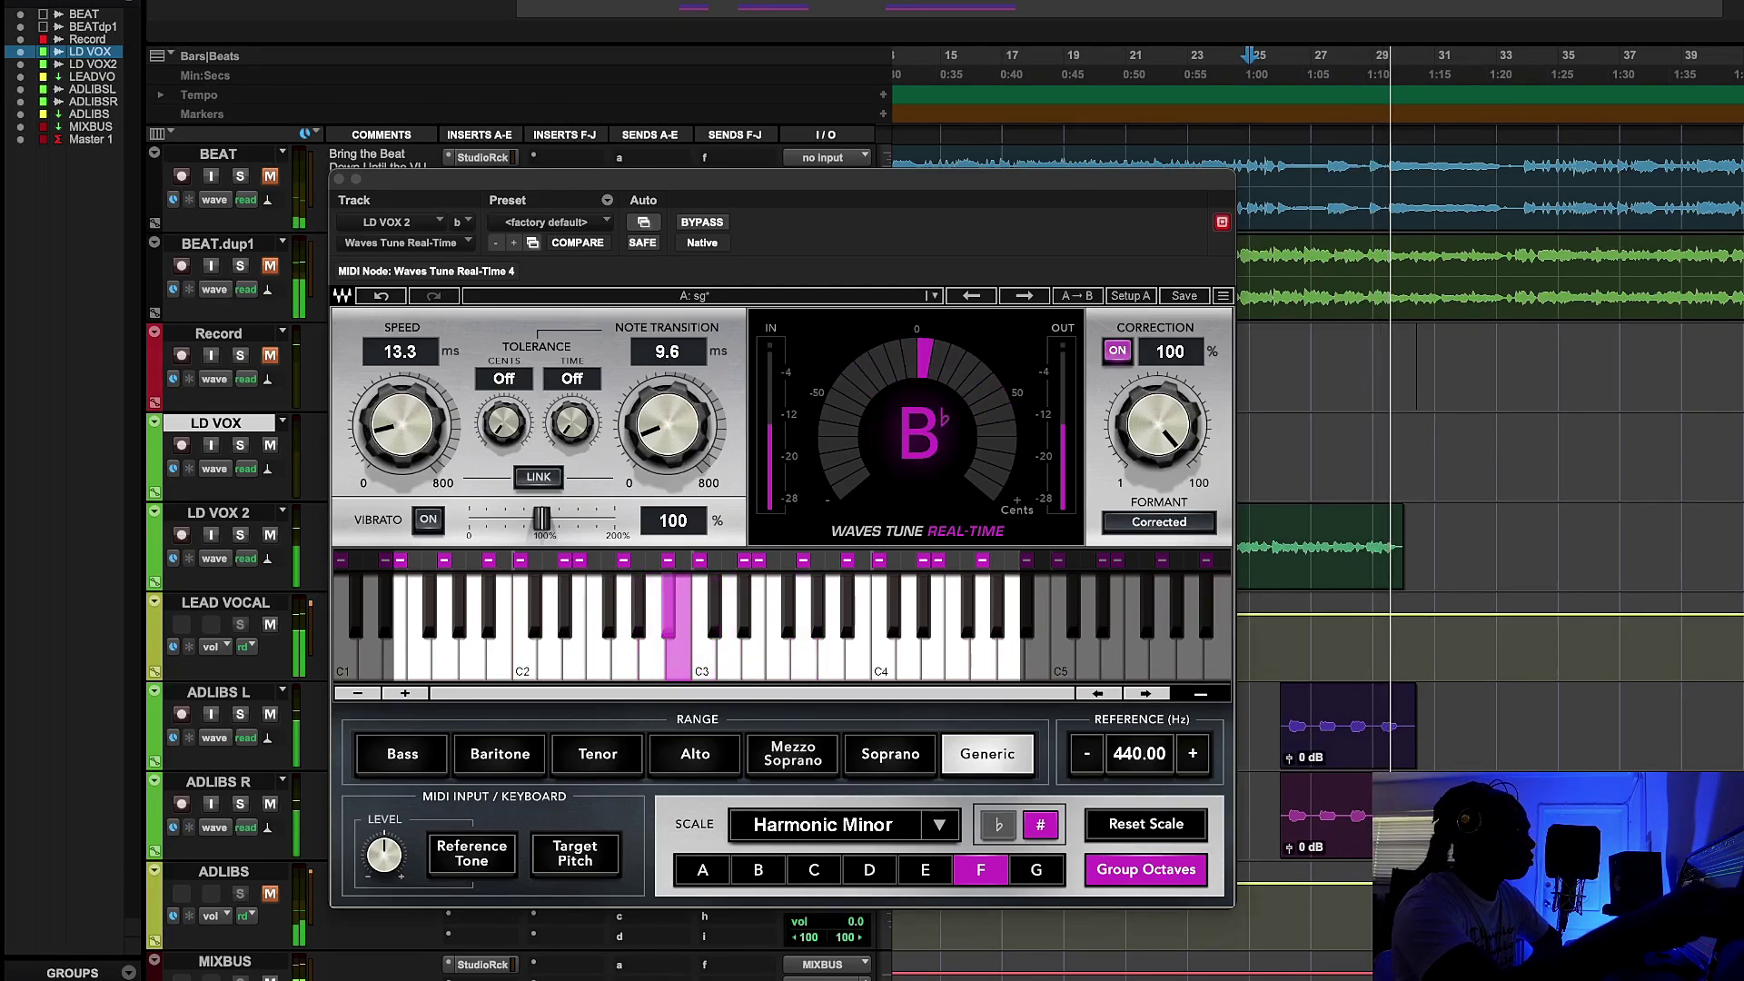
key("space")
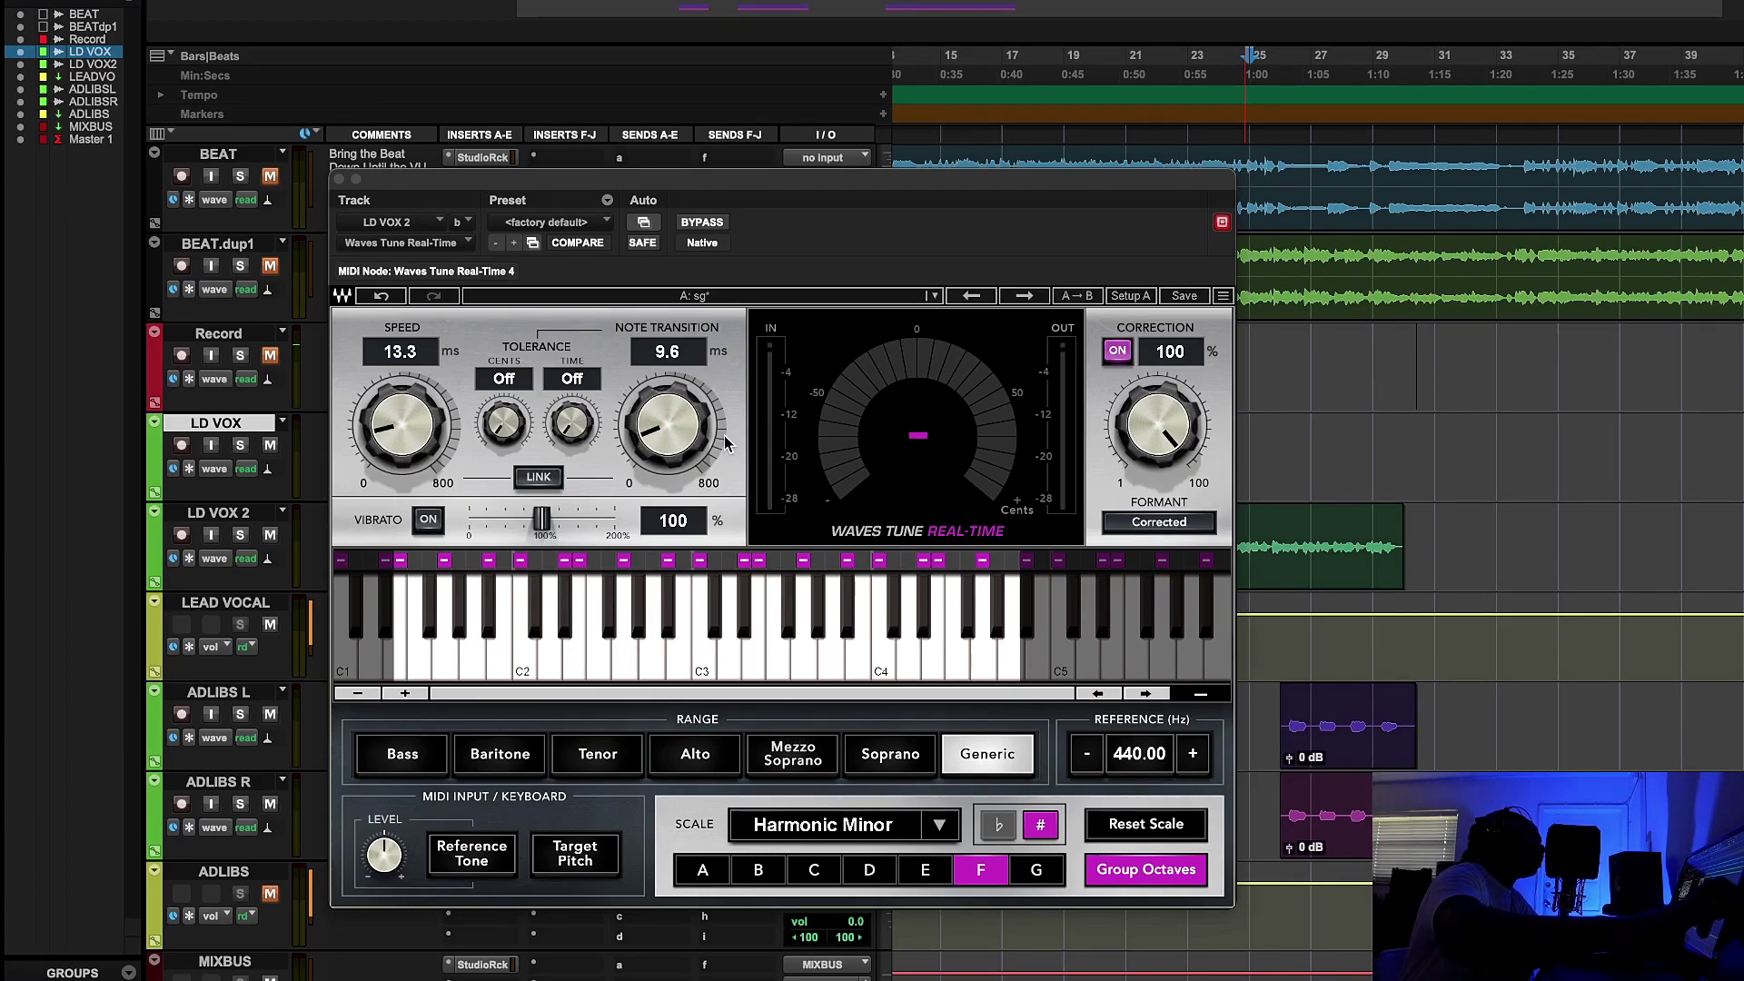
Step: Close the Waves Tune Real-Time window and unmute the BEAT track
left_click(339, 180)
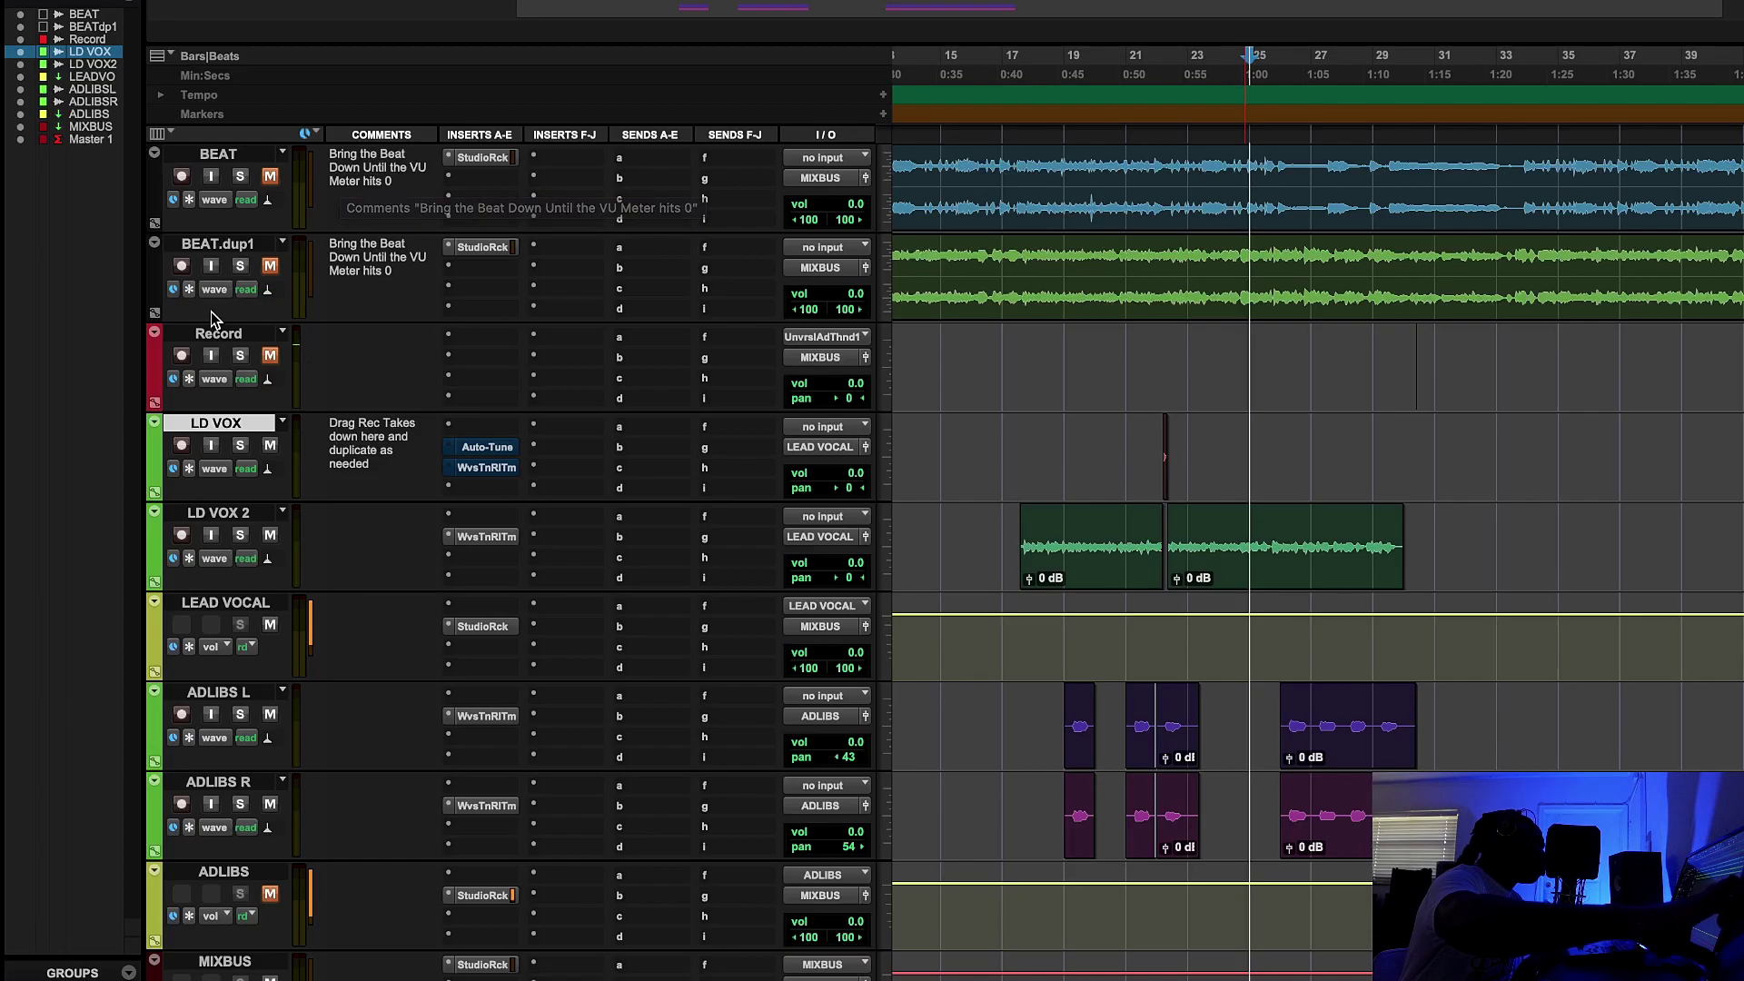
left_click(272, 179)
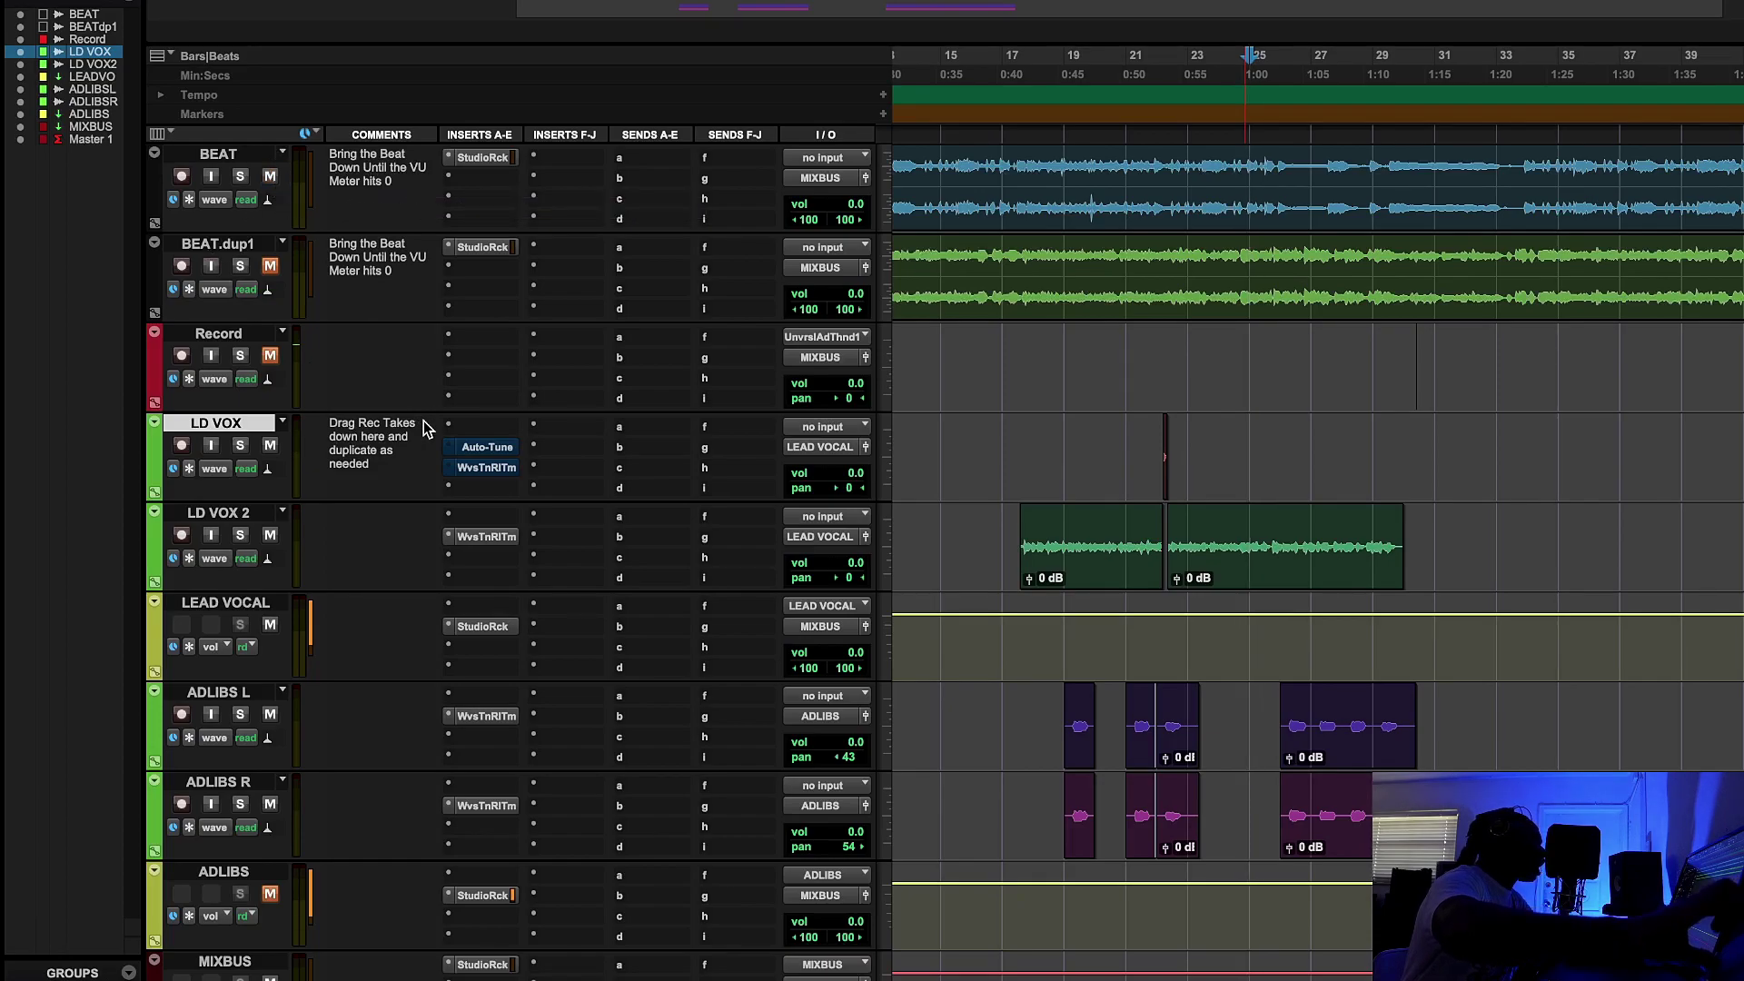
Step: Open the StudioRack insert on LEAD VOCAL and start playback from about bar 25
left_click(482, 627)
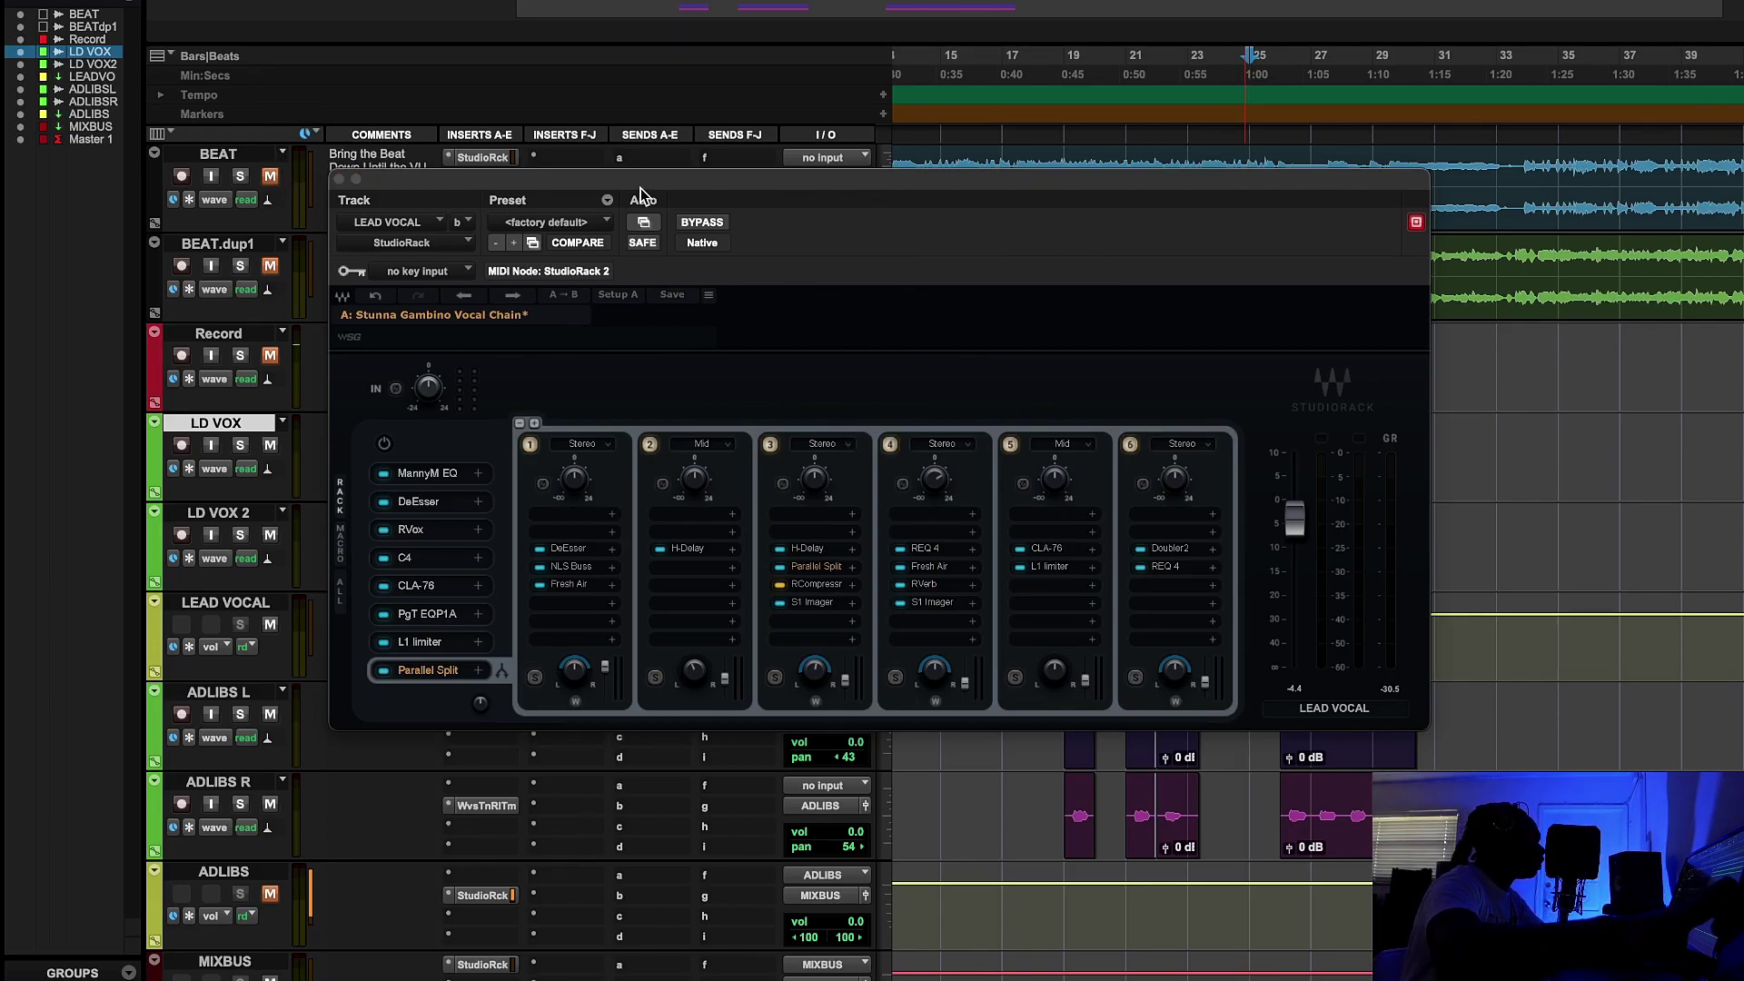
key("space")
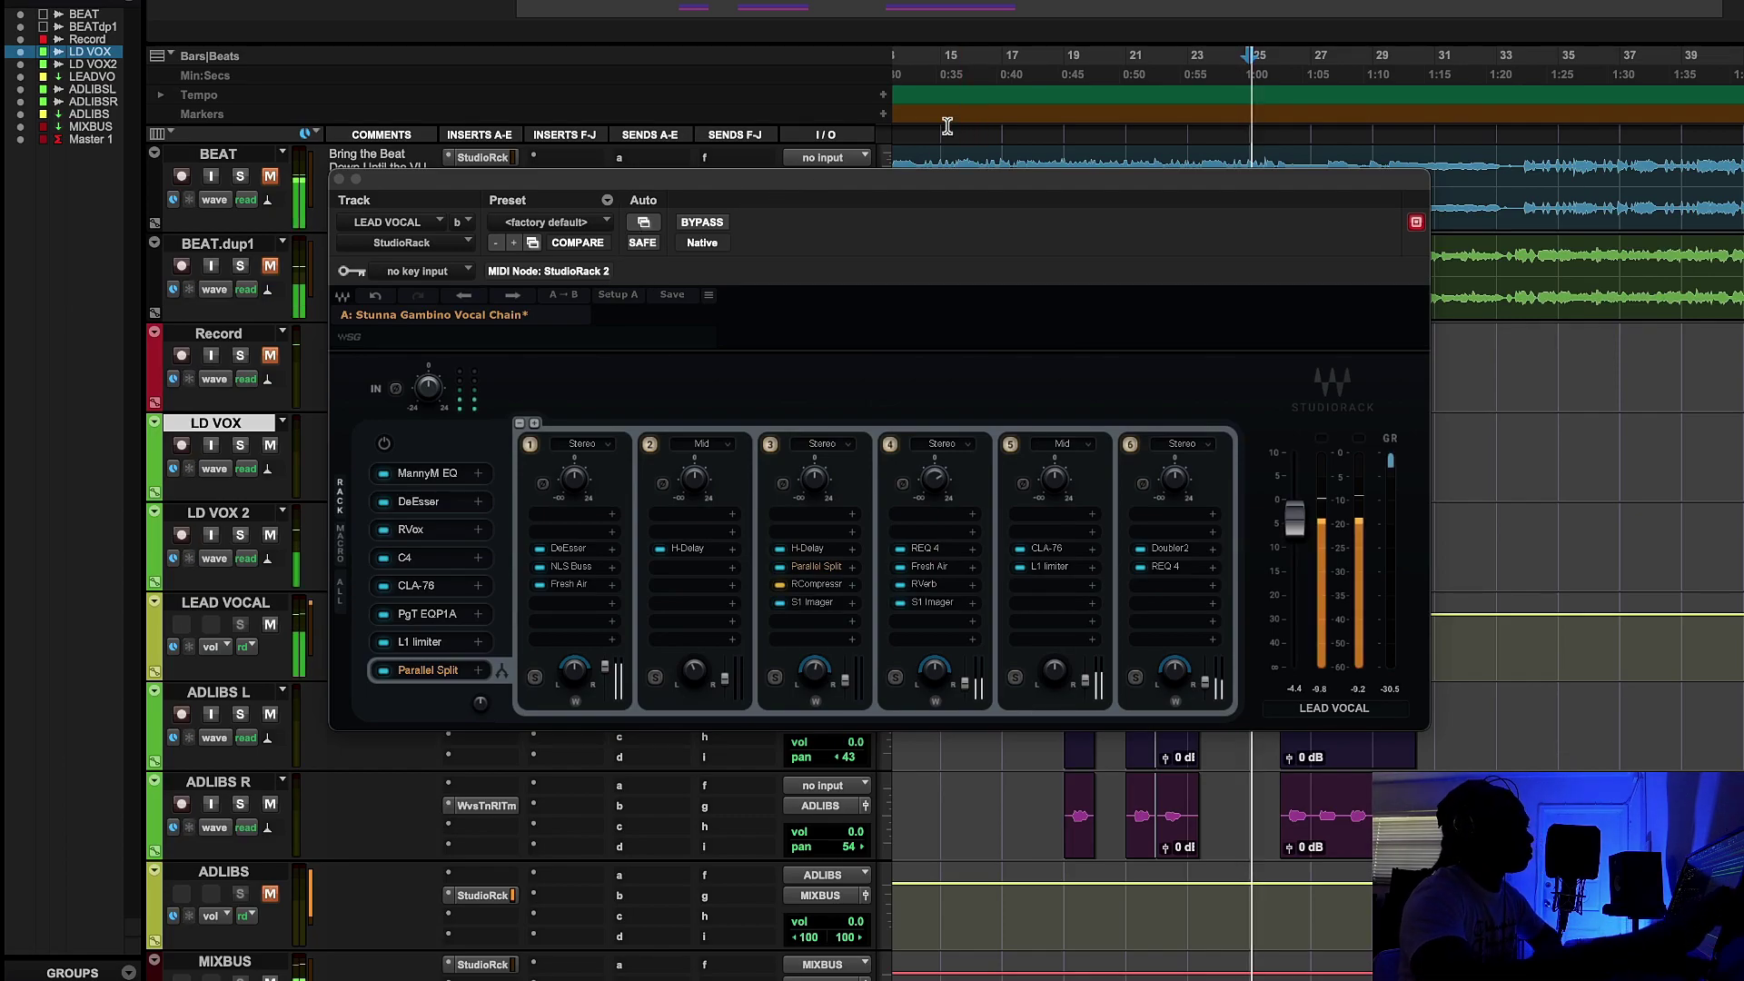
left_click_drag(872, 187, 843, 242)
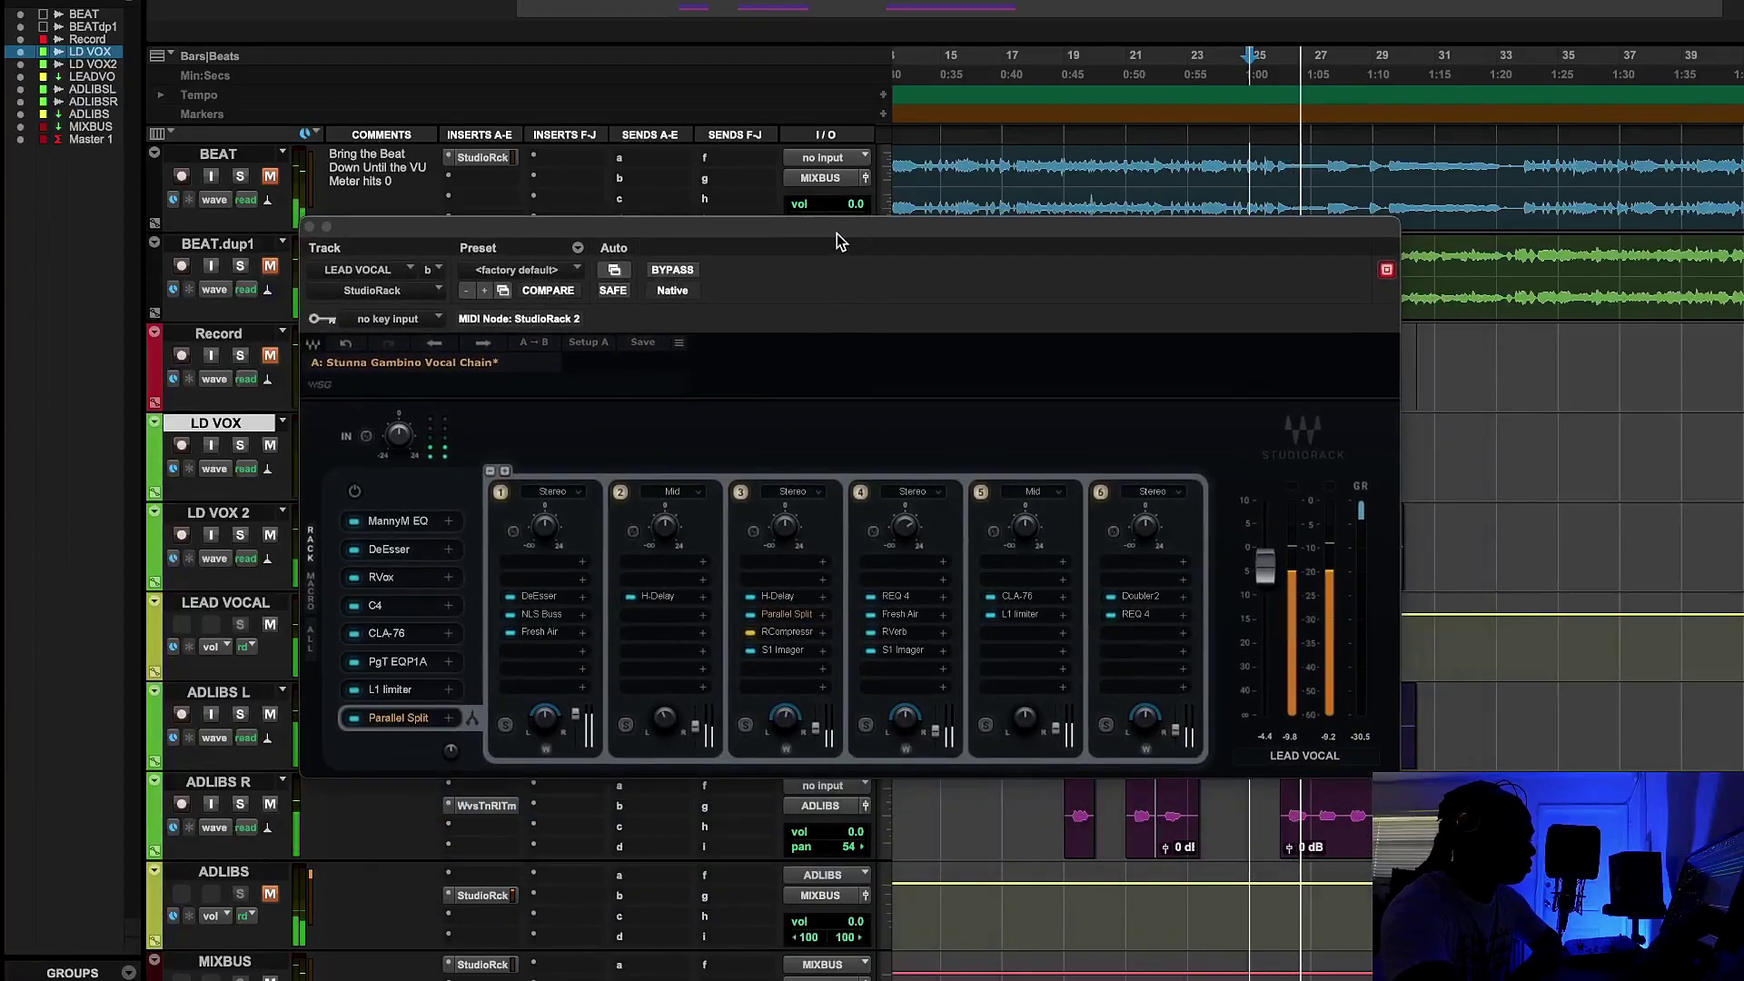
Step: Bypass StudioRack on the lead vocal and restart playback from about bar 19
left_click(682, 271)
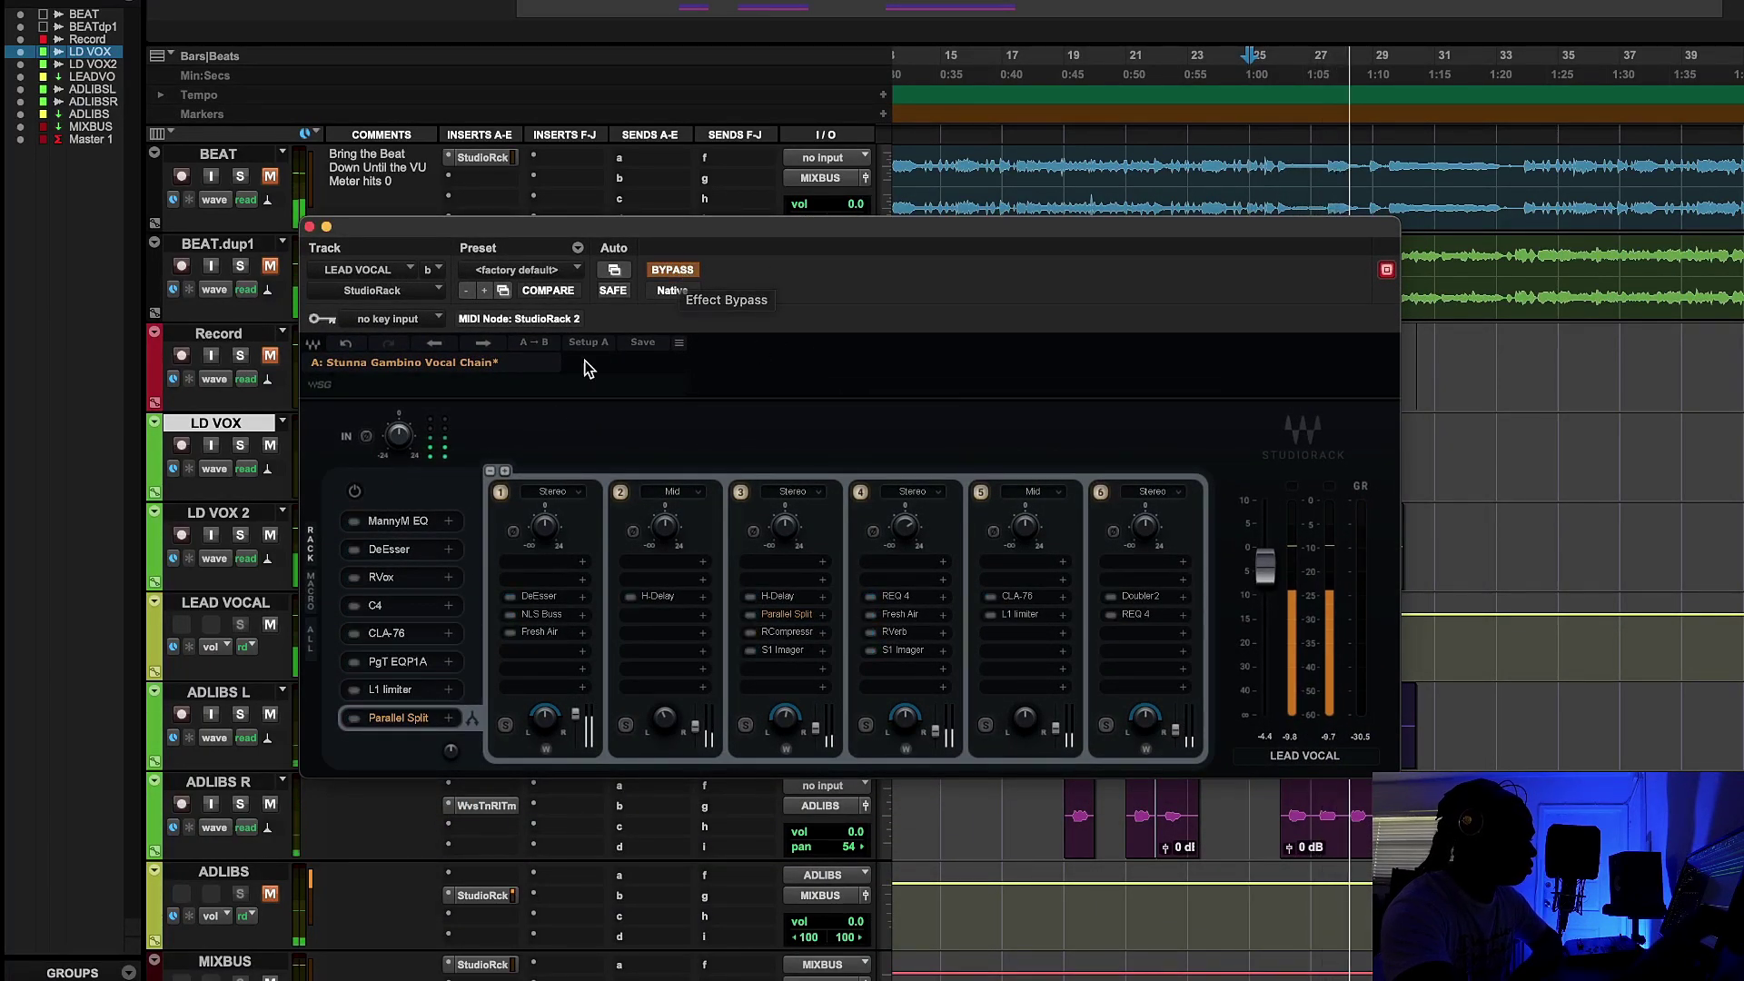
left_click_drag(728, 225, 795, 293)
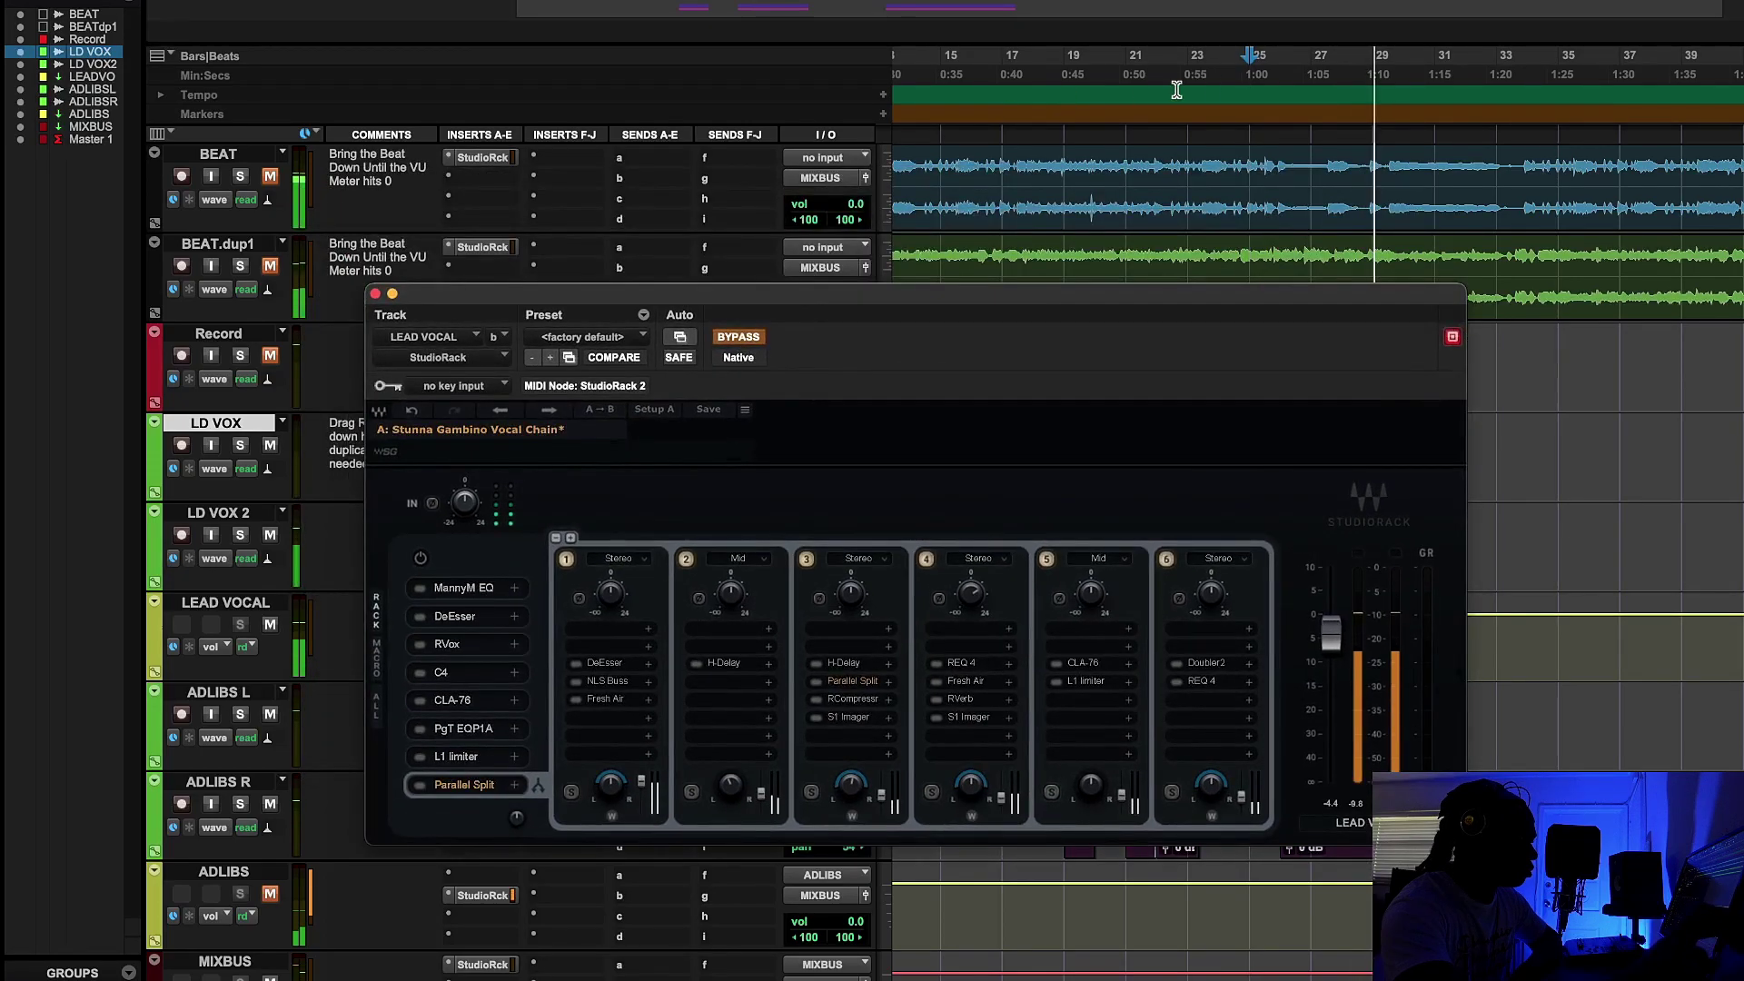
left_click(1072, 73)
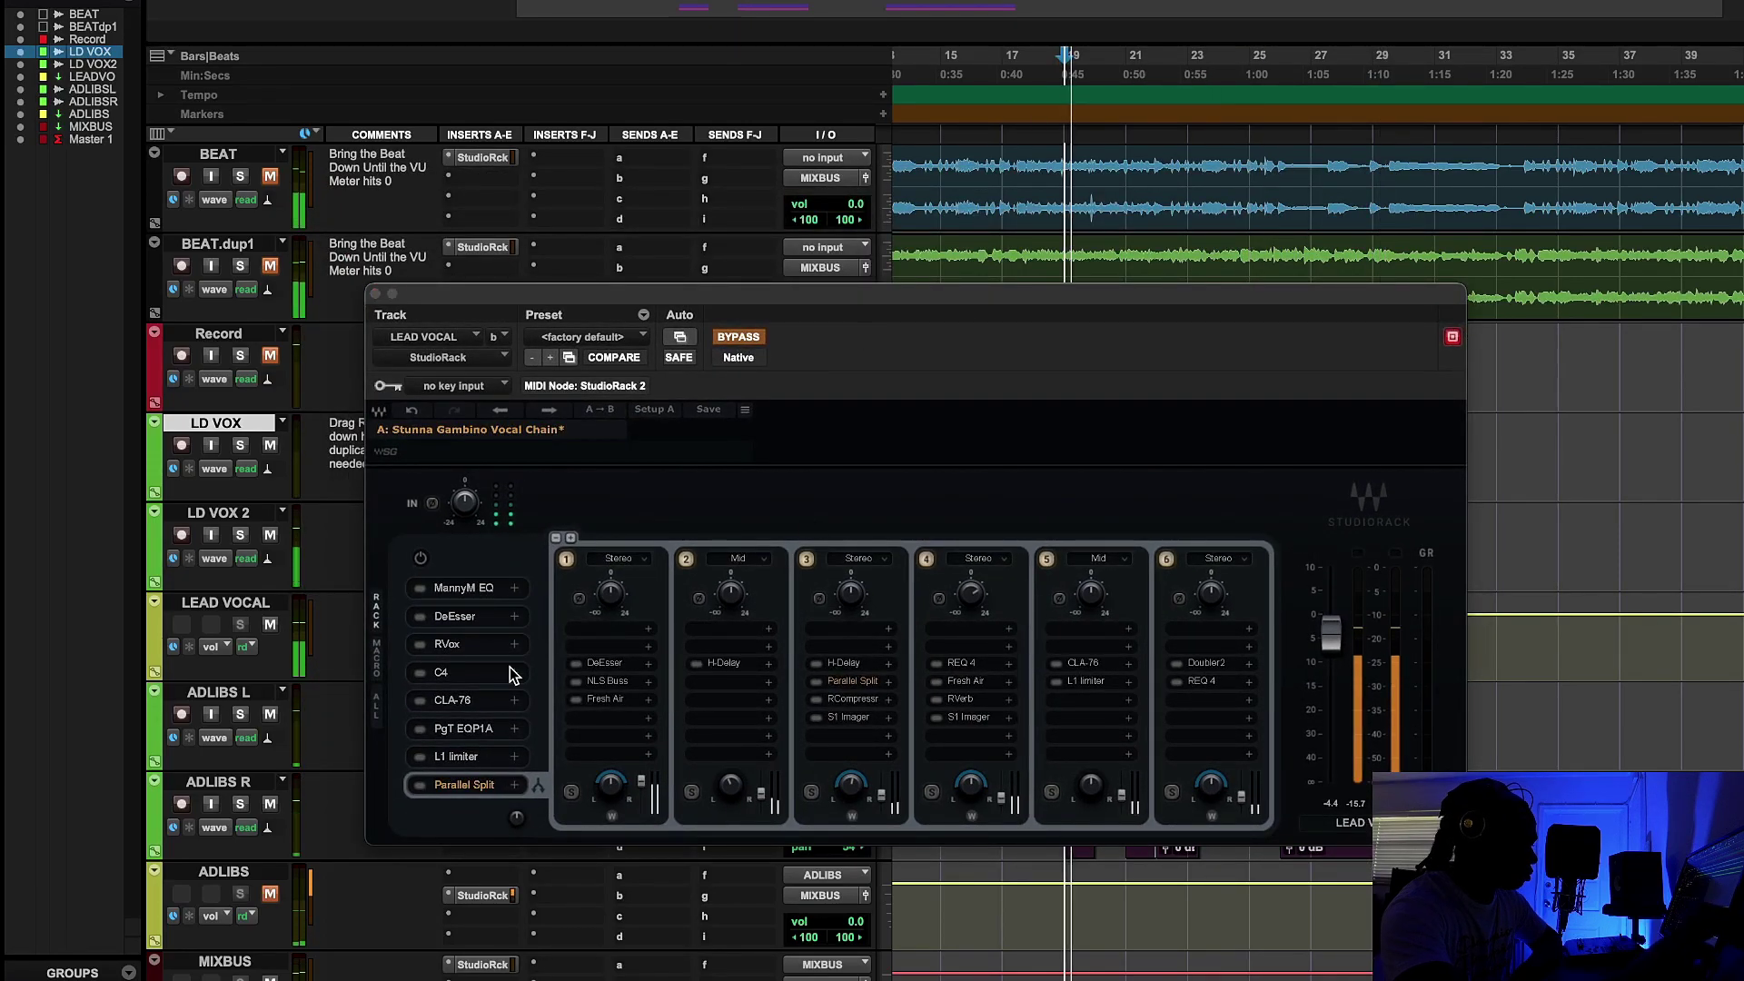
Step: Try a LEAD VOCAL volume of +4.8 dB, and reset it to 0.0 dB
left_click_drag(727, 292, 1182, 204)
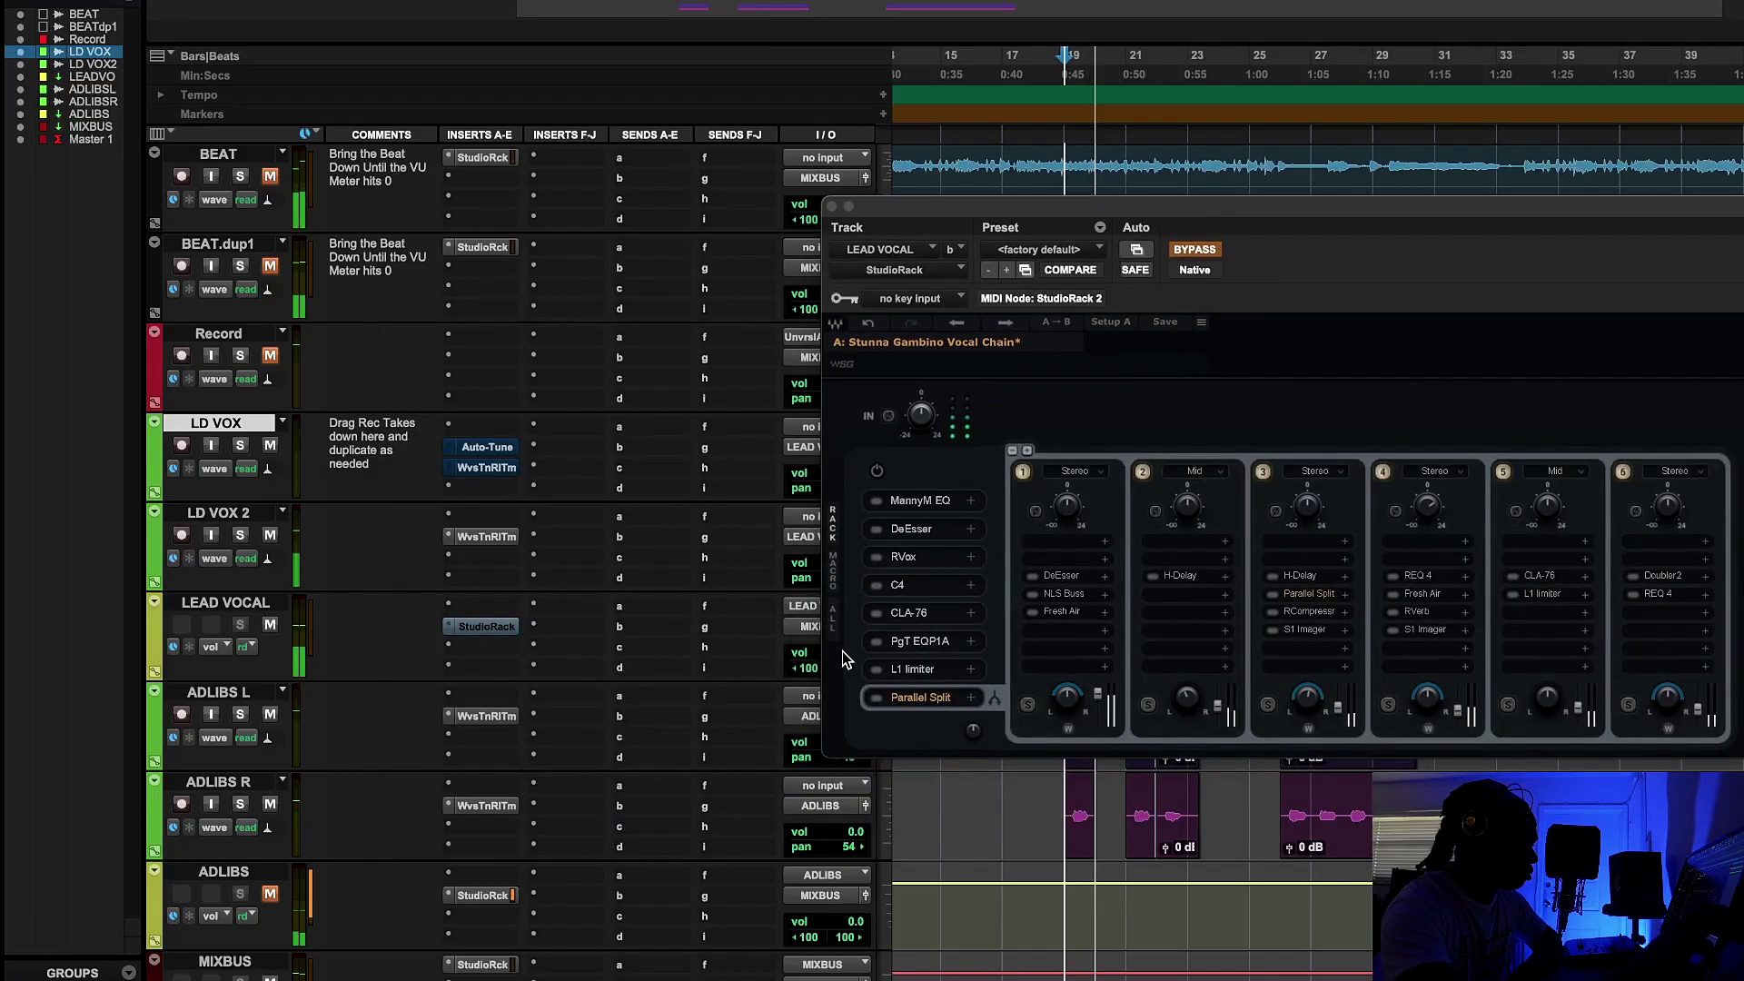
left_click(805, 648)
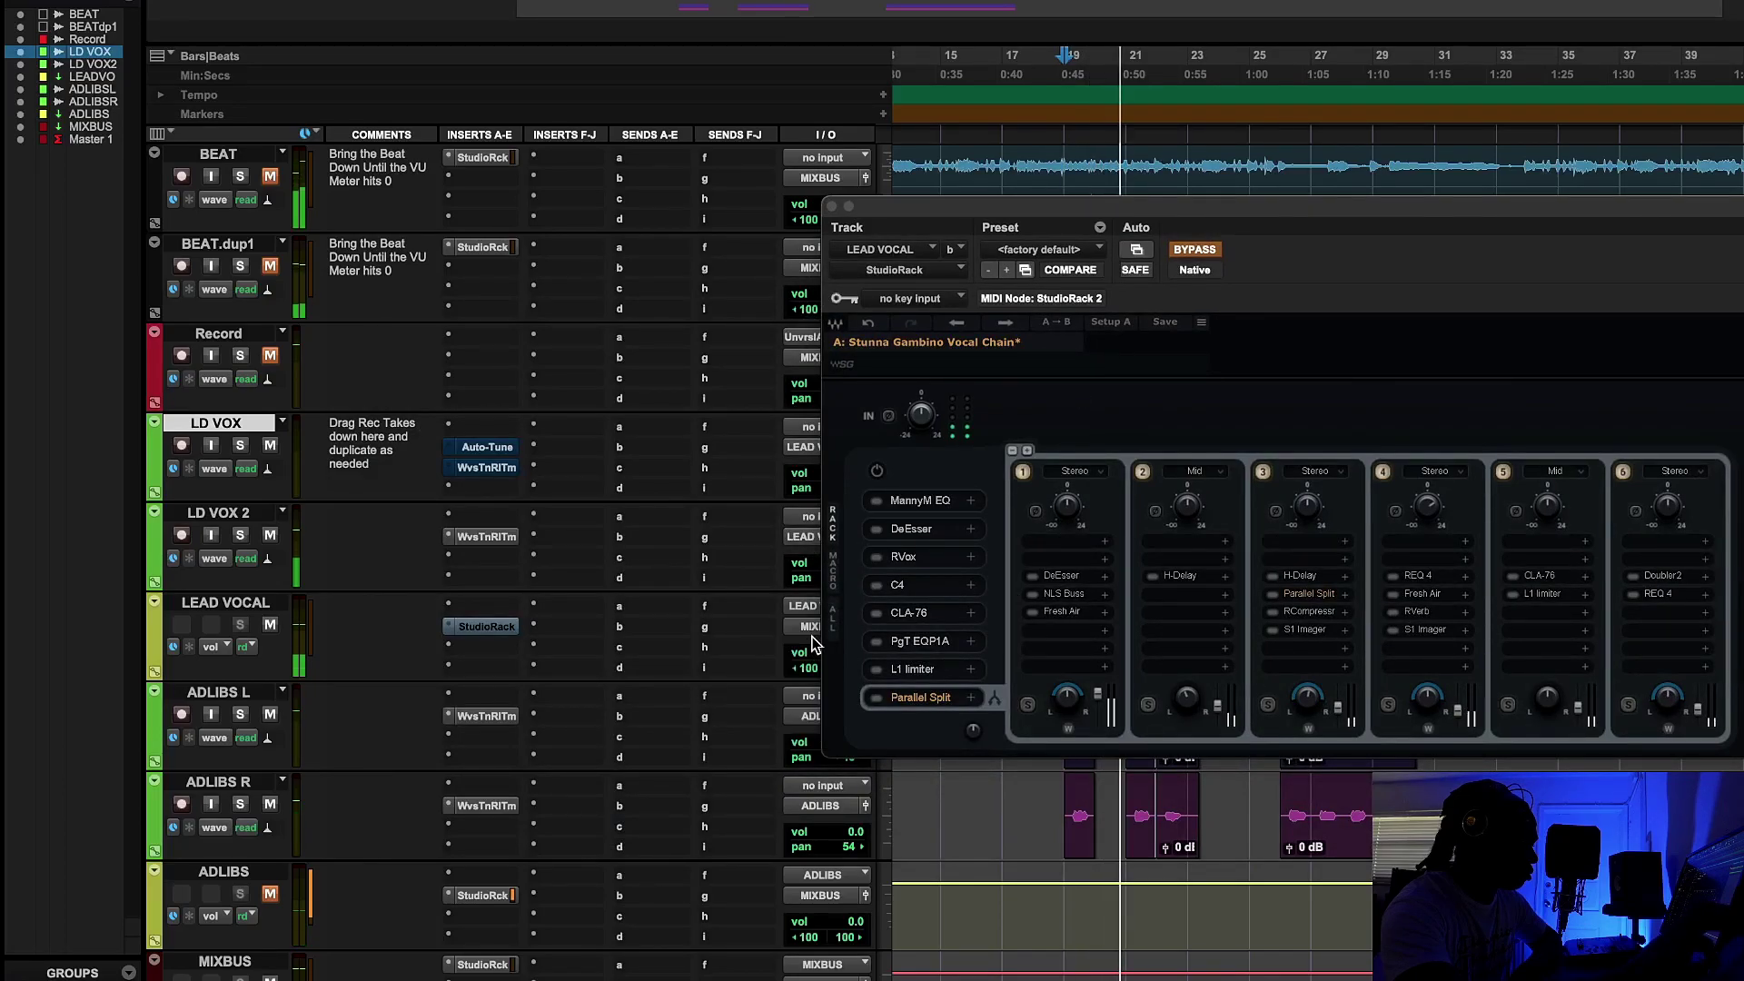
left_click_drag(1153, 209, 631, 726)
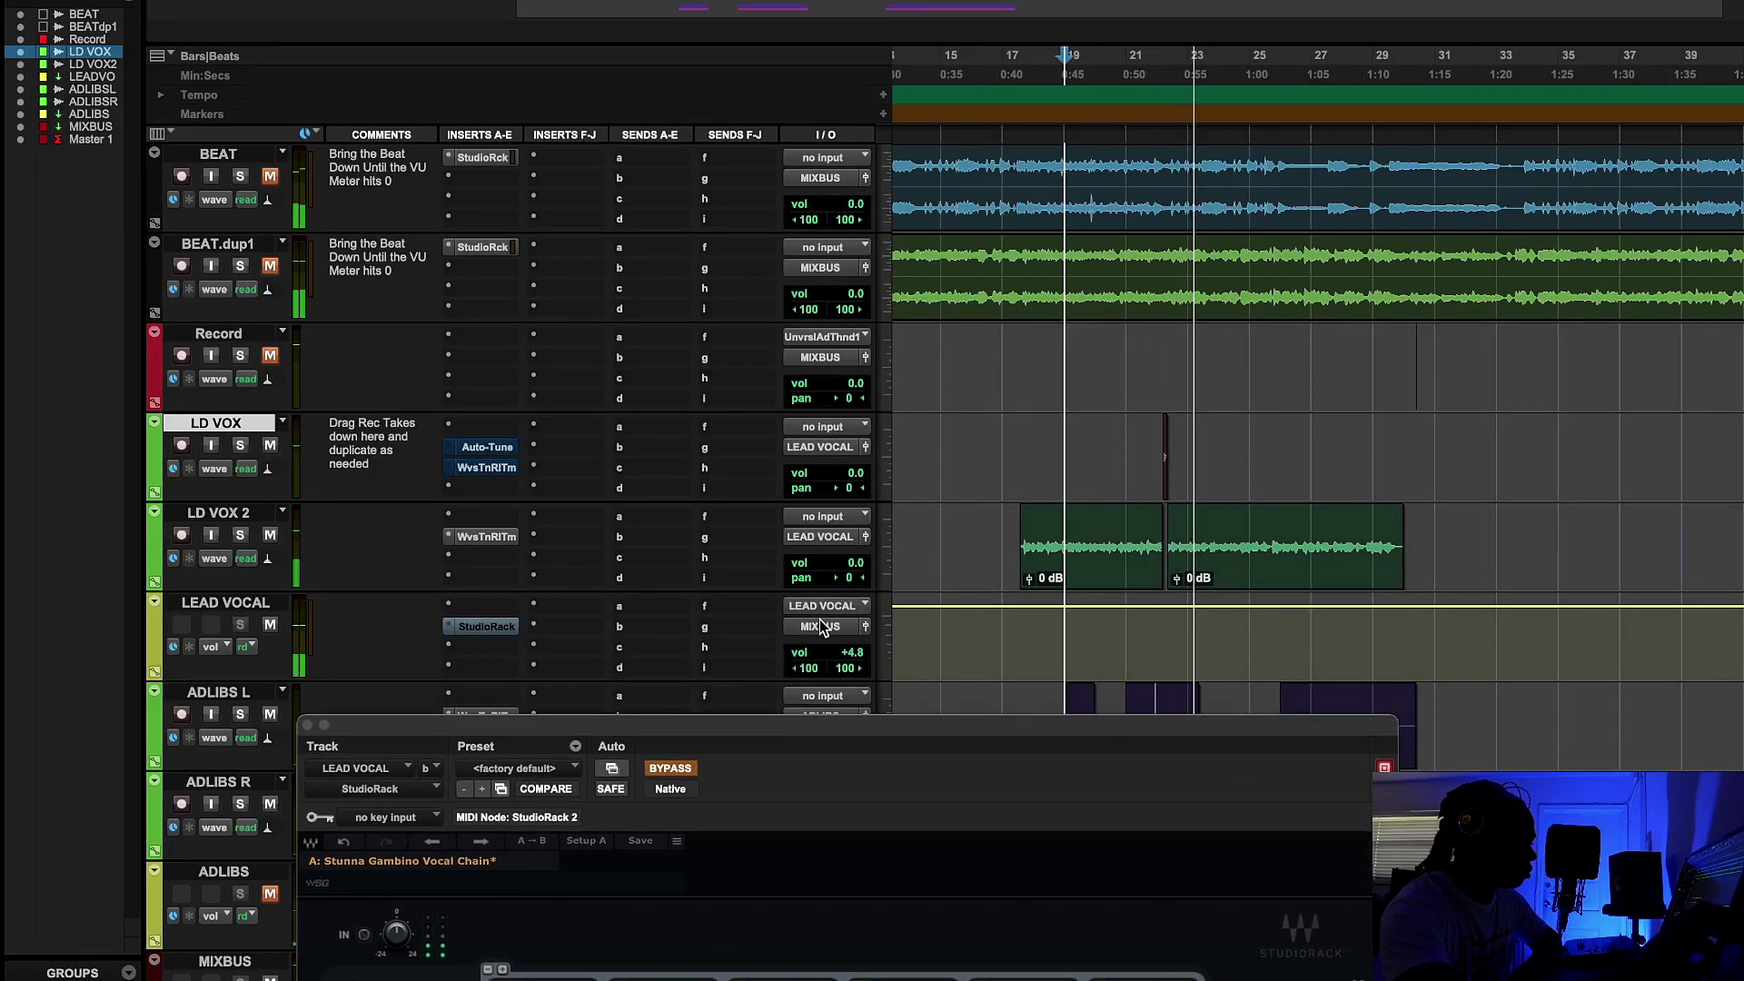
left_click(861, 657, "alt")
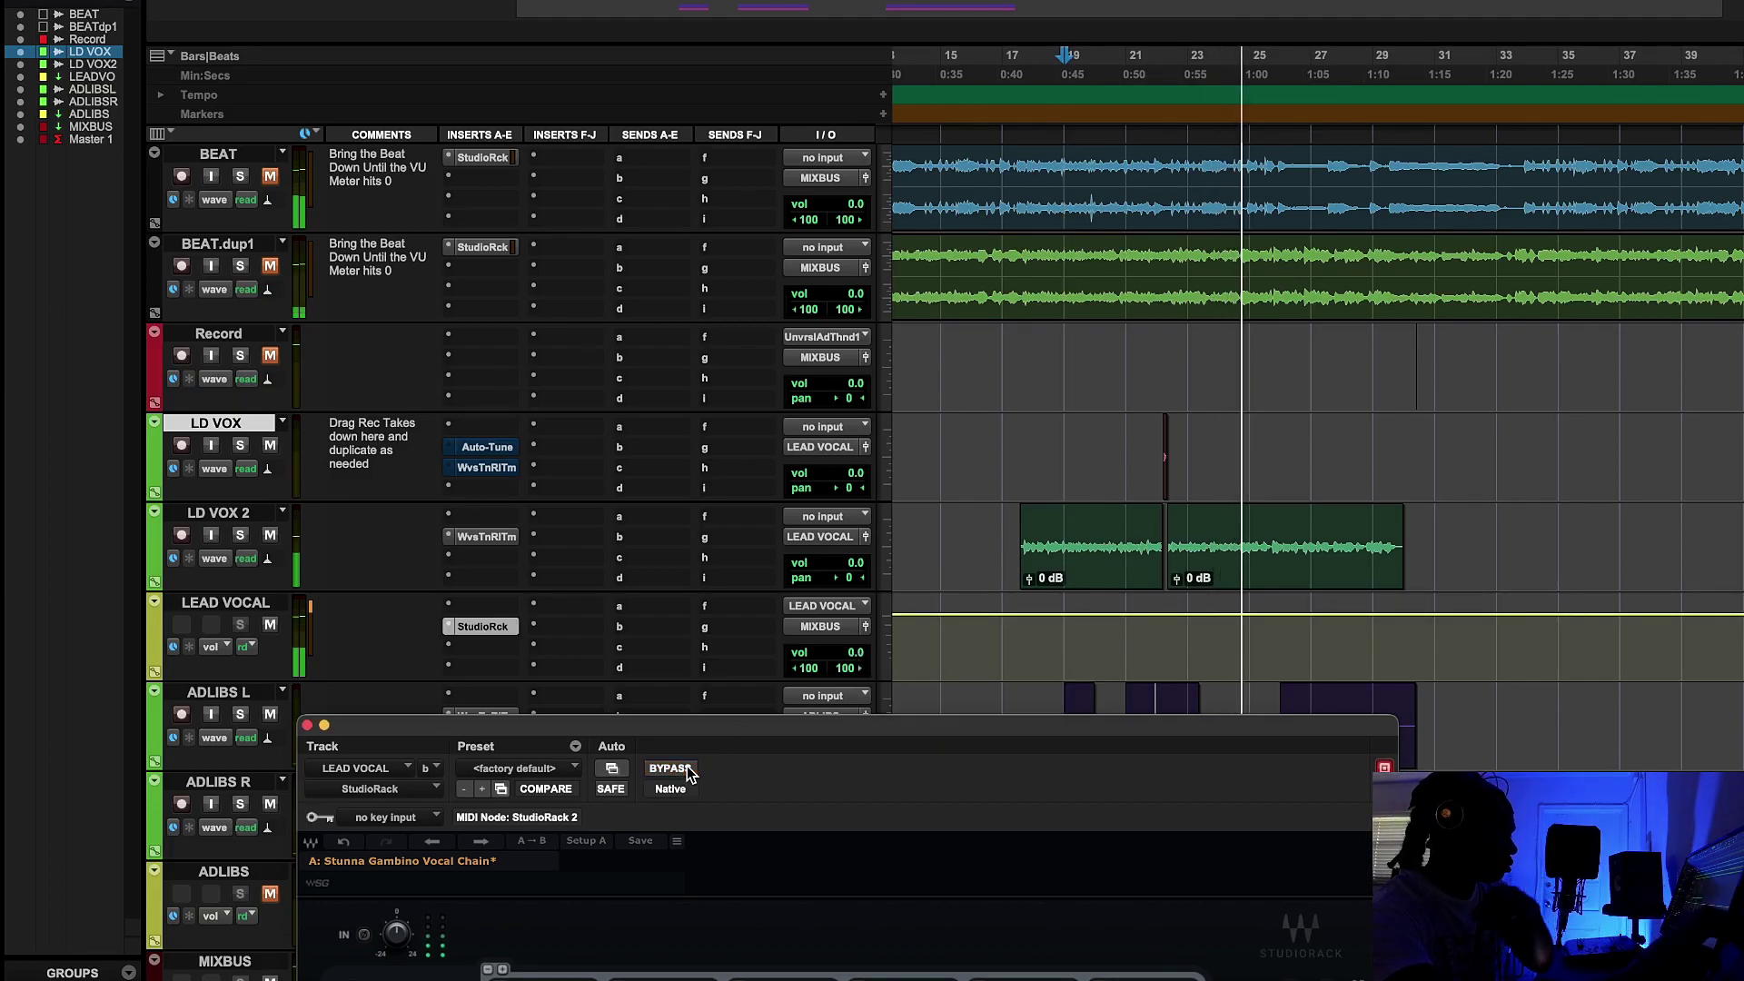
Step: Compare the lead vocal with StudioRack bypassed and active, put its window away, and stop playback
left_click_drag(749, 729, 887, 243)
left_click(819, 280)
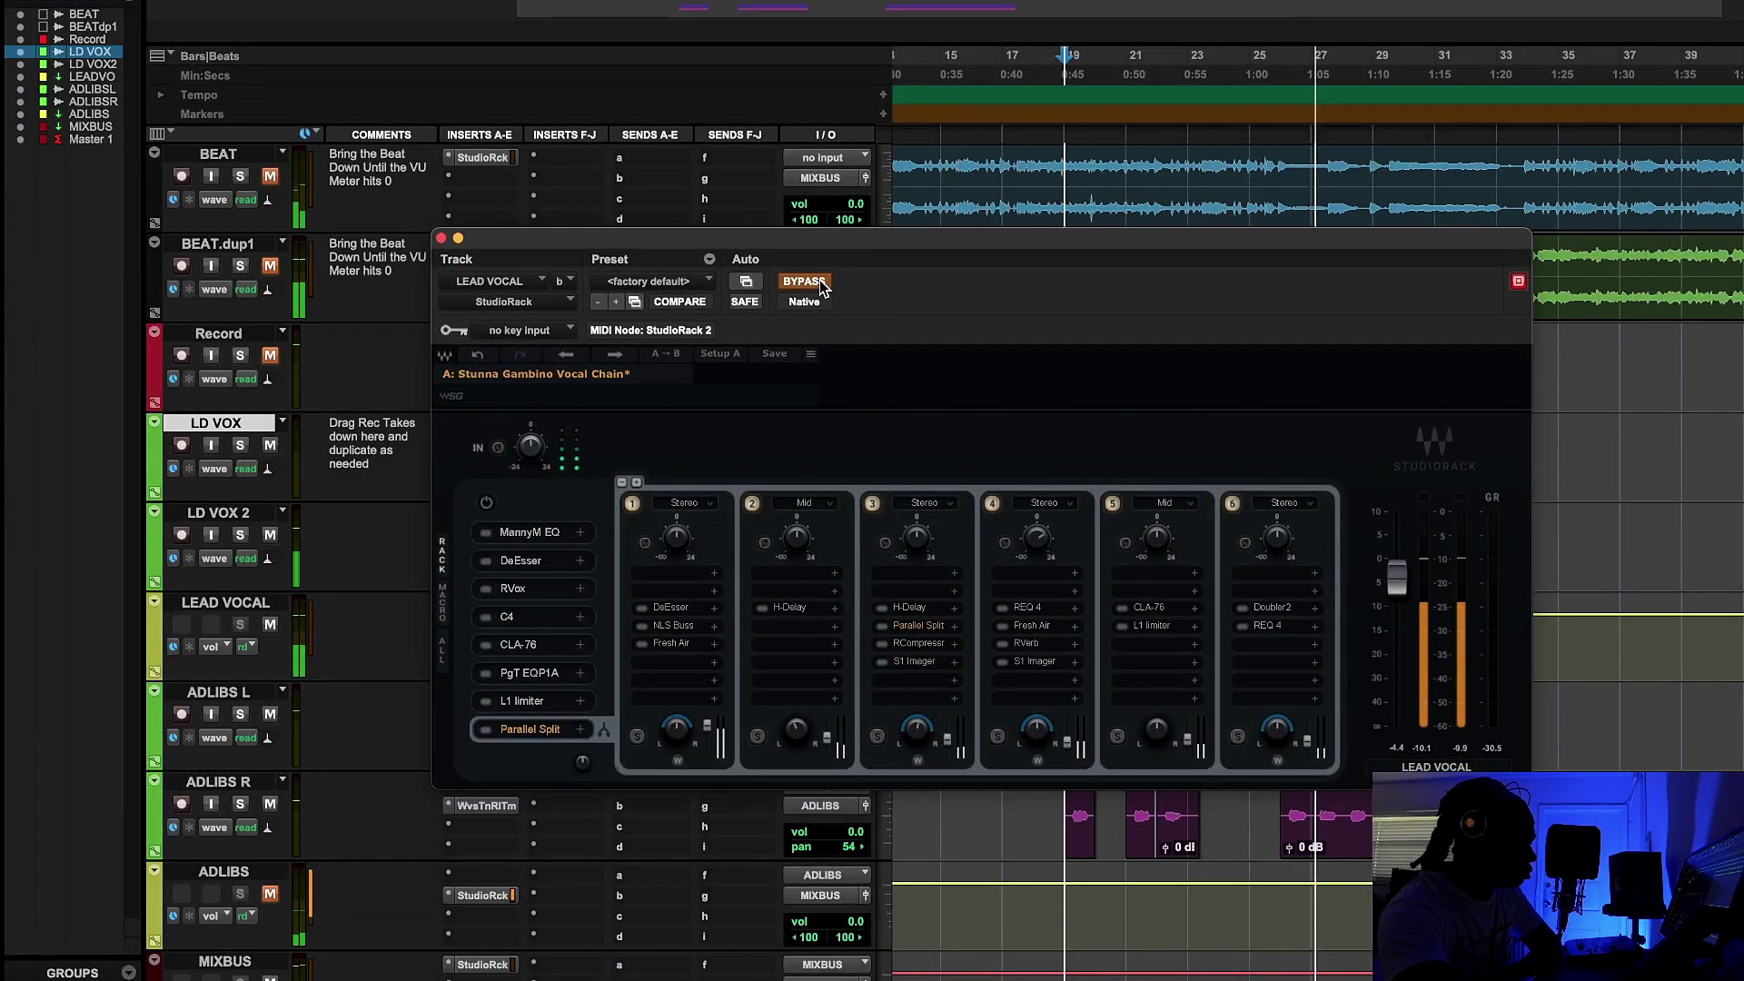
left_click(820, 281)
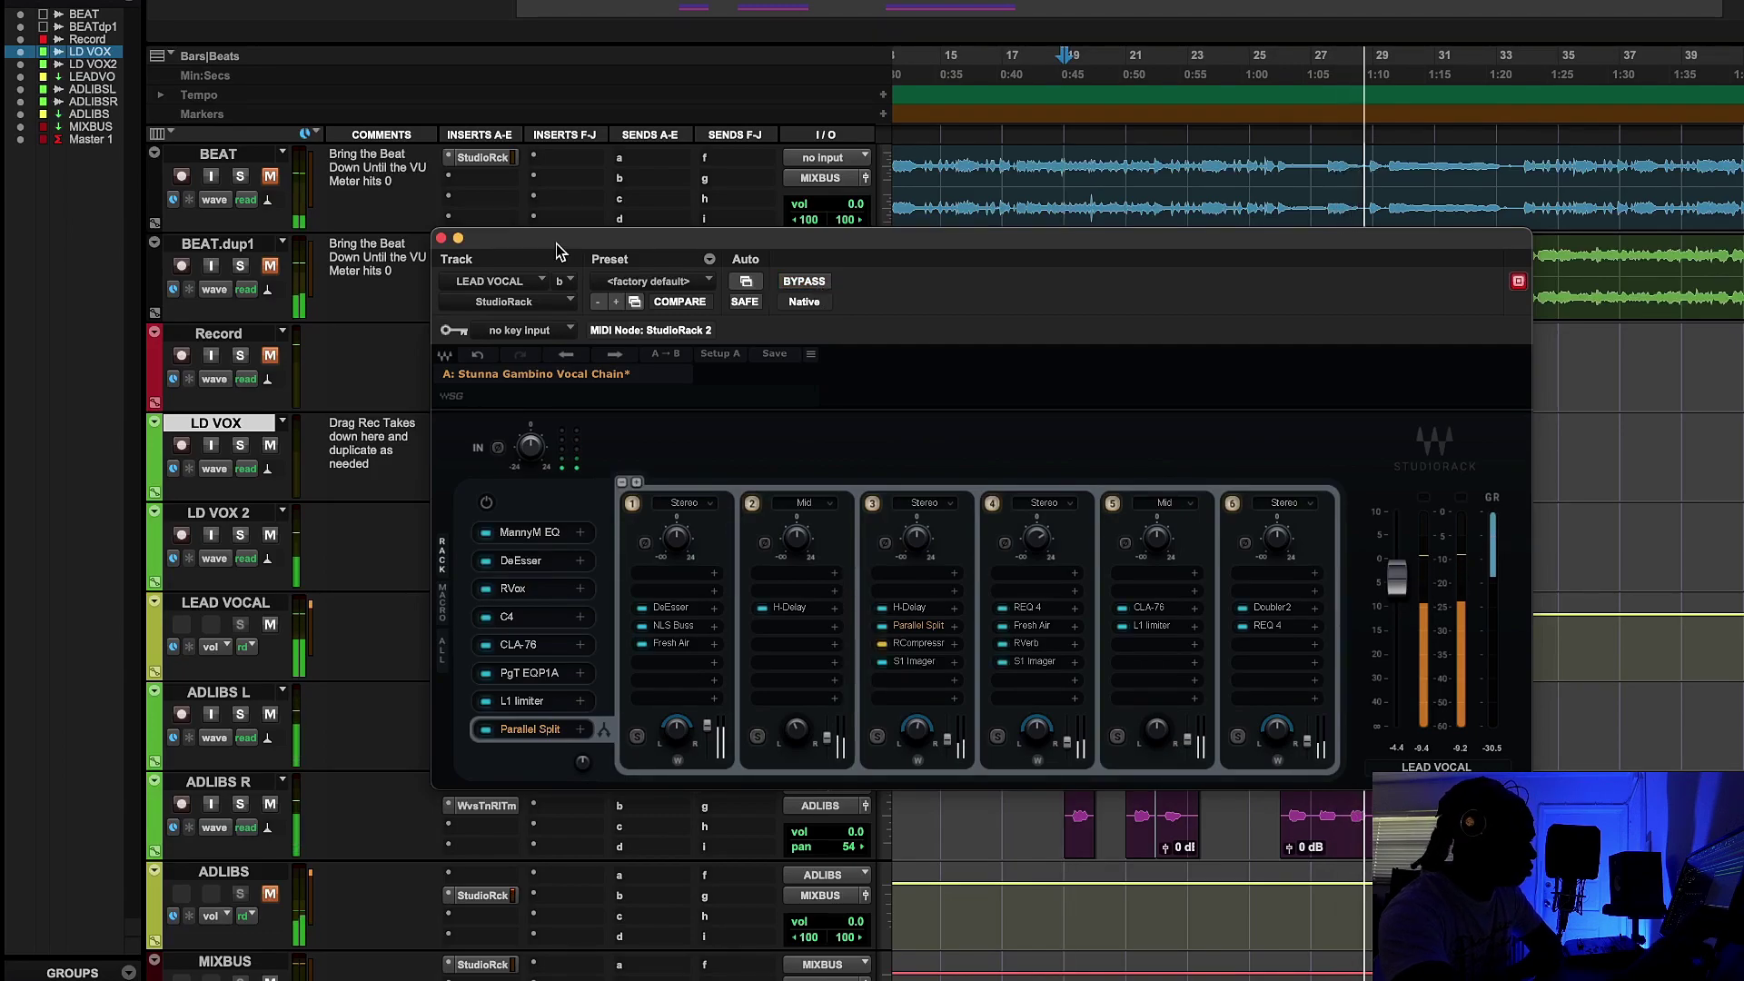
left_click(457, 239)
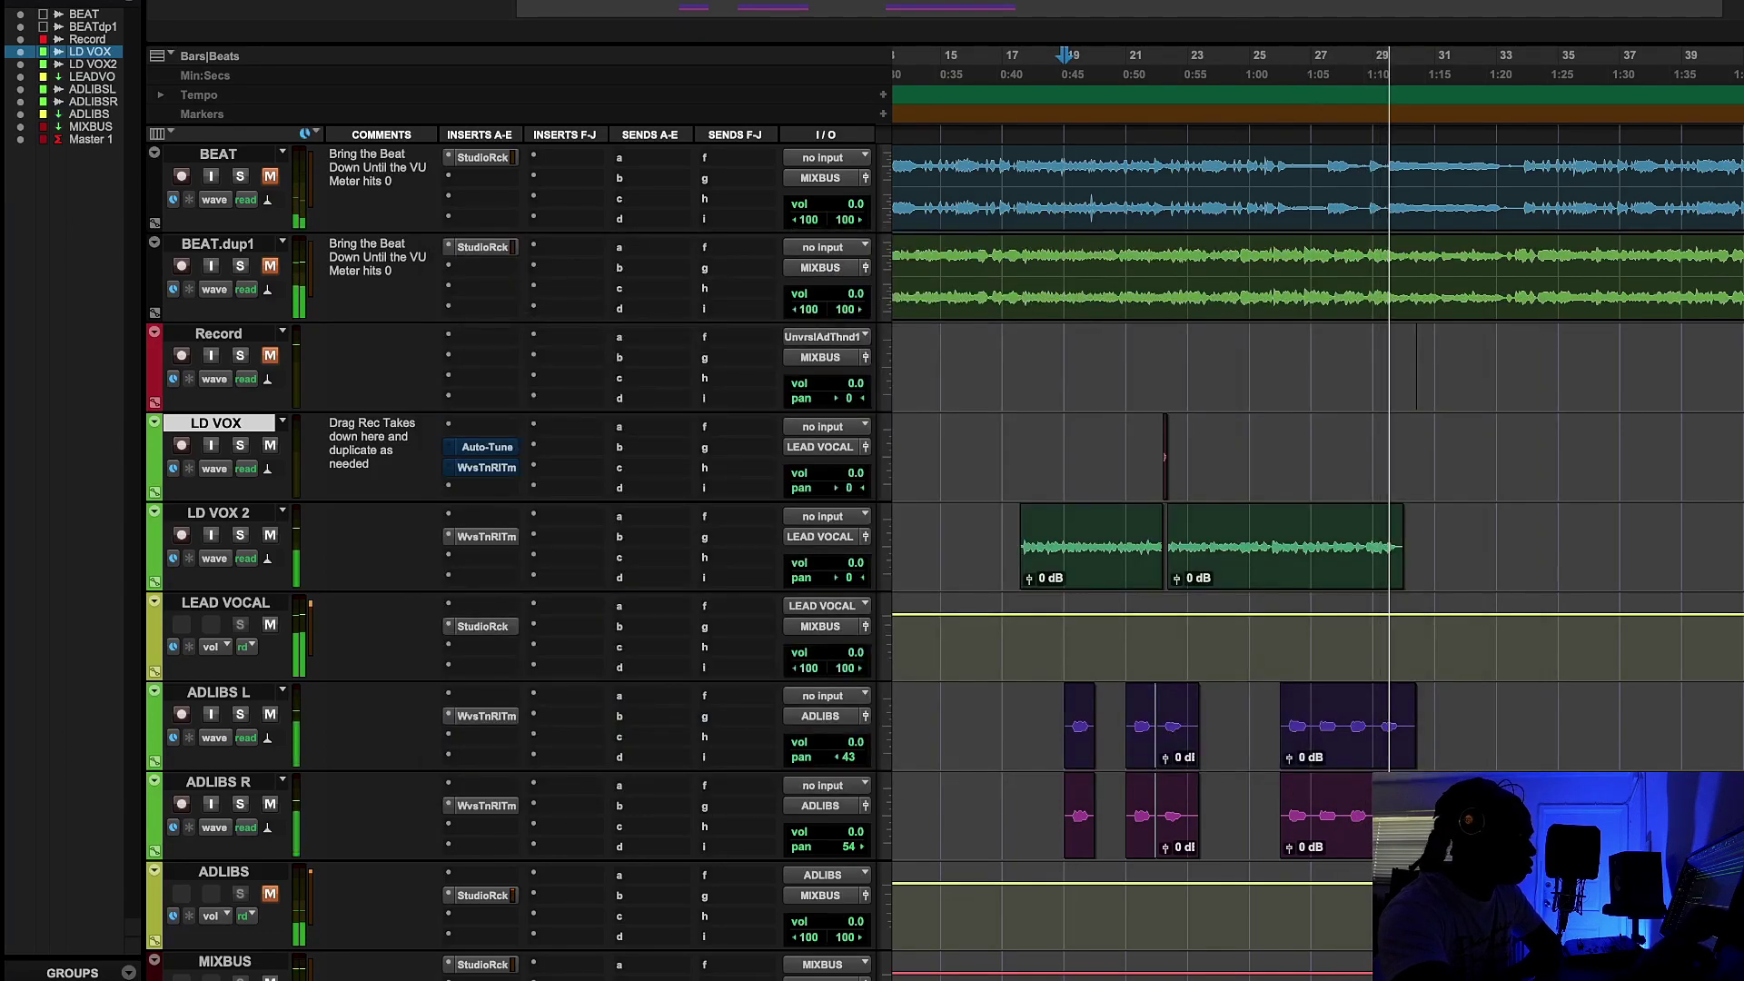
key("space")
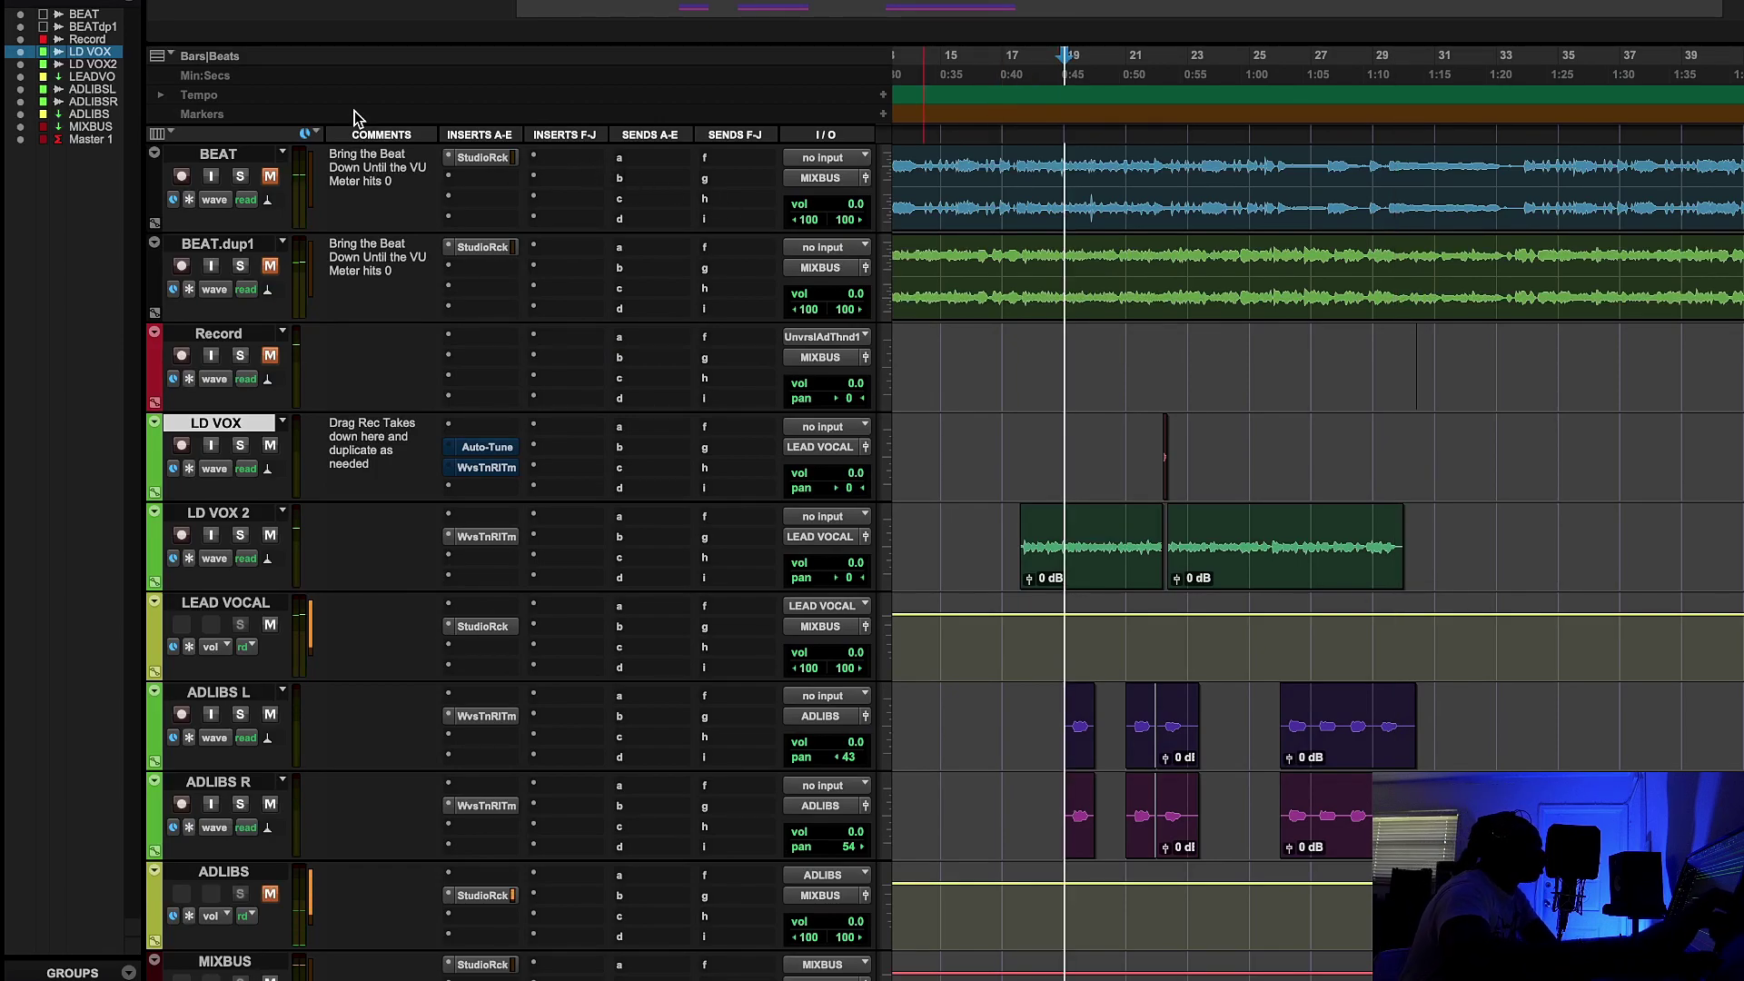
Step: Reopen StudioRack on LEAD VOCAL and bring up its MannyM EQ in slot 1 in full view
left_click(505, 624)
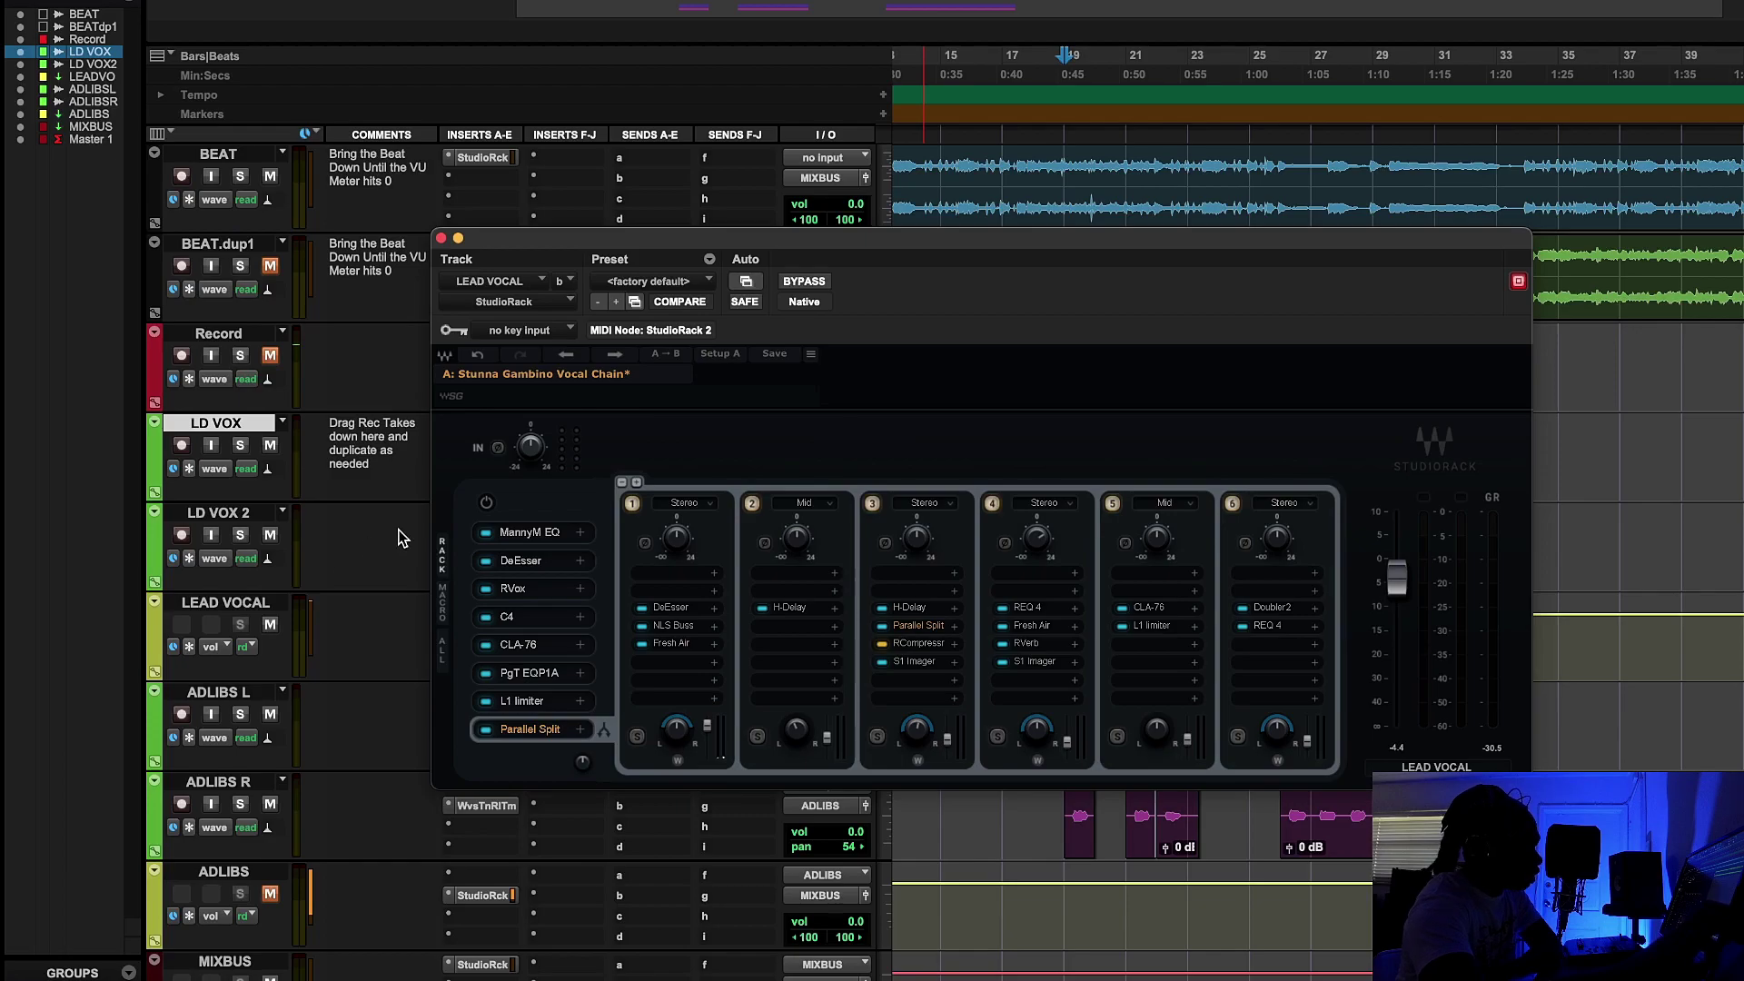
left_click(540, 534)
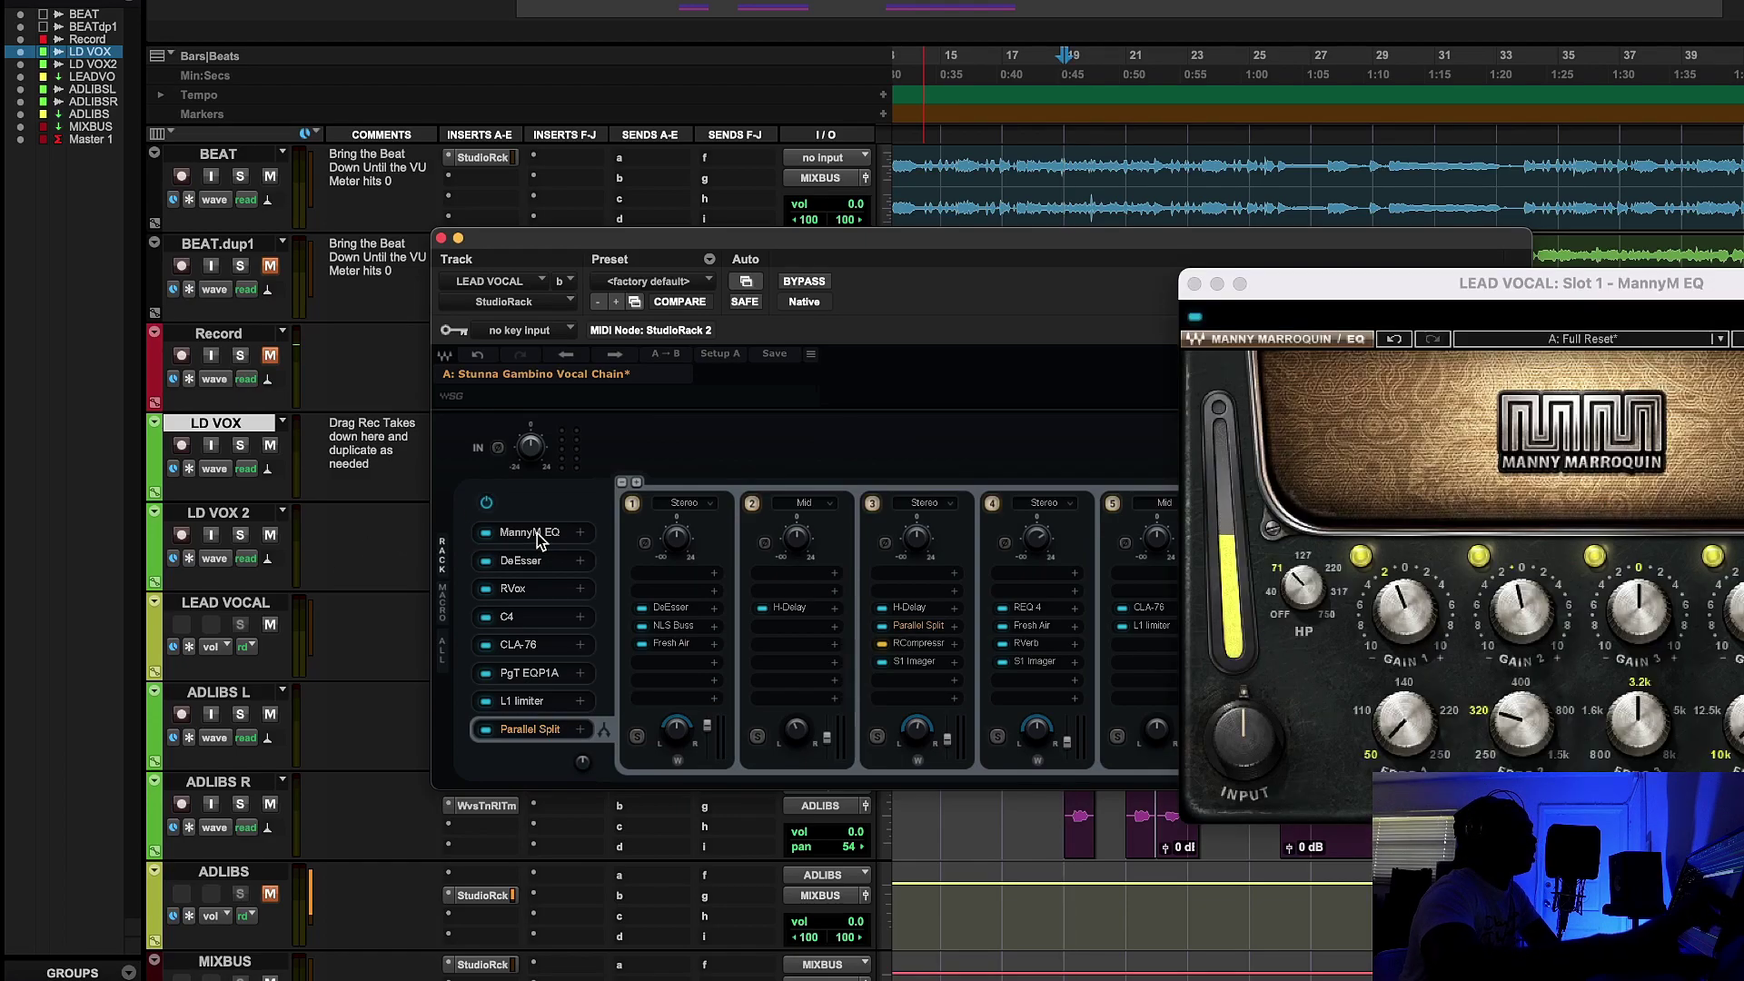
left_click_drag(1369, 289, 711, 281)
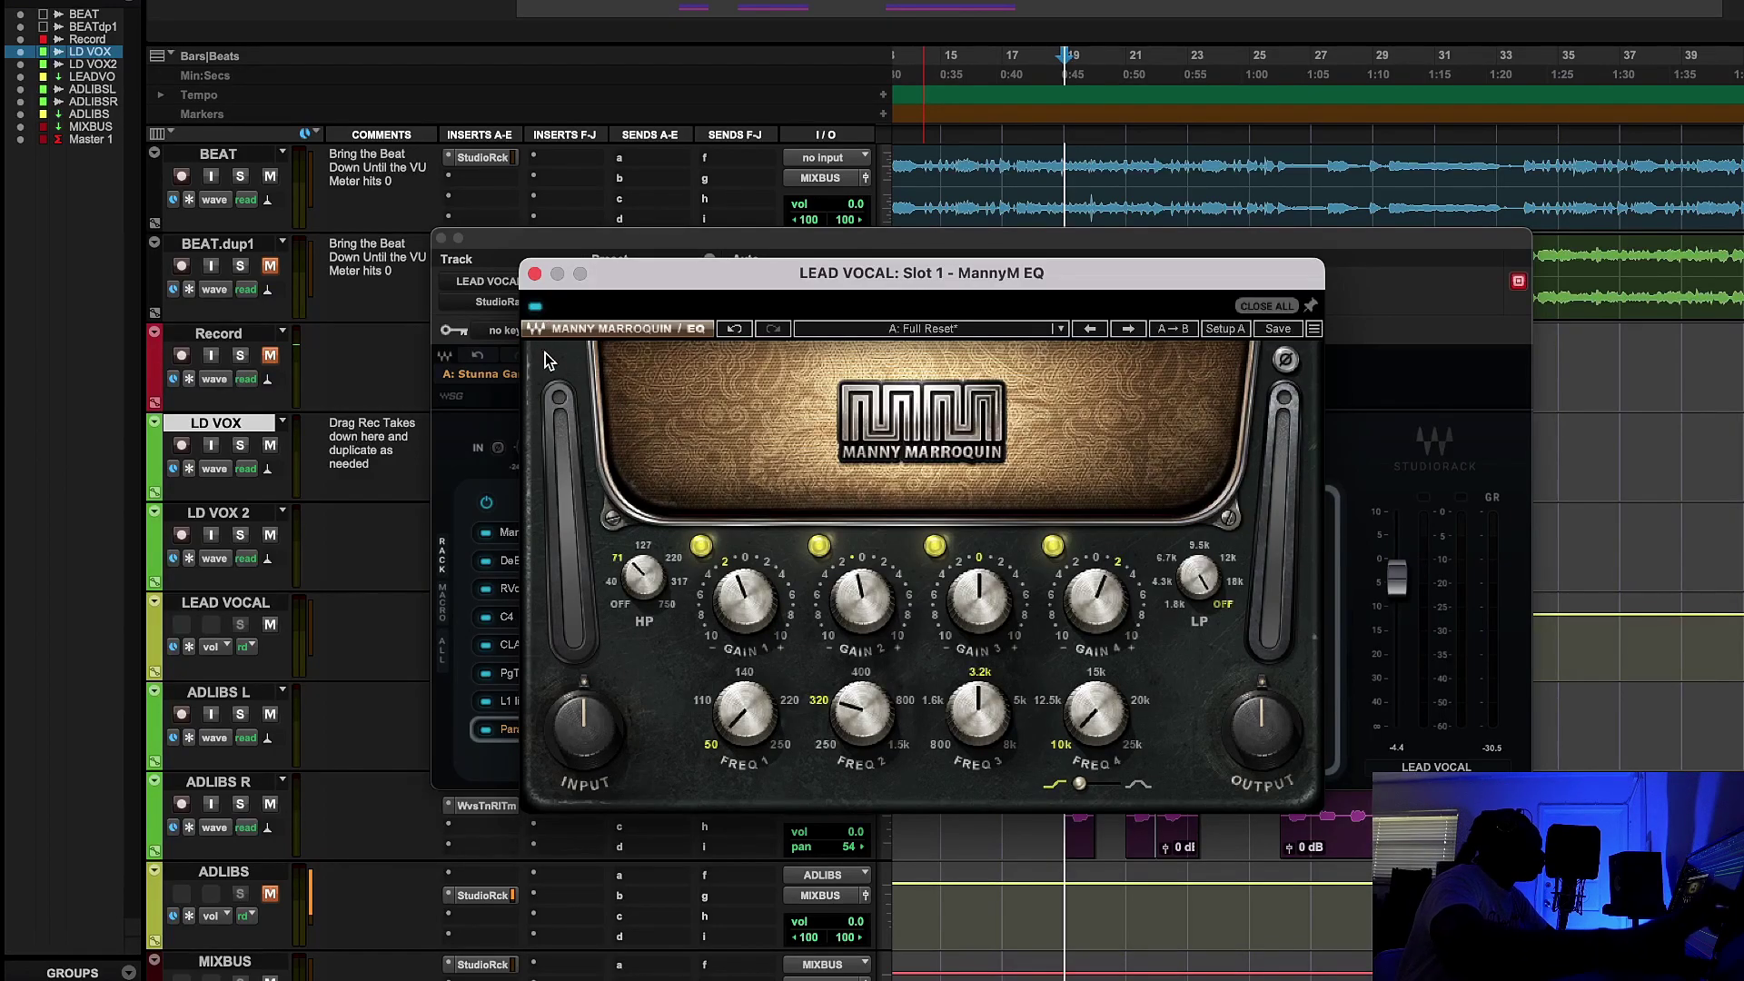
Step: Audition the lead vocal through the MannyM EQ, inspect its high-pass and Gain 1 controls, and close the plugin
left_click(652, 571)
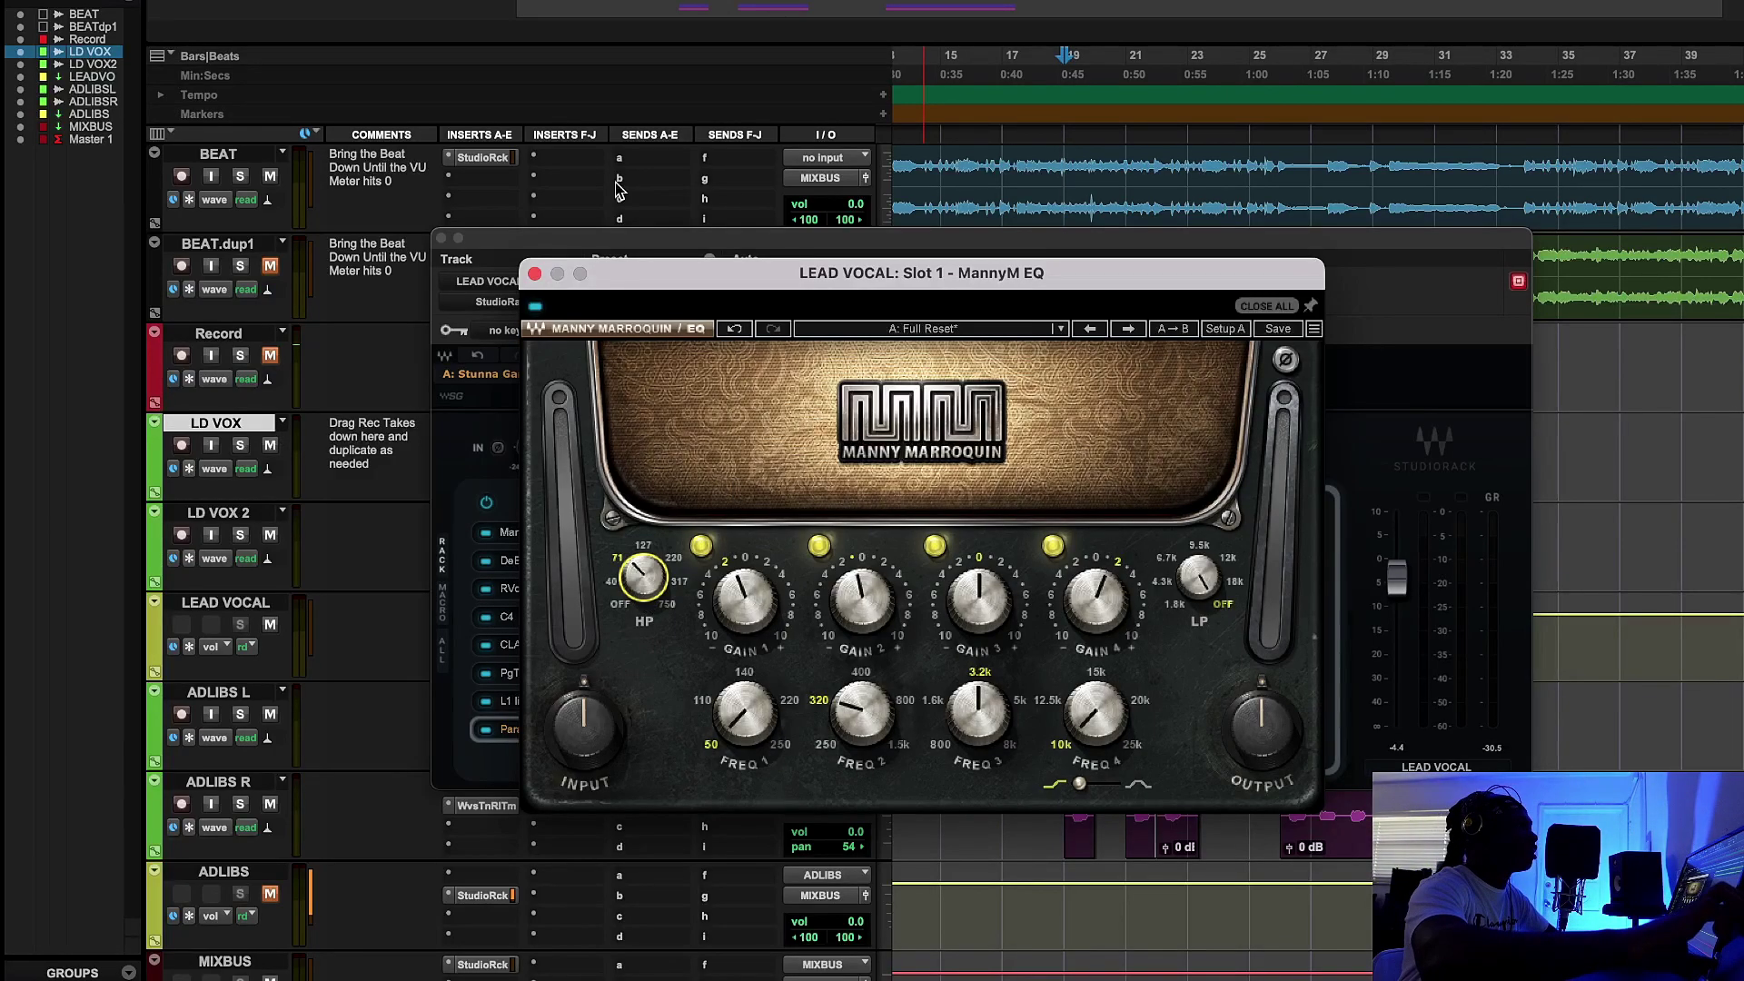
key("space")
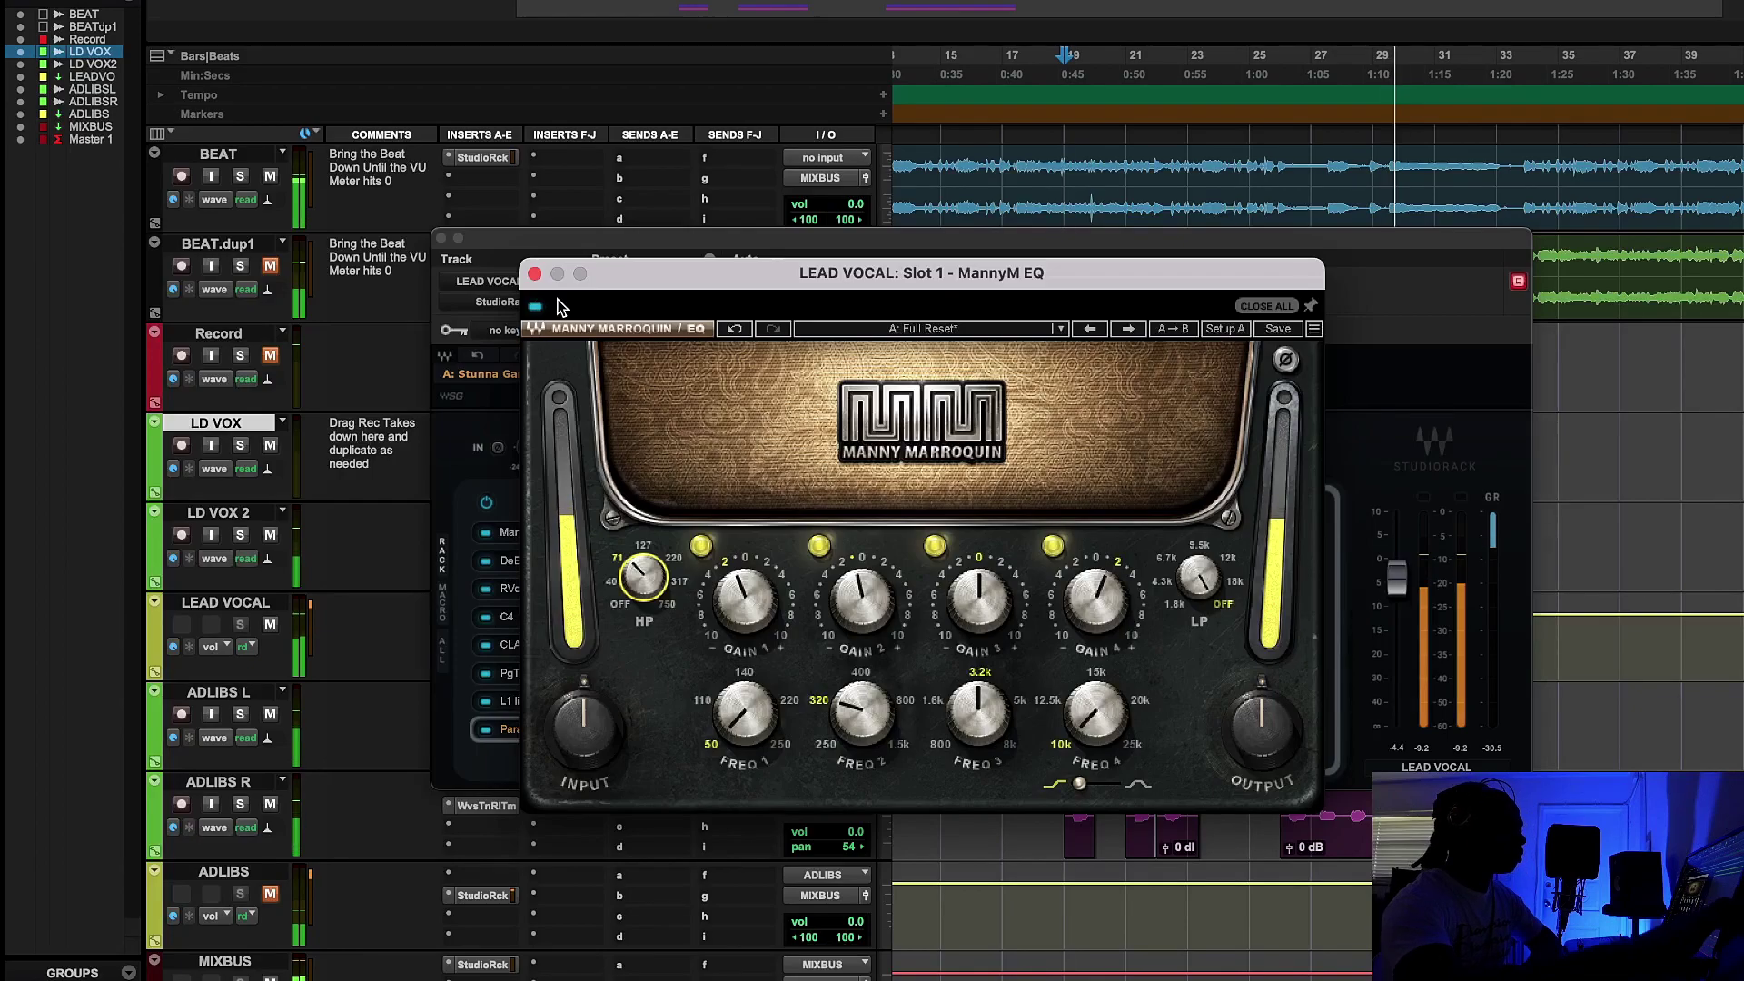
key("space")
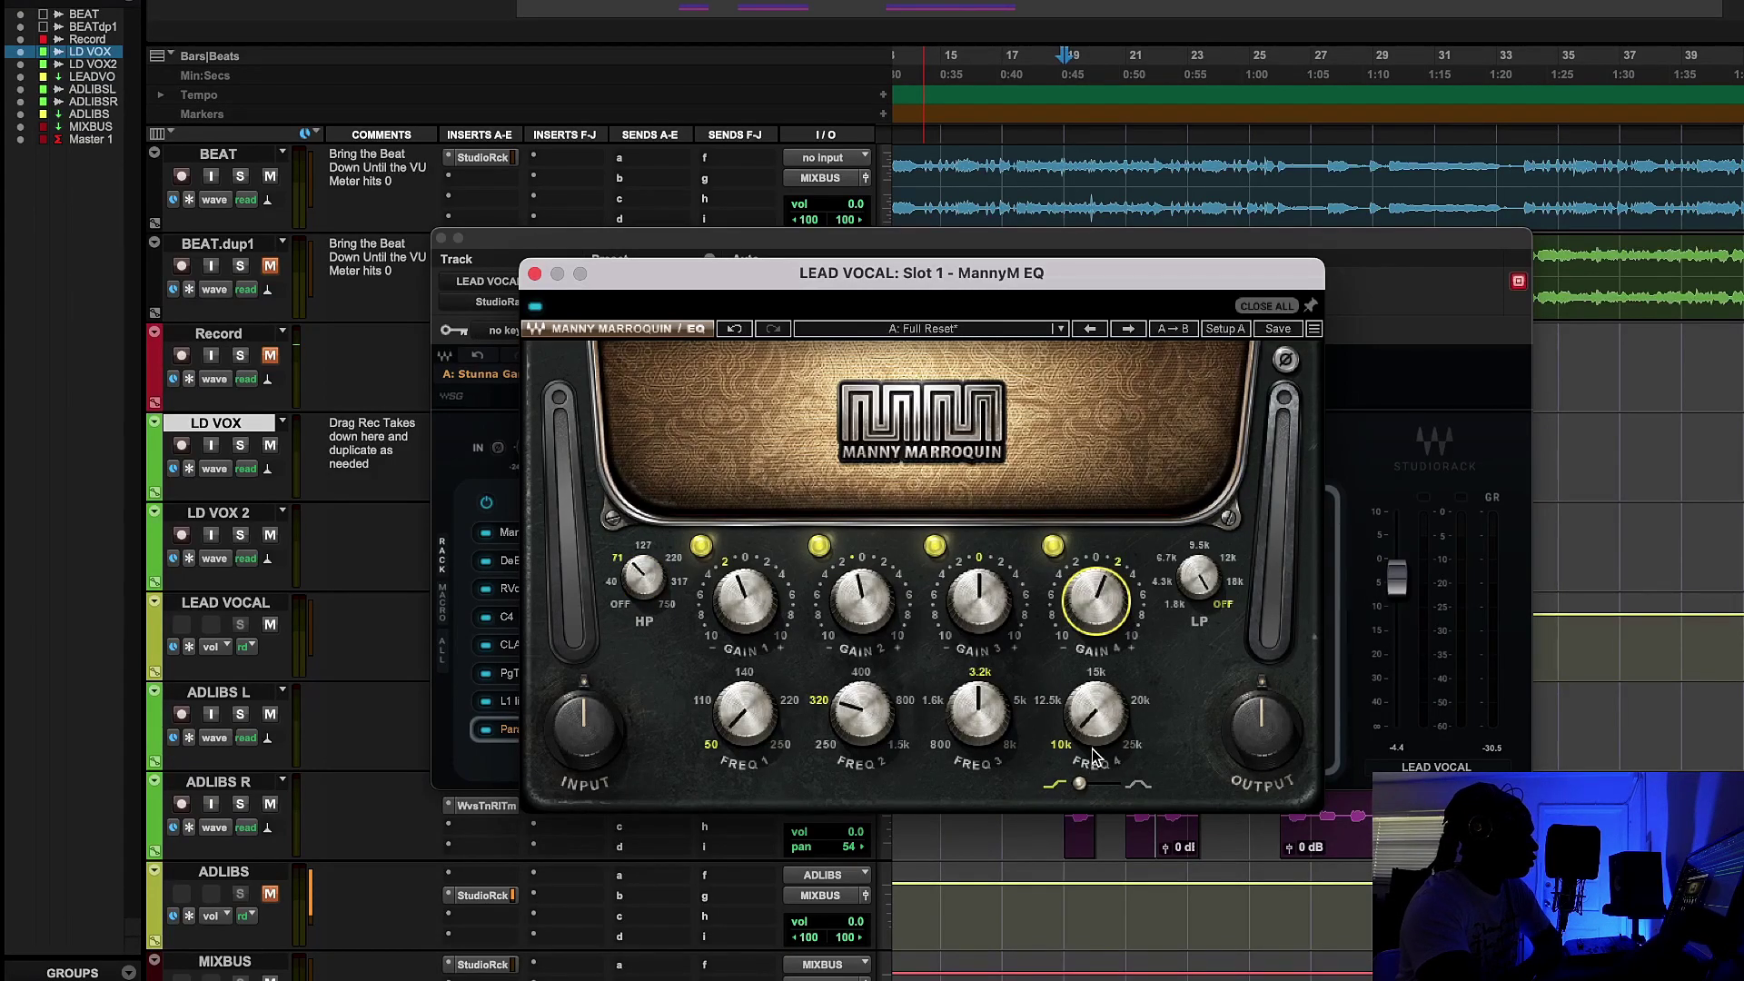
left_click(745, 601)
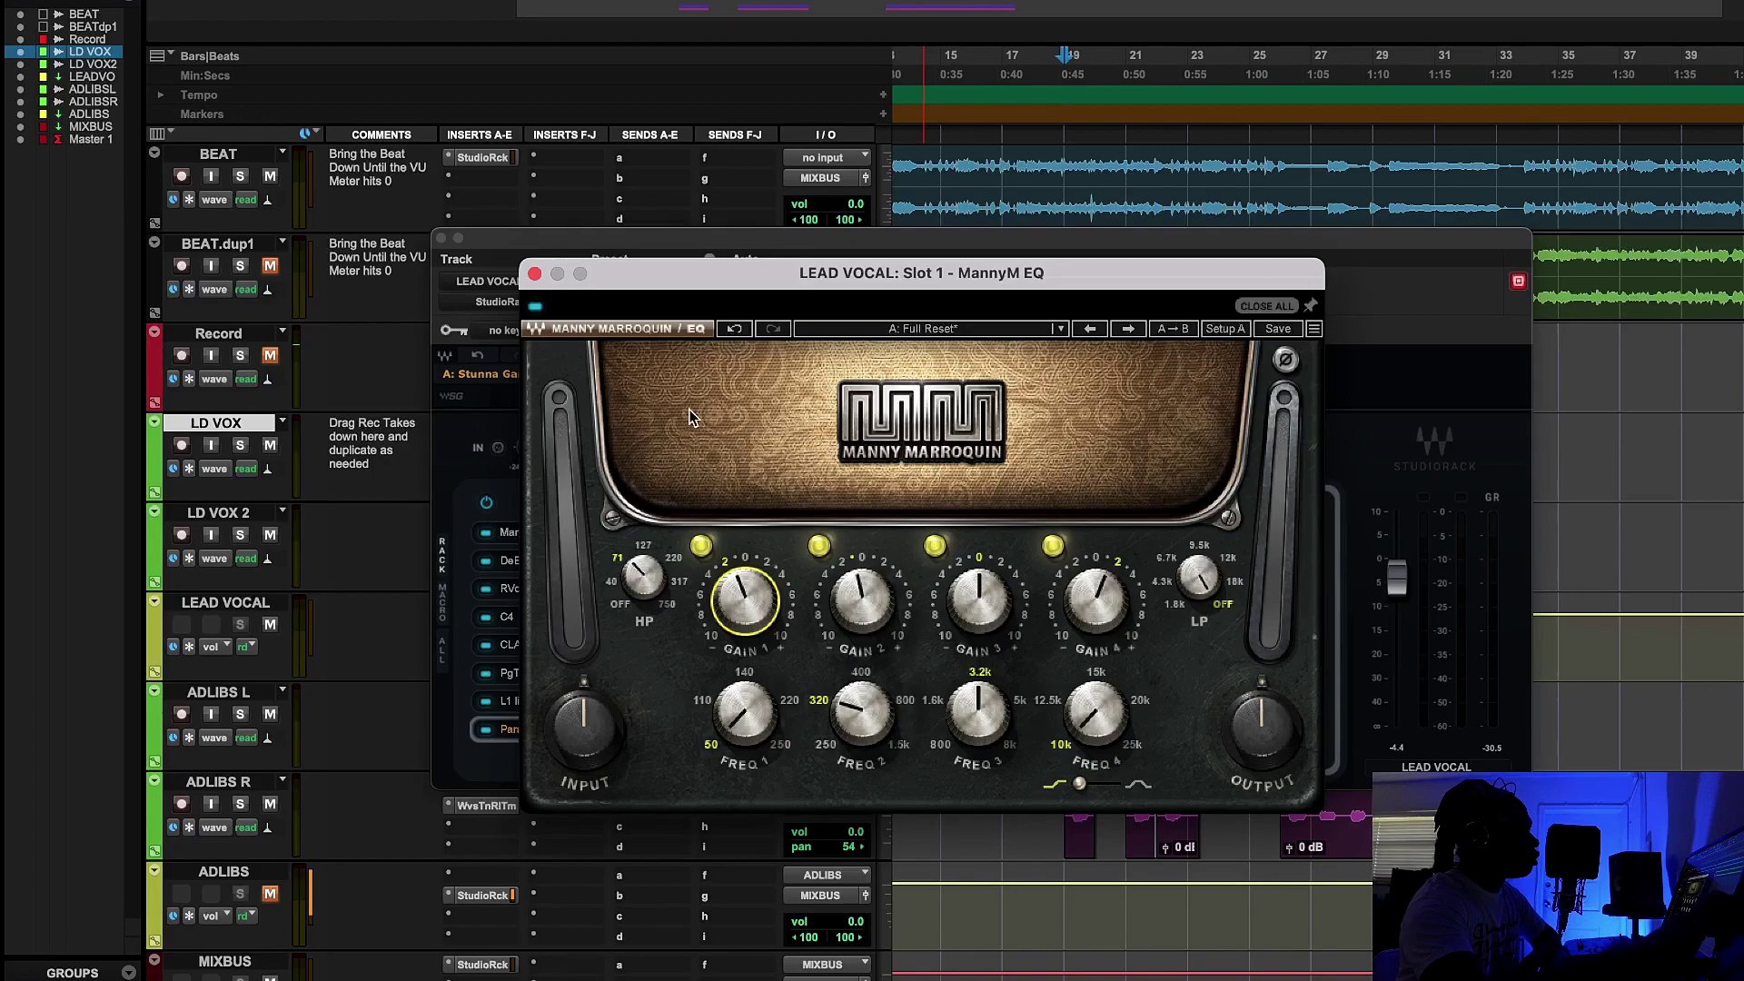
left_click(534, 274)
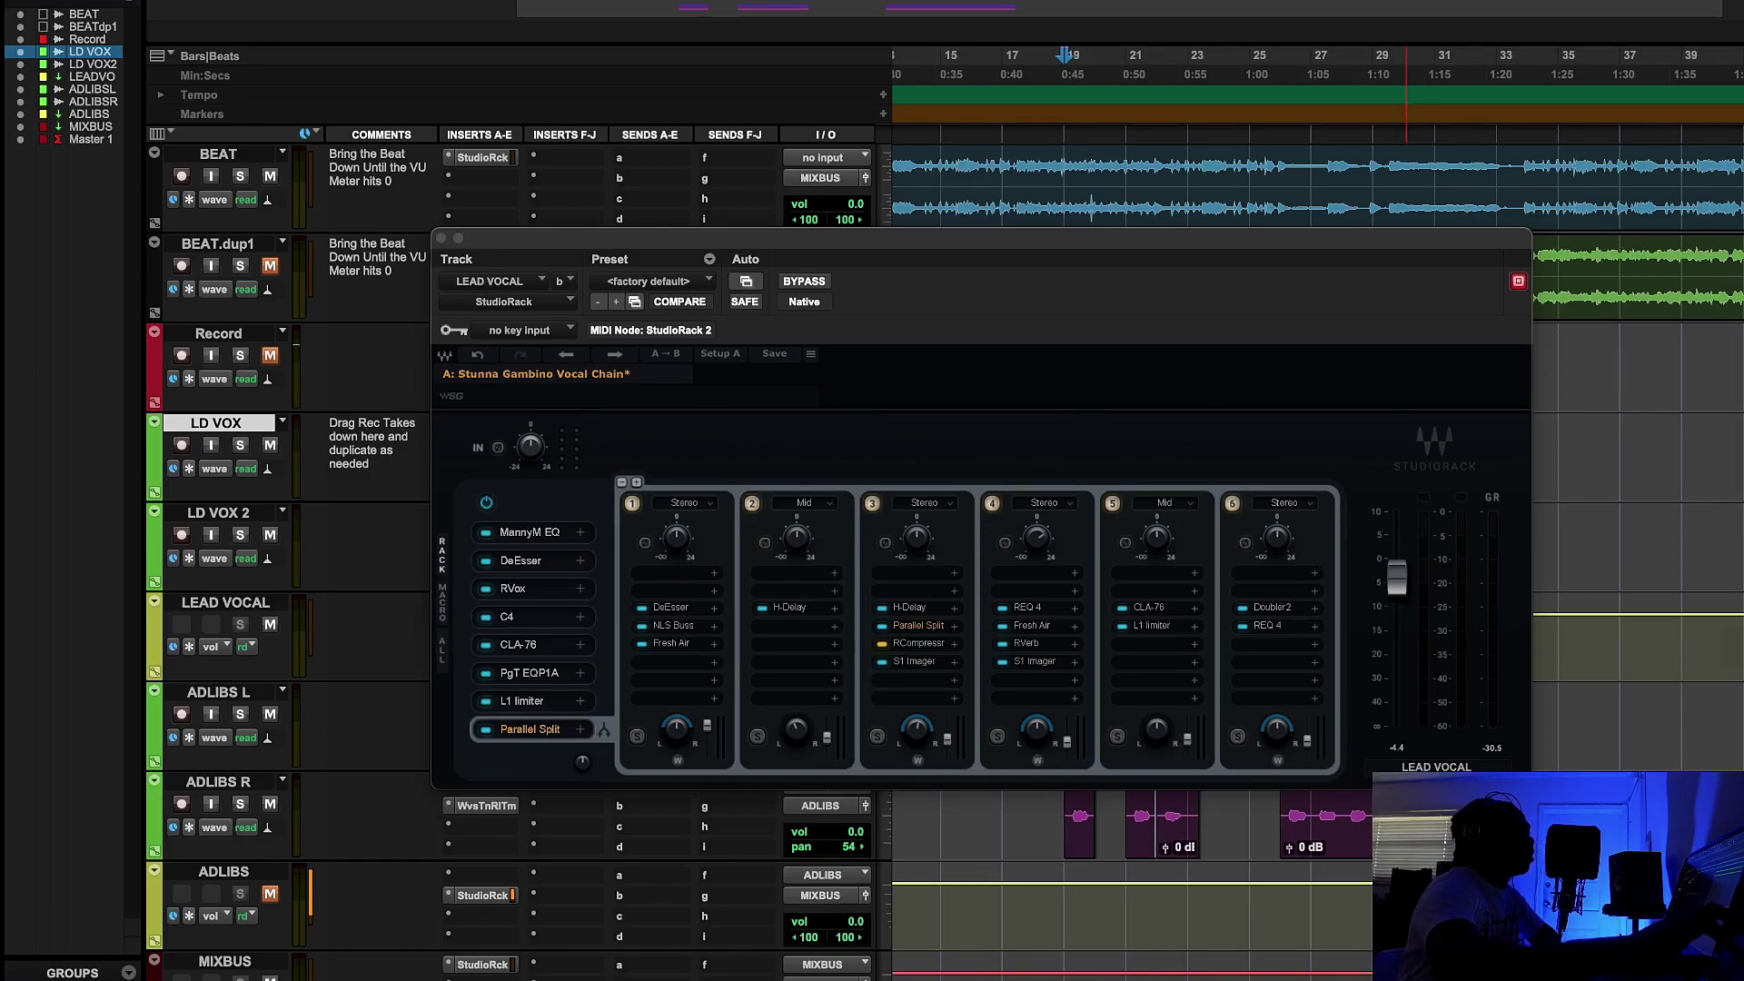
Step: Bring the slot 2 DeEsser into view, audition the lead vocal through it, and close the plugin
left_click_drag(1284, 315, 965, 289)
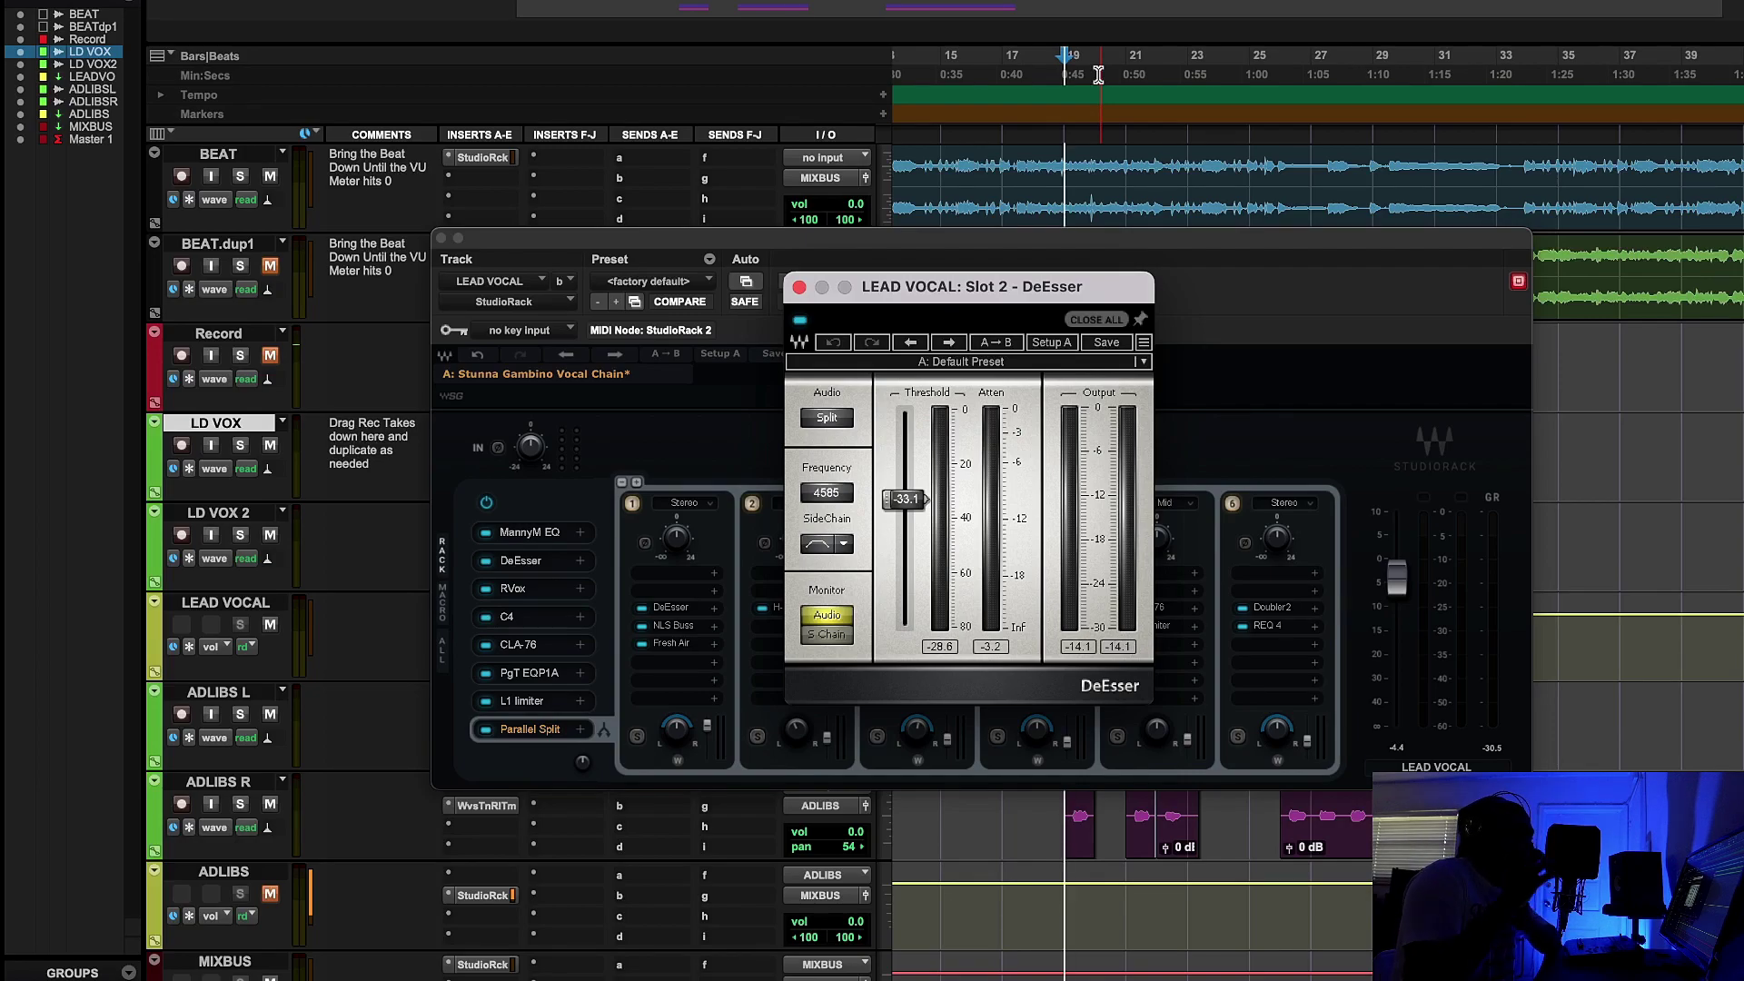
key("space")
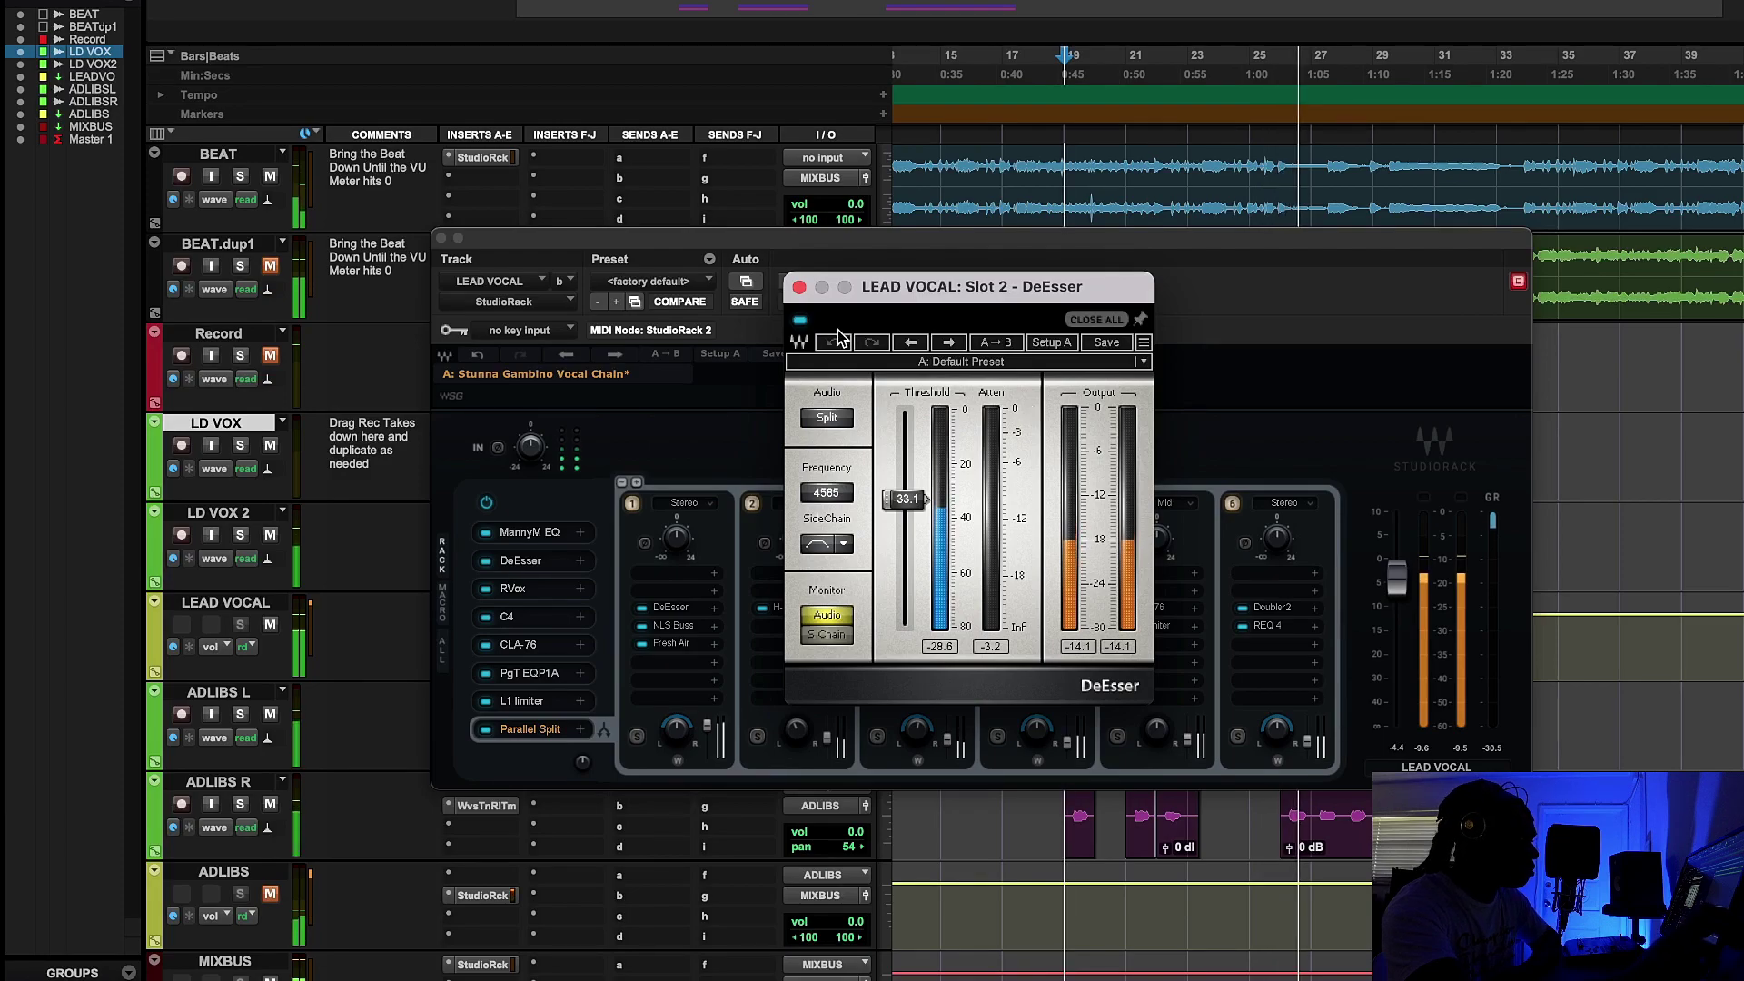
key("space")
left_click(799, 287)
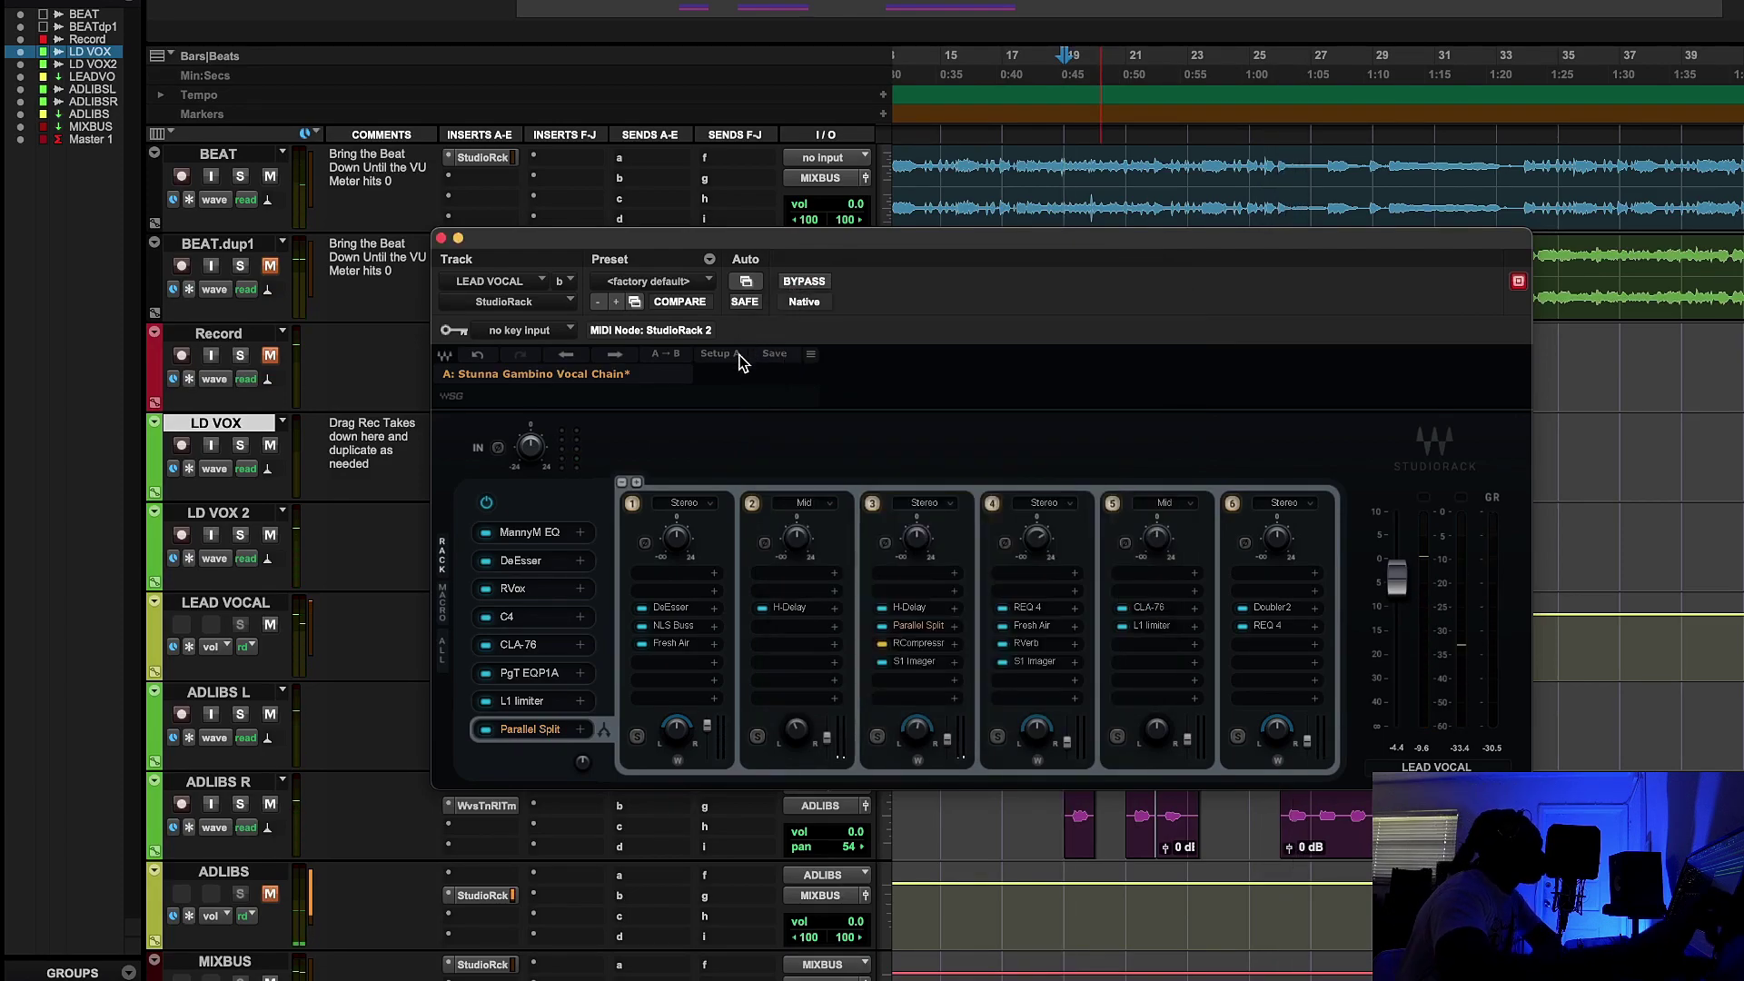
Step: Open RVox from slot 3 in full view over the rack and start playback from about bar 19
left_click(549, 587)
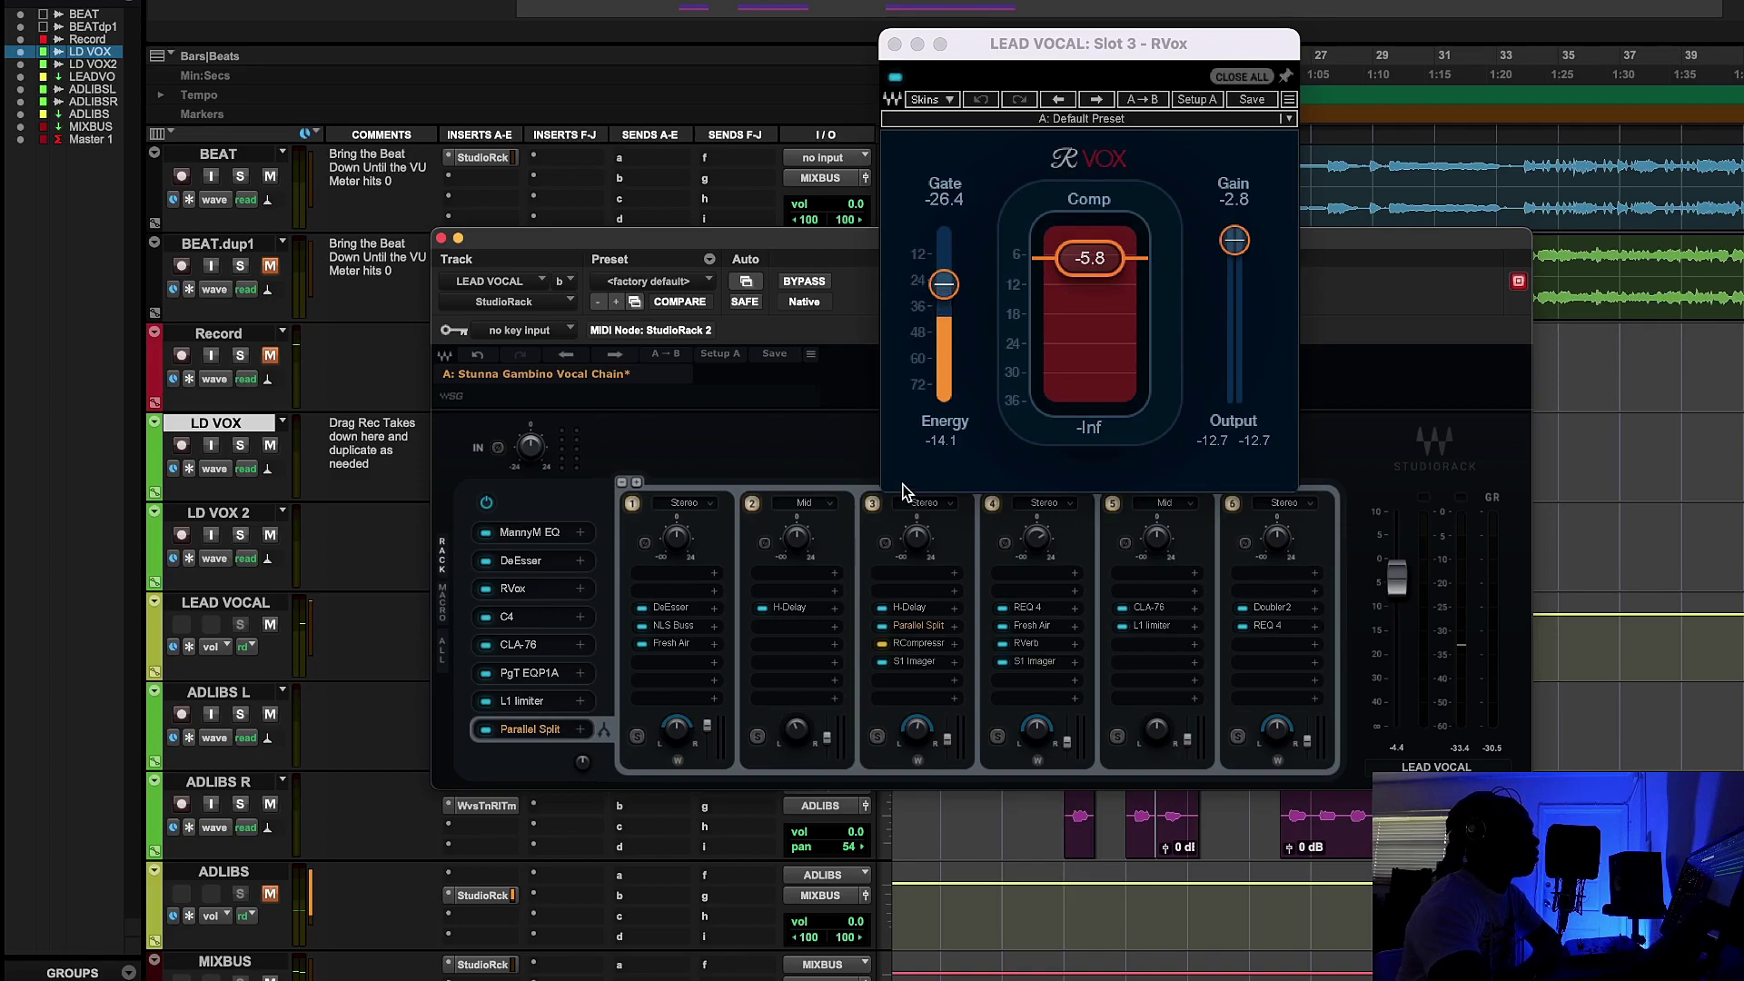
left_click_drag(1177, 51, 1174, 234)
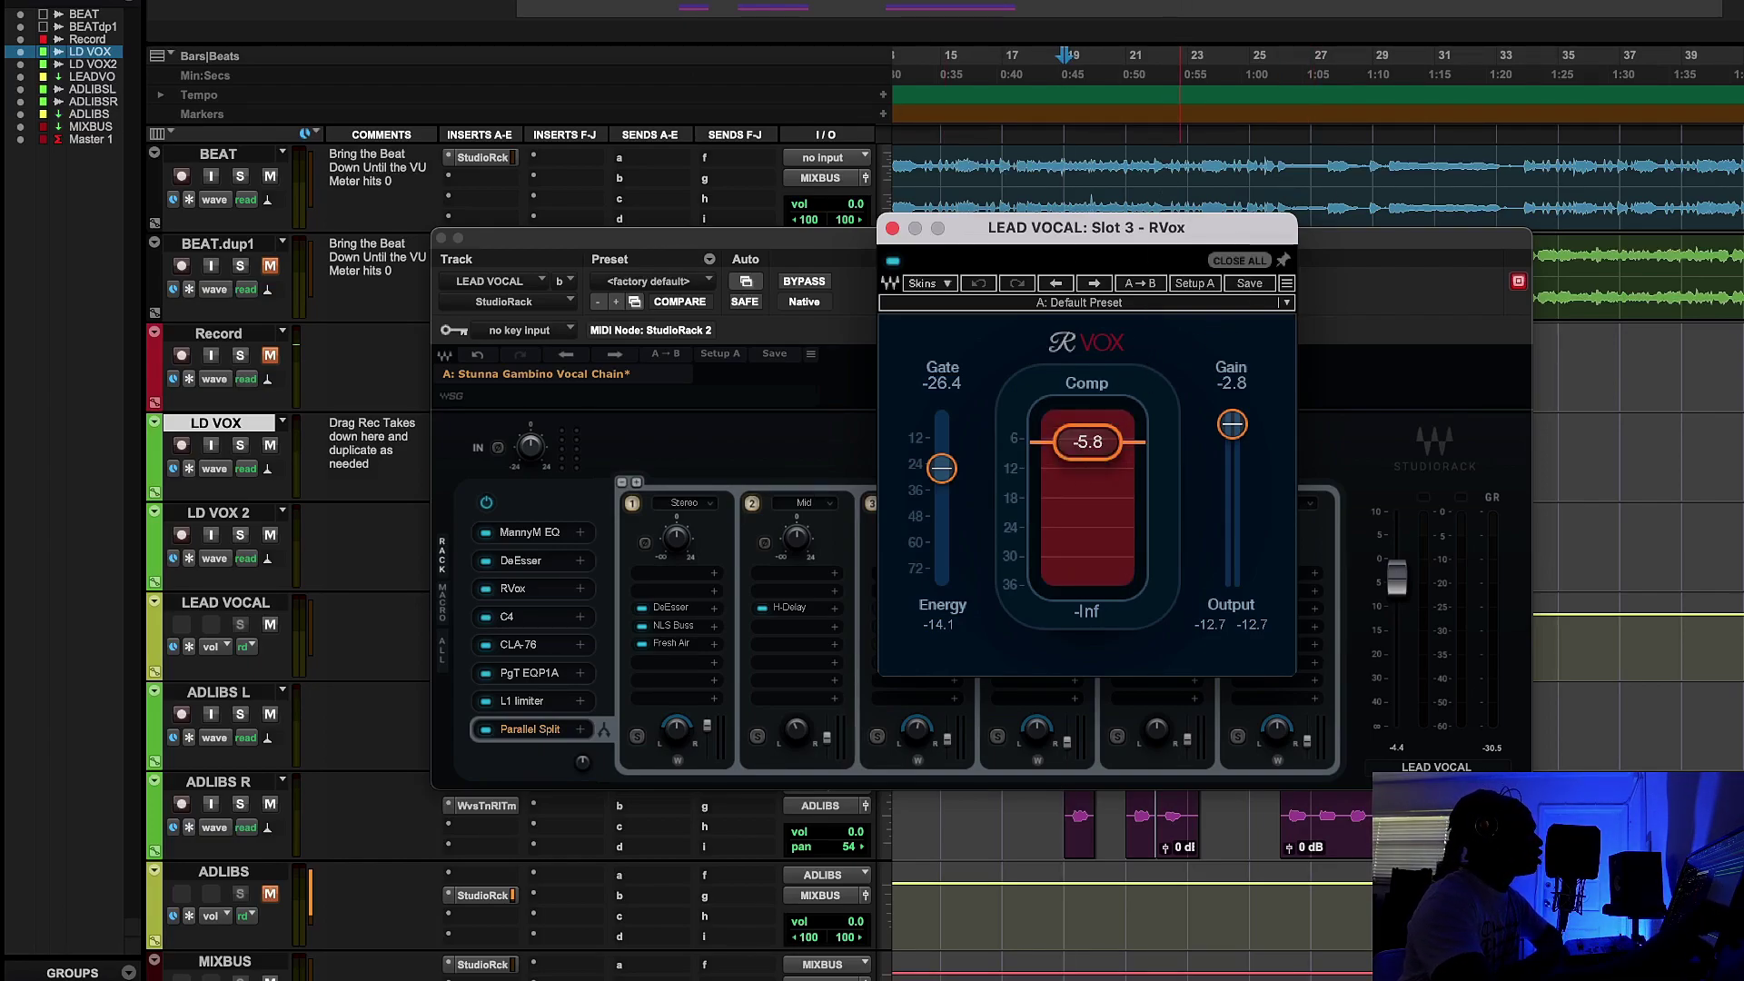
key("space")
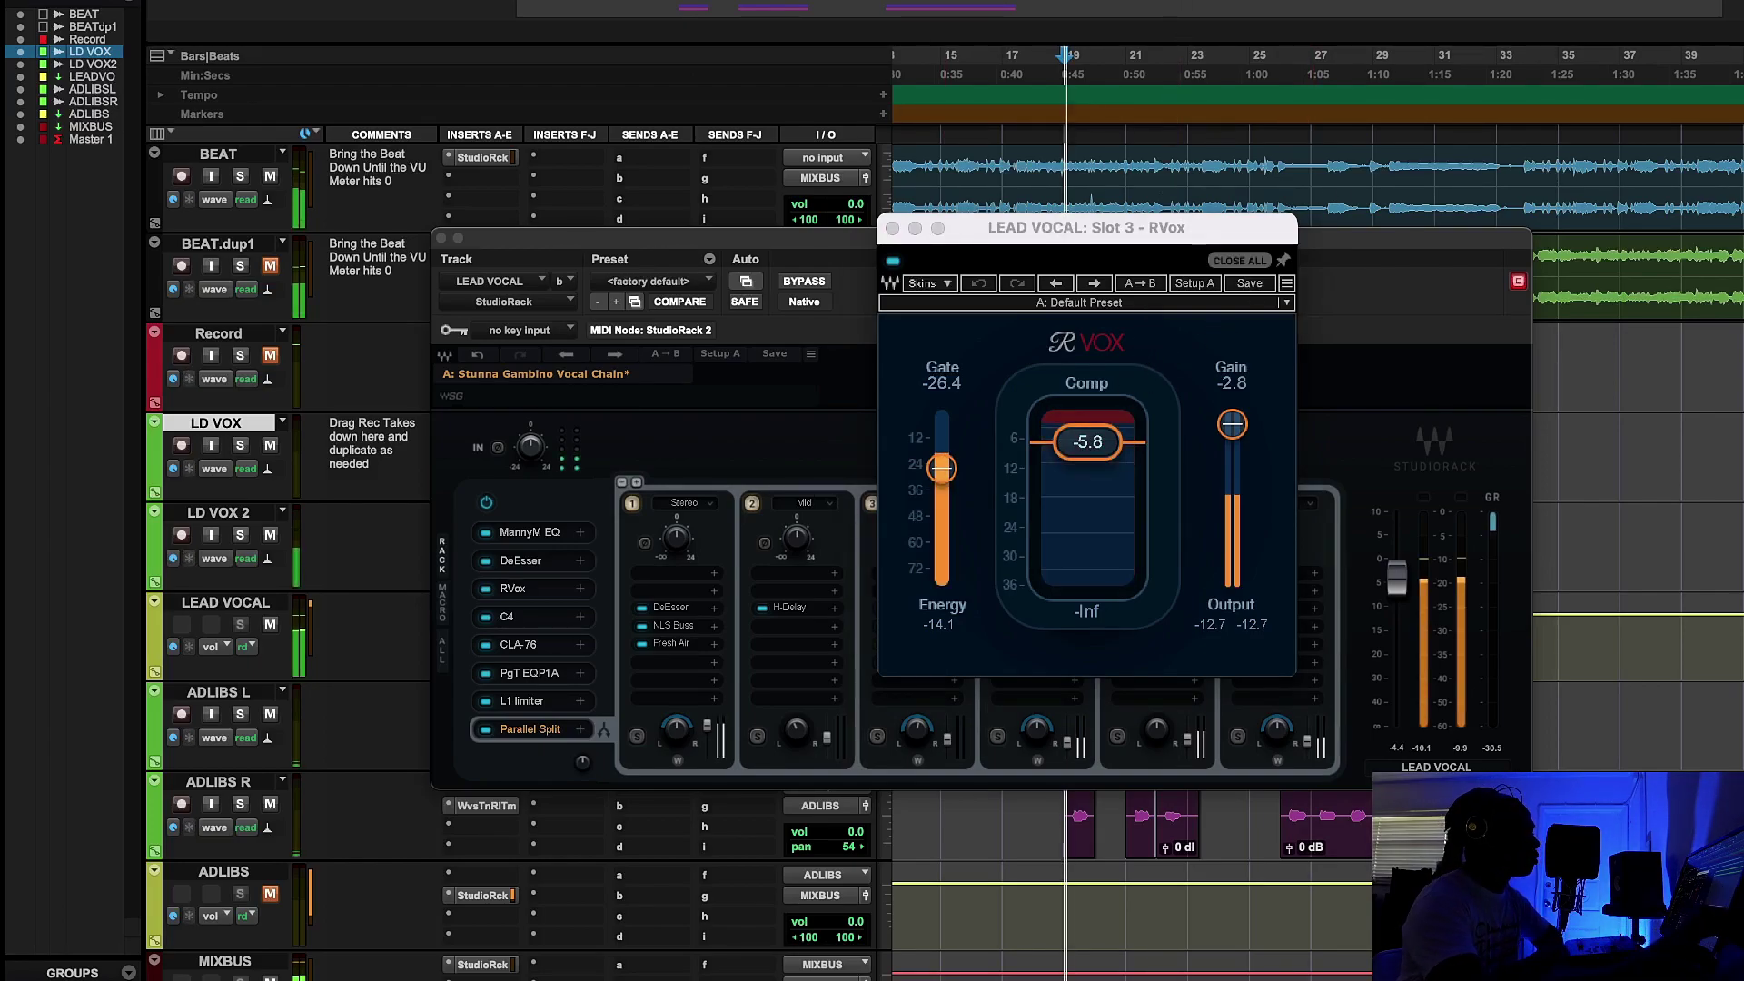
Step: Compare the lead vocal with RVox bypassed and active, stop playback, and close the plugin
left_click(893, 262)
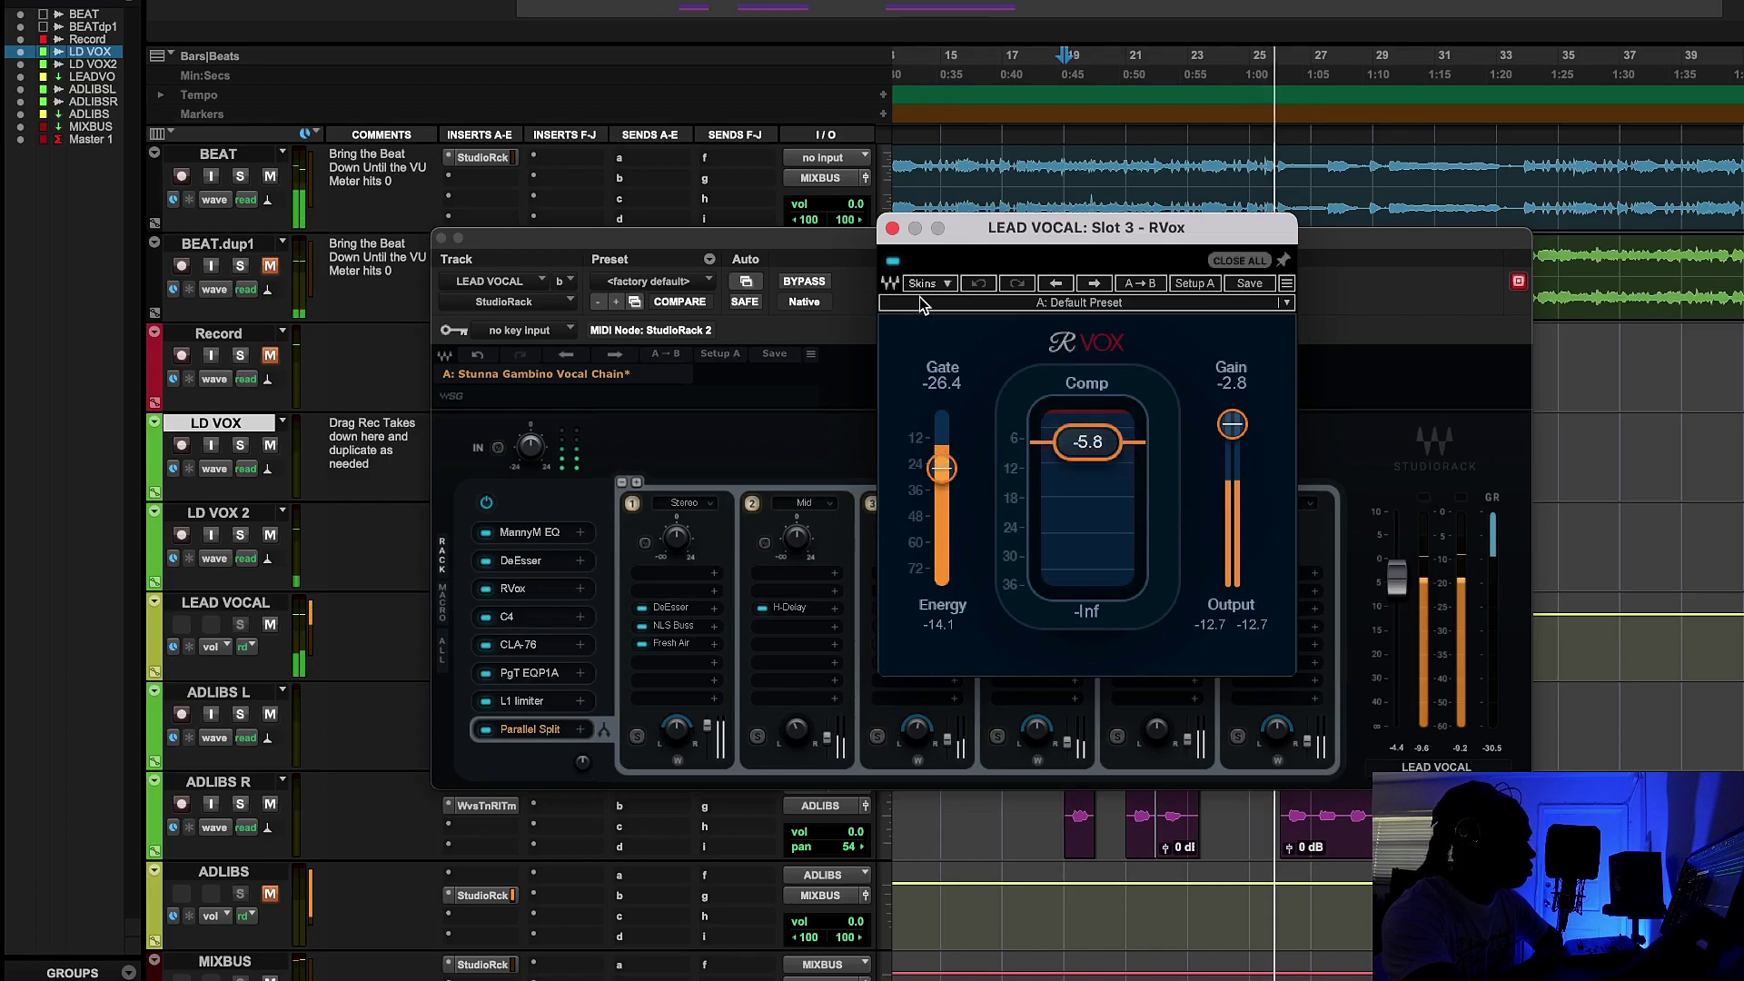
left_click(895, 263)
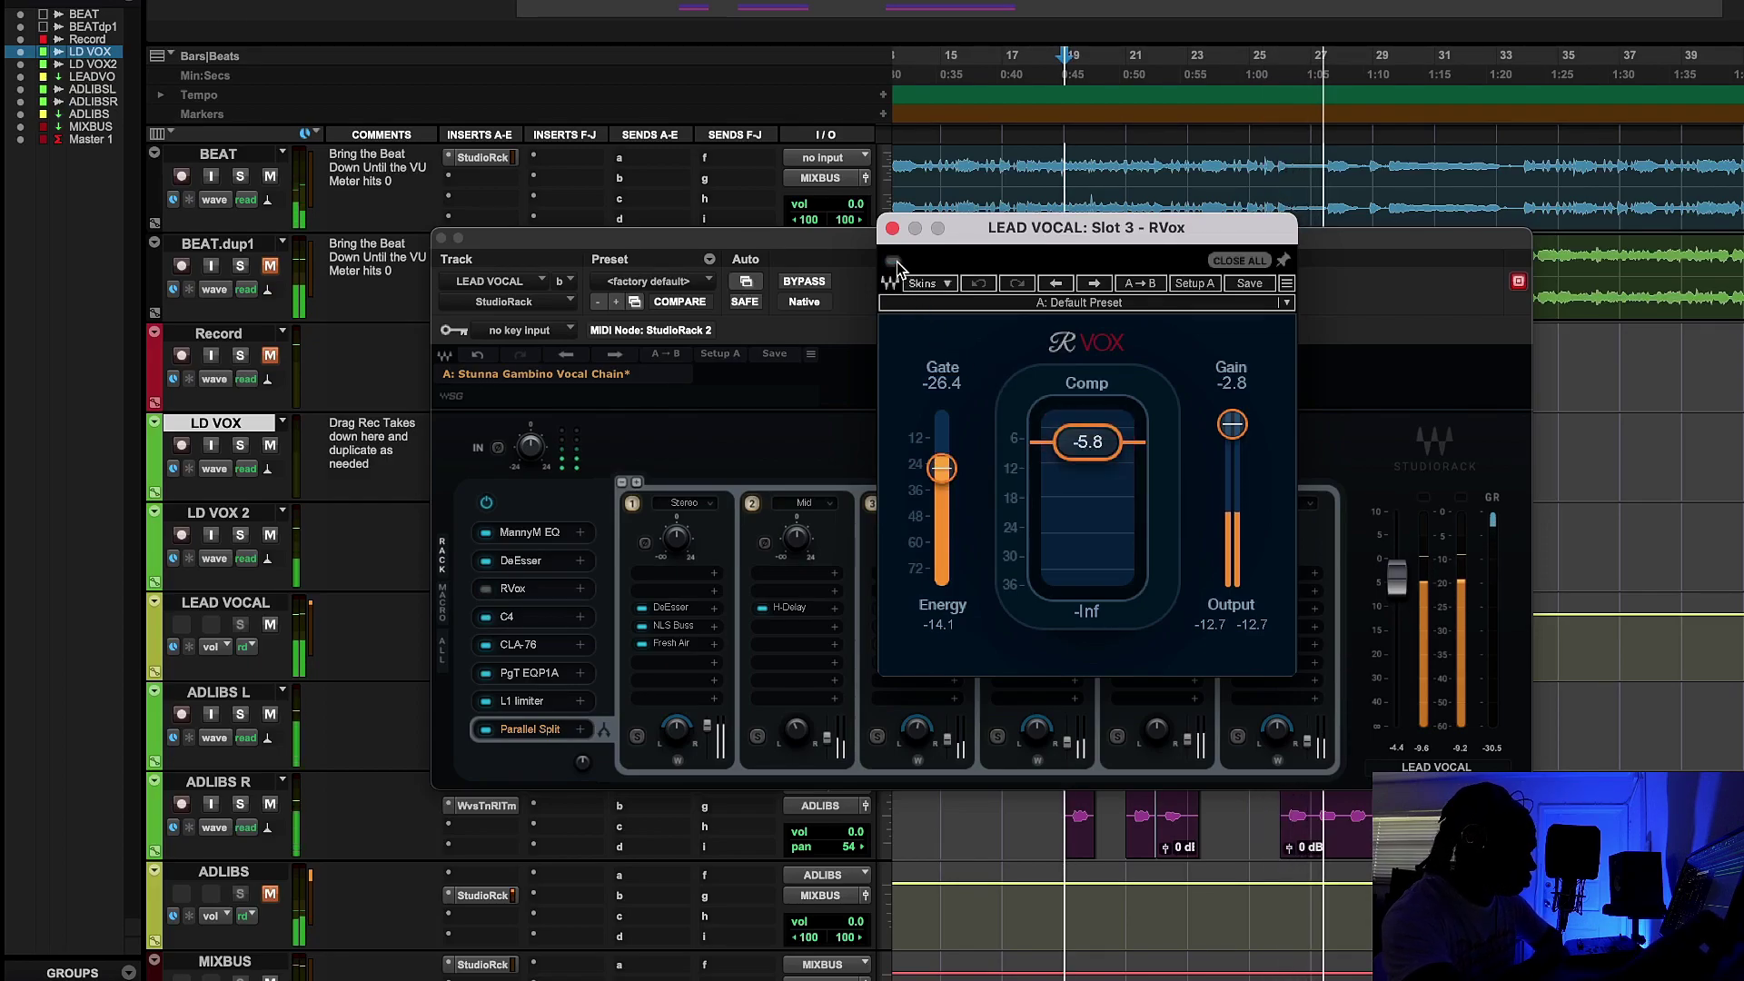
left_click(895, 262)
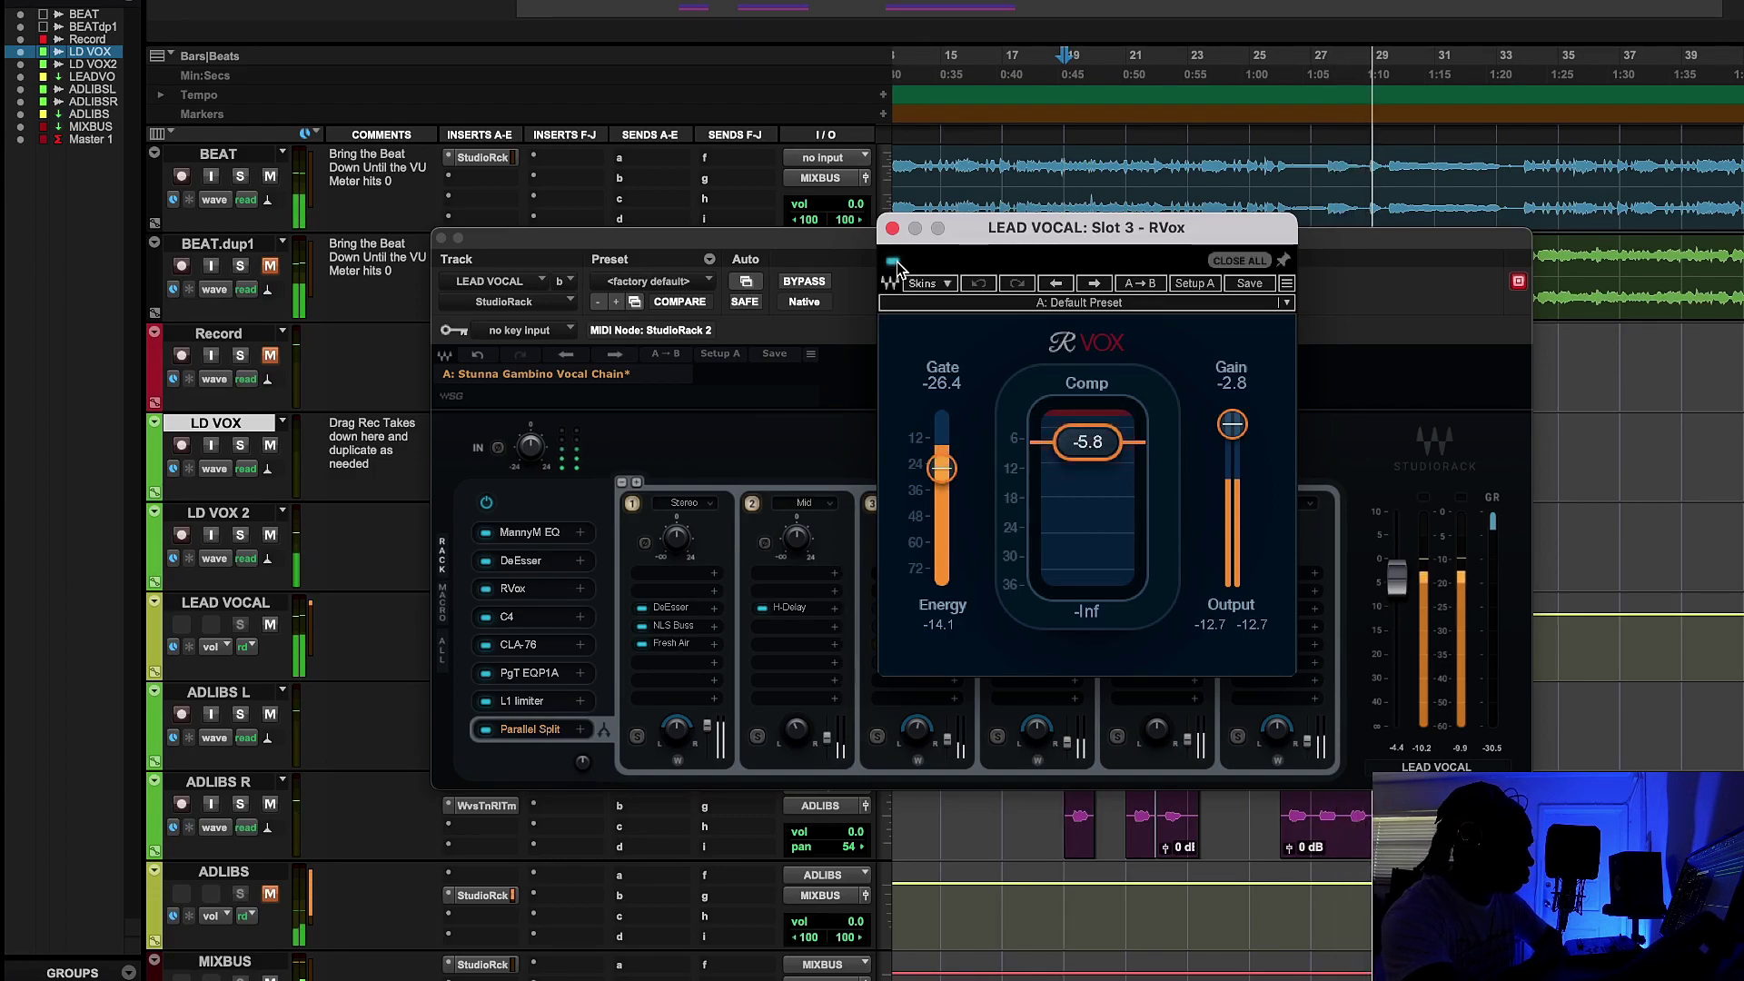
left_click(1181, 186)
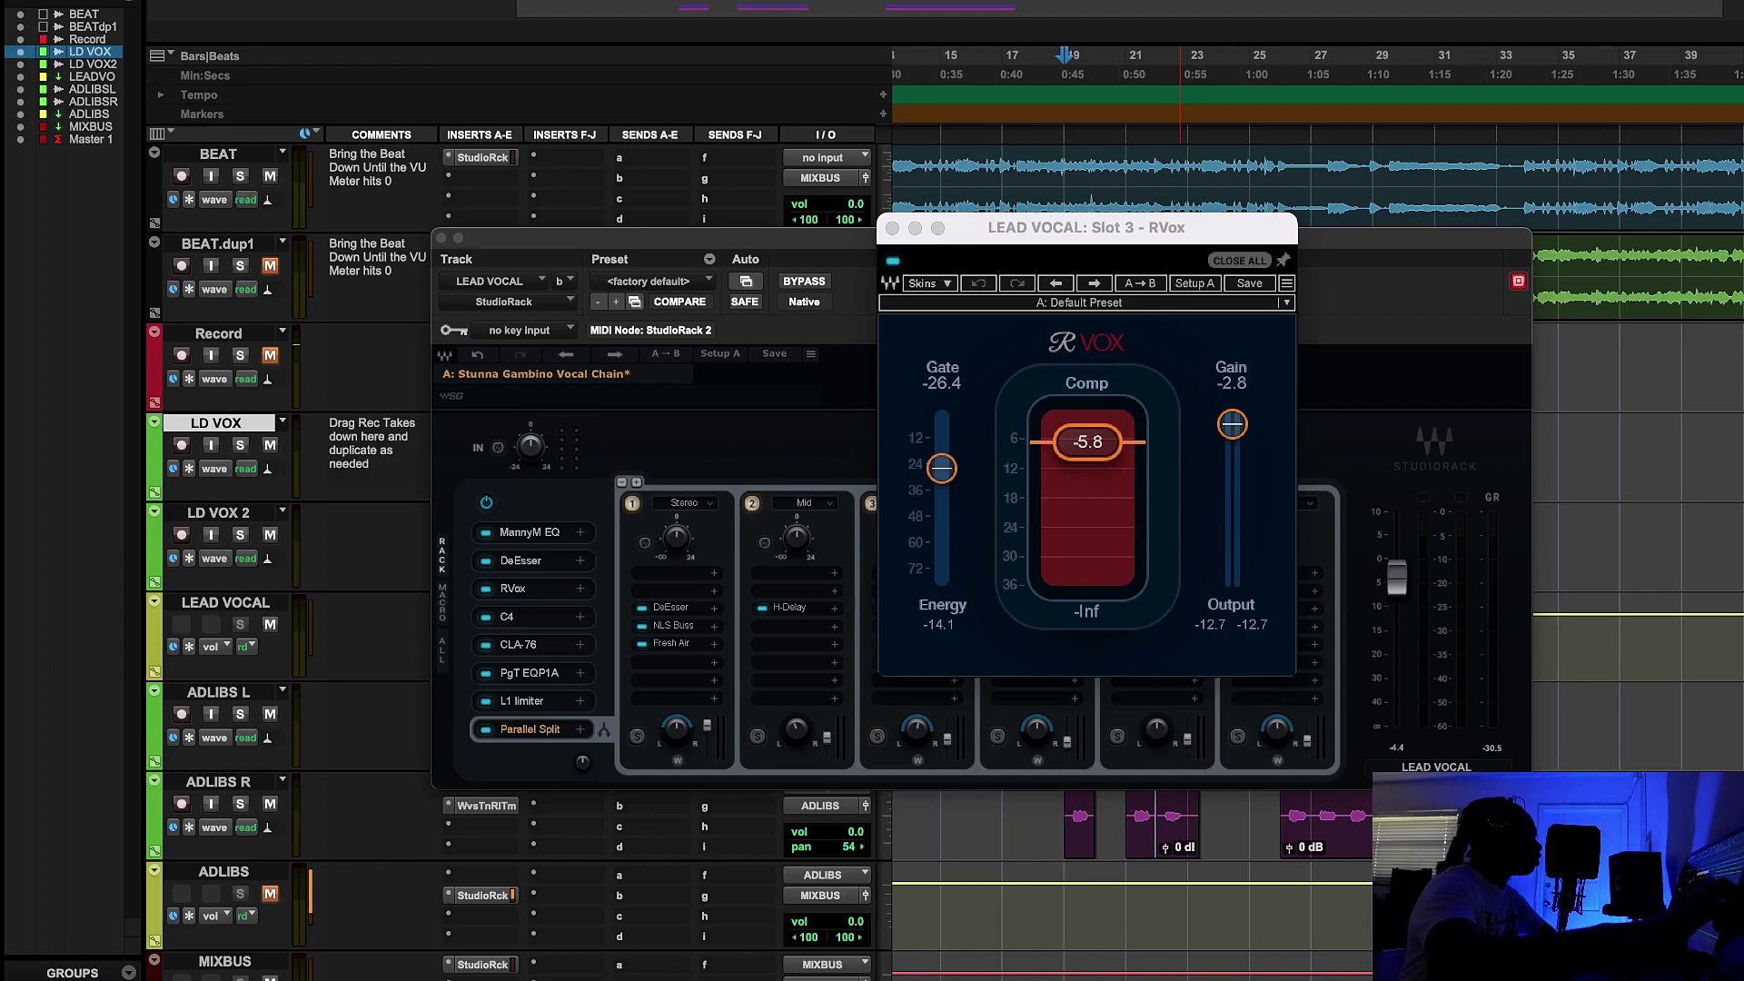
key("space")
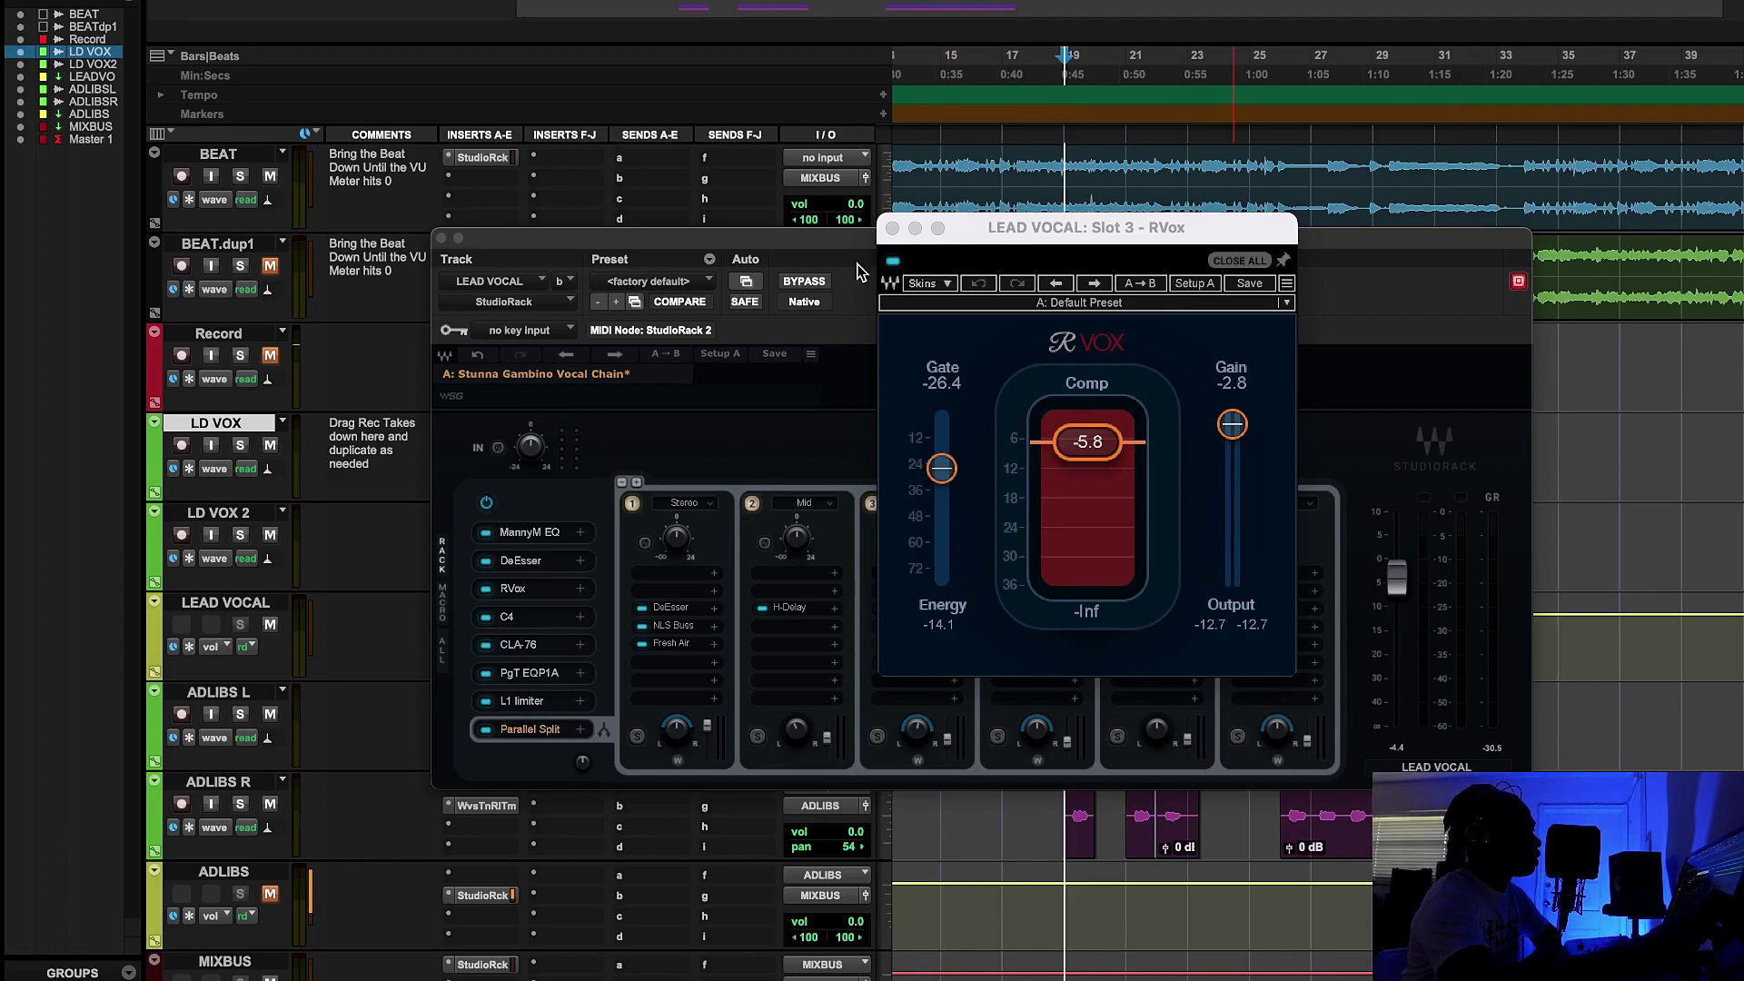
left_click(892, 228)
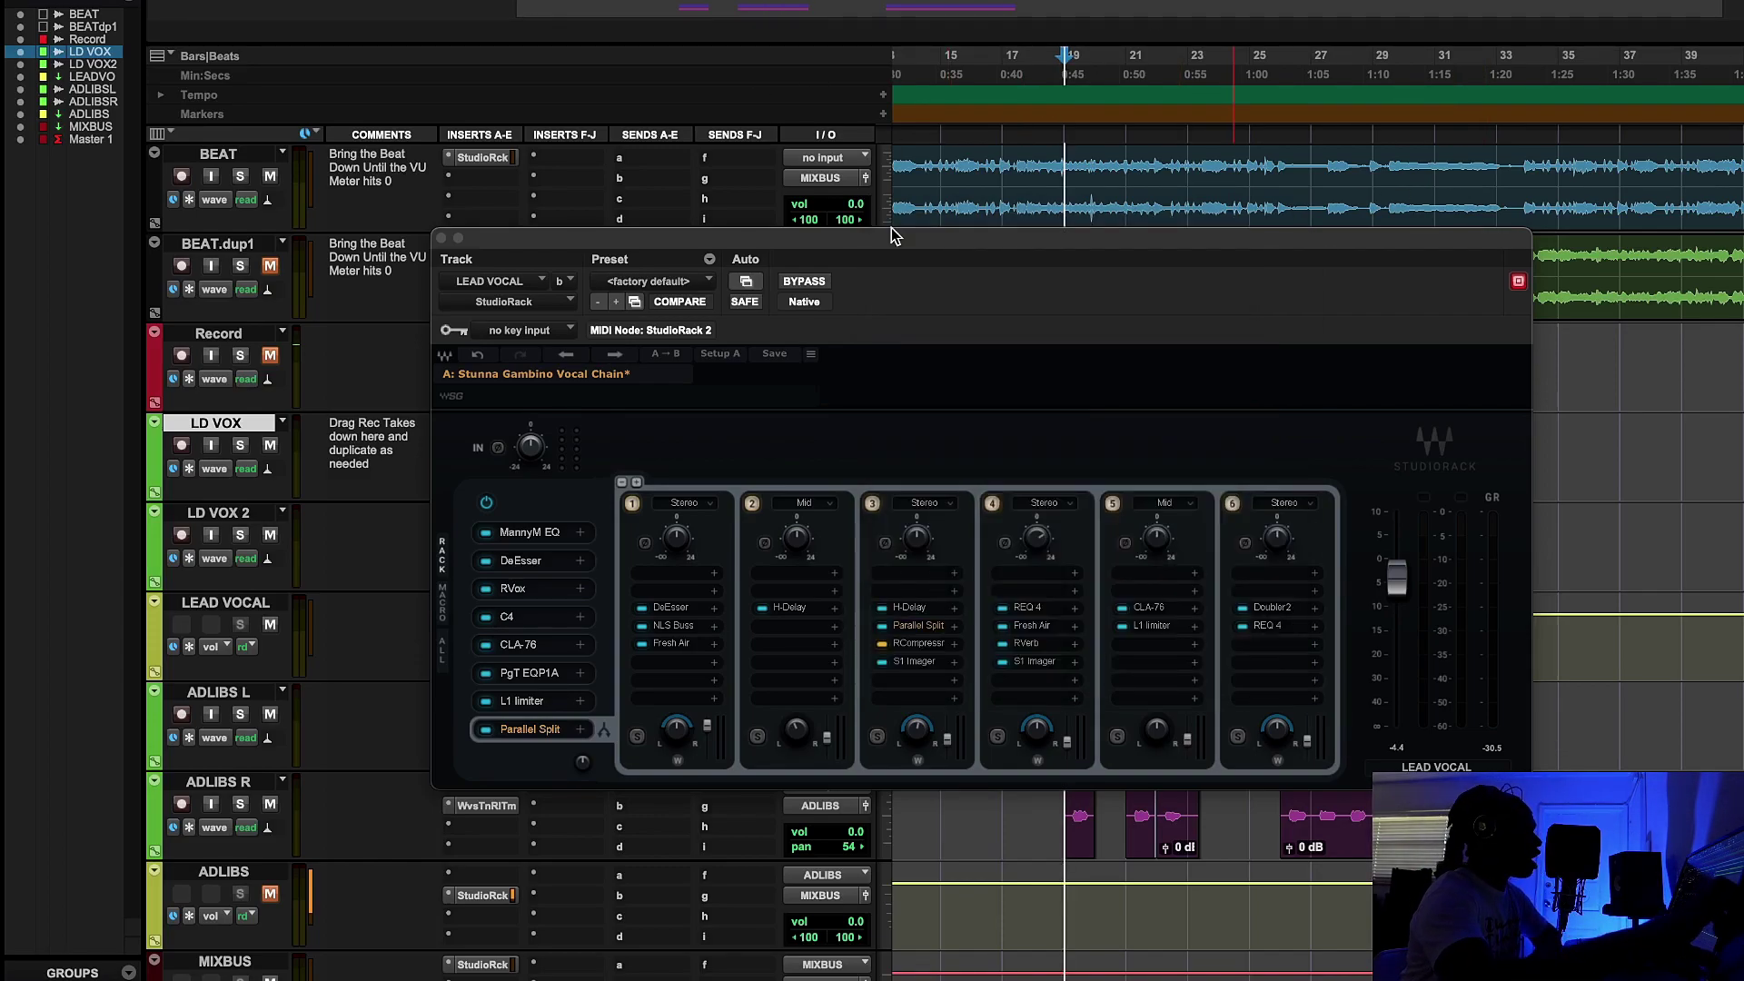
Step: Open the C4 in slot 4, compare the lead vocal with it bypassed and active, and close it
left_click(536, 616)
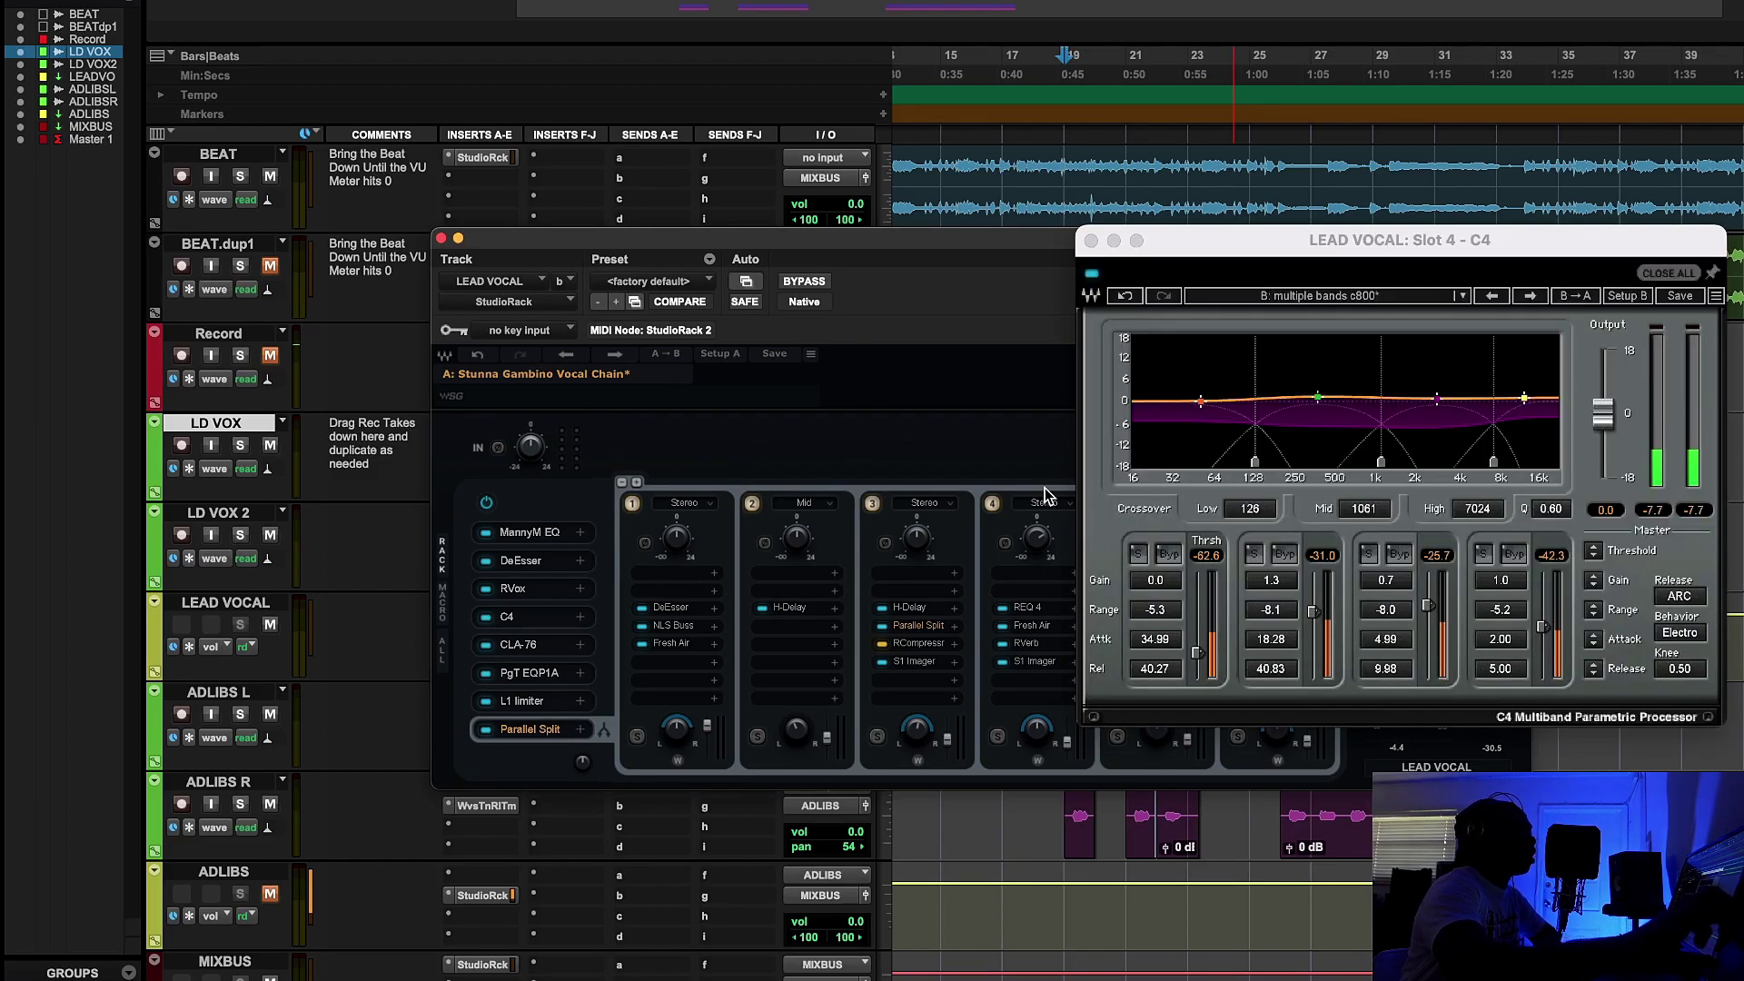
left_click_drag(1283, 242, 974, 307)
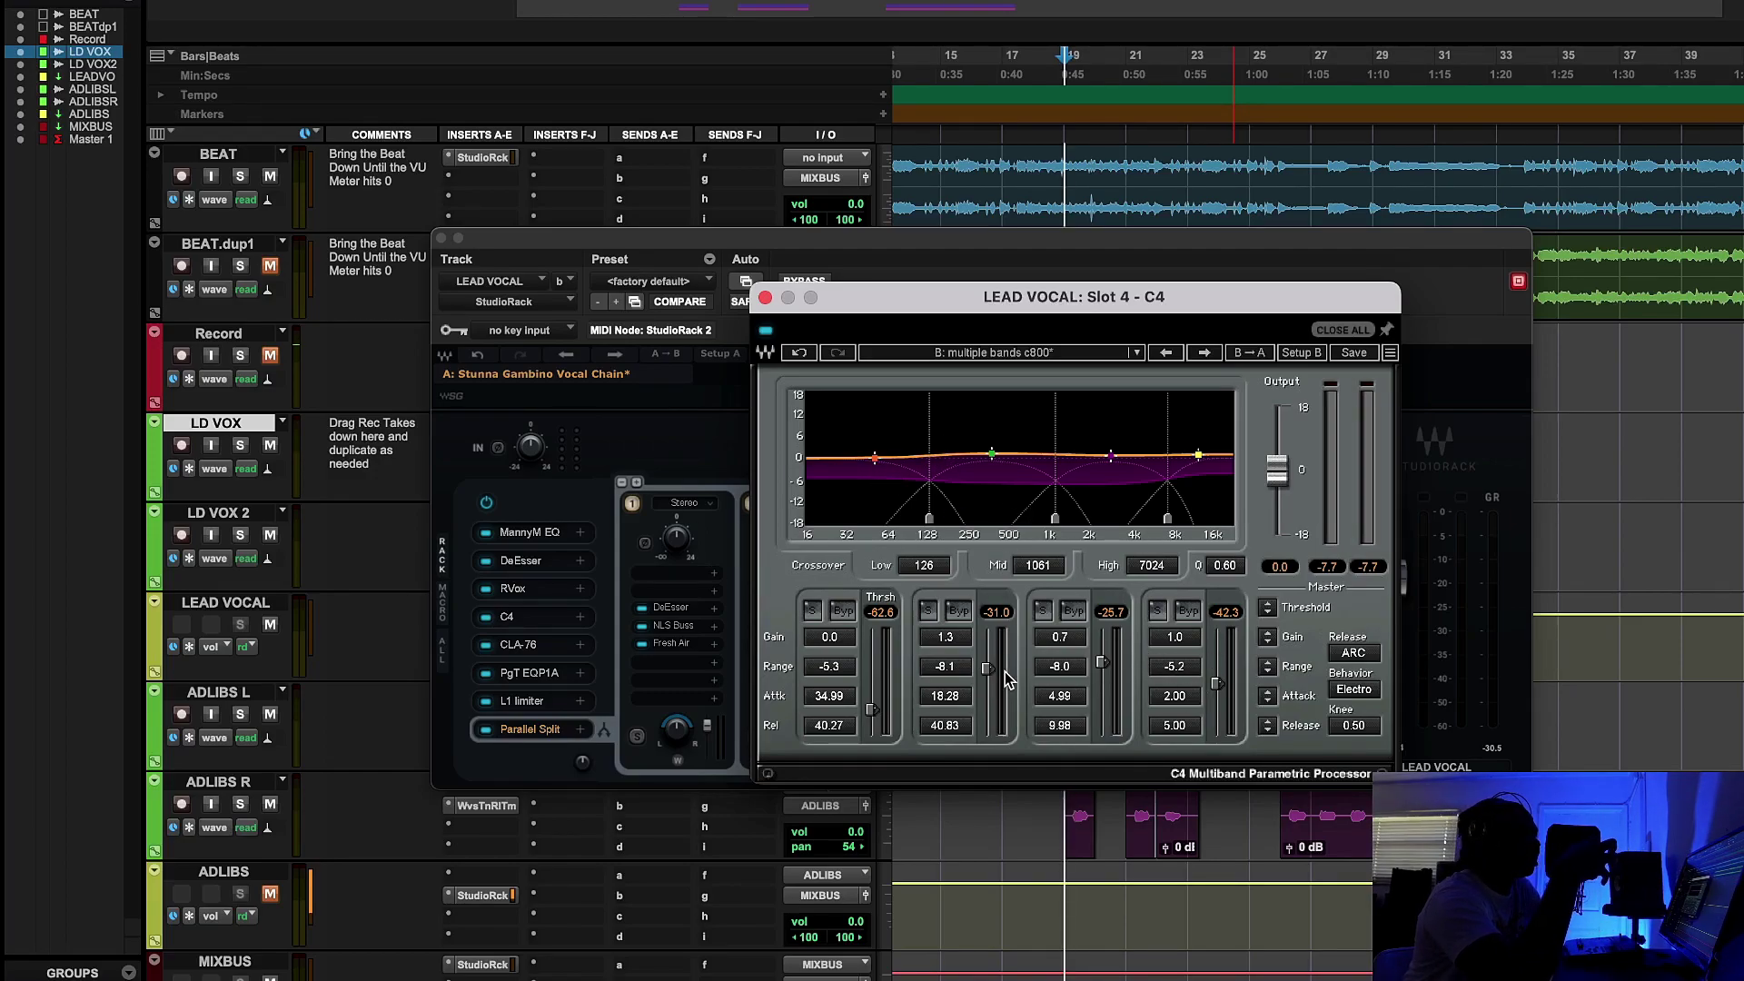
key("space")
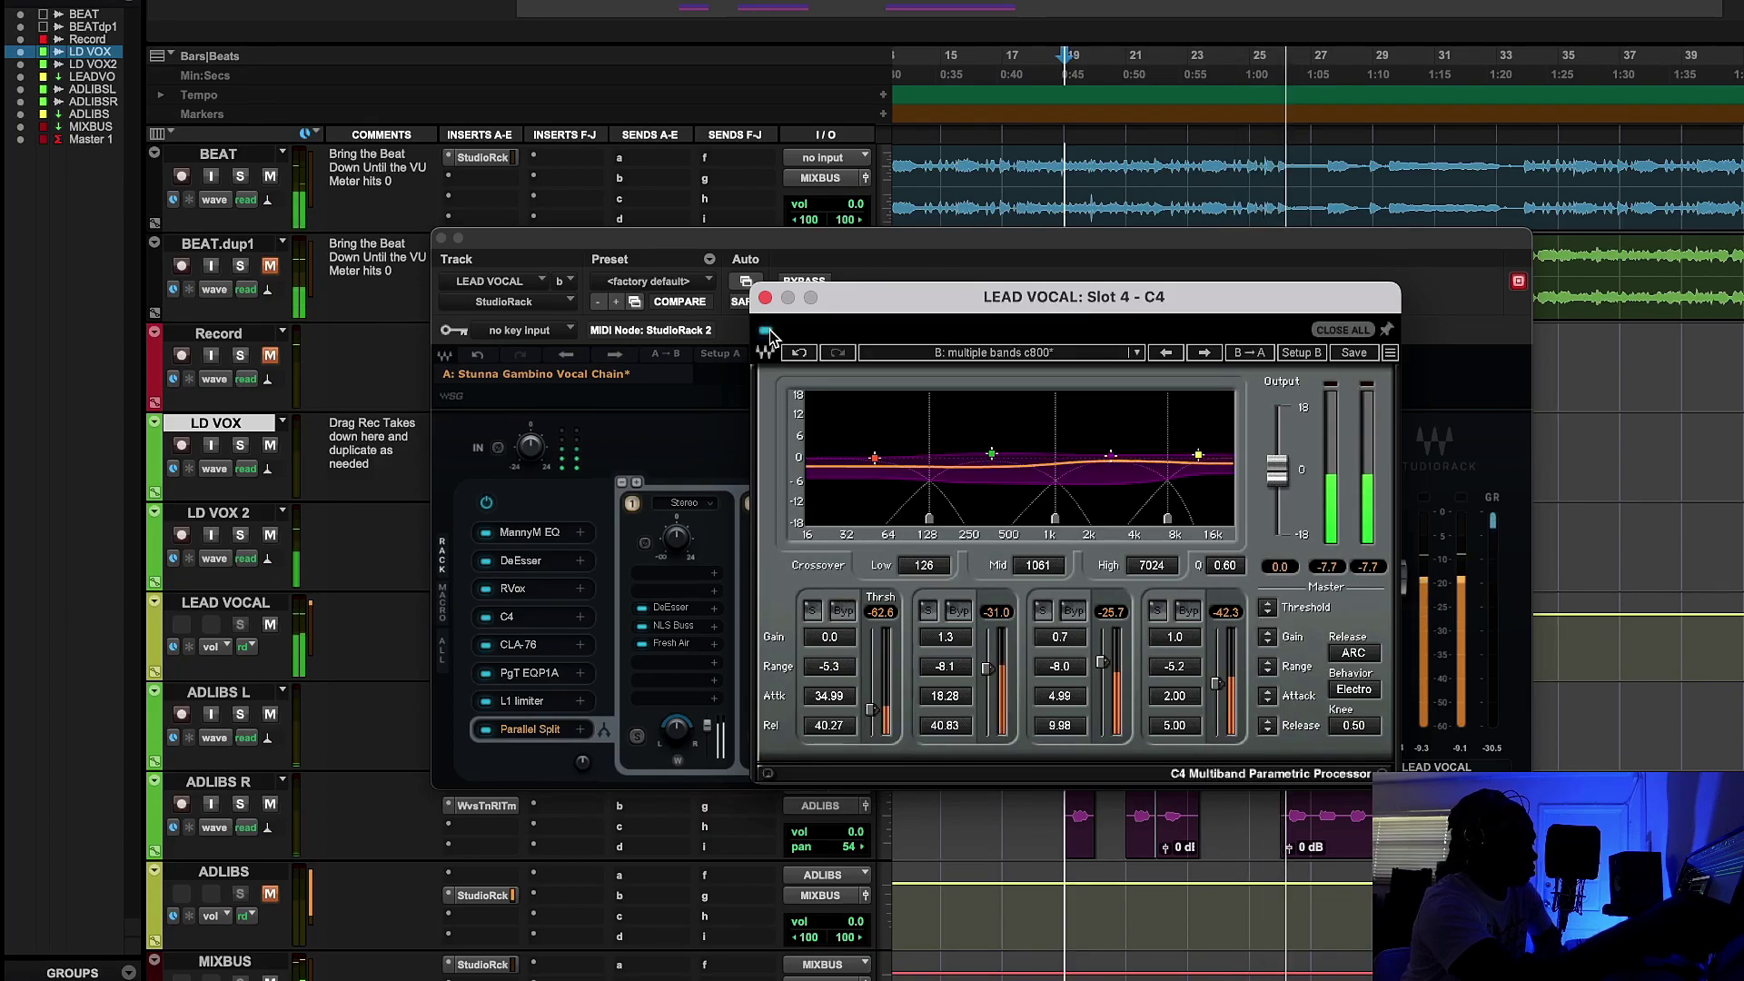
left_click(767, 331)
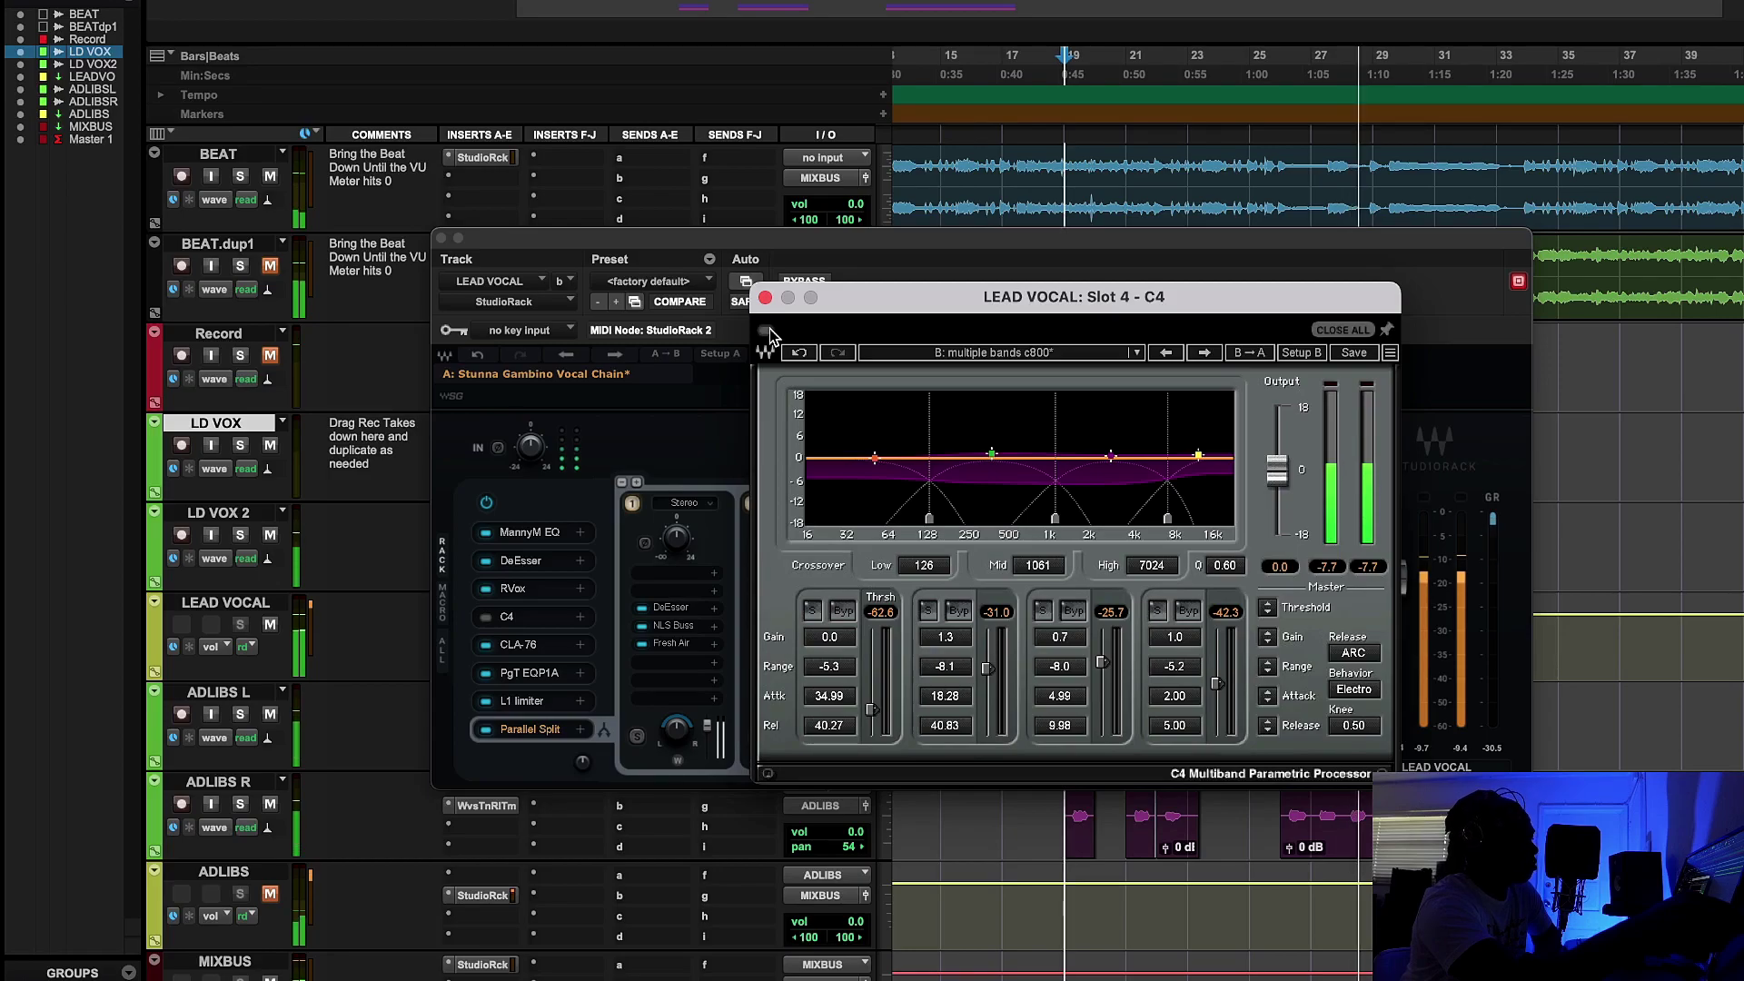
left_click(766, 331)
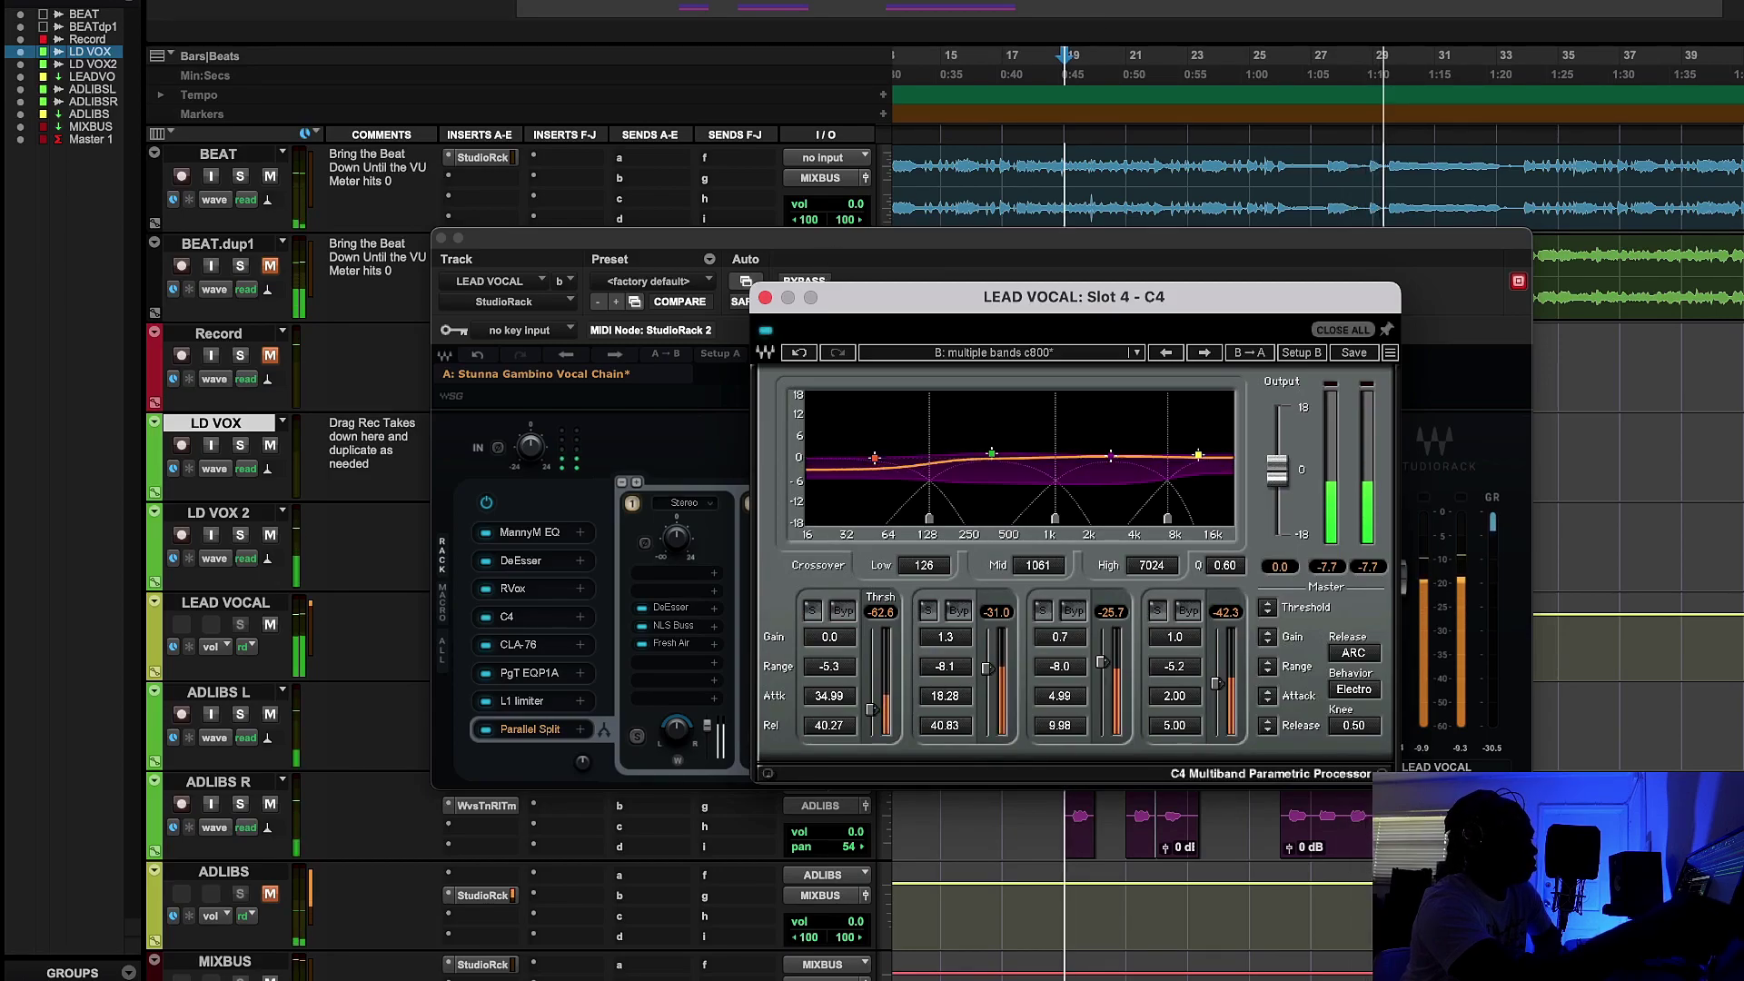
key("space")
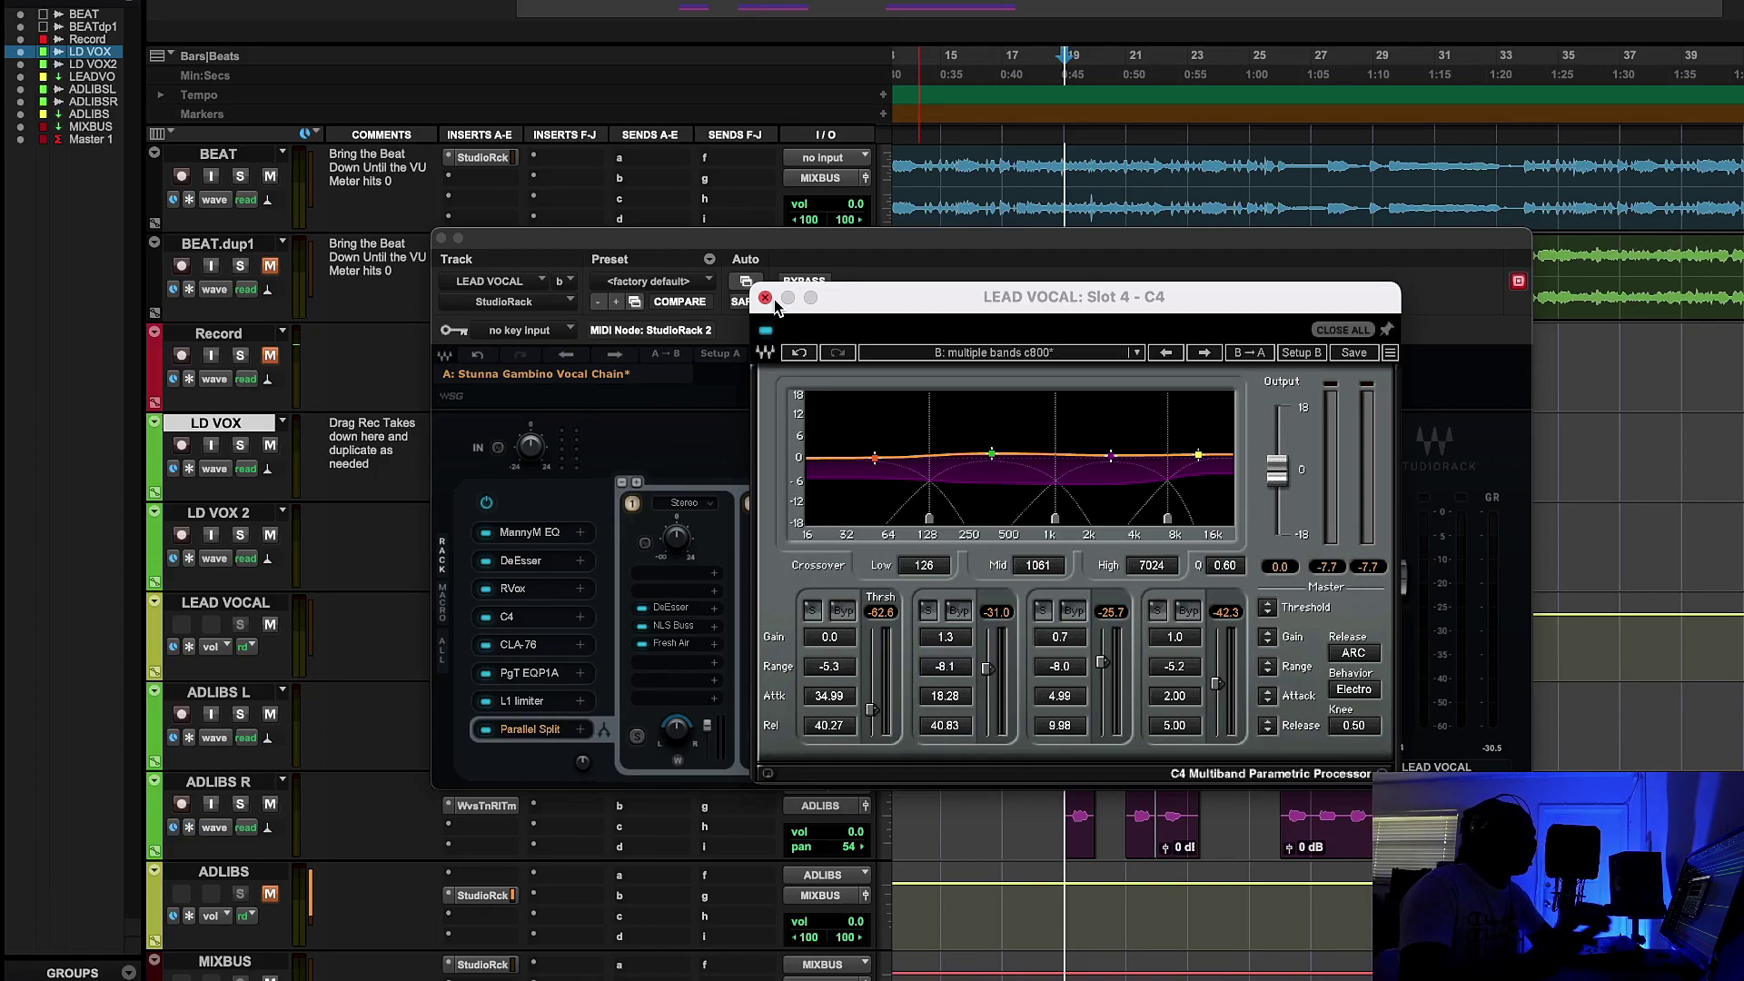
left_click(775, 301)
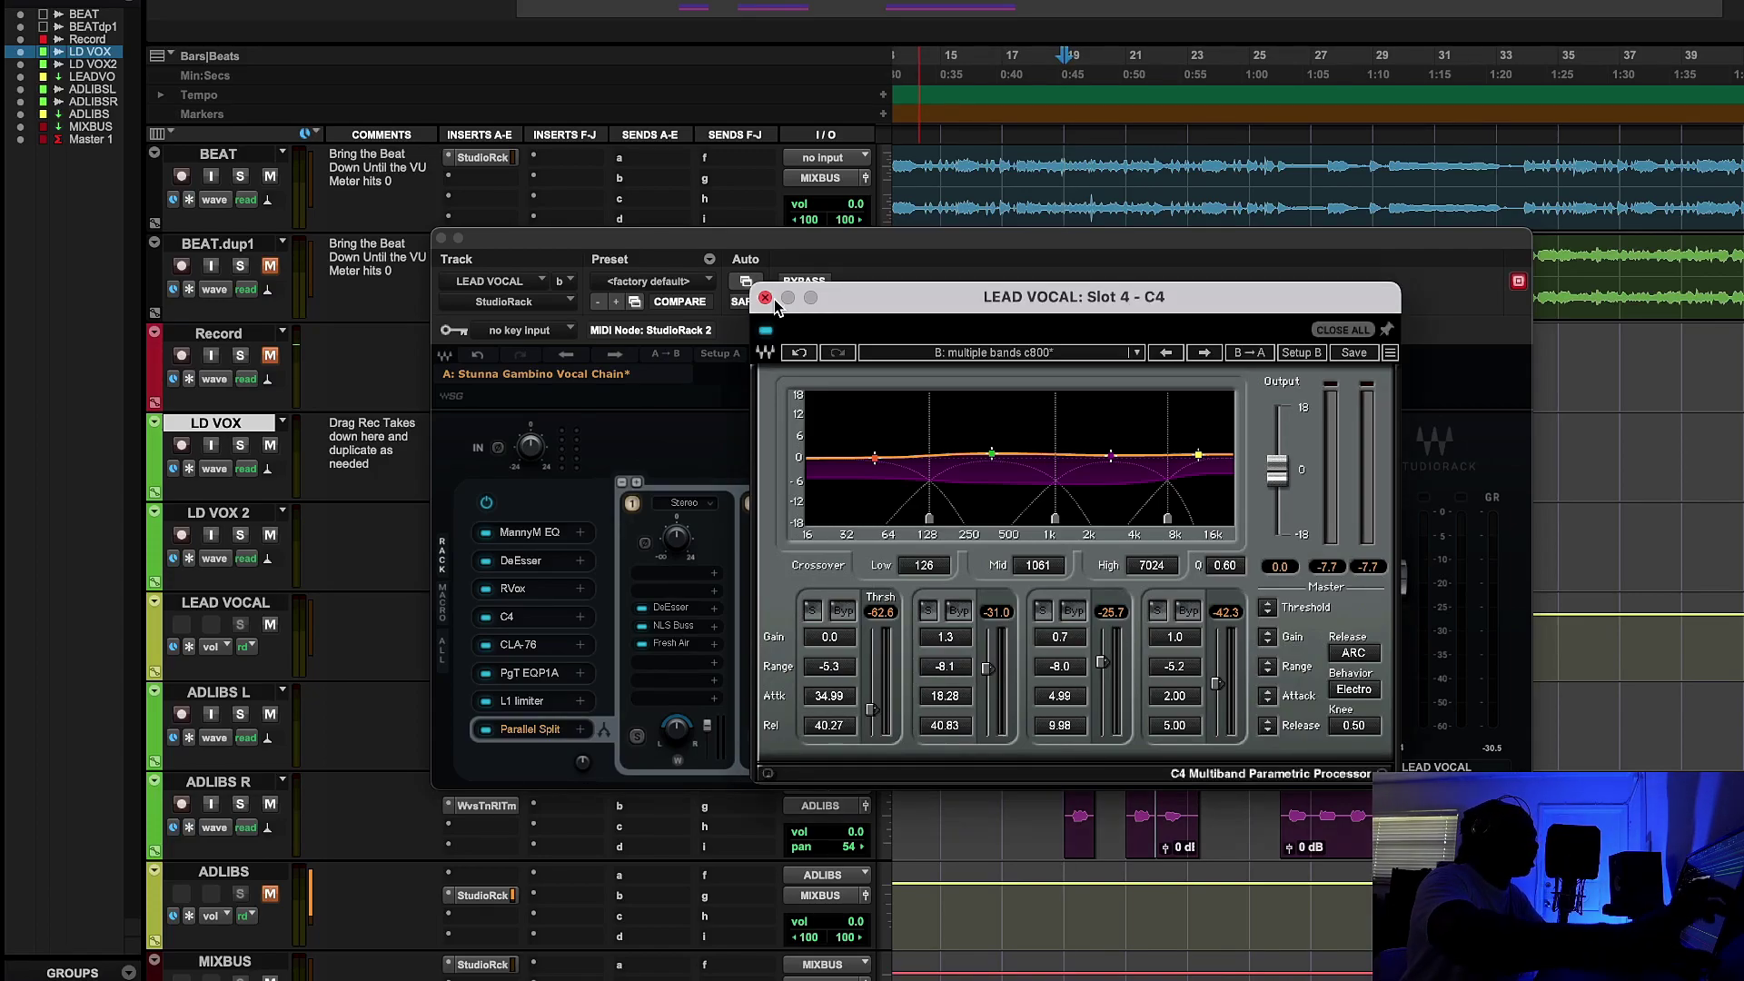
Step: Open the CLA-76 in slot 5 and compare the lead vocal with it bypassed and active, ending with playback stopped
left_click(533, 644)
left_click_drag(1366, 429, 1028, 416)
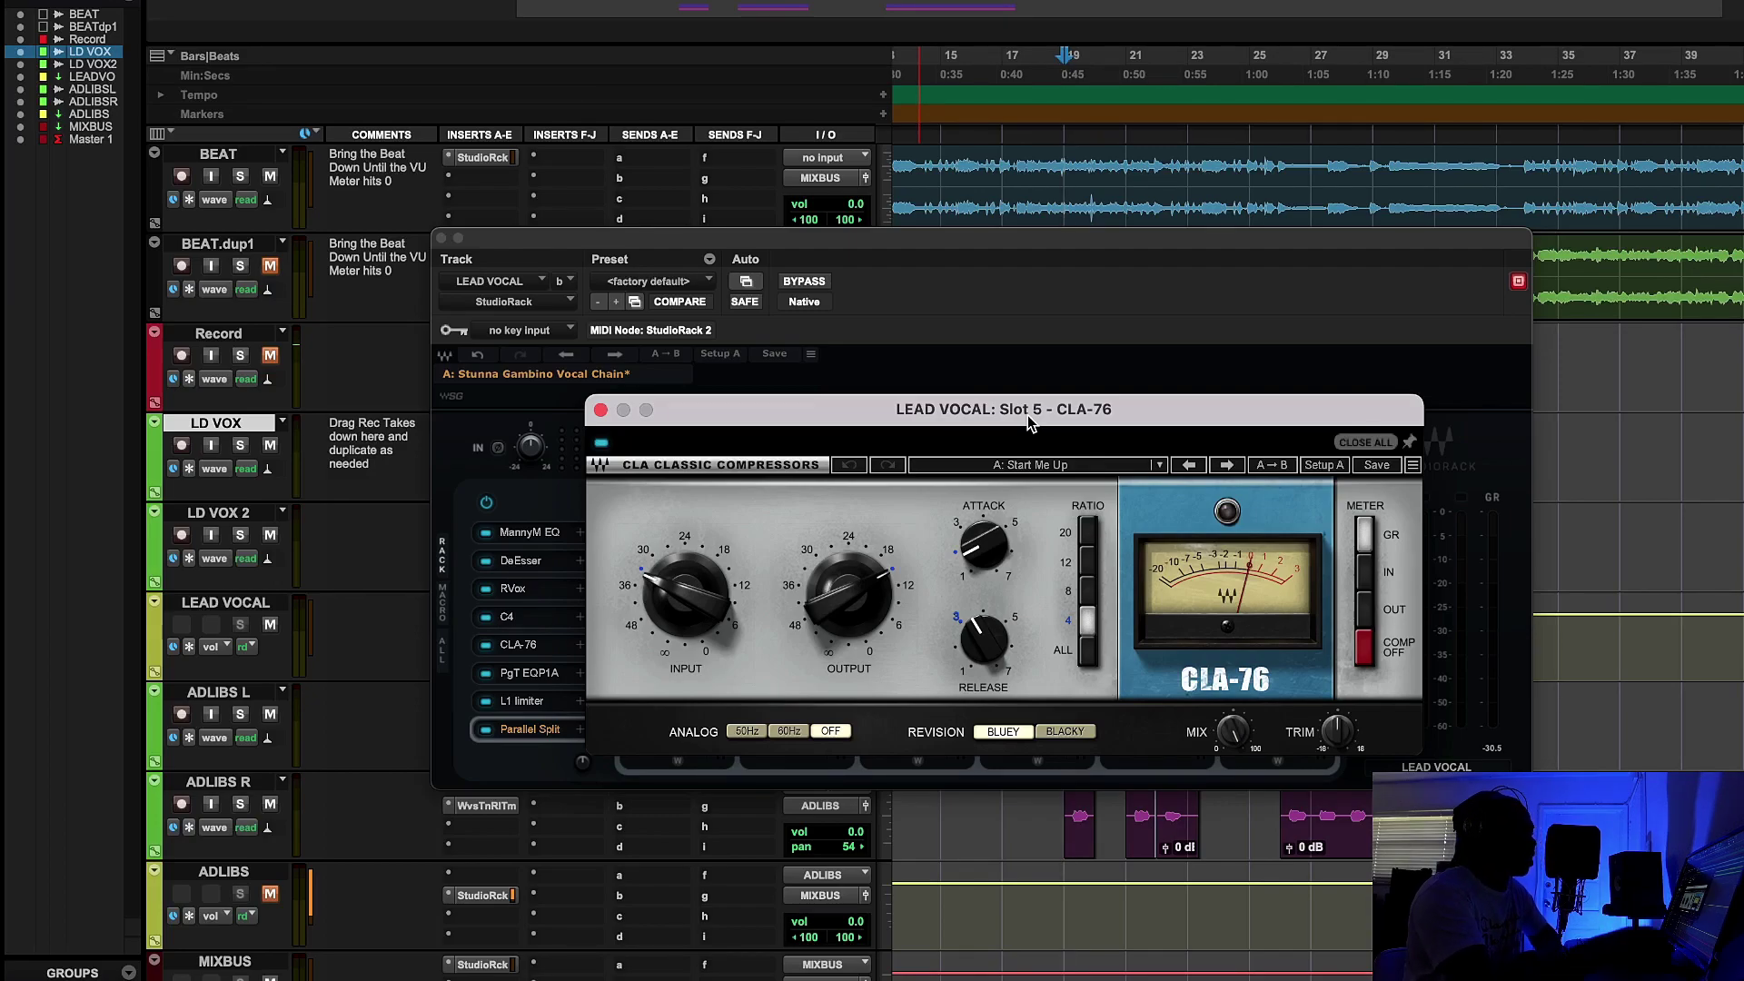
key("space")
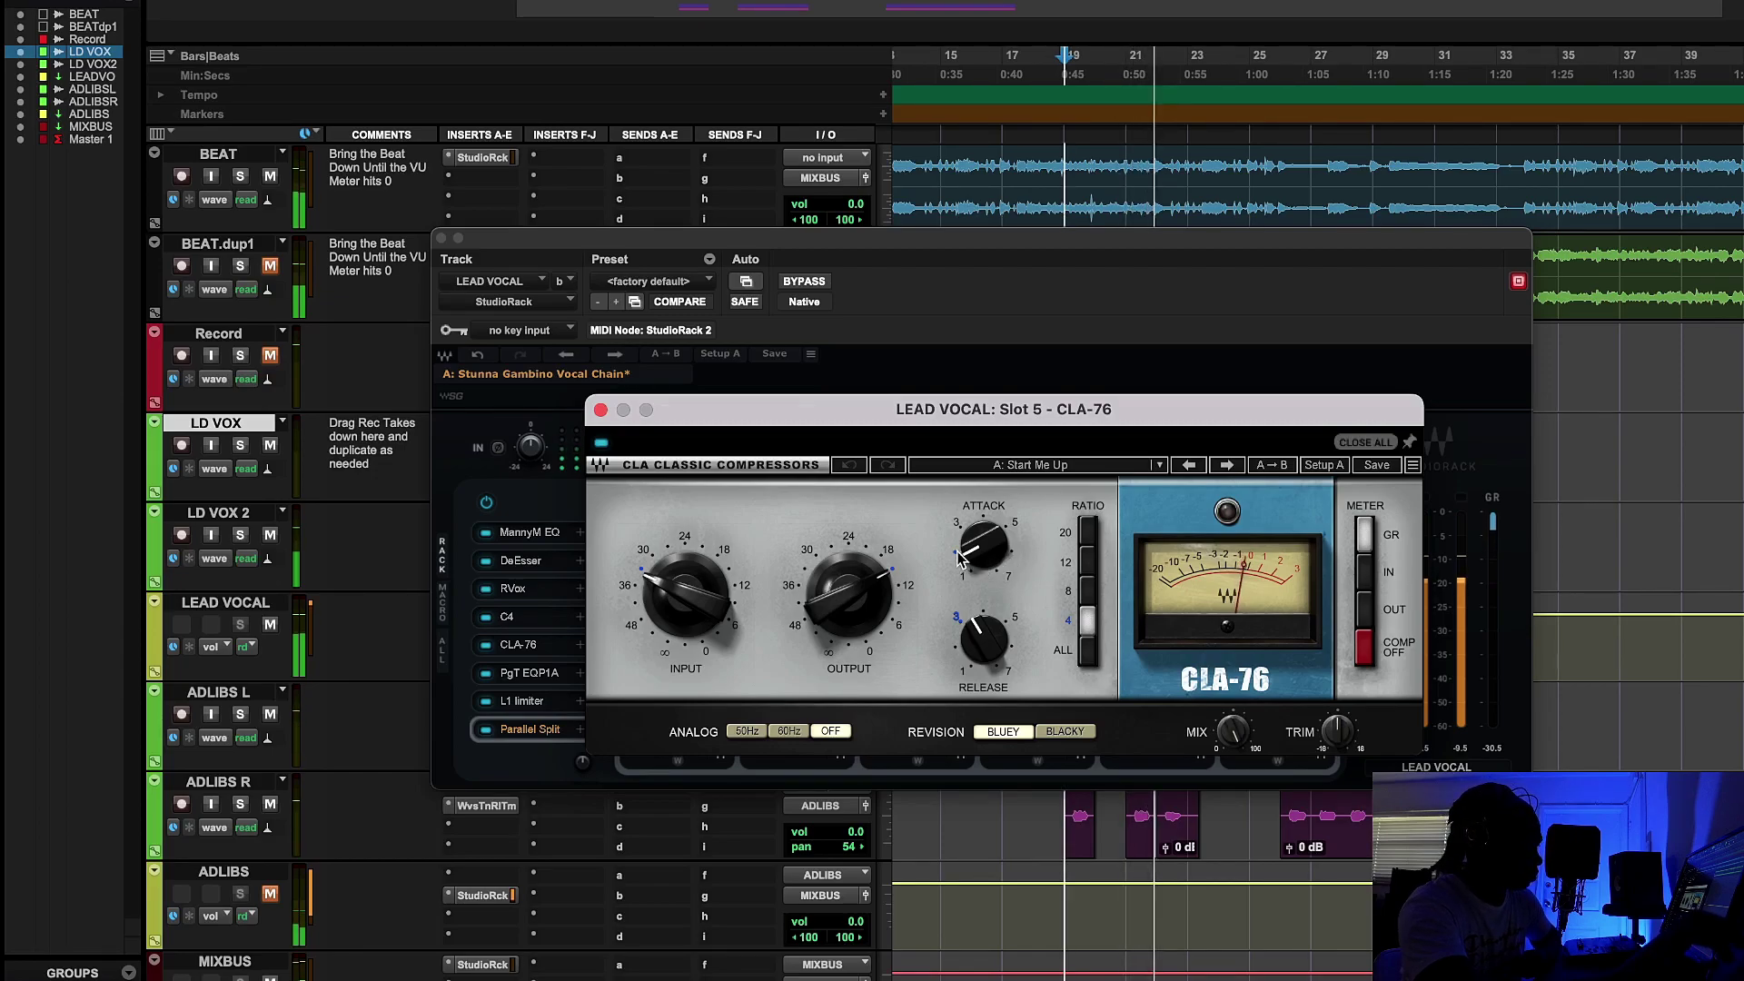
left_click(600, 443)
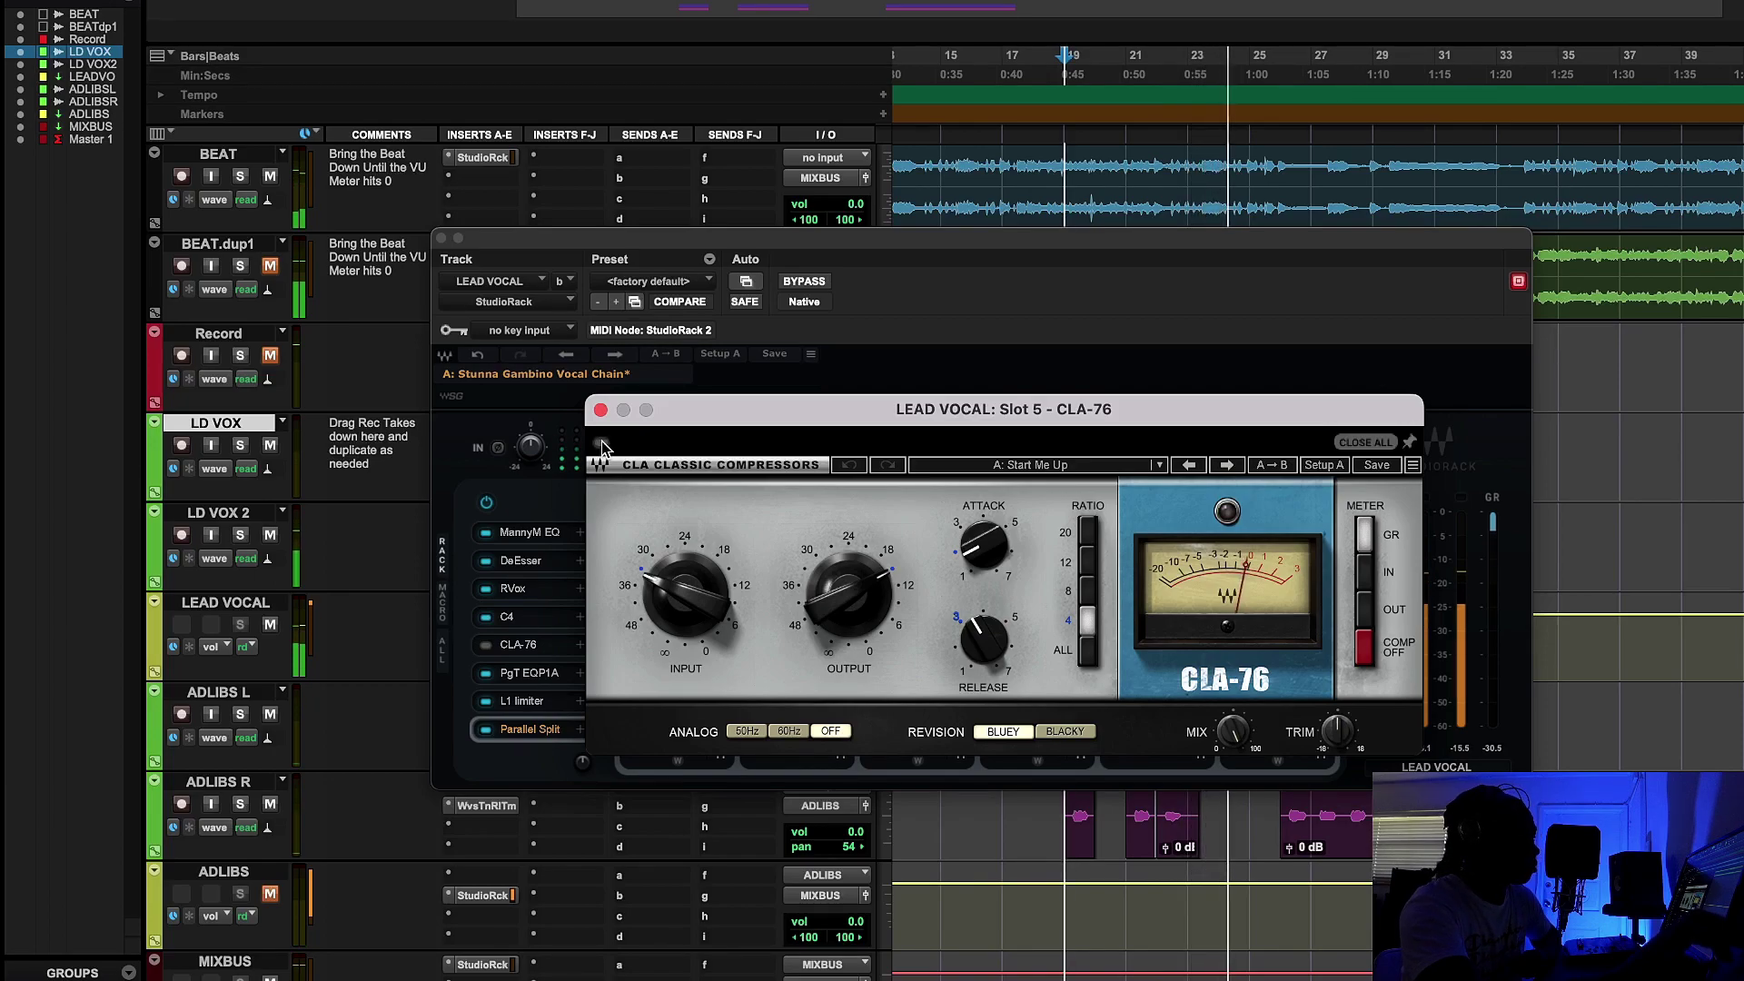
left_click(601, 443)
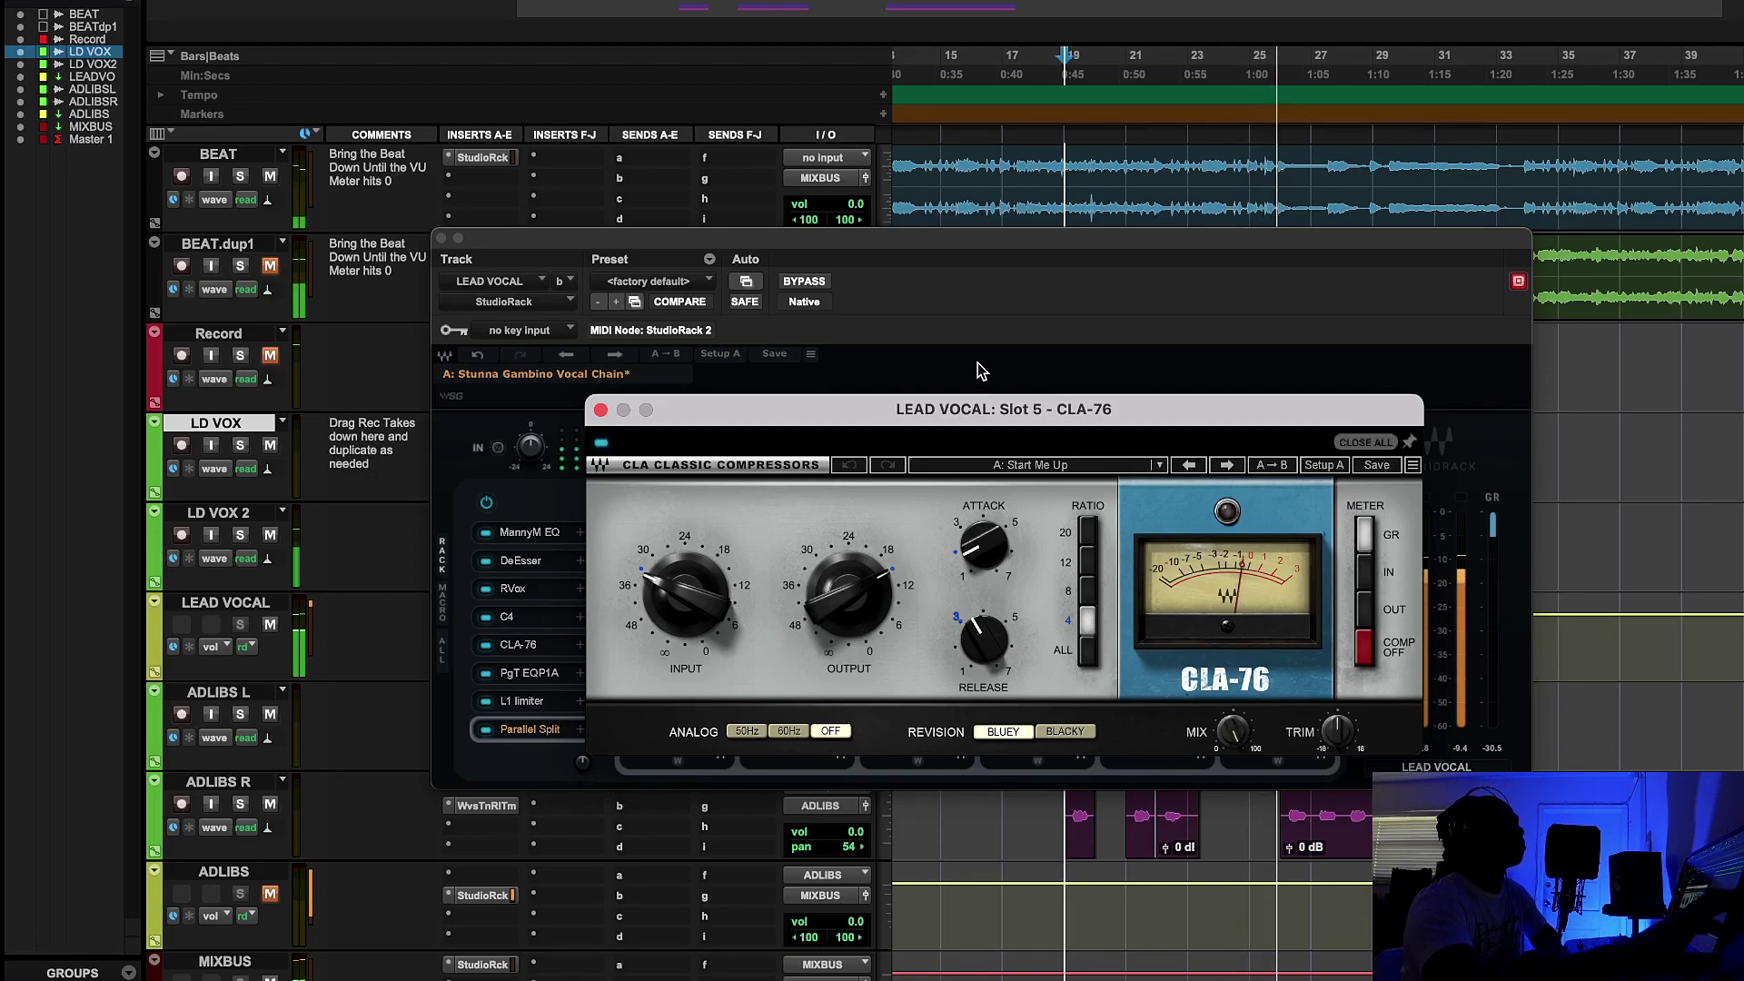
key("space")
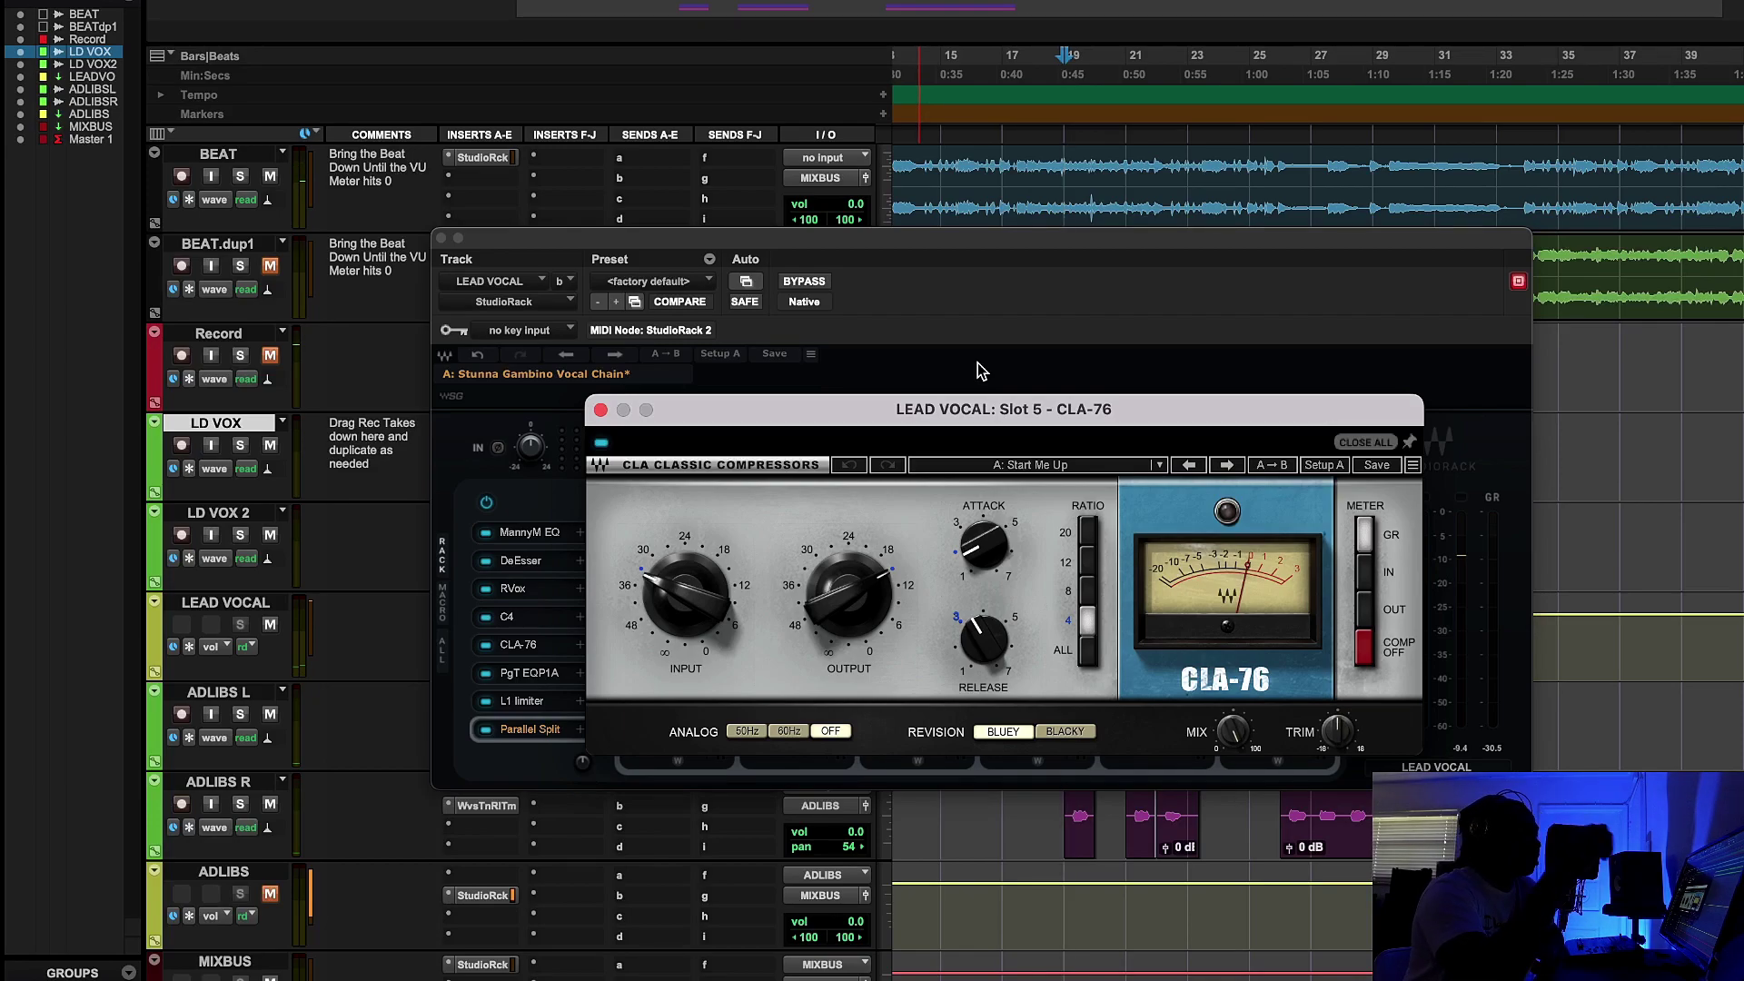
Step: Examine the CLA-76 settings with its window clear of the rack's output fader, and close the compressor
left_click_drag(1244, 410, 1098, 413)
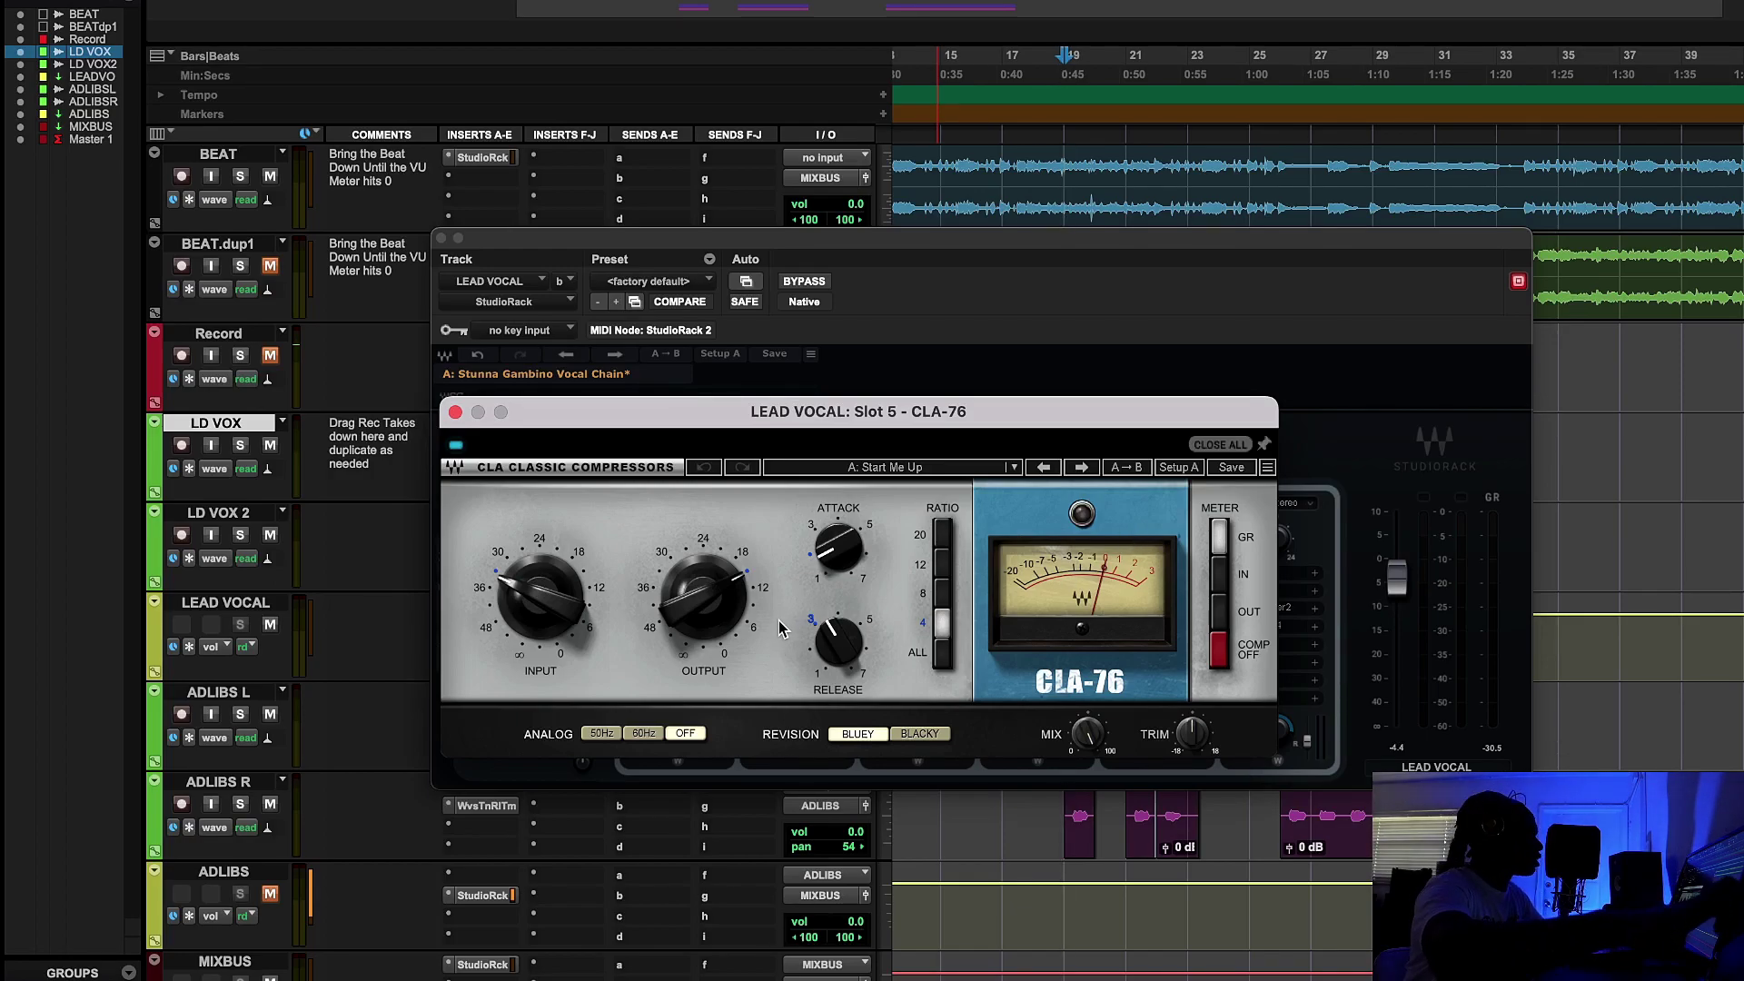
mouse_move(724, 595)
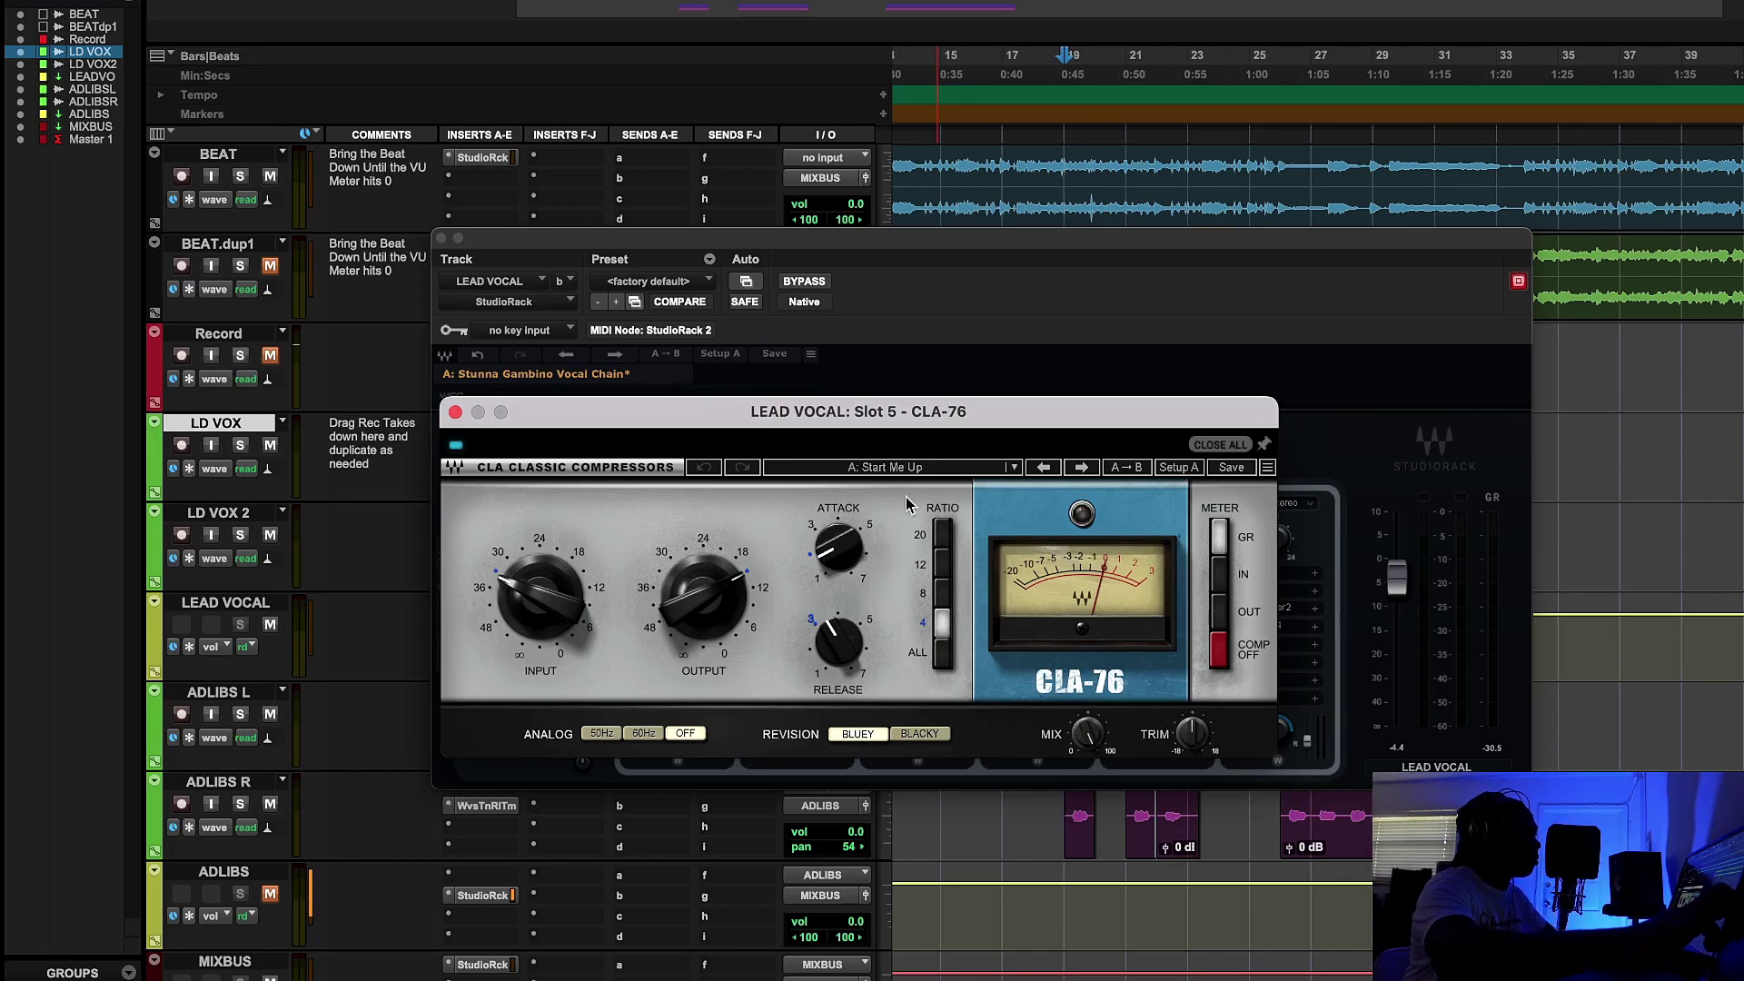
left_click(456, 413)
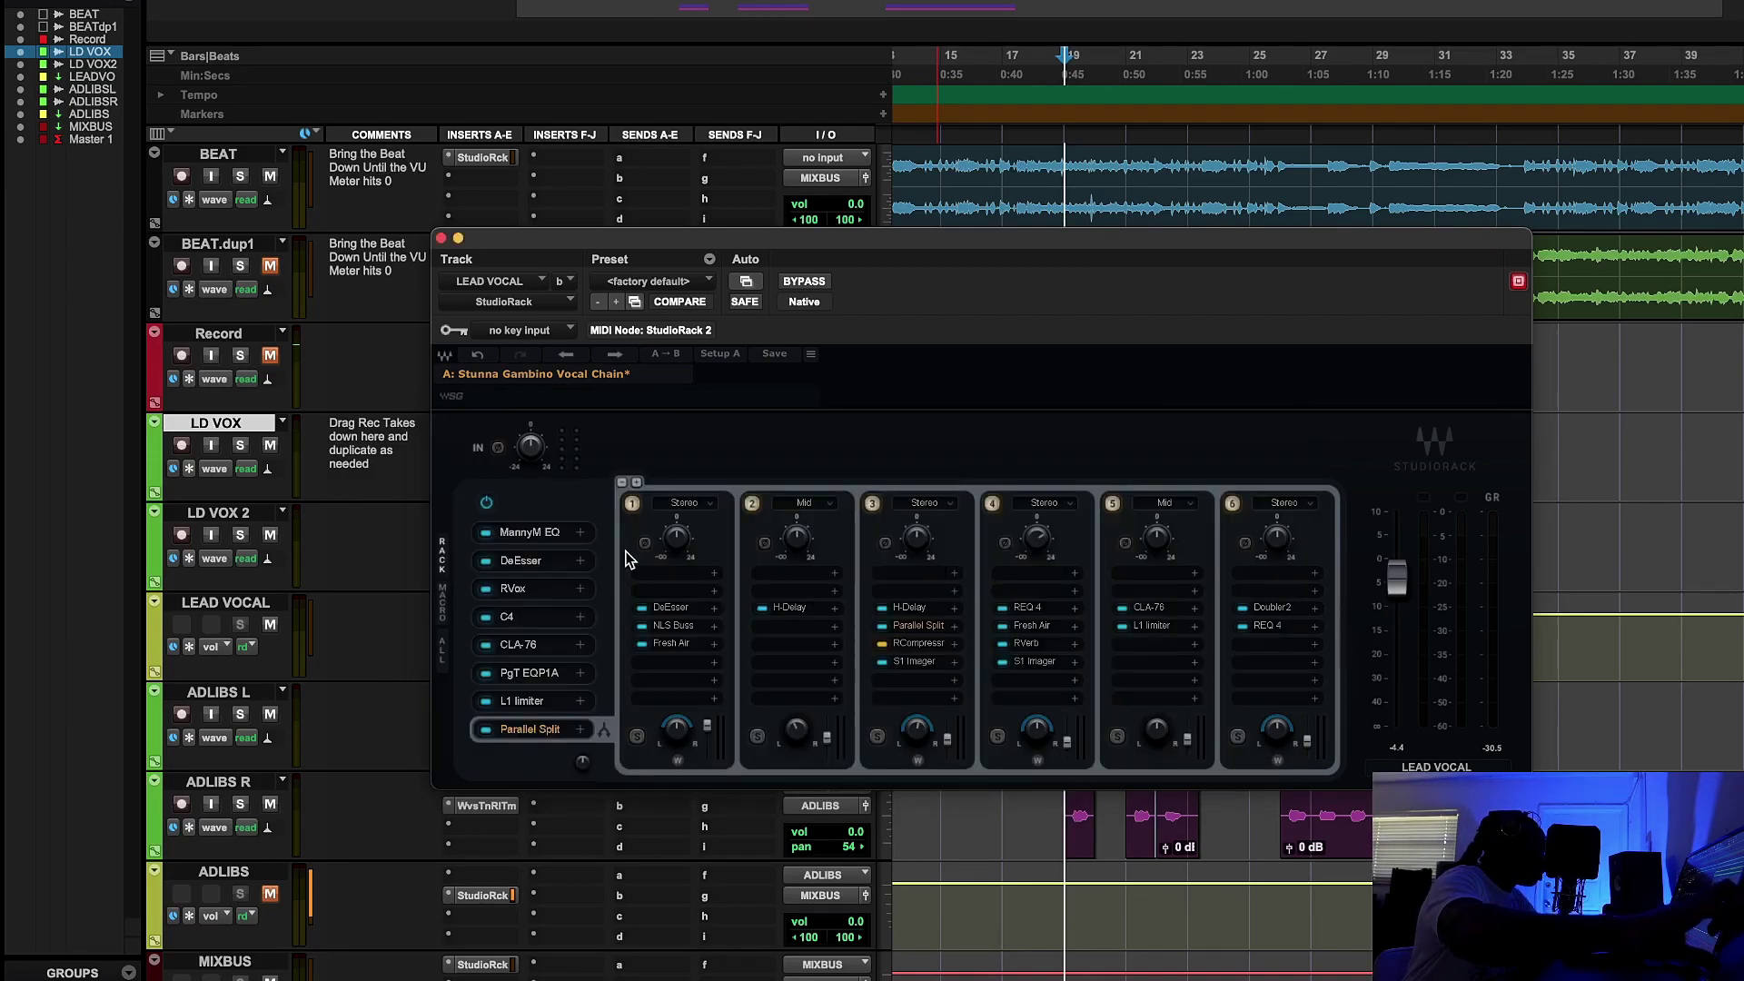
Step: Open the PuigTec EQP1A in slot 6 and compare the lead vocal with it bypassed and active, ending with playback stopped
left_click(550, 673)
left_click_drag(1156, 85, 1055, 262)
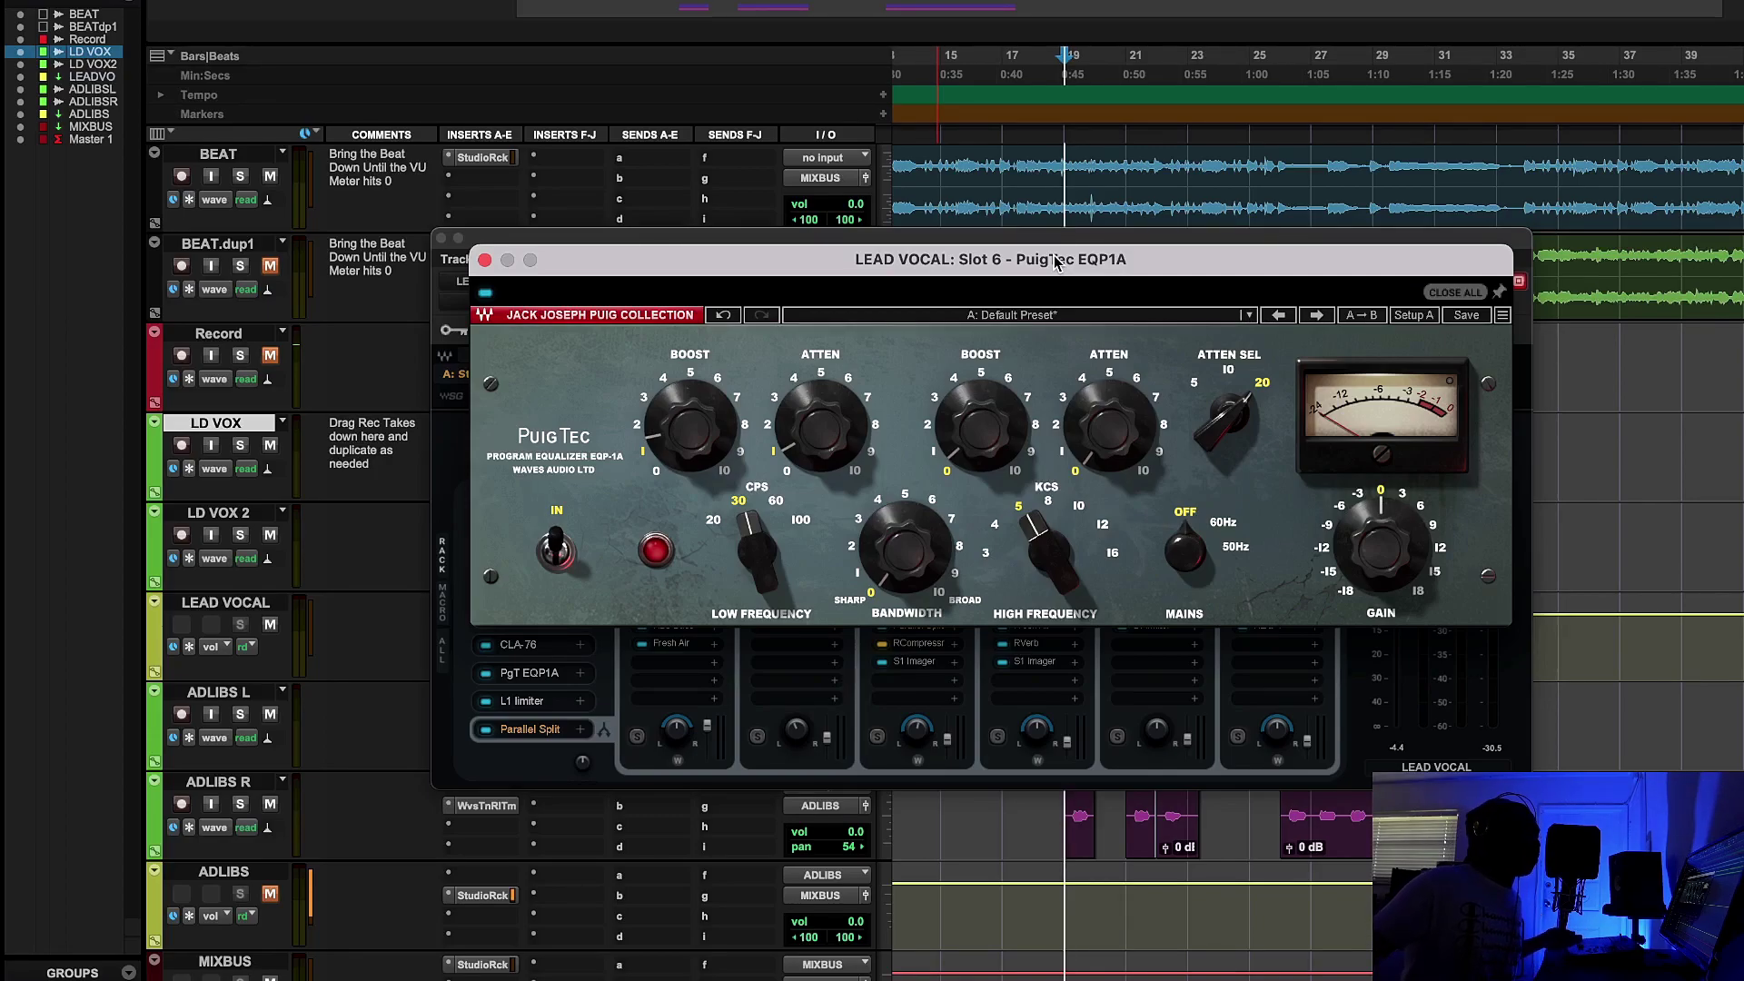
left_click(1189, 2)
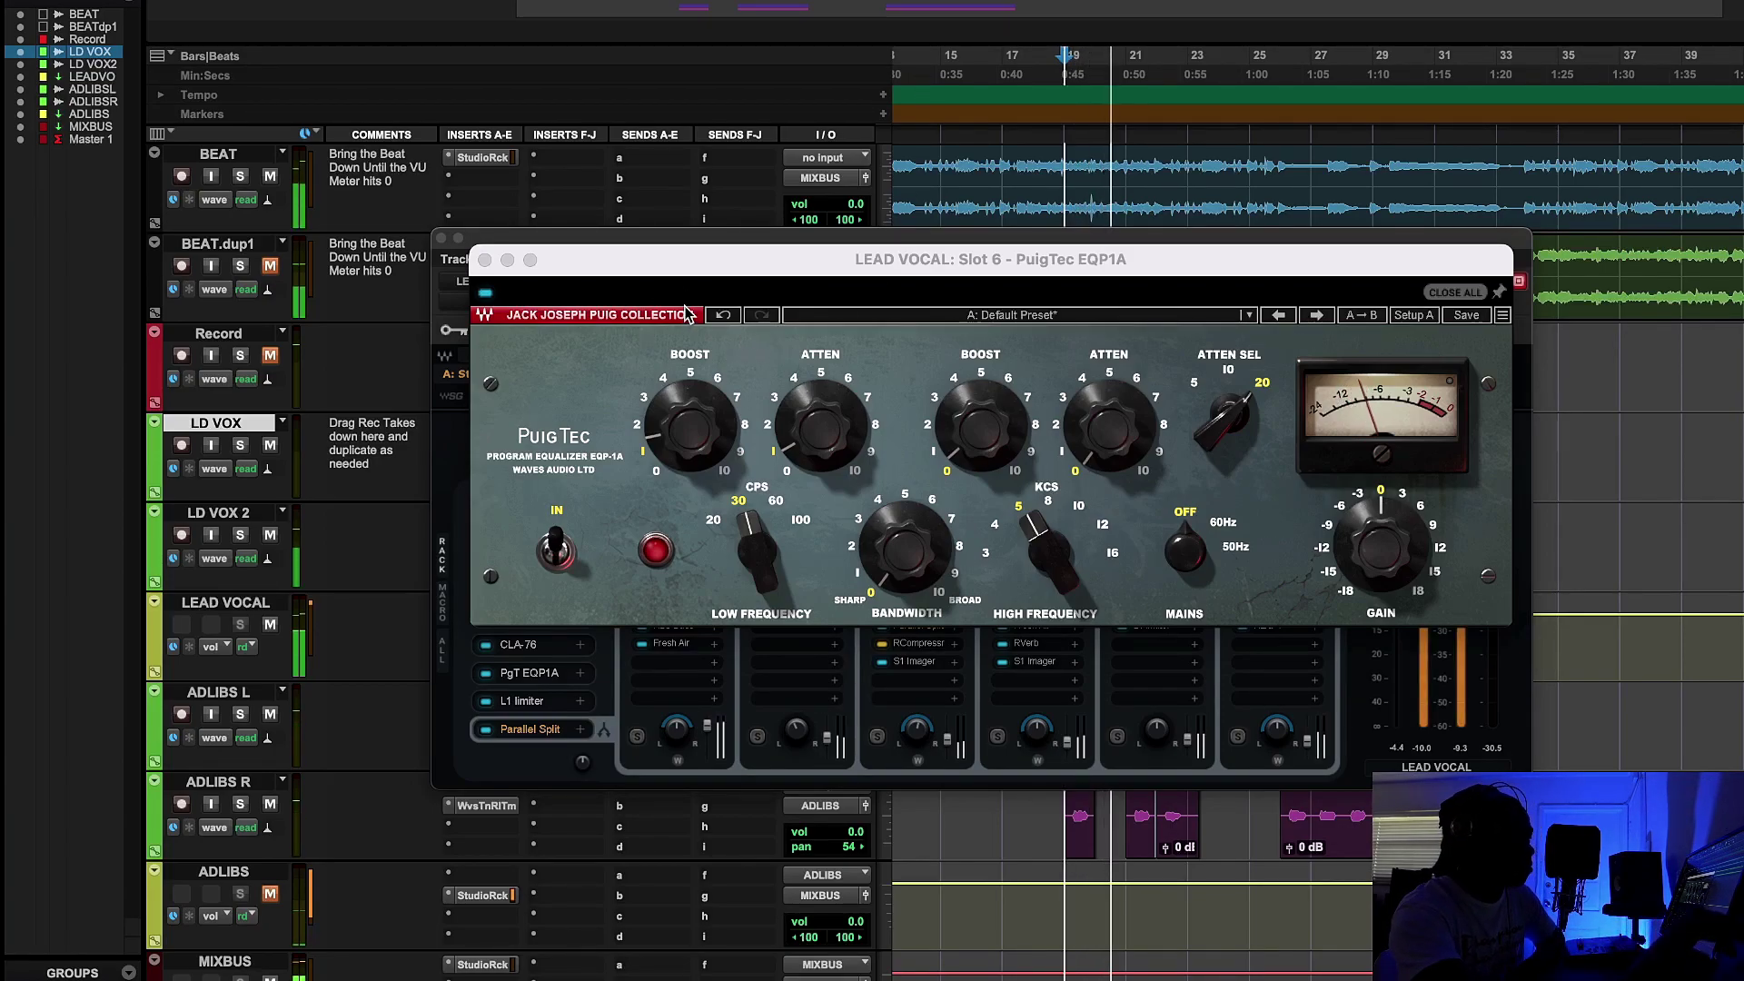
left_click(485, 295)
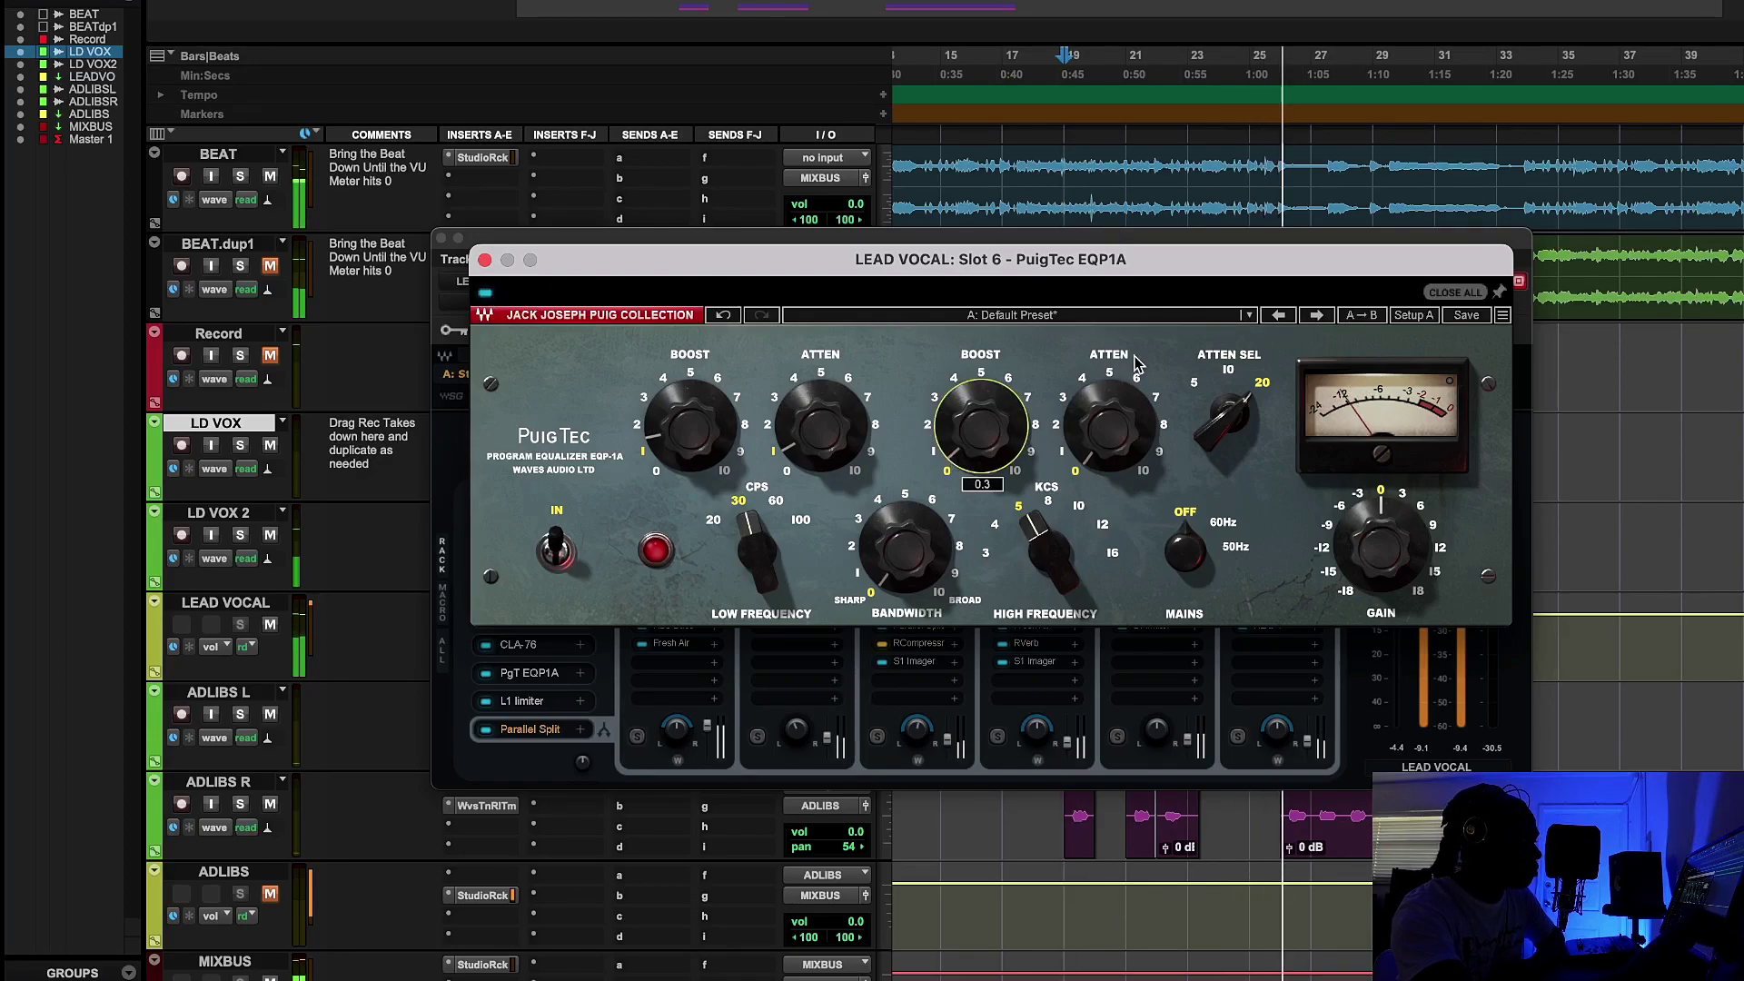
left_click(1133, 1)
key("space")
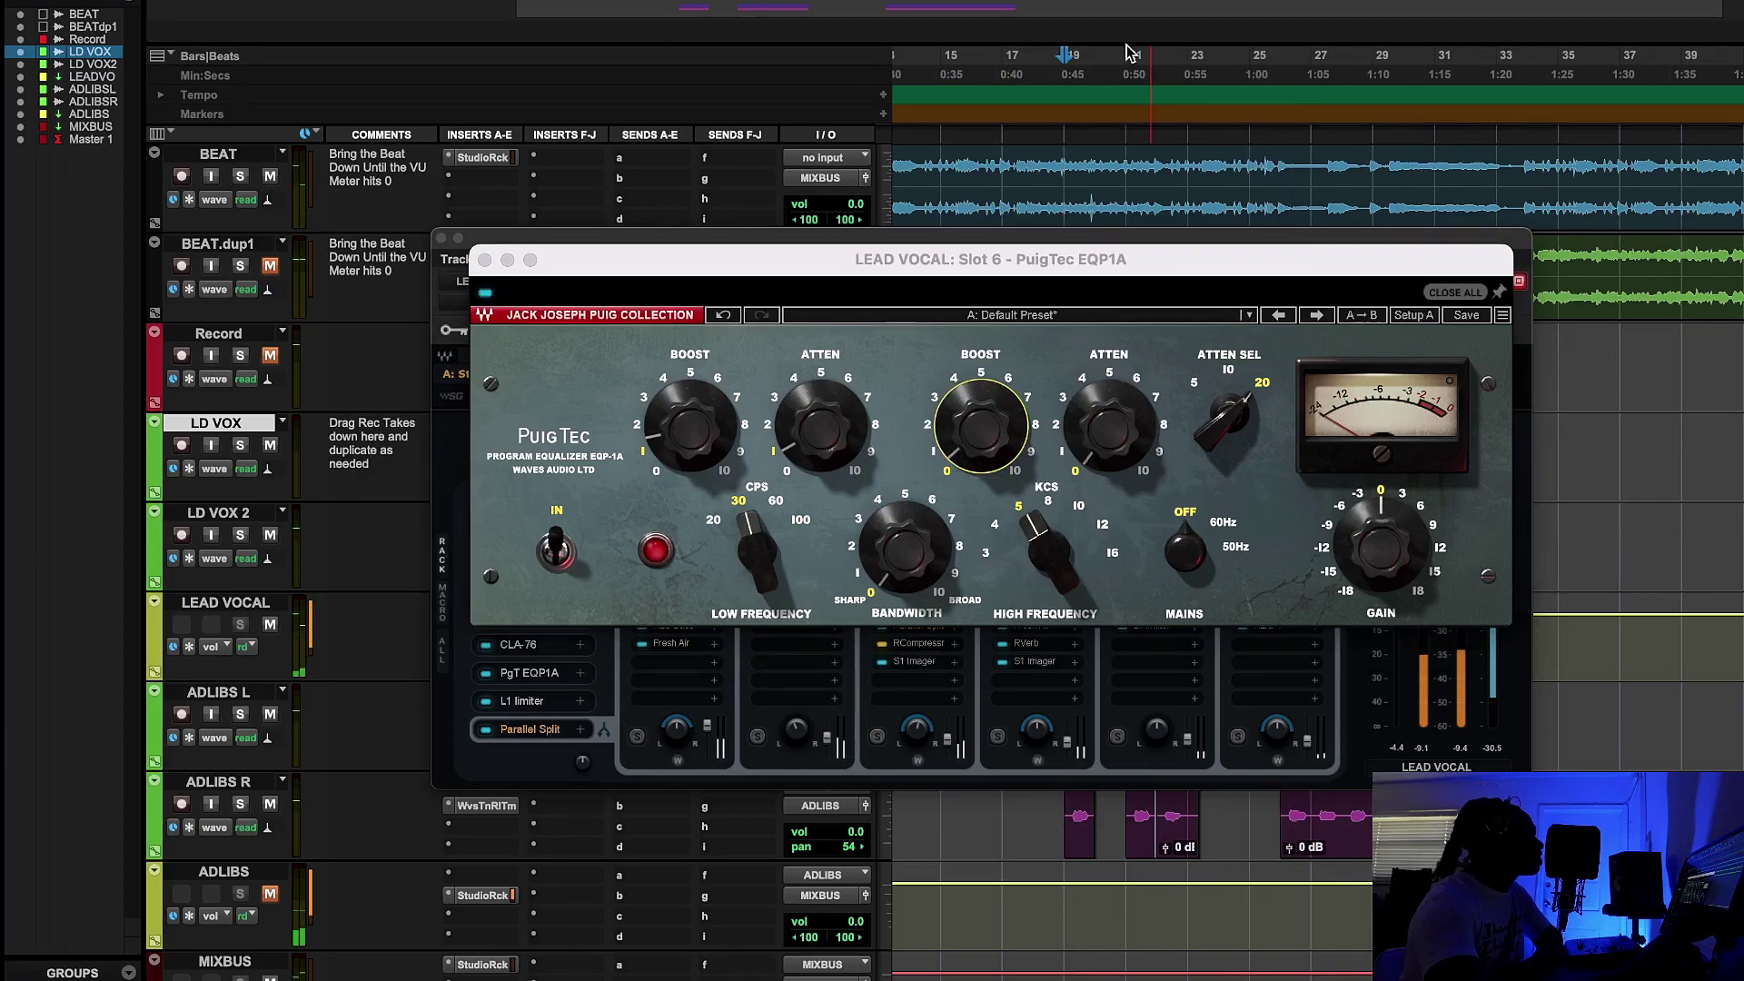
Step: Examine the PuigTec EQP1A's high-frequency boost and its low-frequency boost and attenuation settings, and close the equalizer
left_click(991, 429)
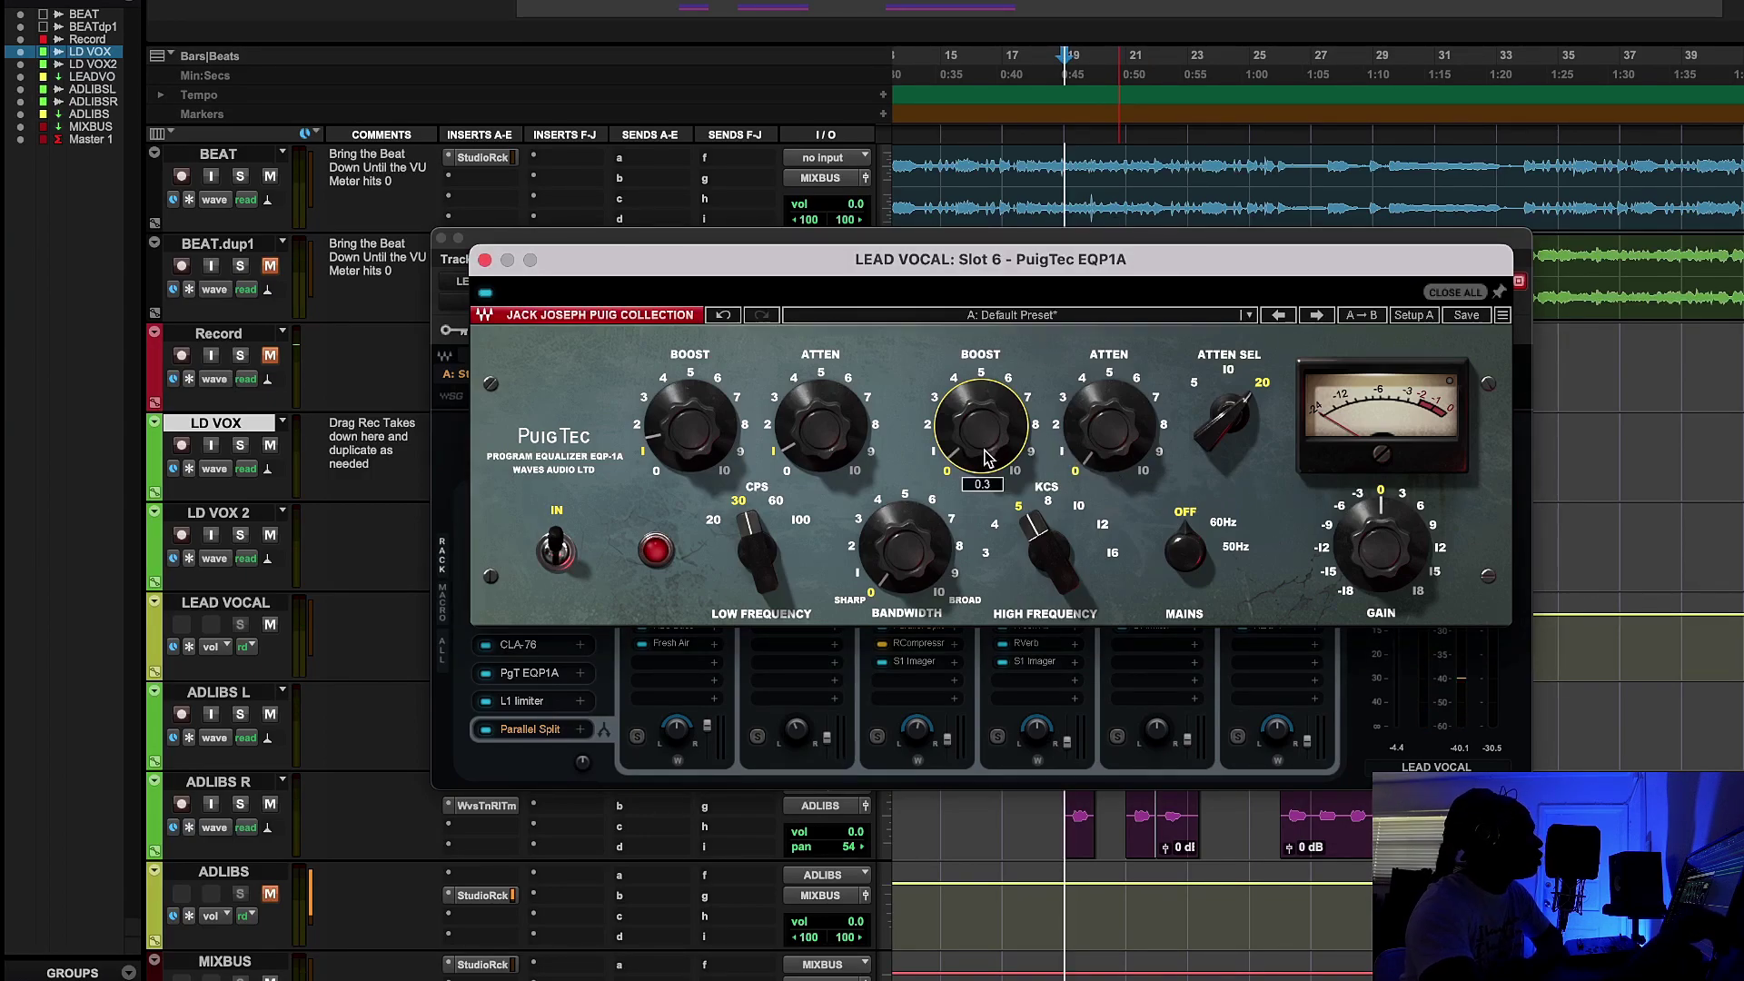
left_click(1051, 562)
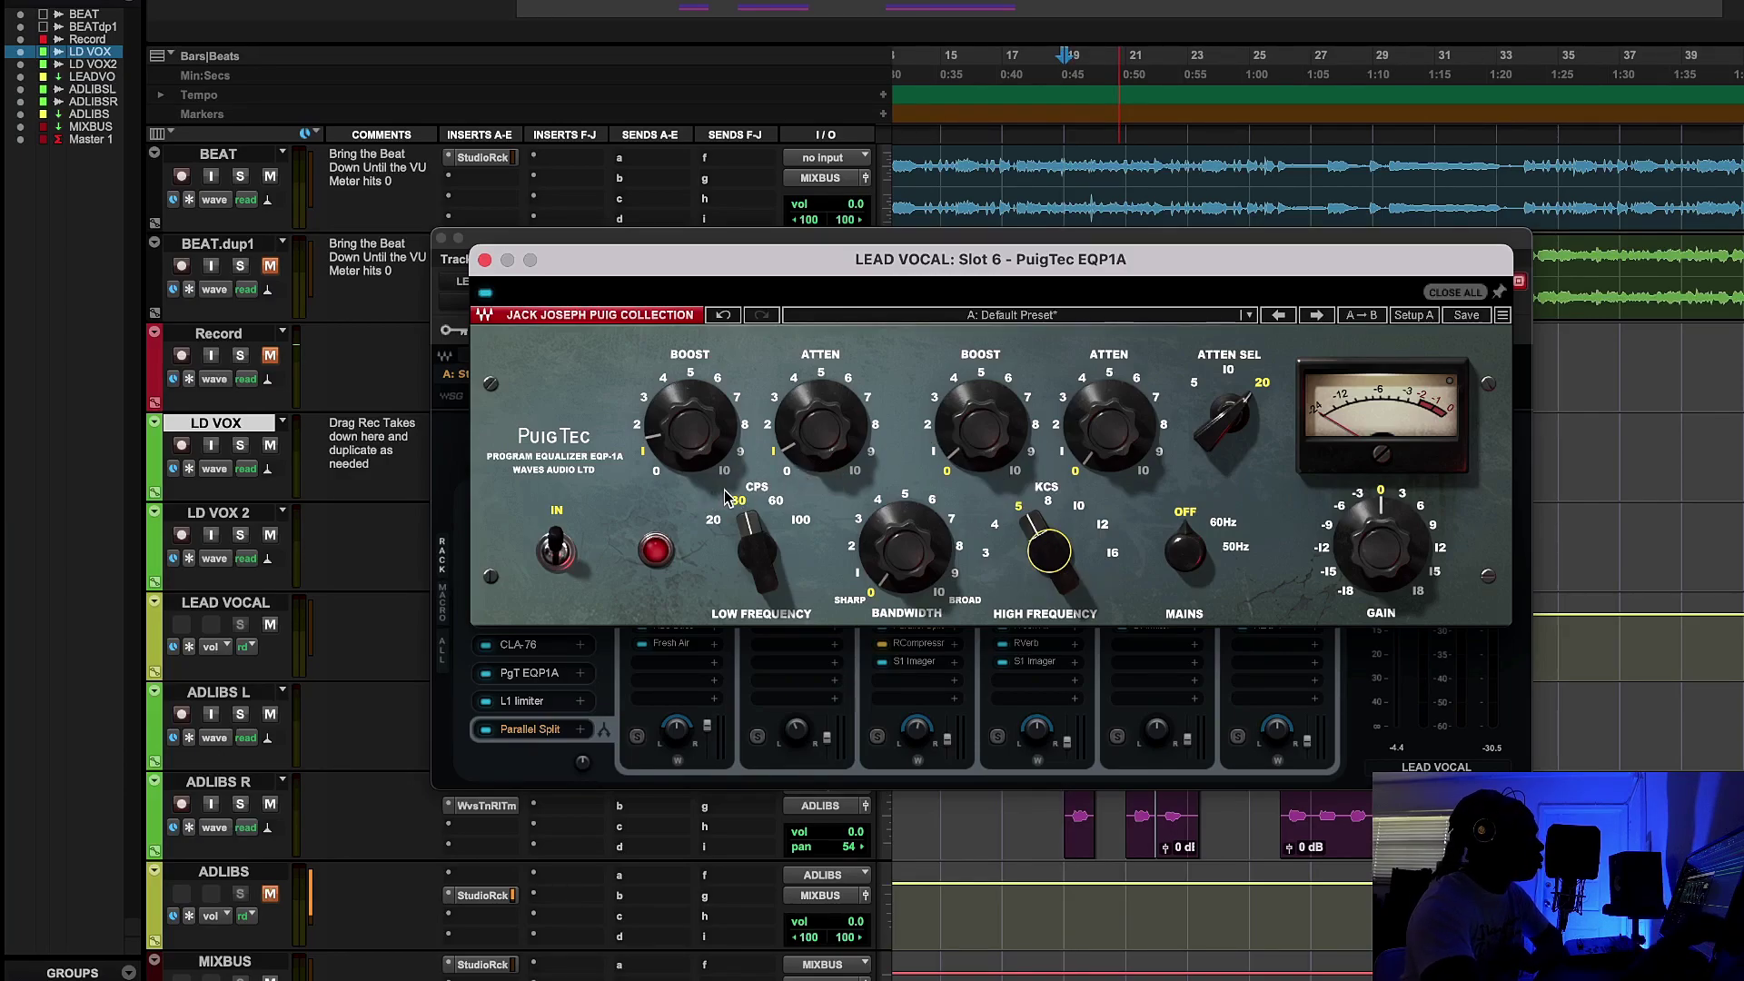
left_click(656, 452)
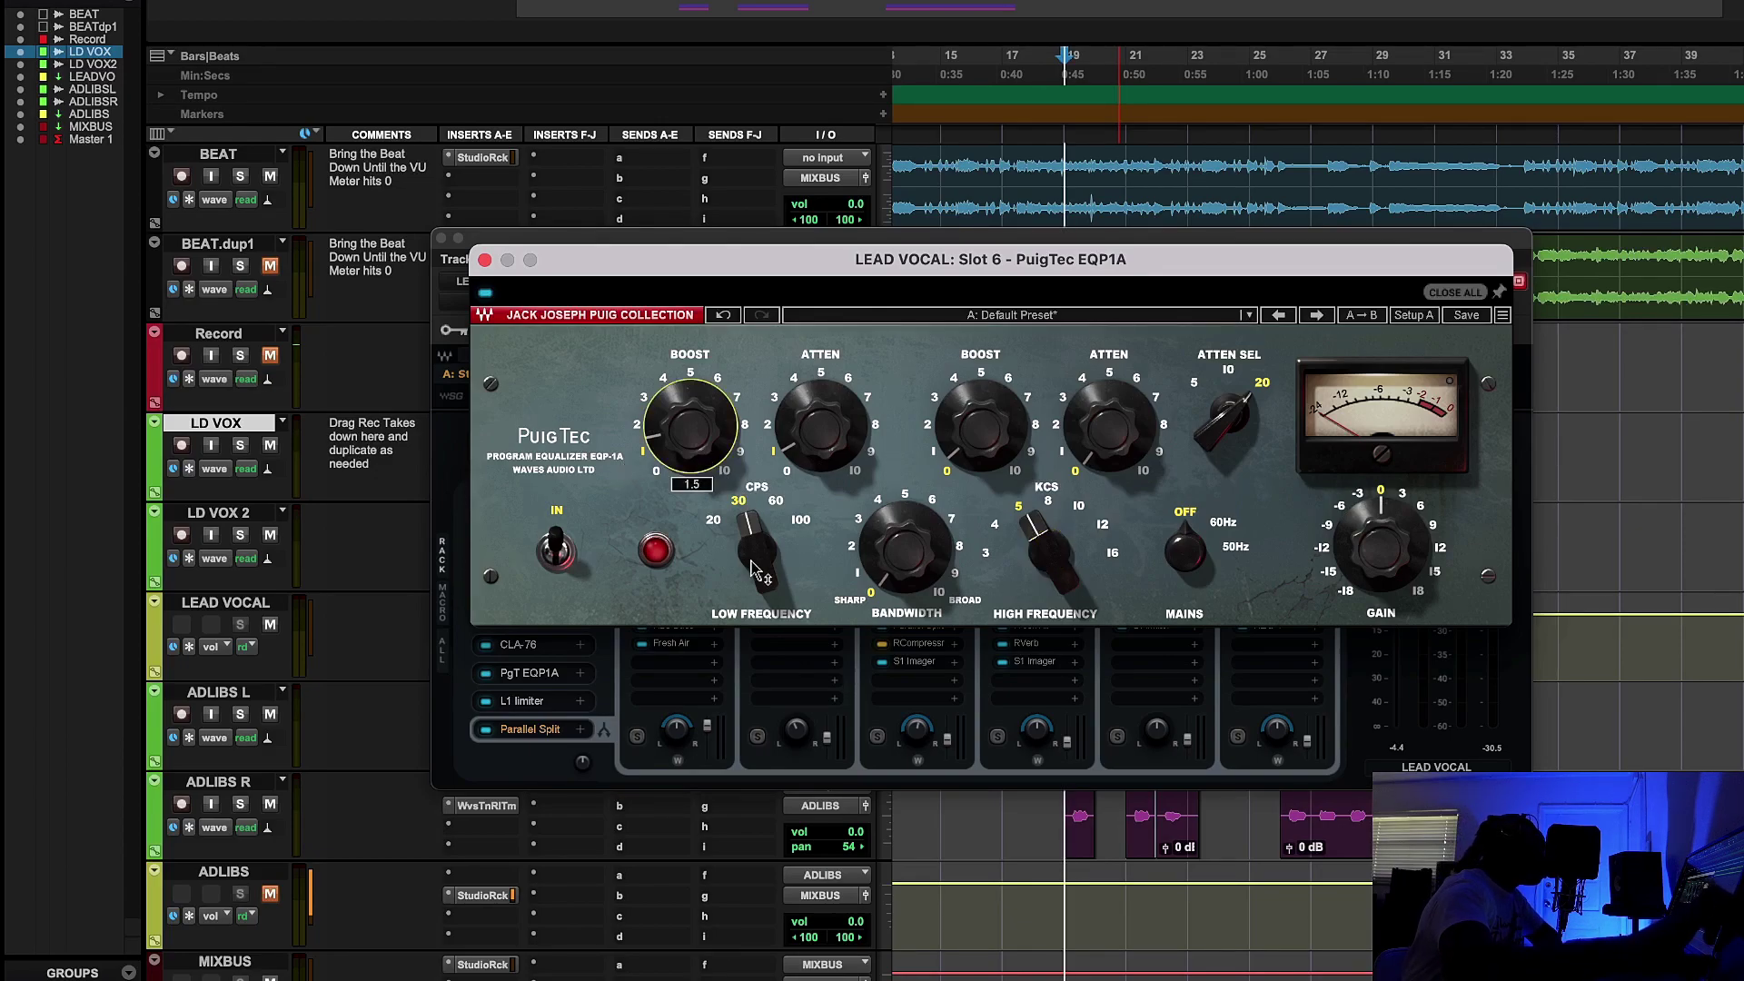
left_click(805, 457)
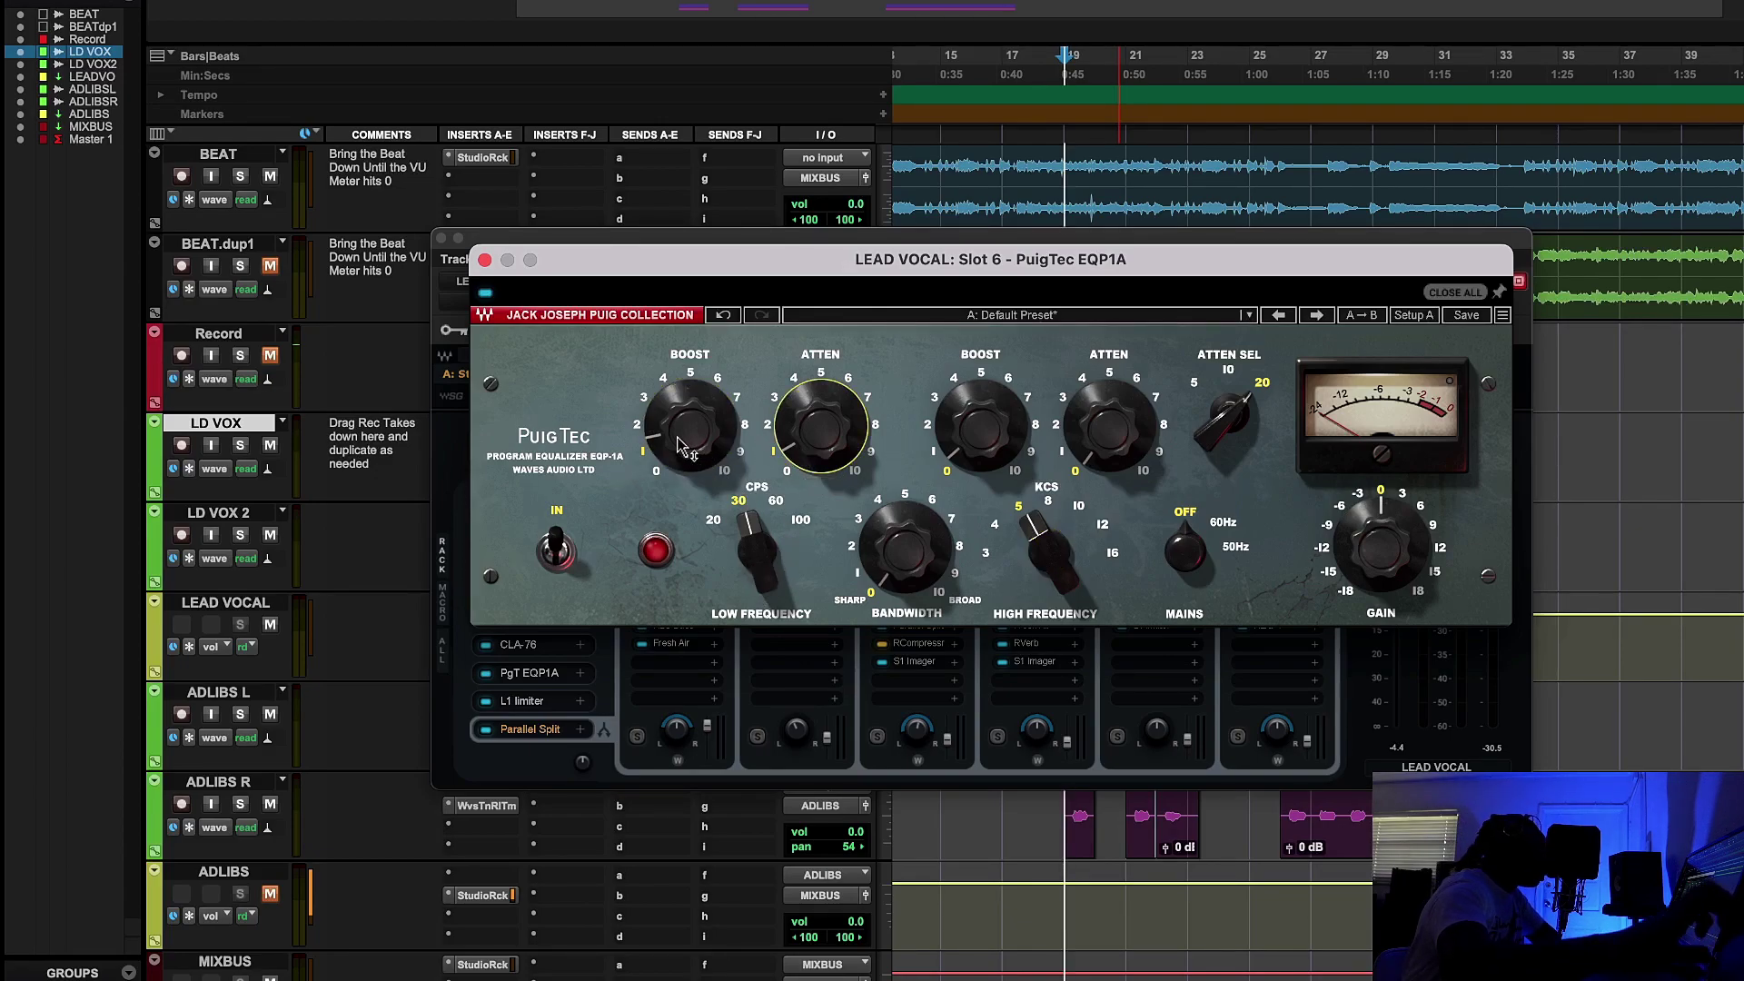
mouse_move(680, 447)
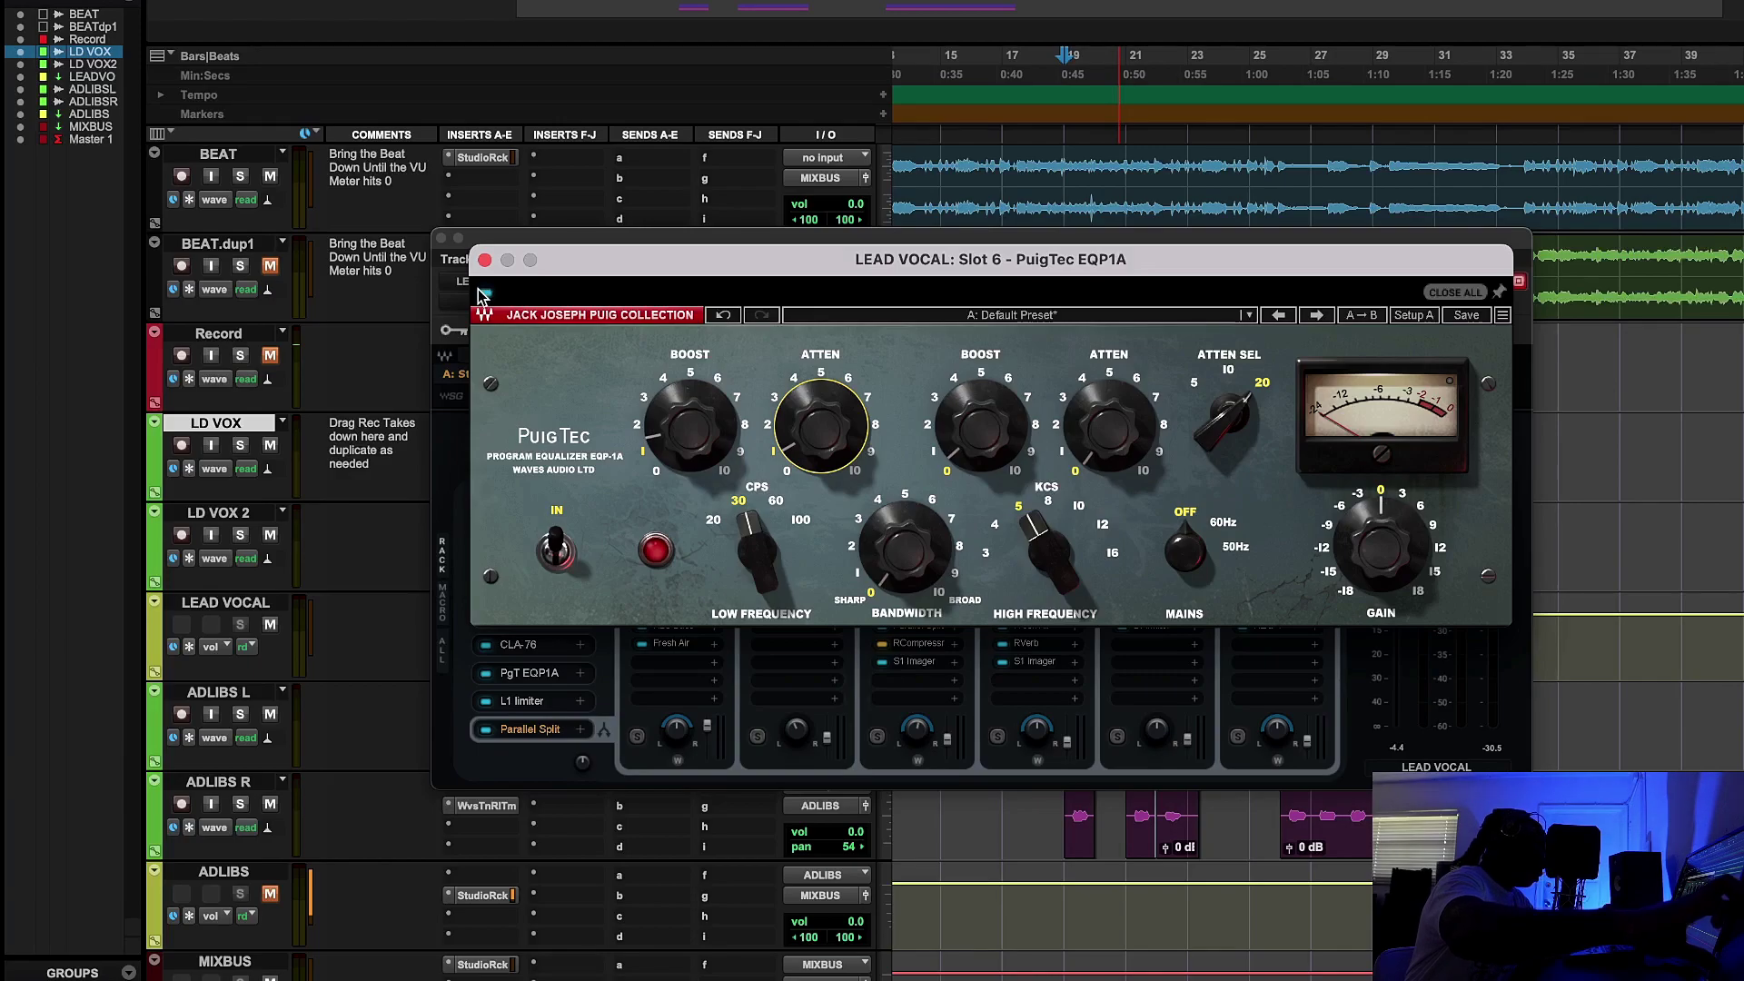
left_click(485, 261)
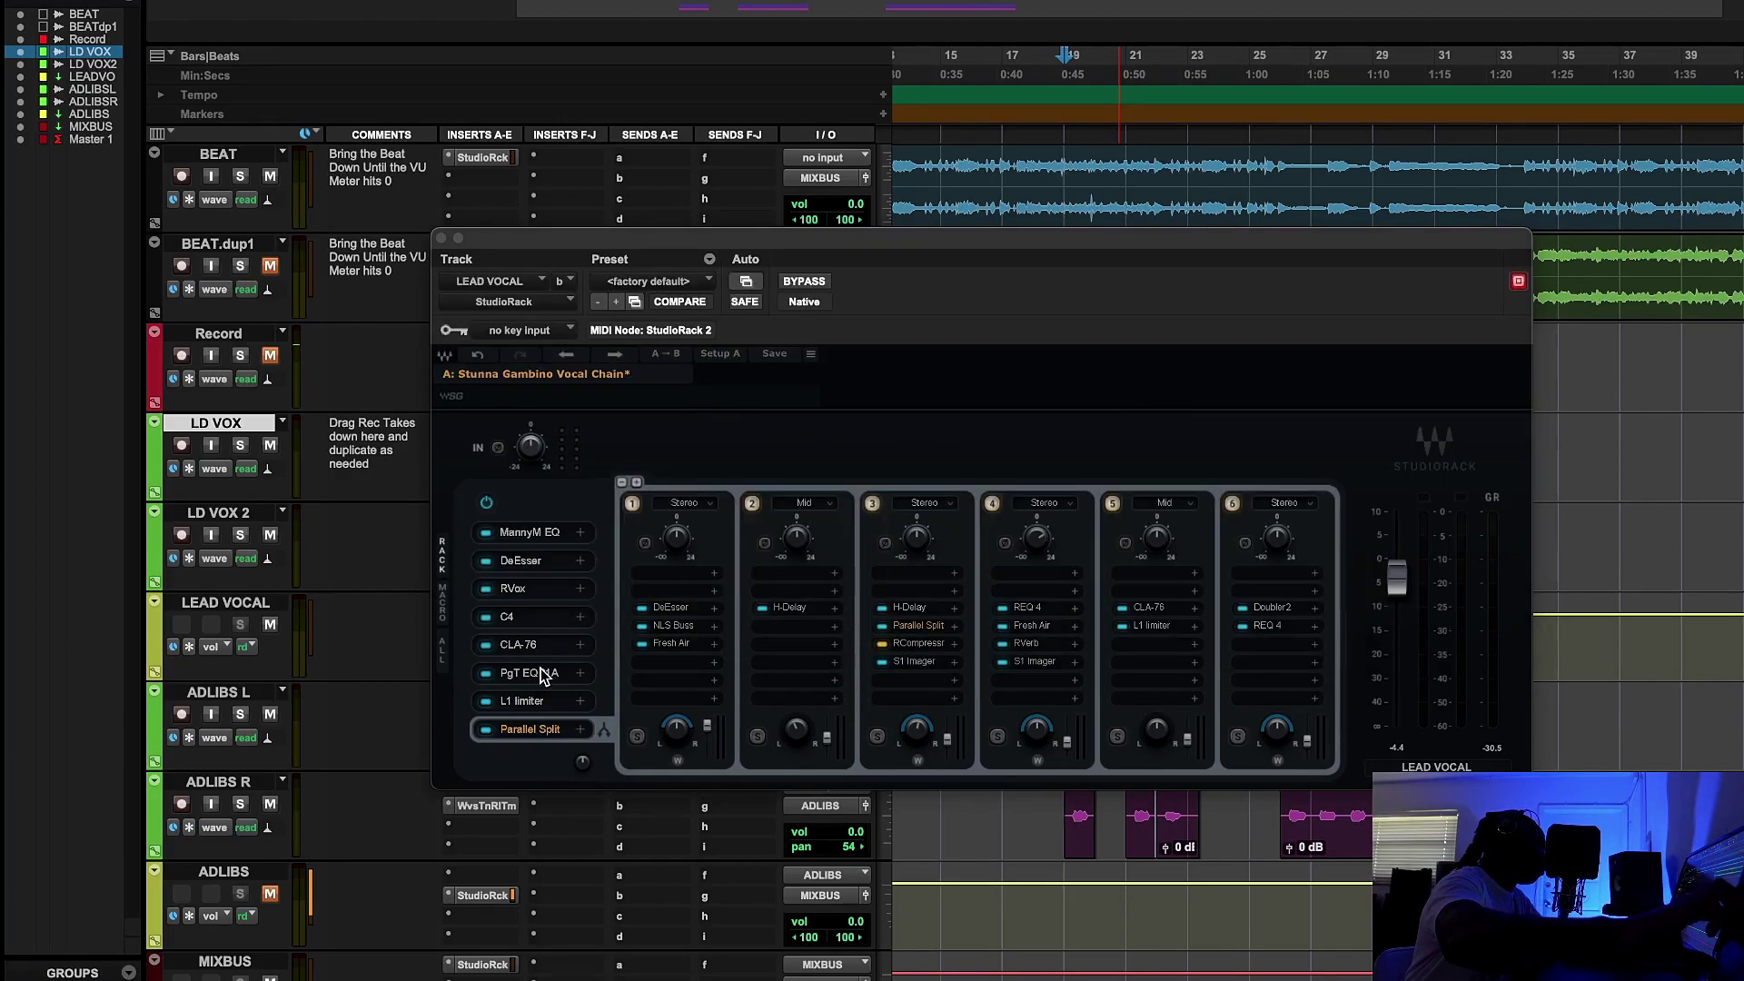
Step: Open the L1 limiter in slot 7, audition the lead vocal through it, stop playback, and close the limiter
left_click(532, 703)
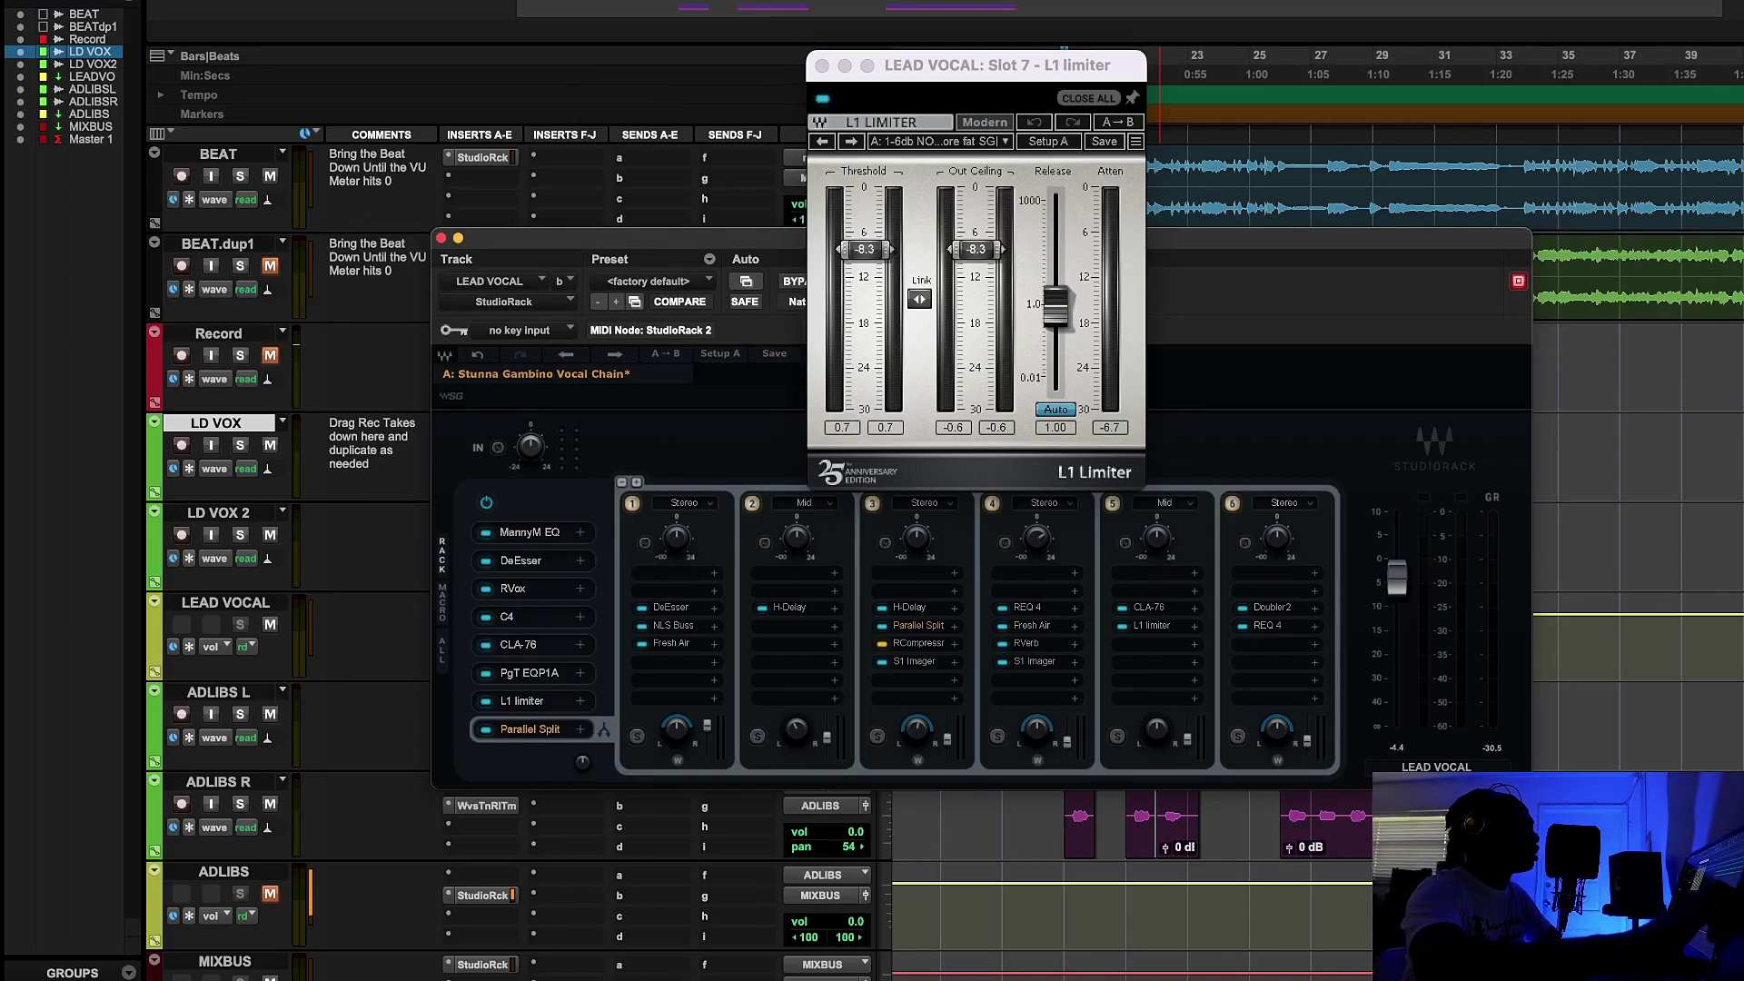
key("space")
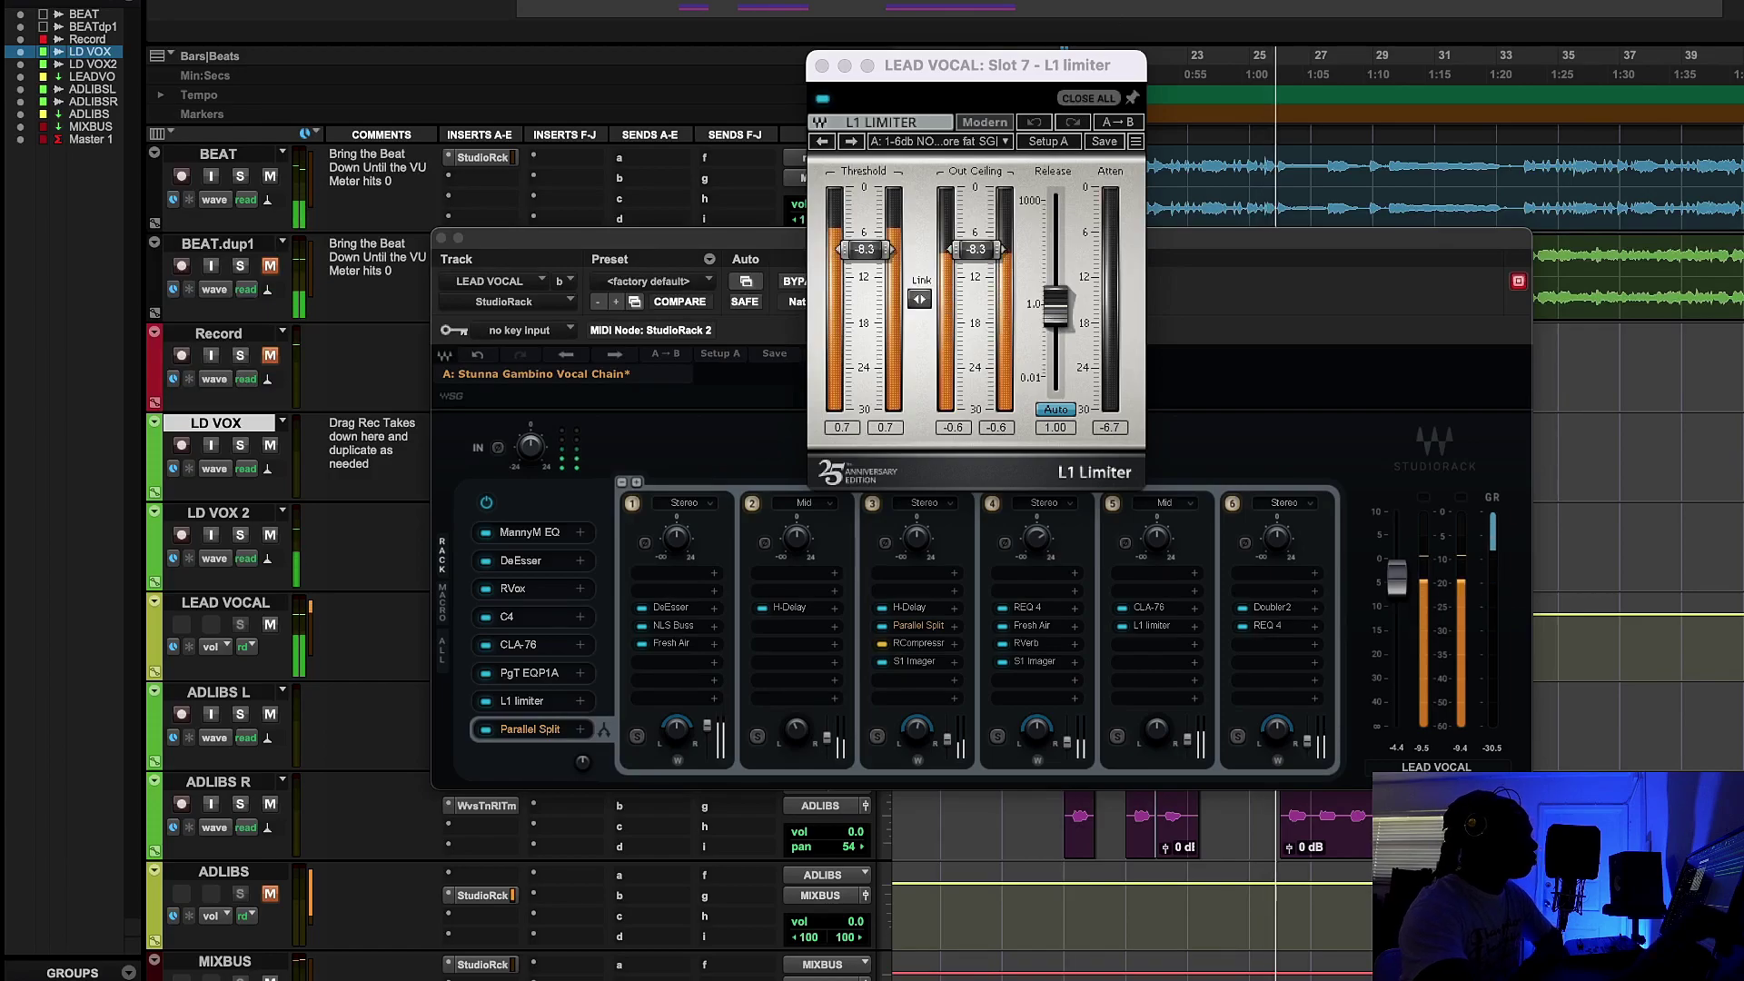
key("space")
left_click(819, 65)
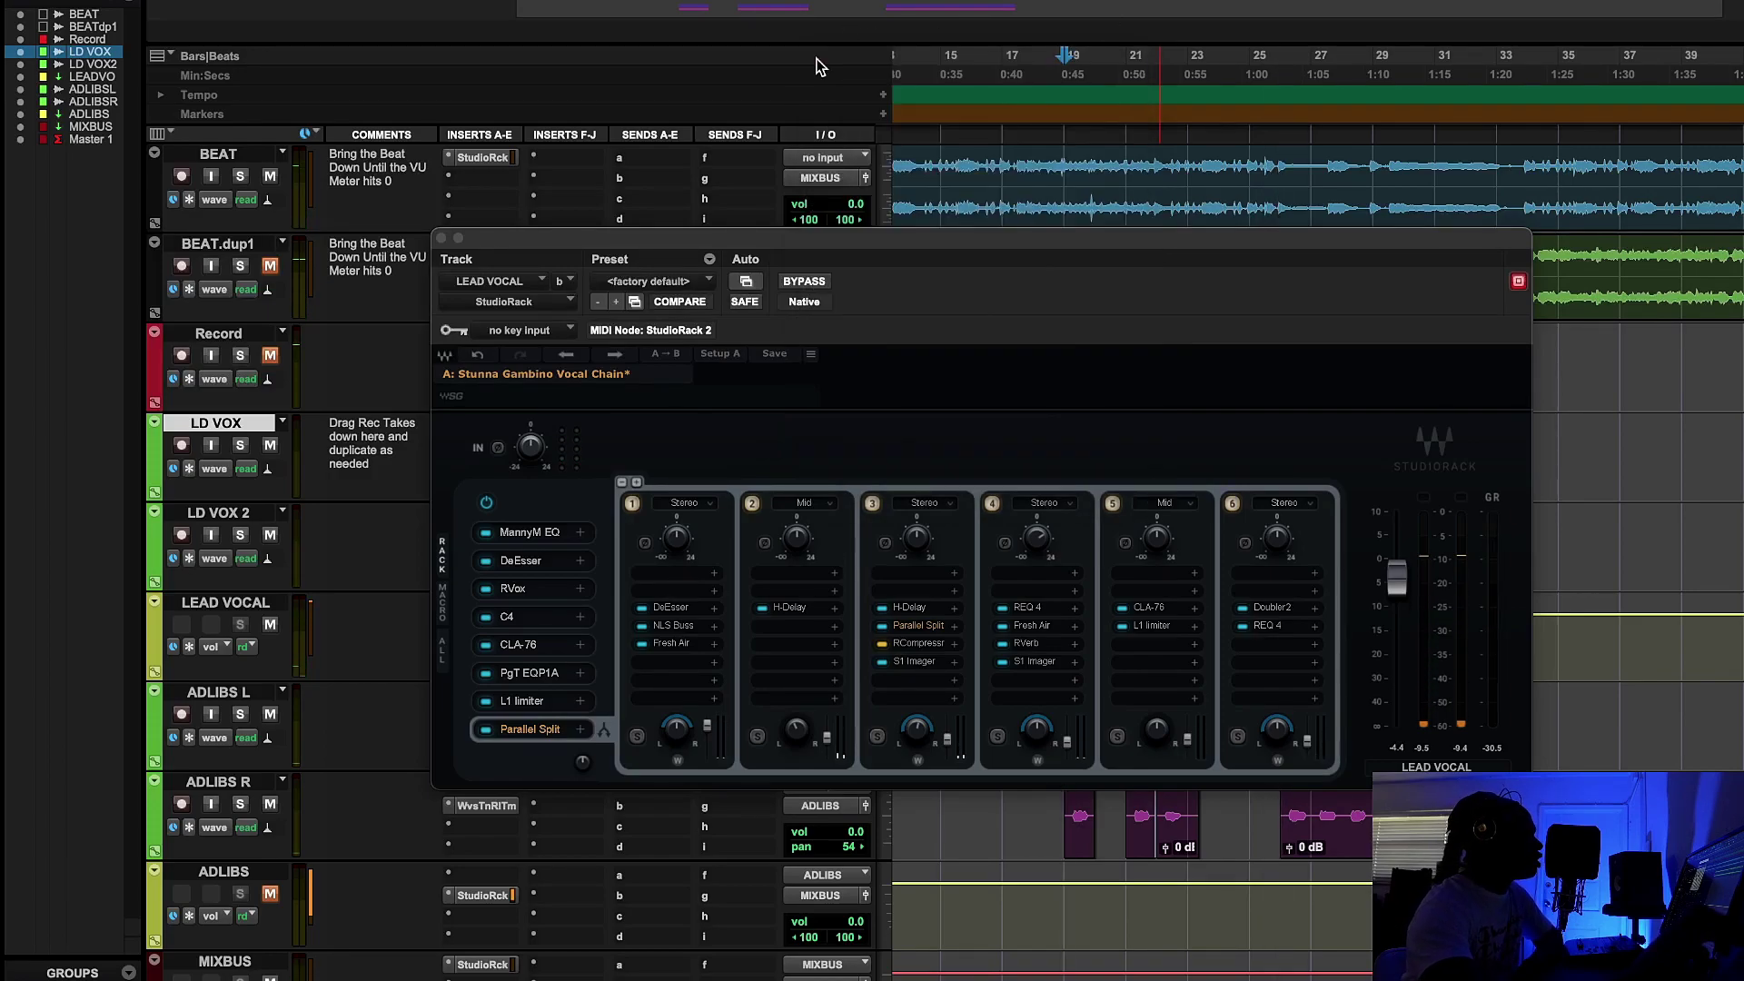
Step: Open the DeEsser in parallel rack 1, watch its attenuation while the lead vocal plays, stop playback, and close it
left_click(674, 606)
left_click(675, 608)
key("space")
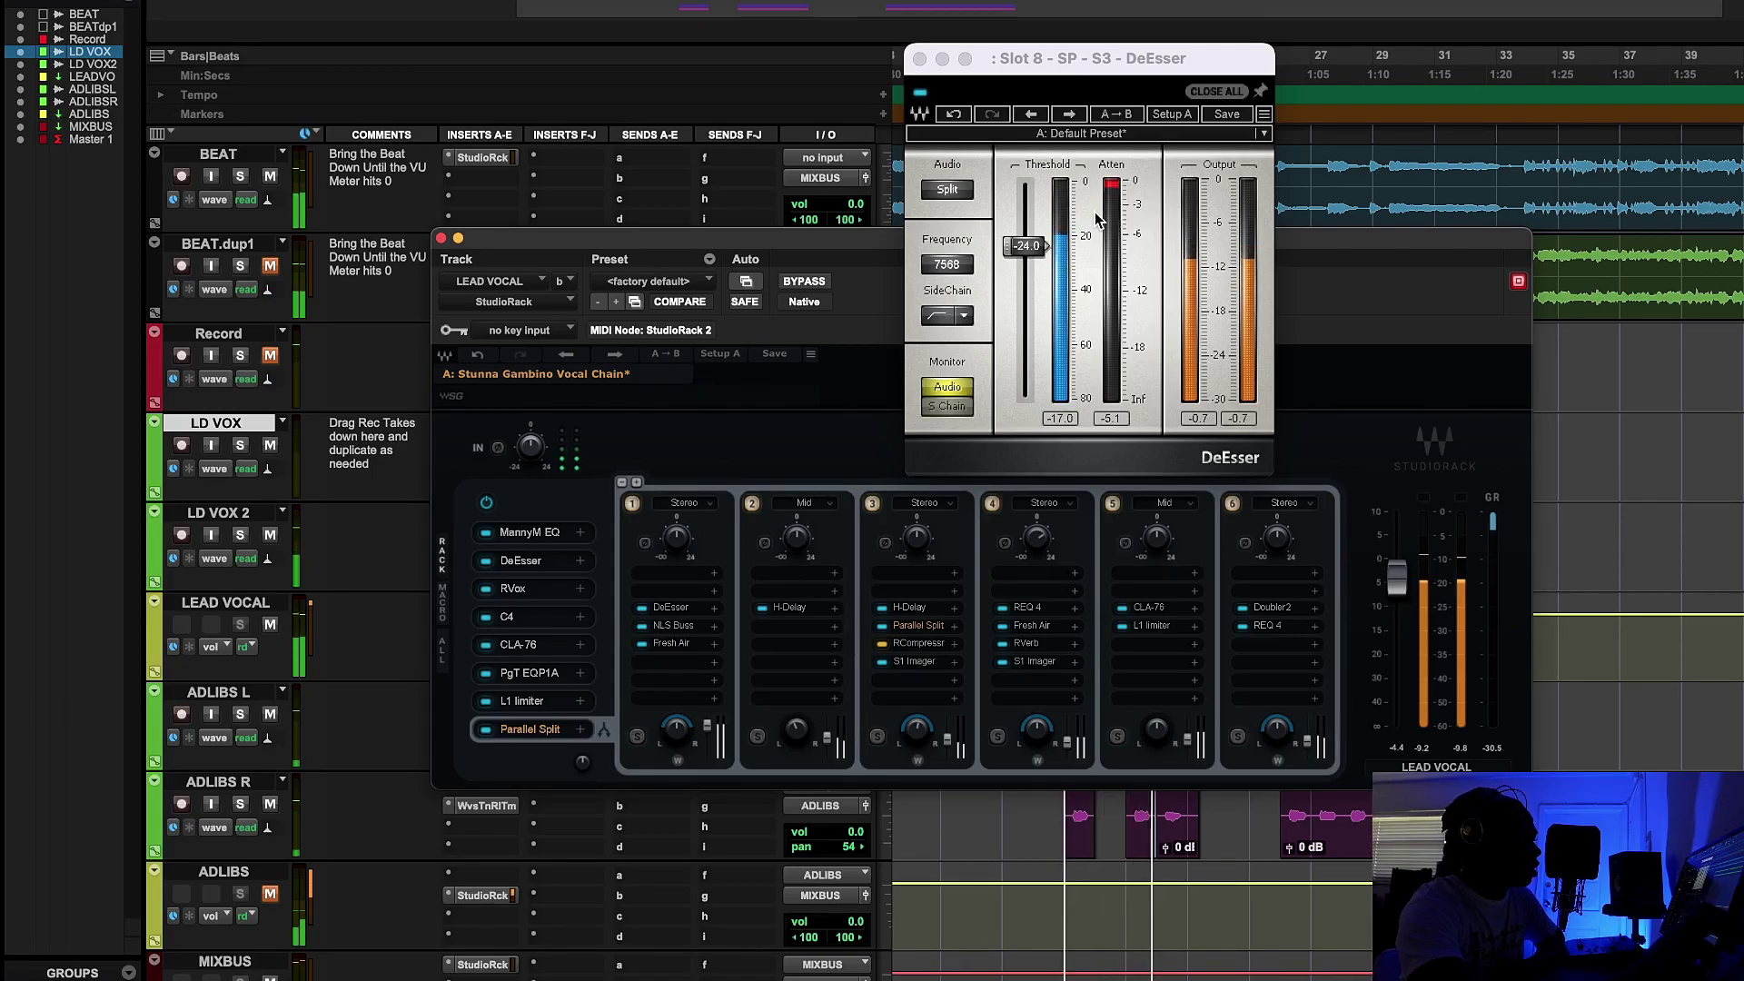
key("space")
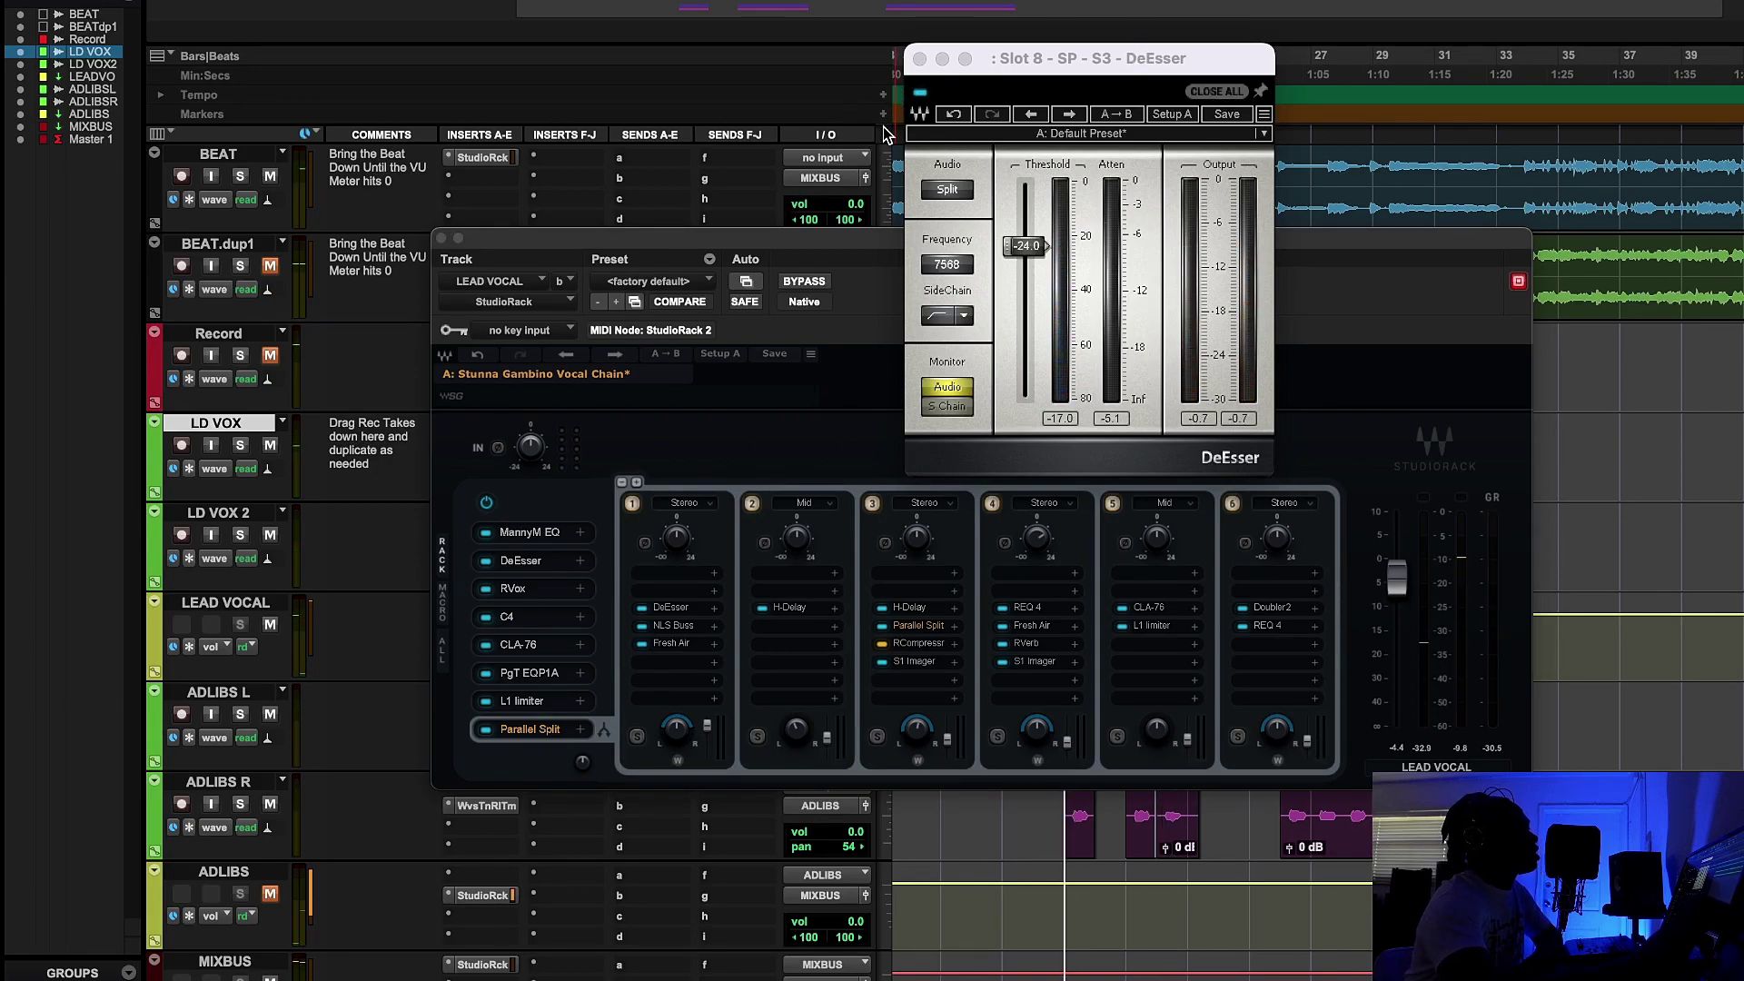
left_click(920, 59)
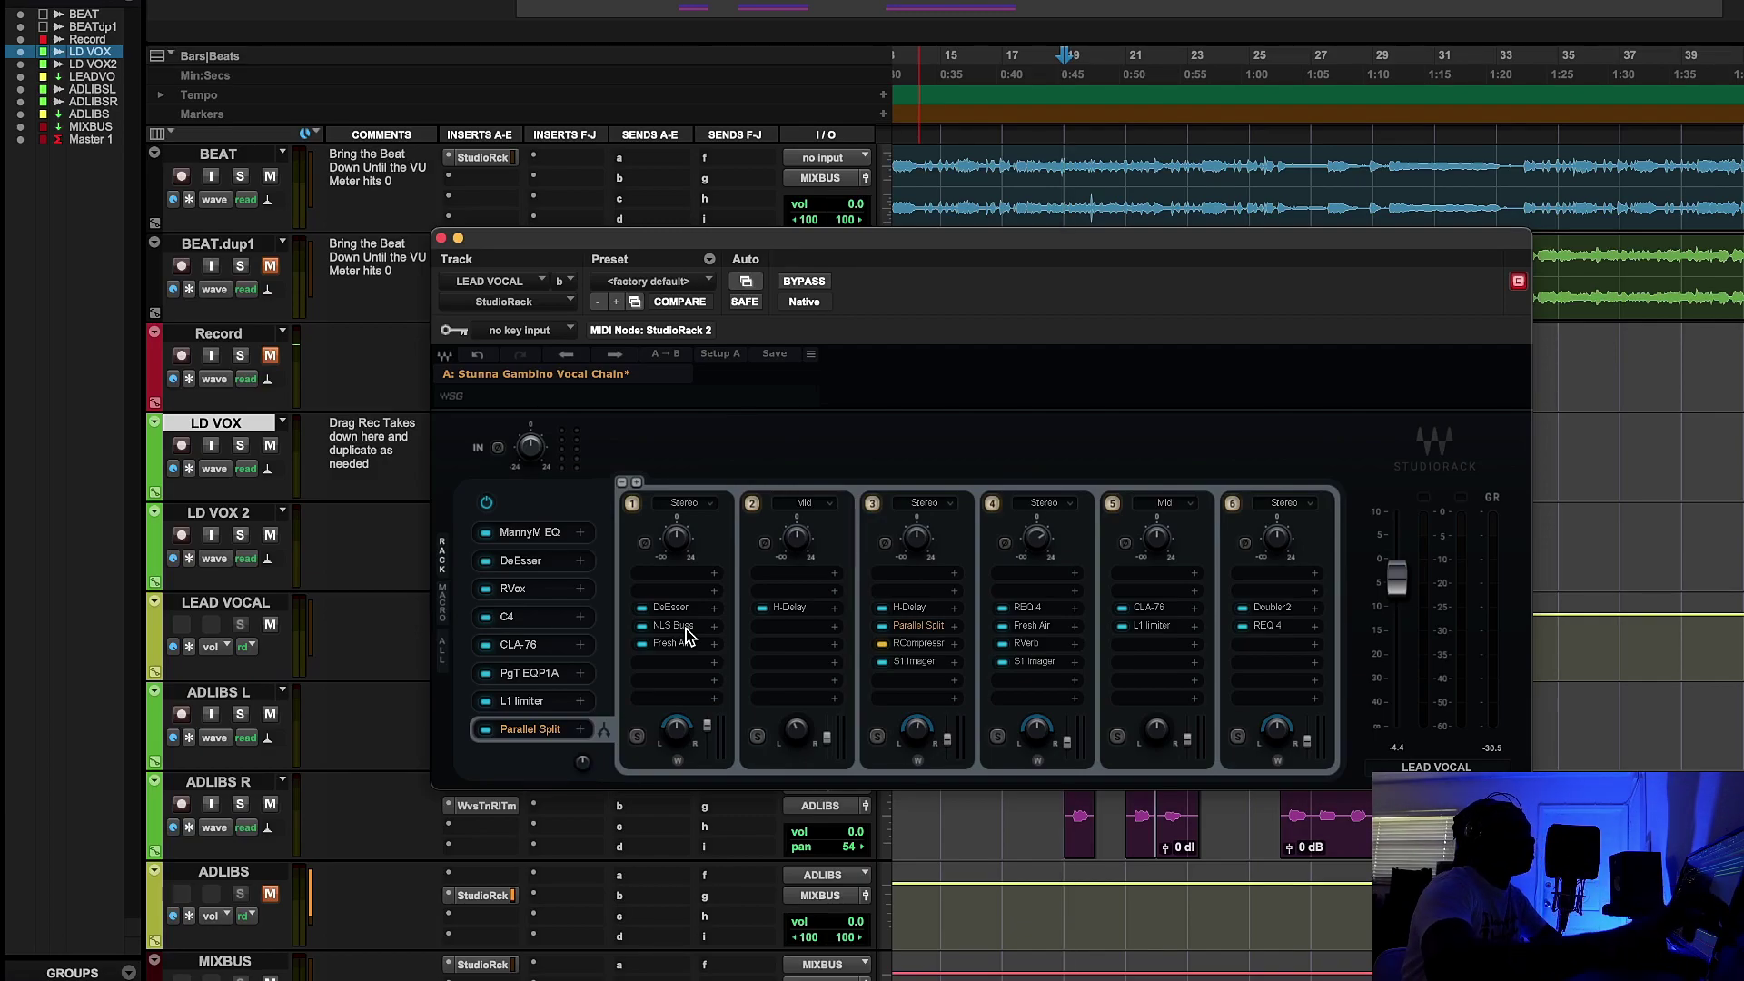
Step: Compare the lead vocal with parallel rack 1's NLS Buss bypassed and active, then close the plugin and leave it enabled
left_click(685, 629)
left_click_drag(1101, 0, 972, 126)
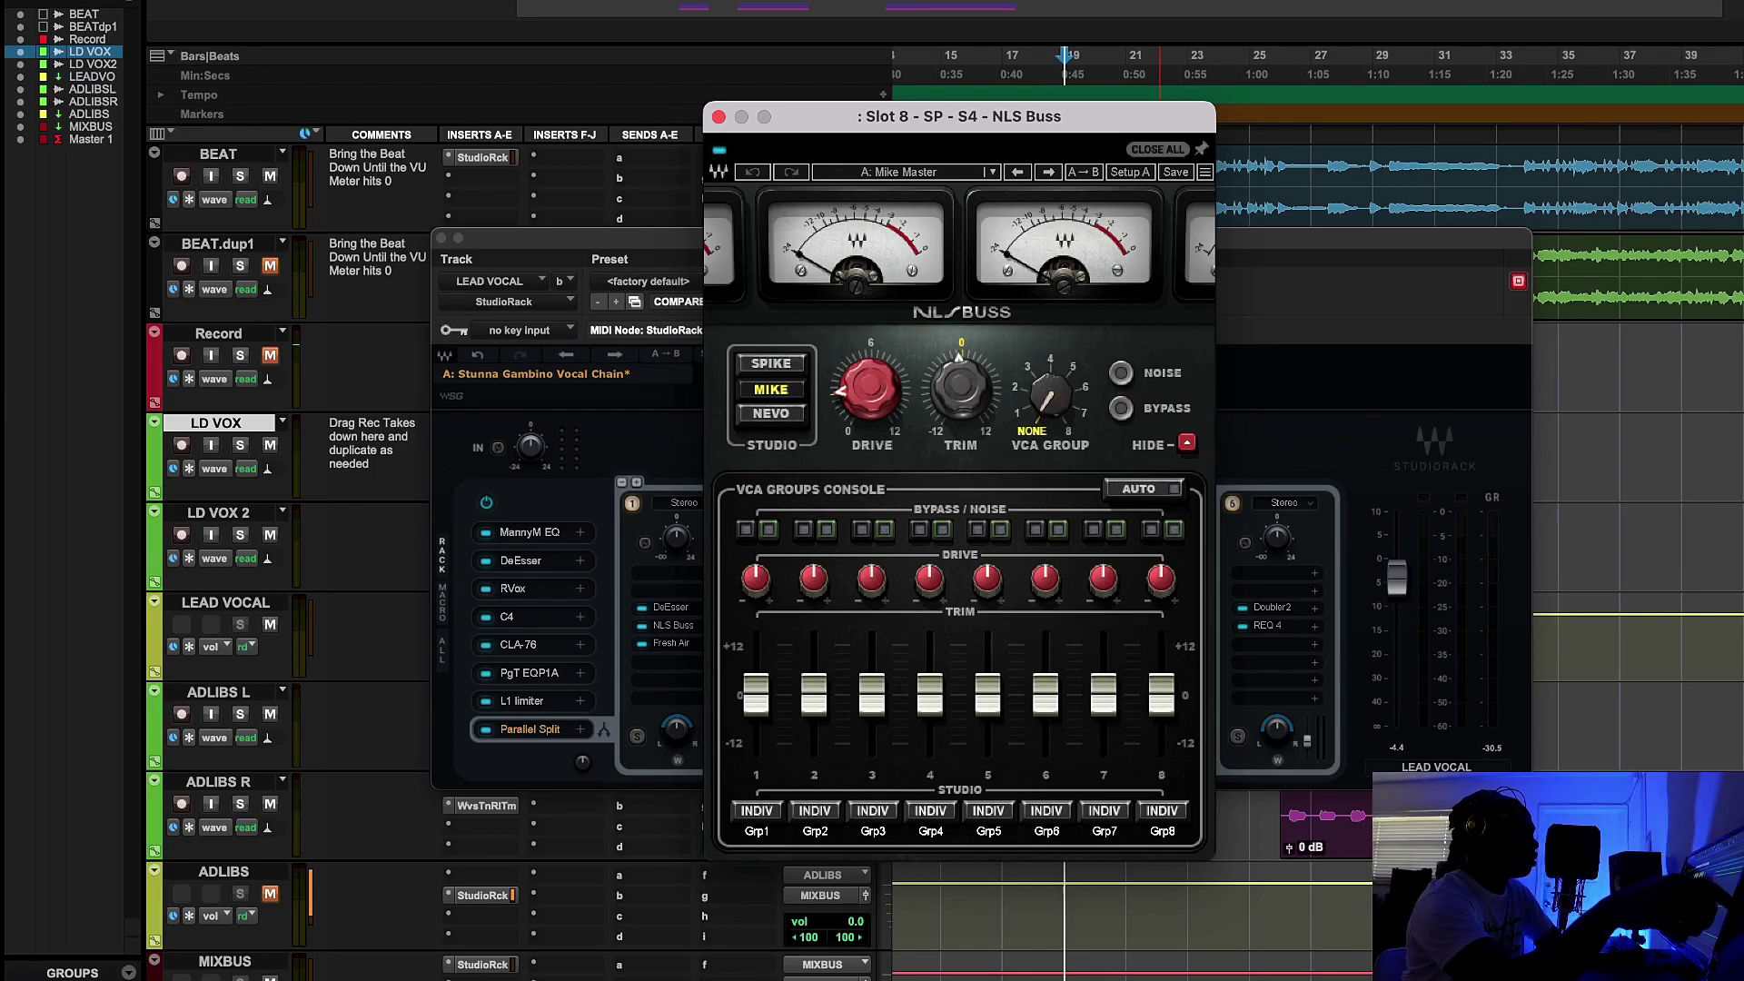
key("space")
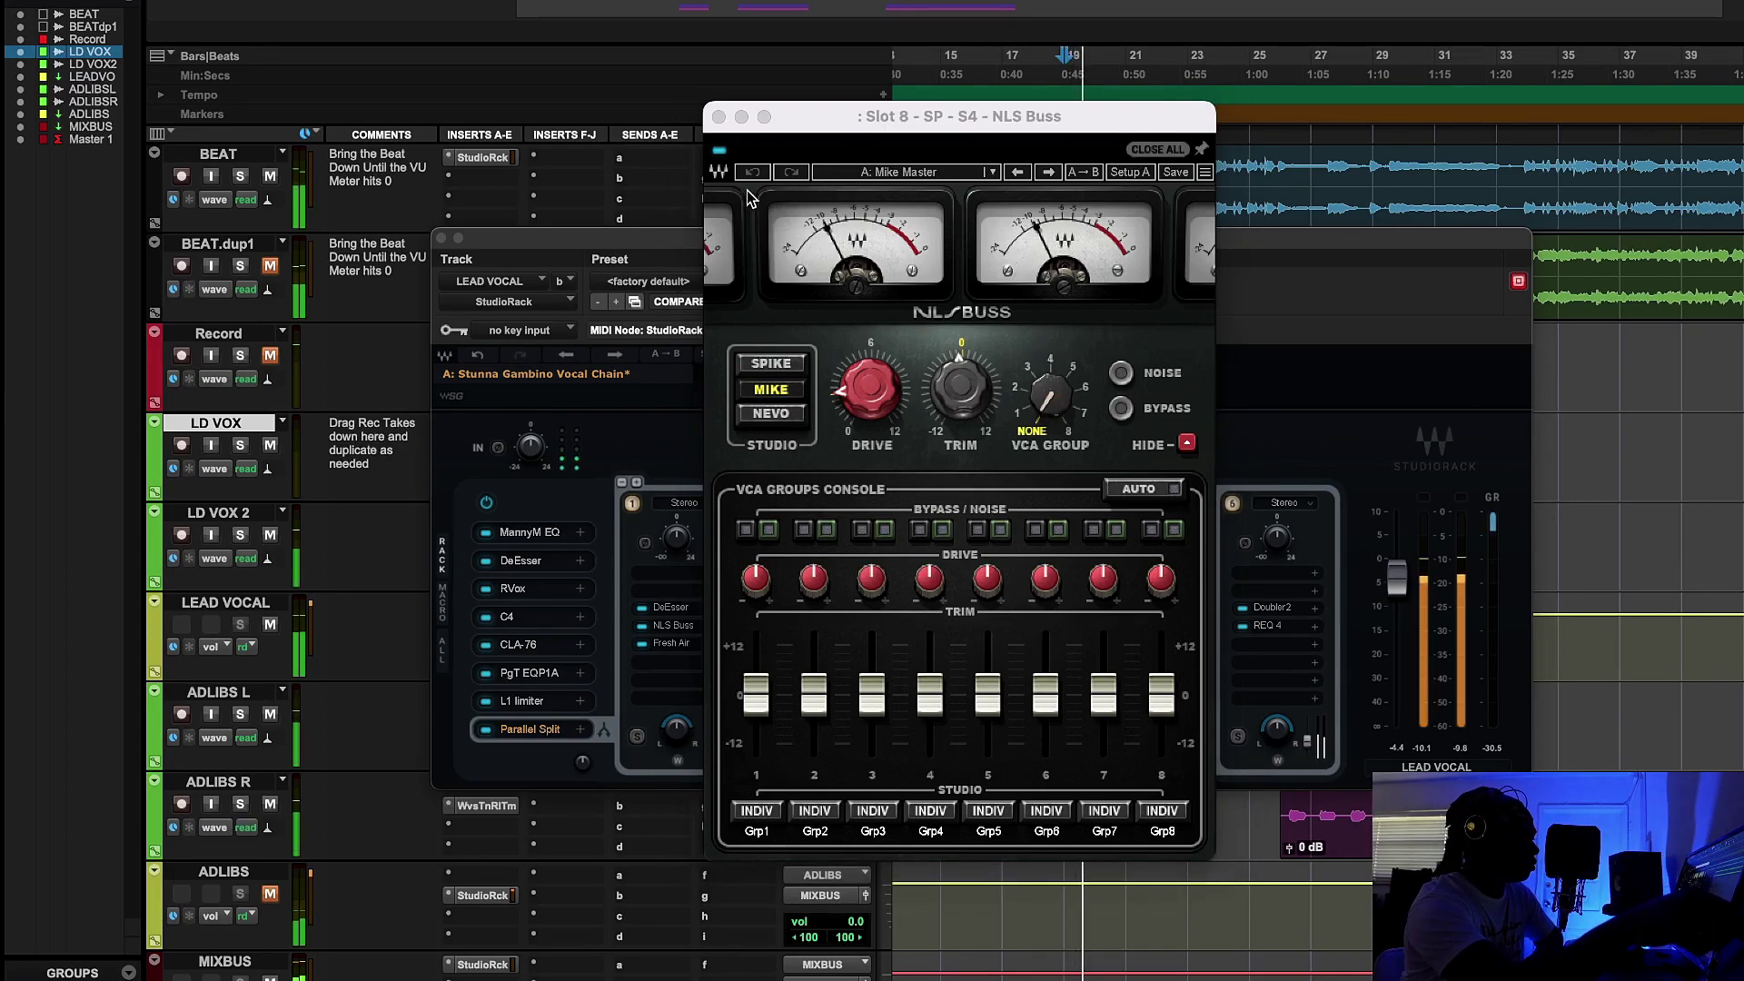
left_click(719, 150)
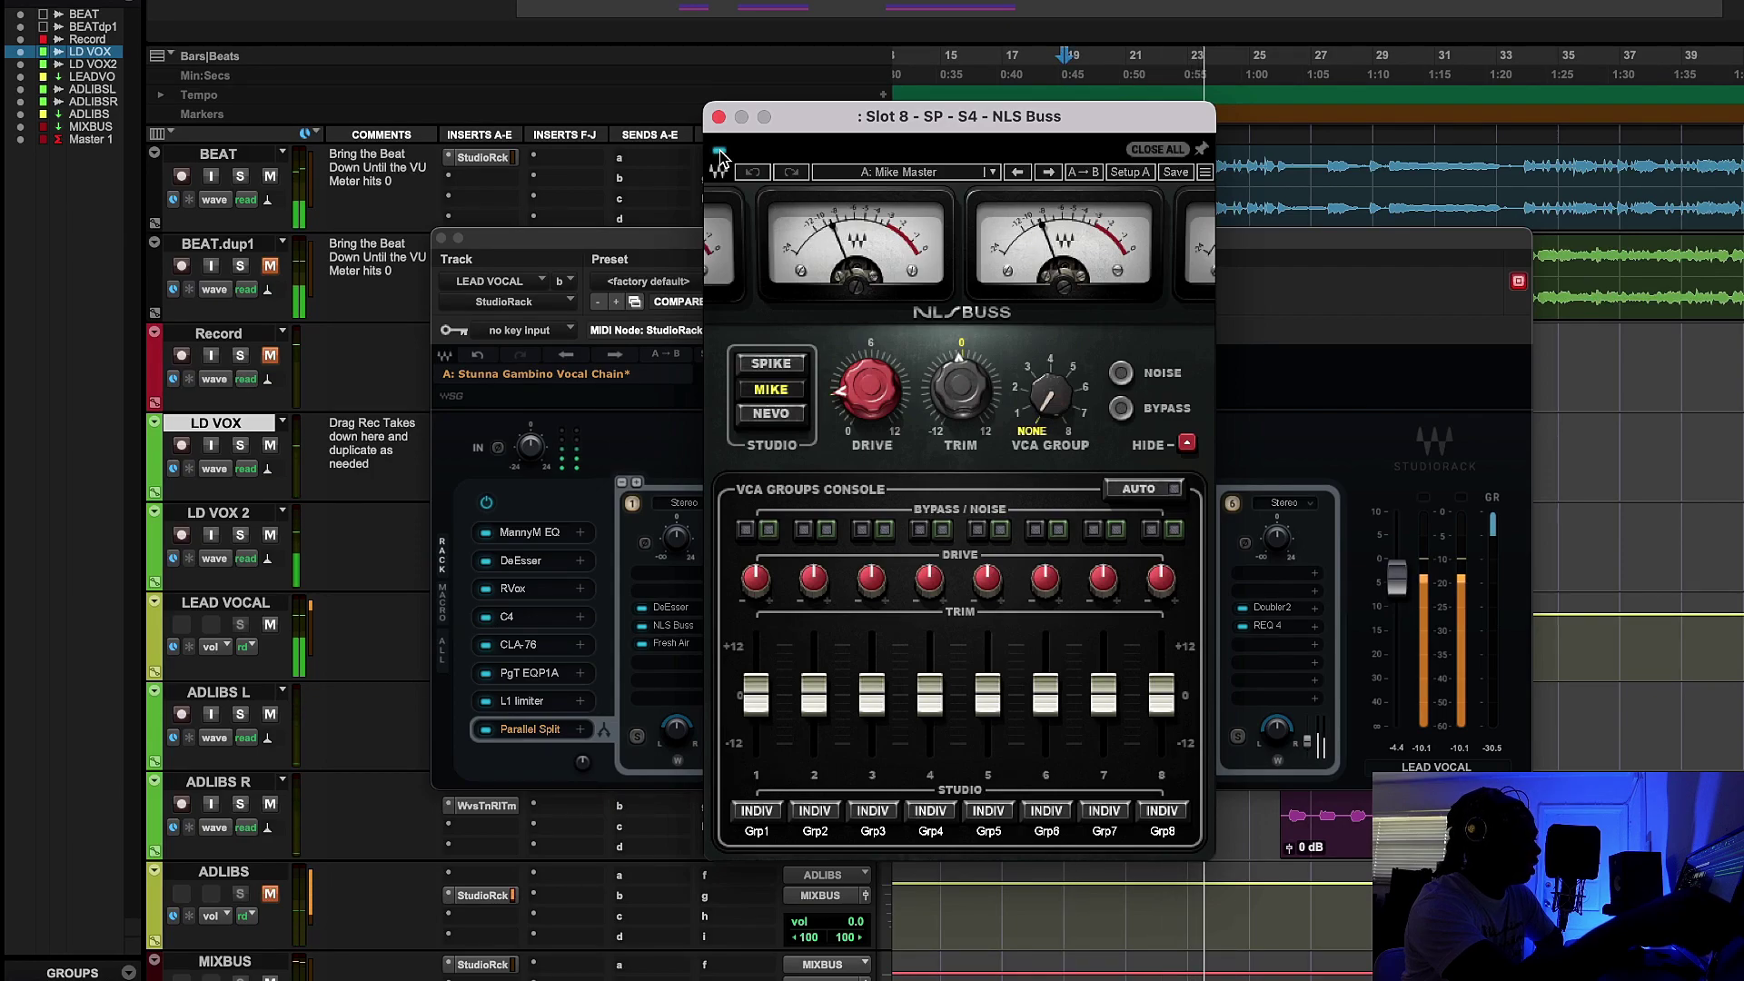
left_click(719, 153)
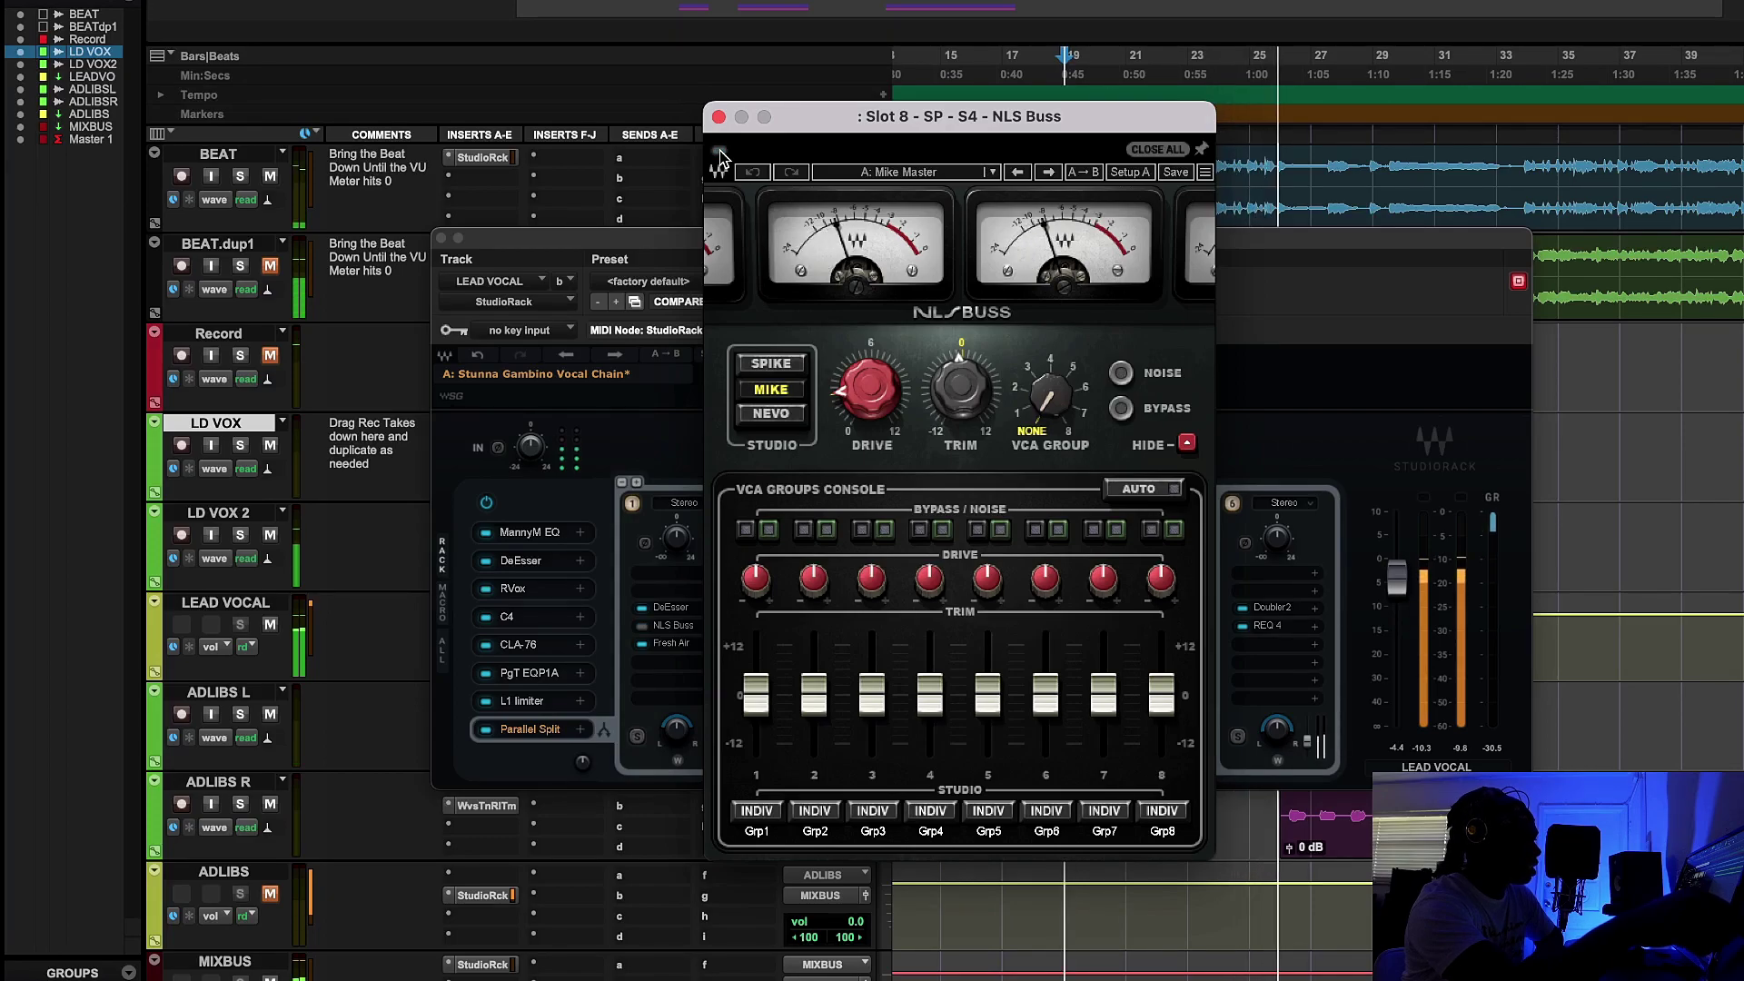
left_click(720, 153)
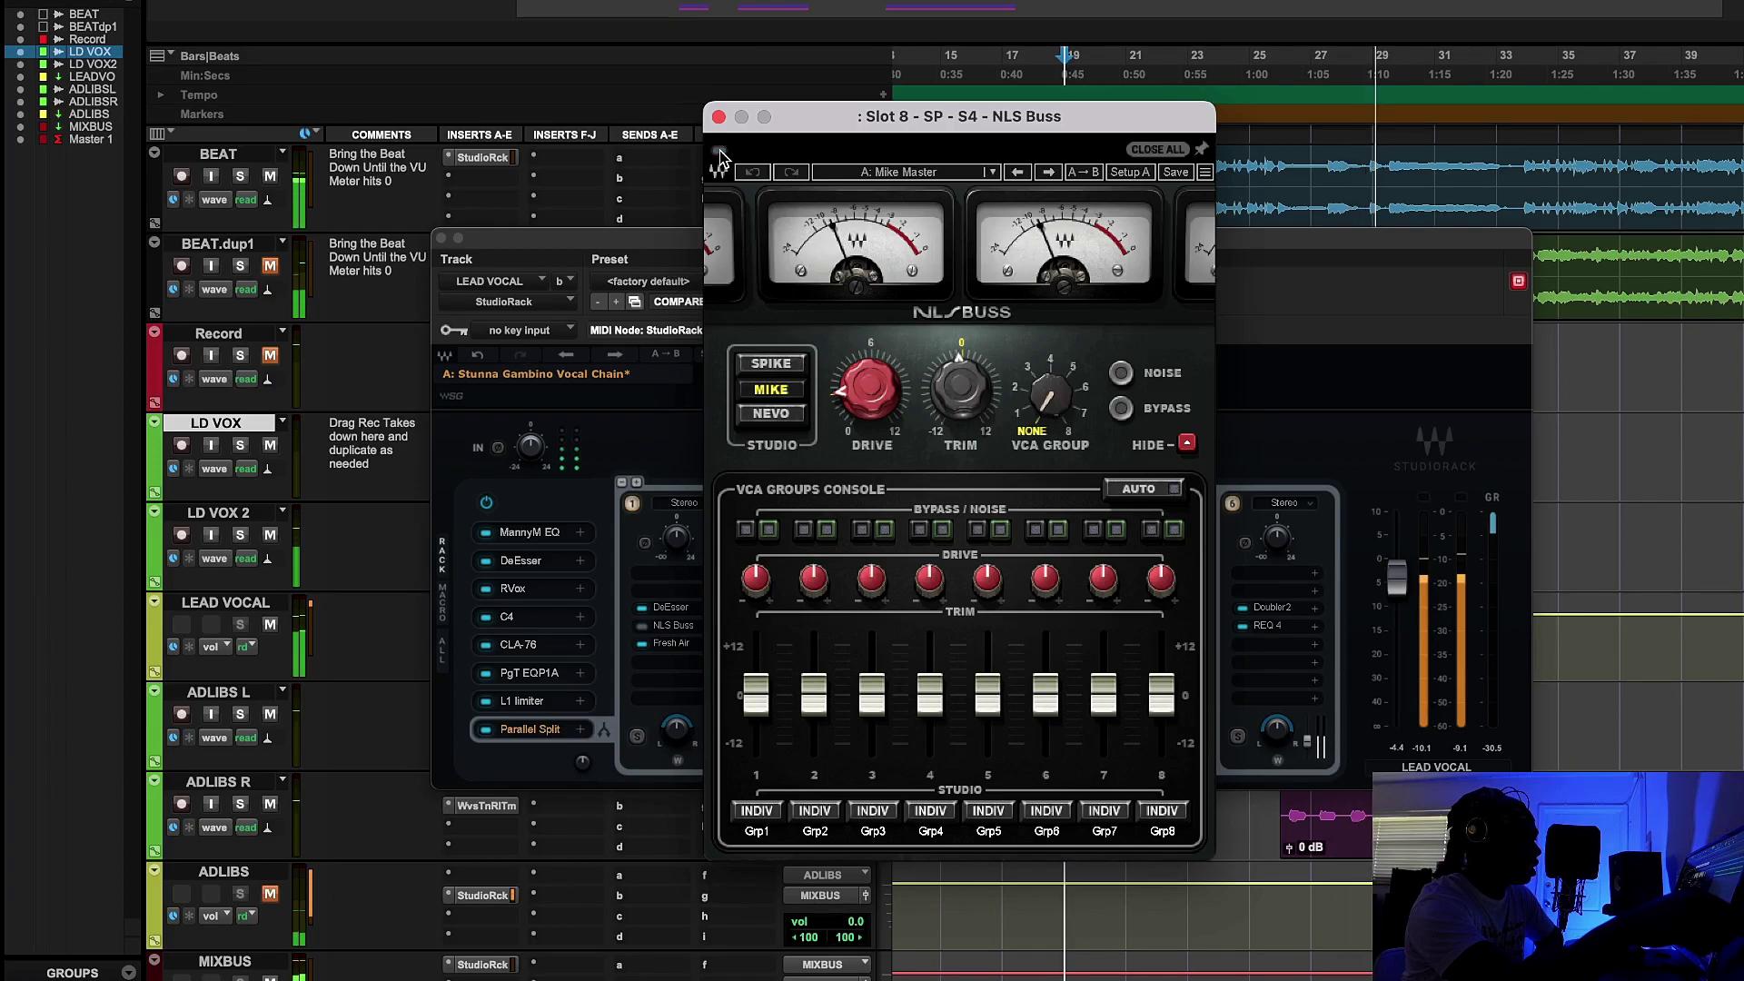
left_click(719, 152)
key("space")
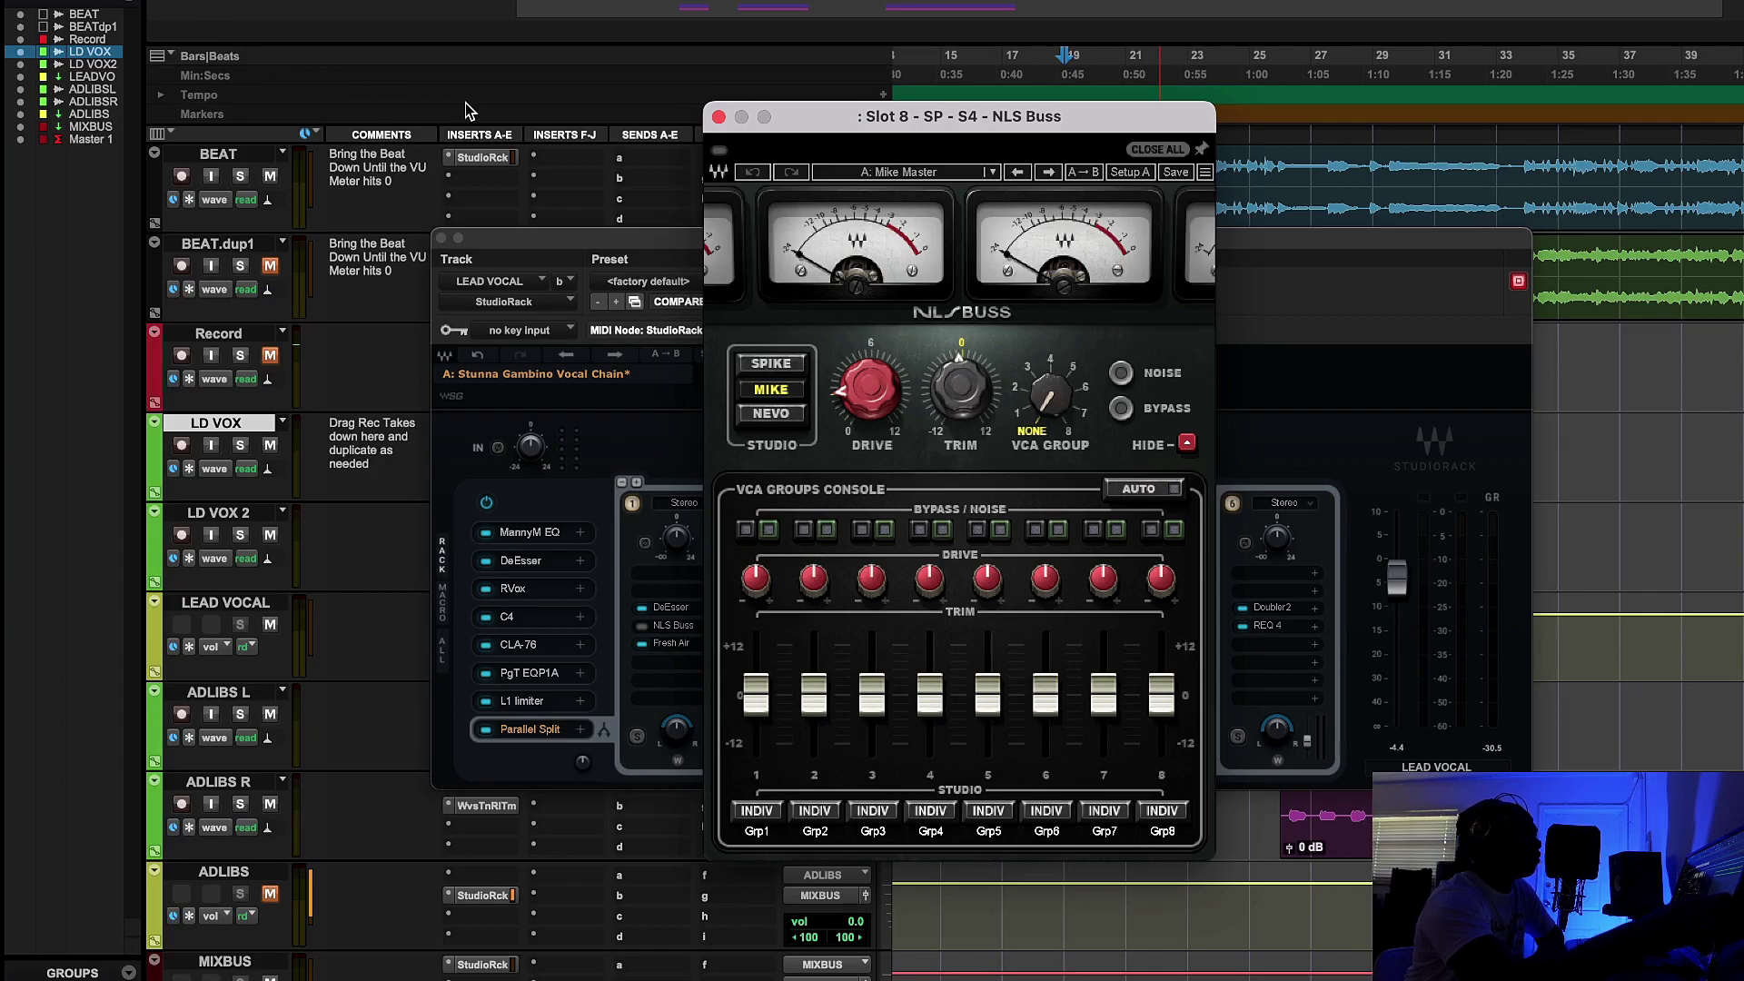
left_click(717, 118)
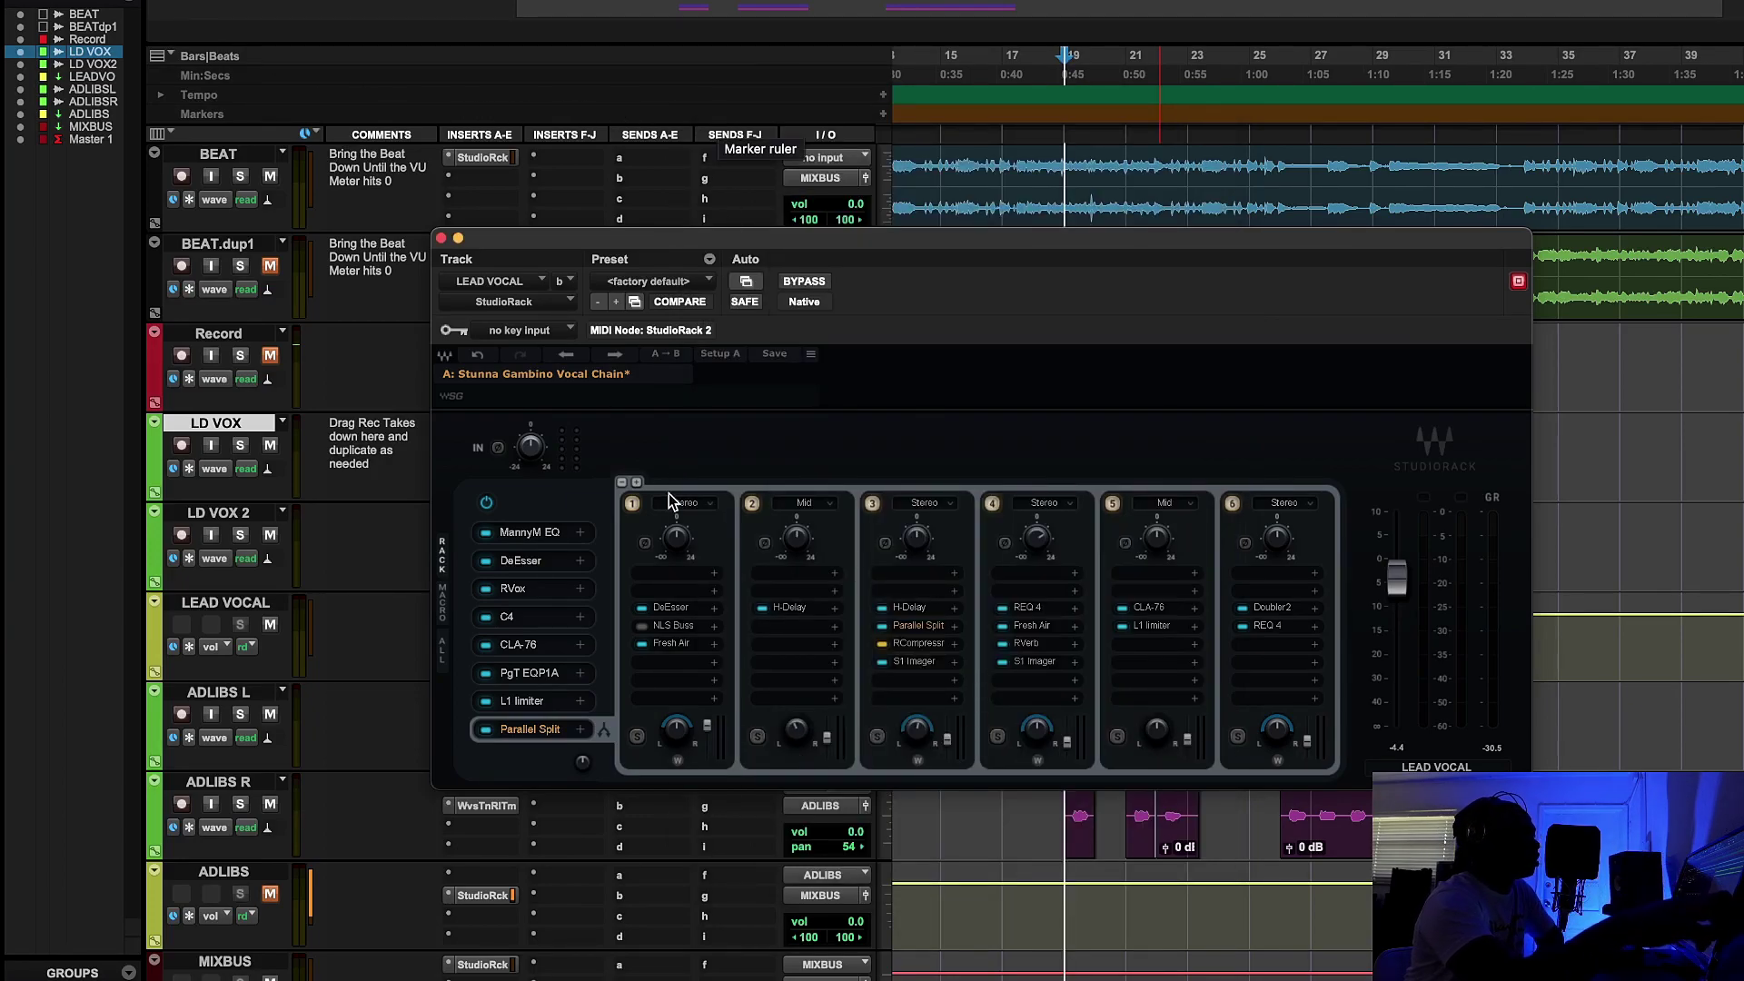
left_click(643, 626)
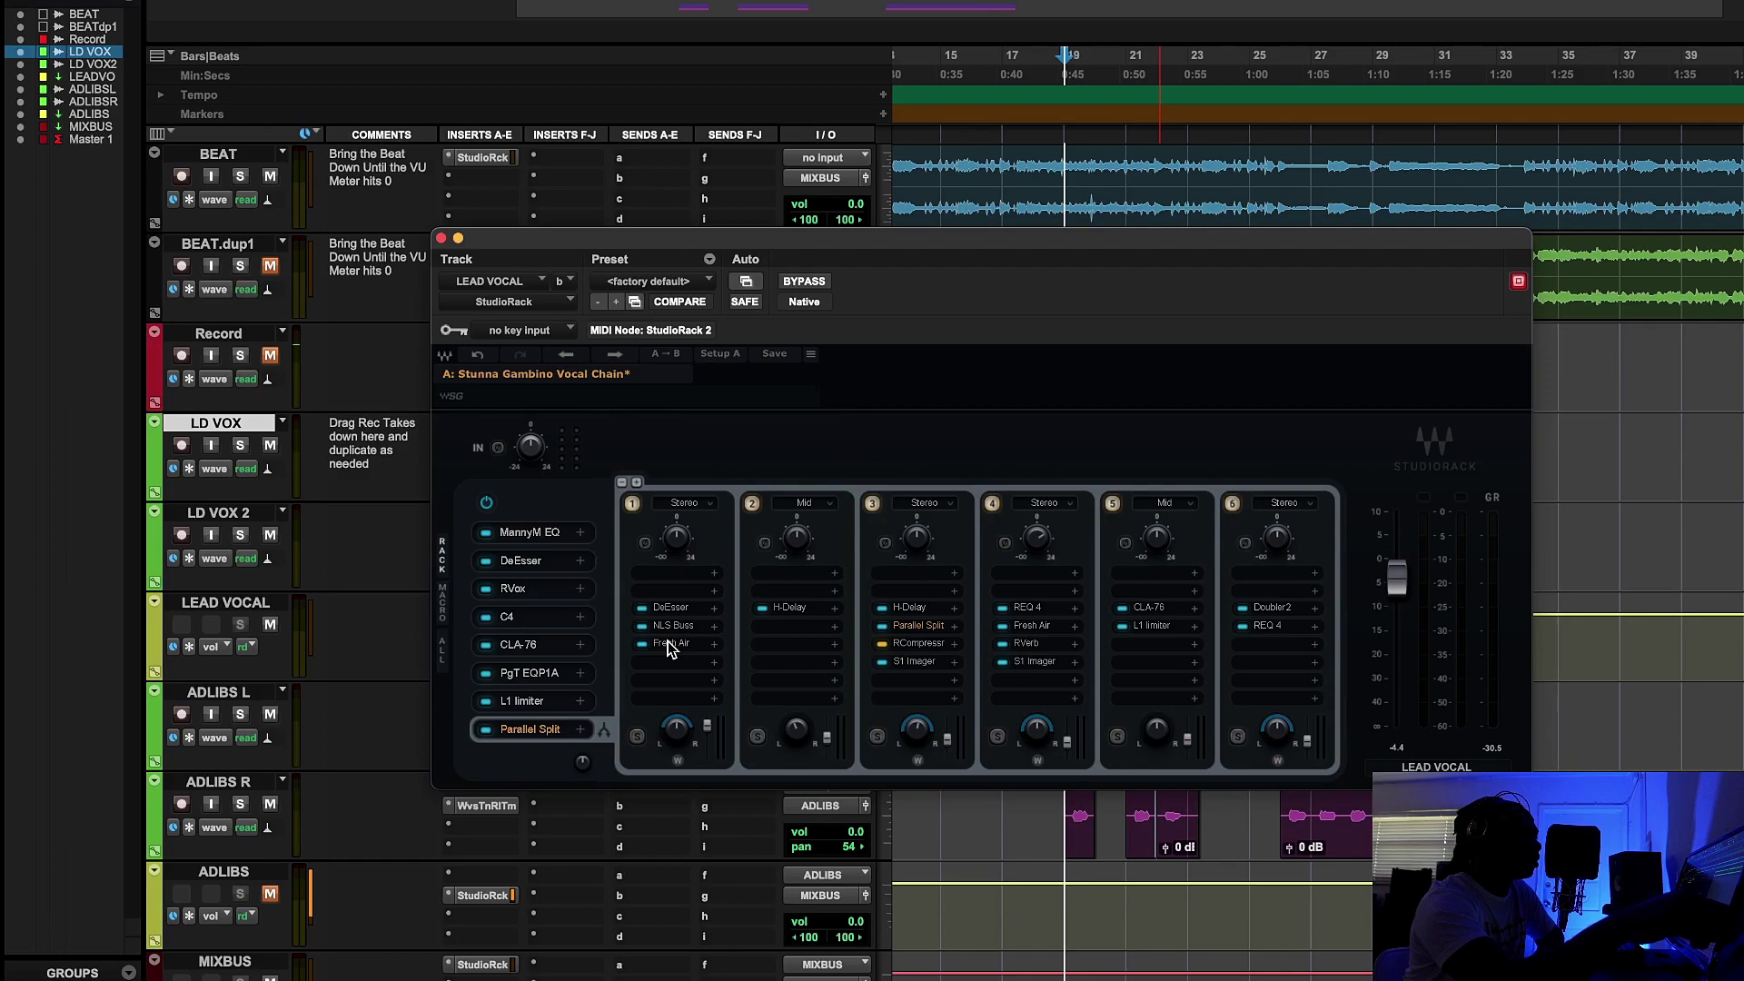
Step: Open Fresh Air in parallel rack 1, compare the lead vocal with it bypassed and active, and close it after stopping playback
left_click(670, 643)
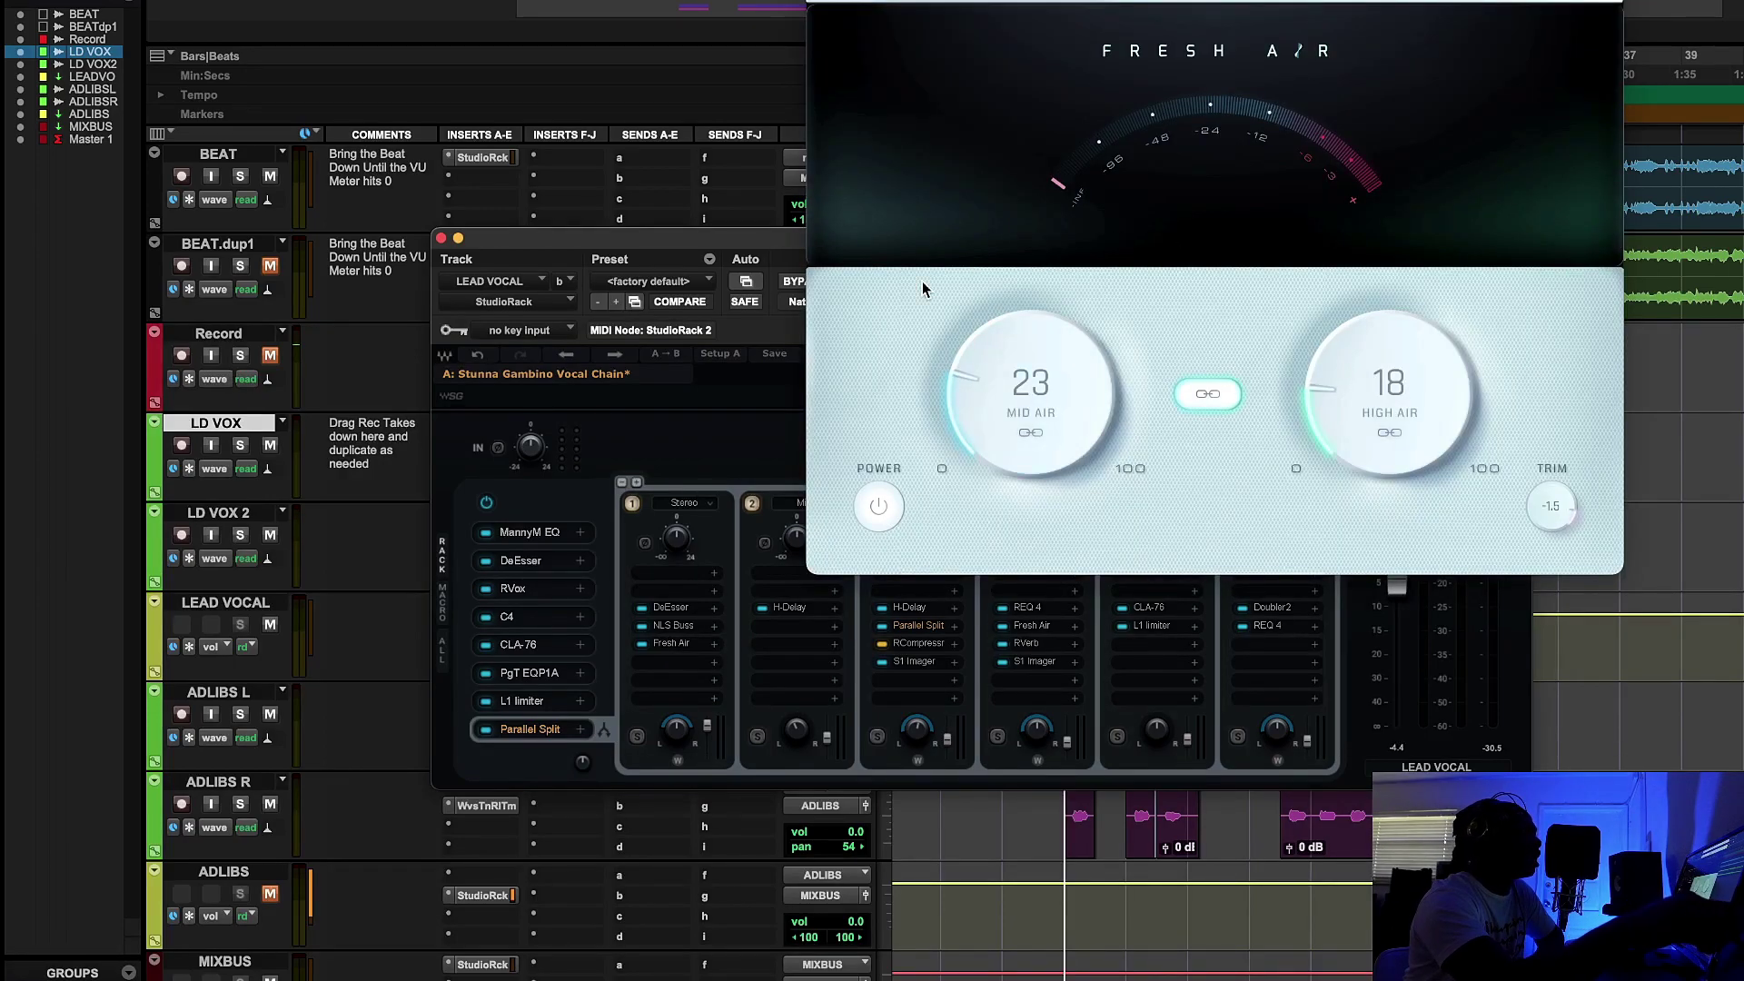
left_click_drag(1167, 1, 990, 182)
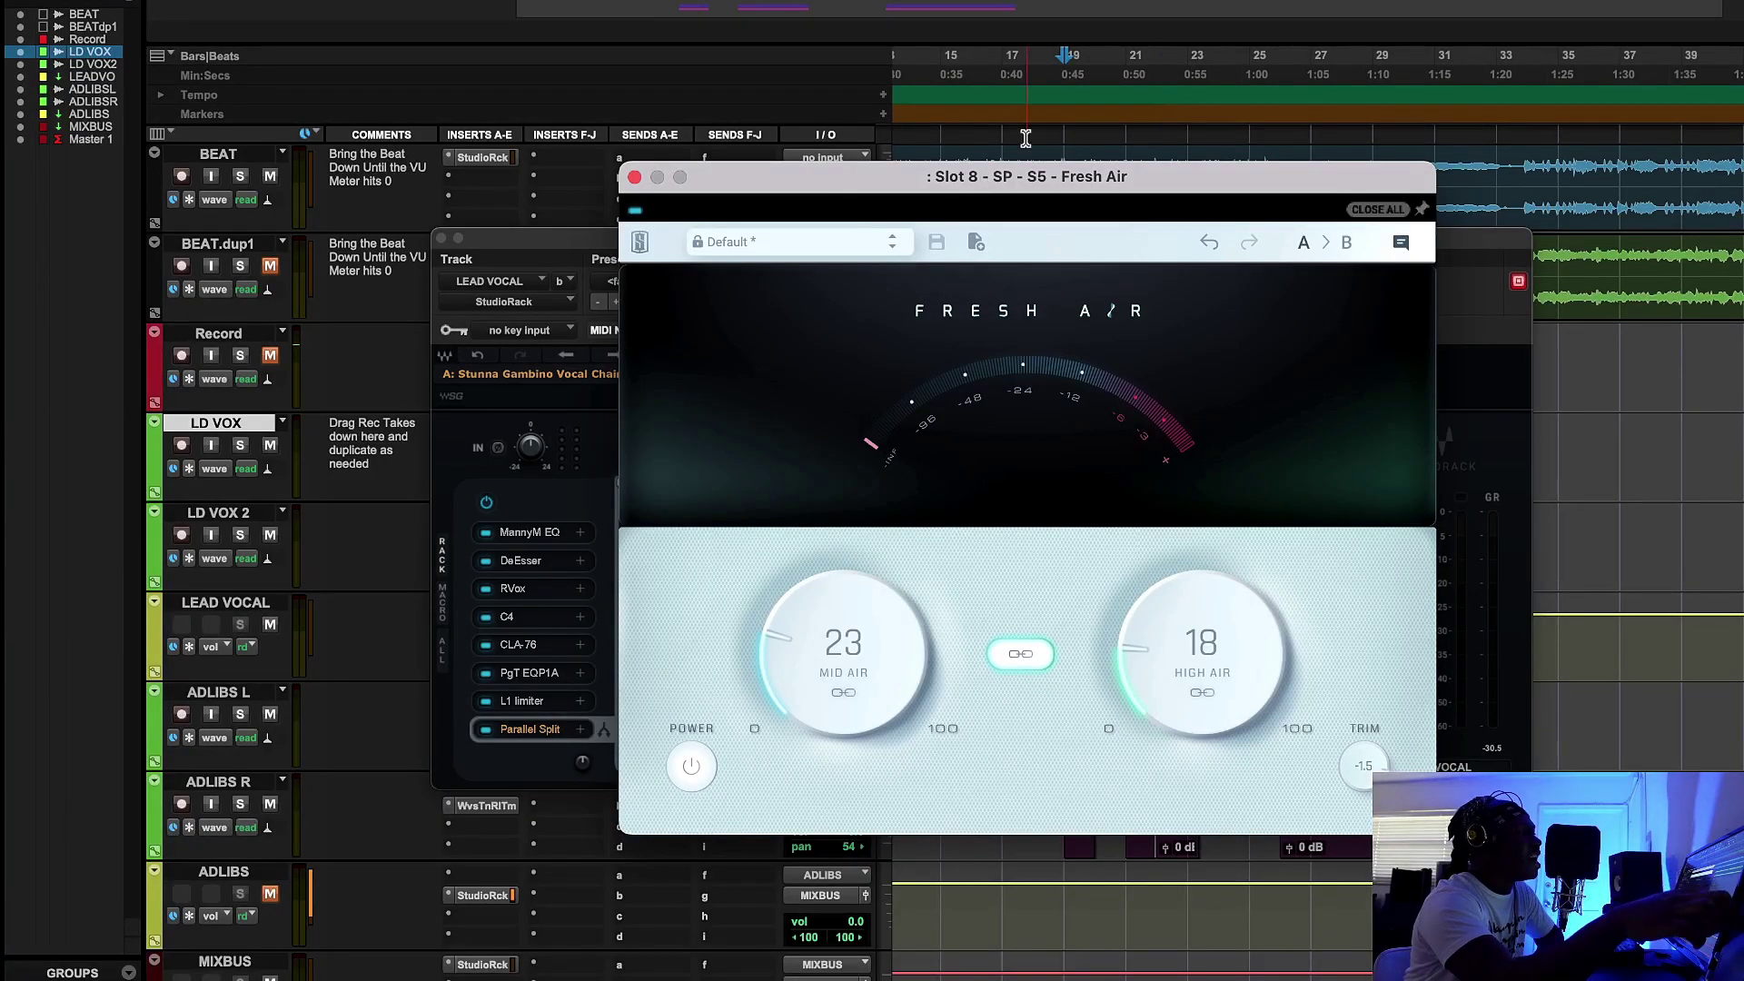
key("space")
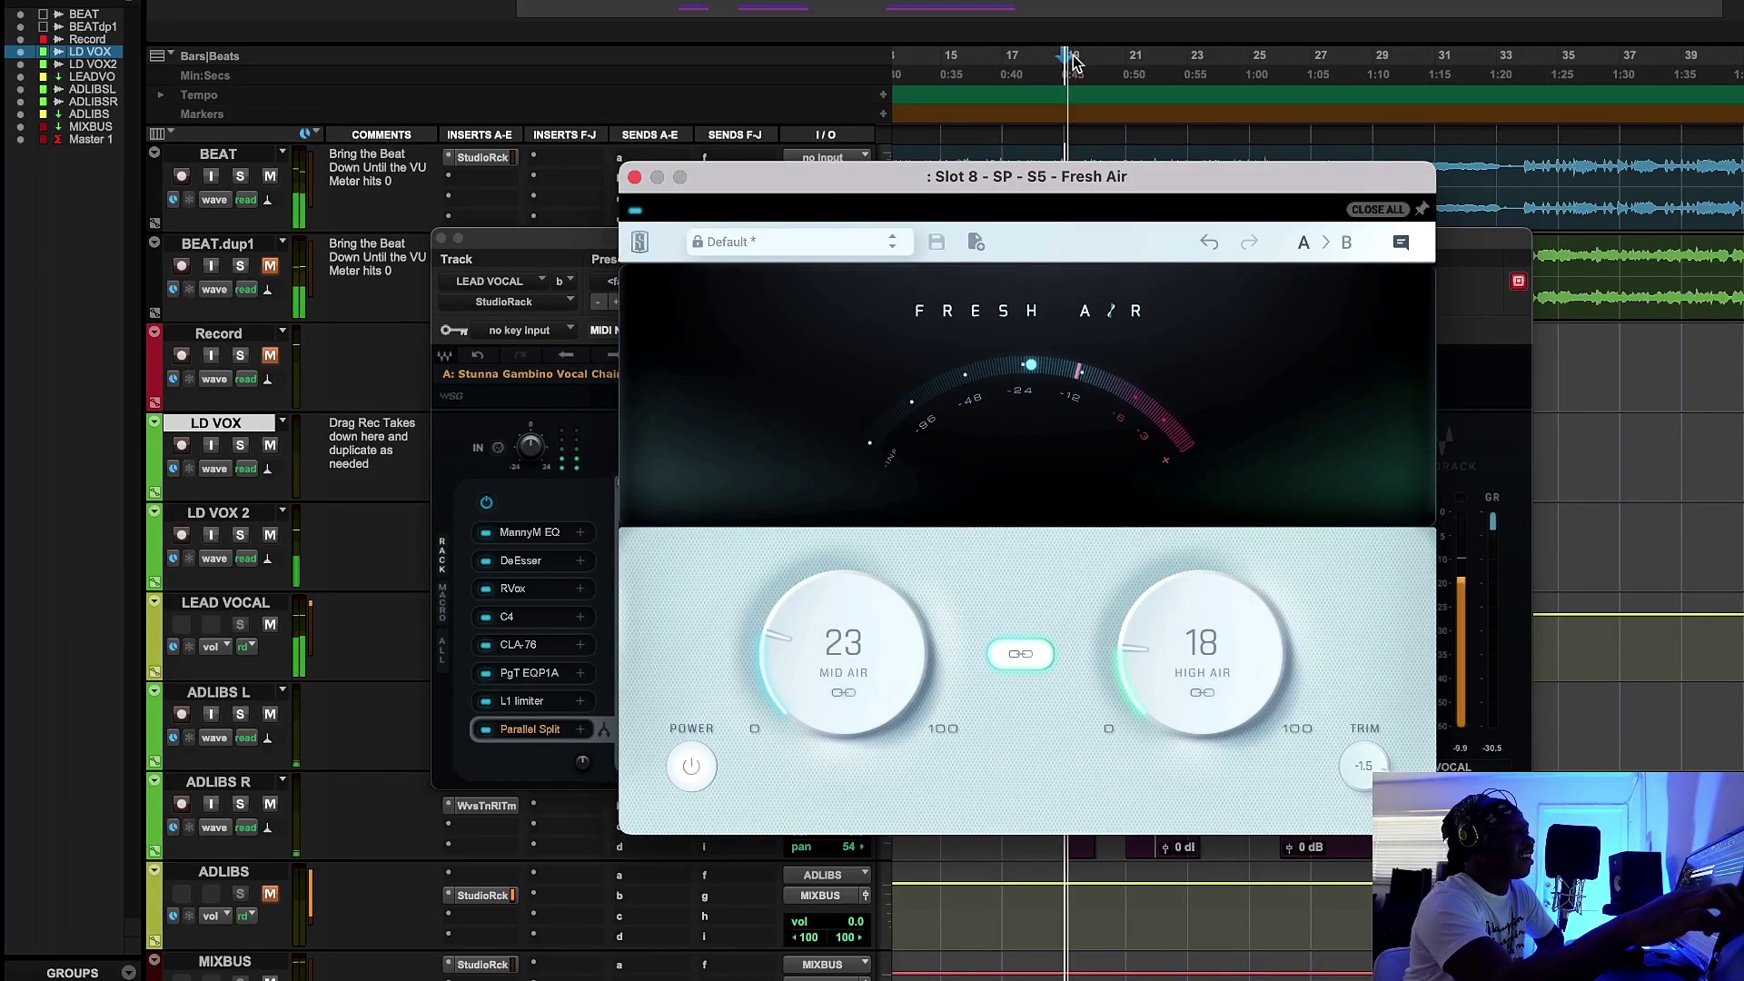
left_click(634, 214)
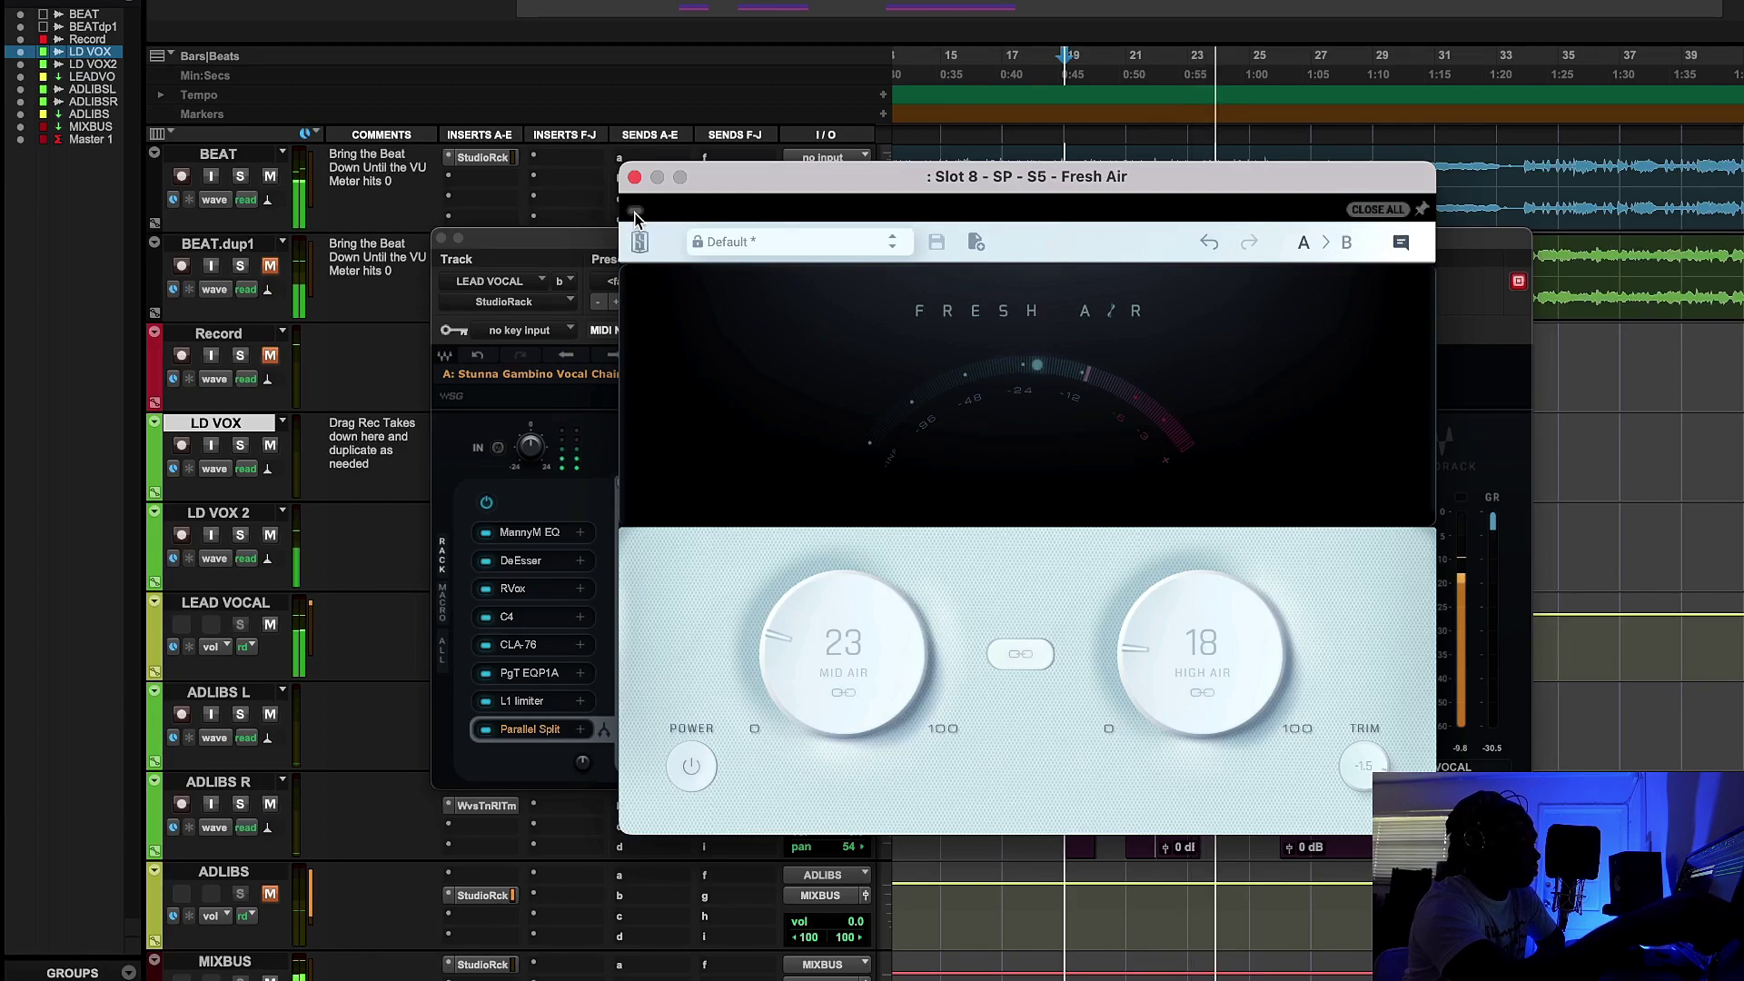
left_click(634, 213)
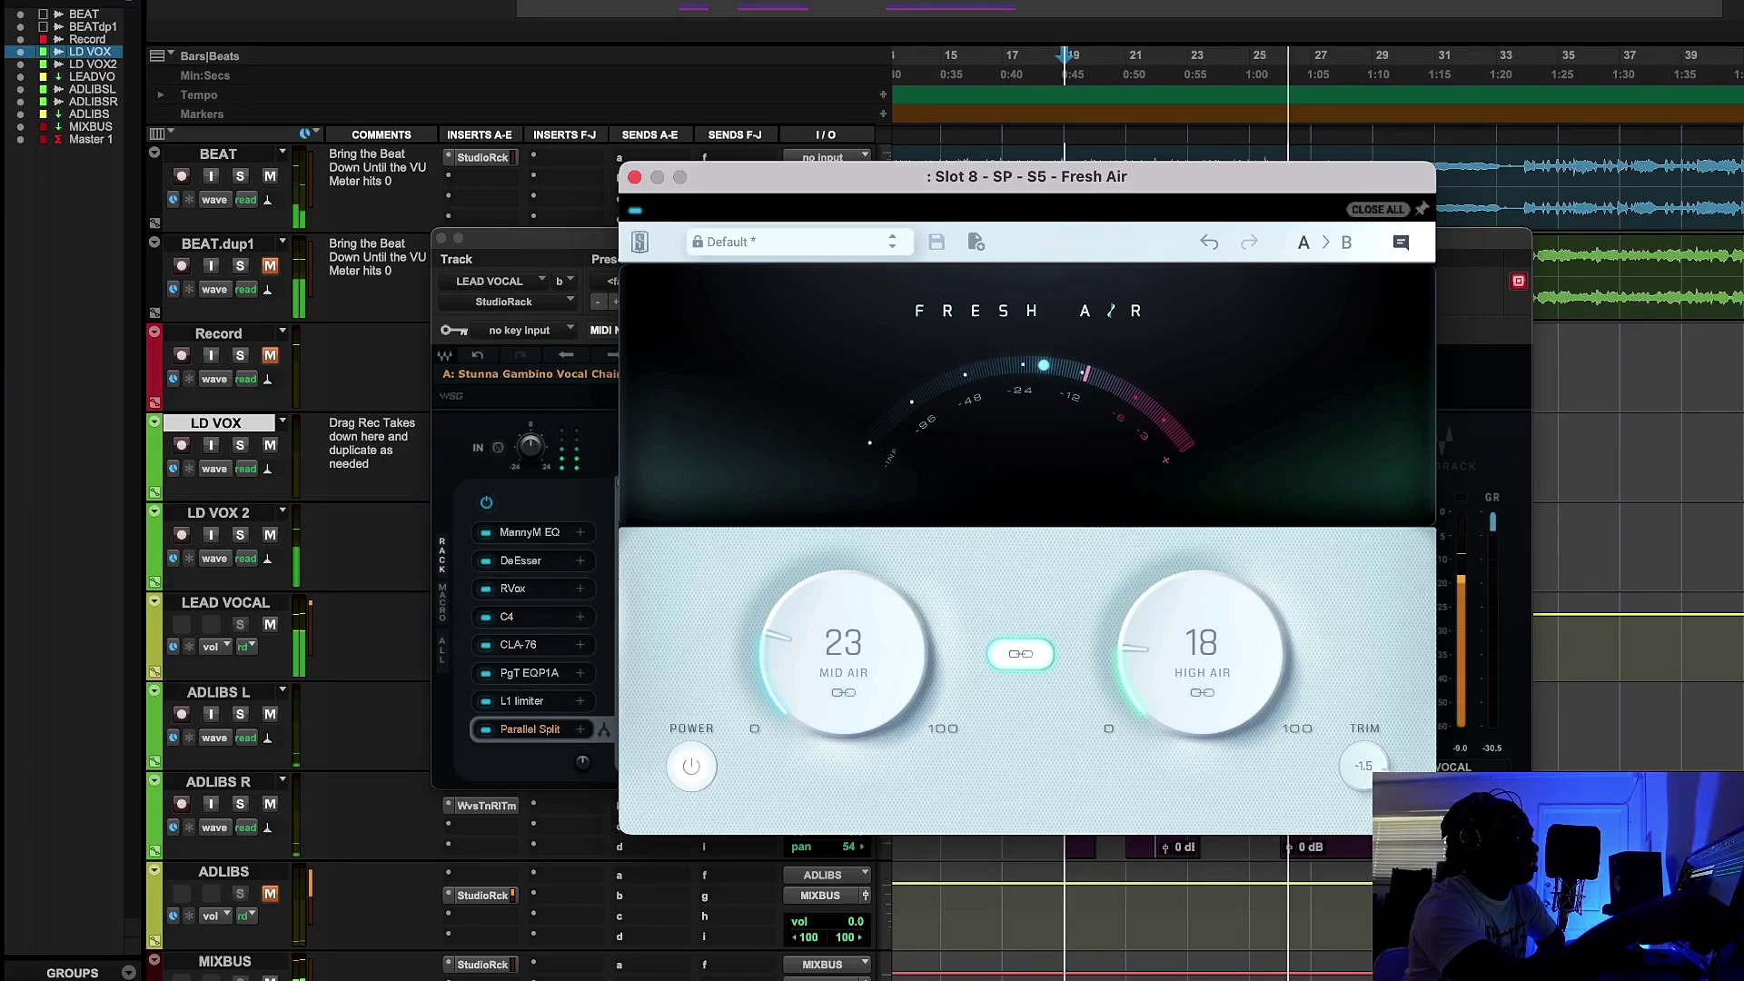
key("space")
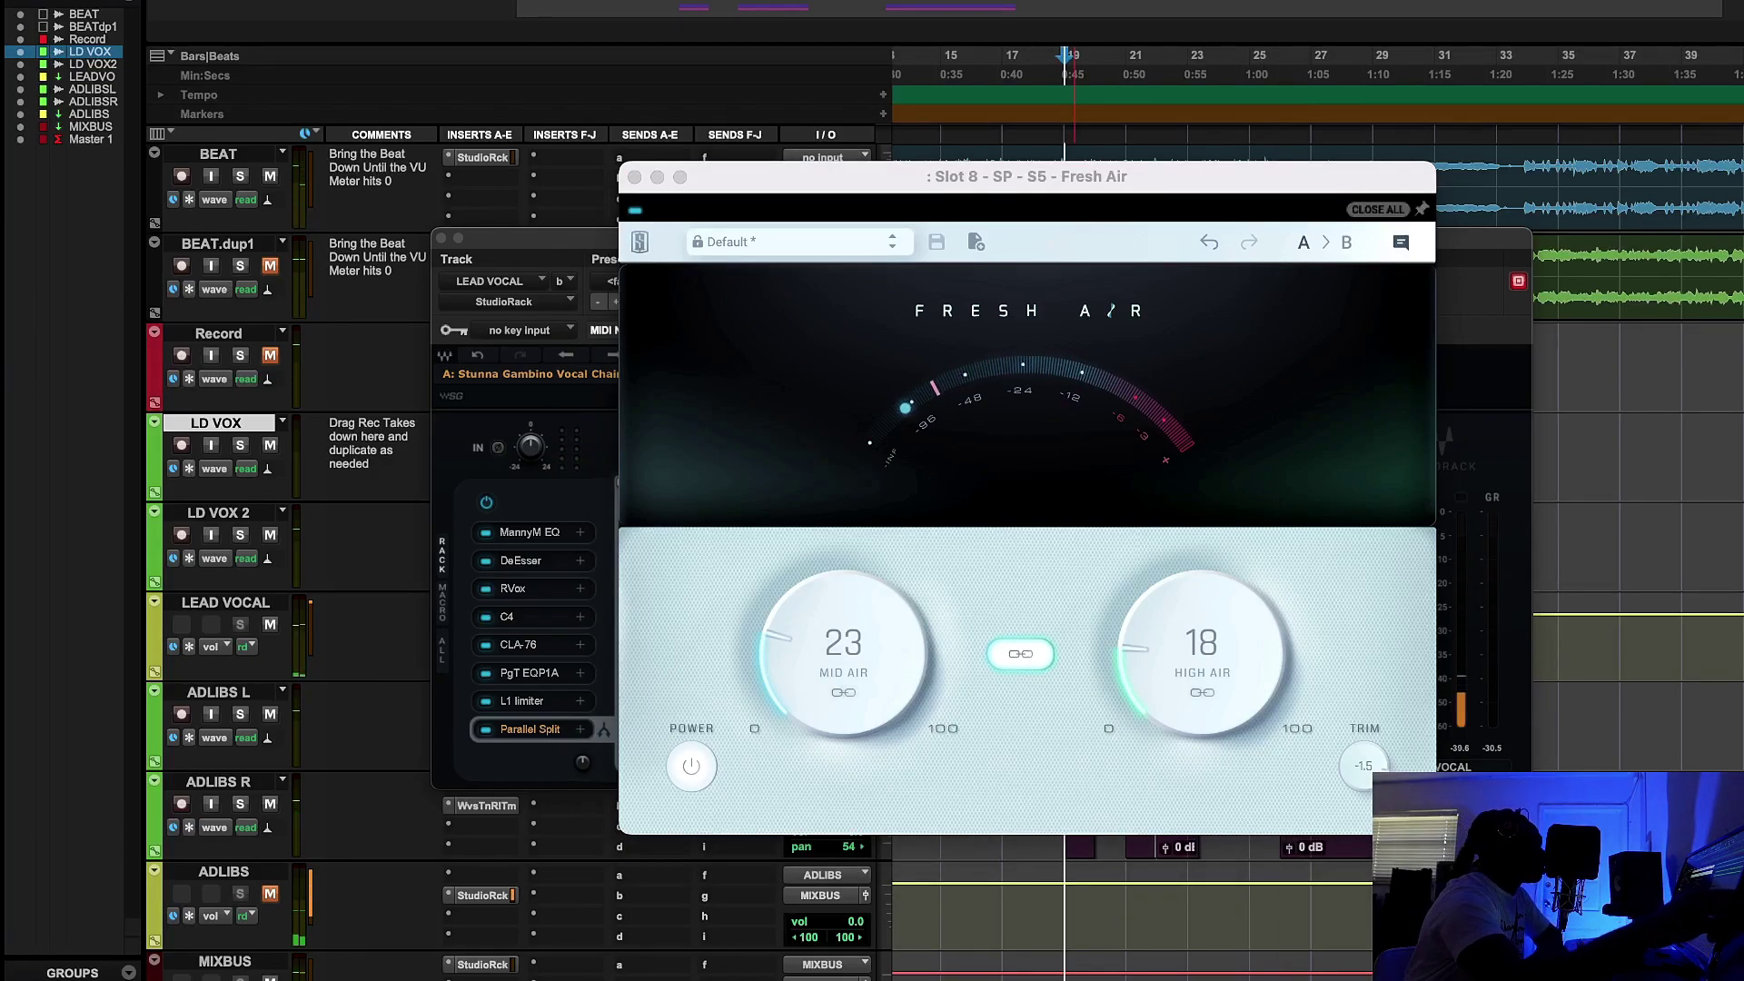
left_click_drag(911, 191, 1088, 171)
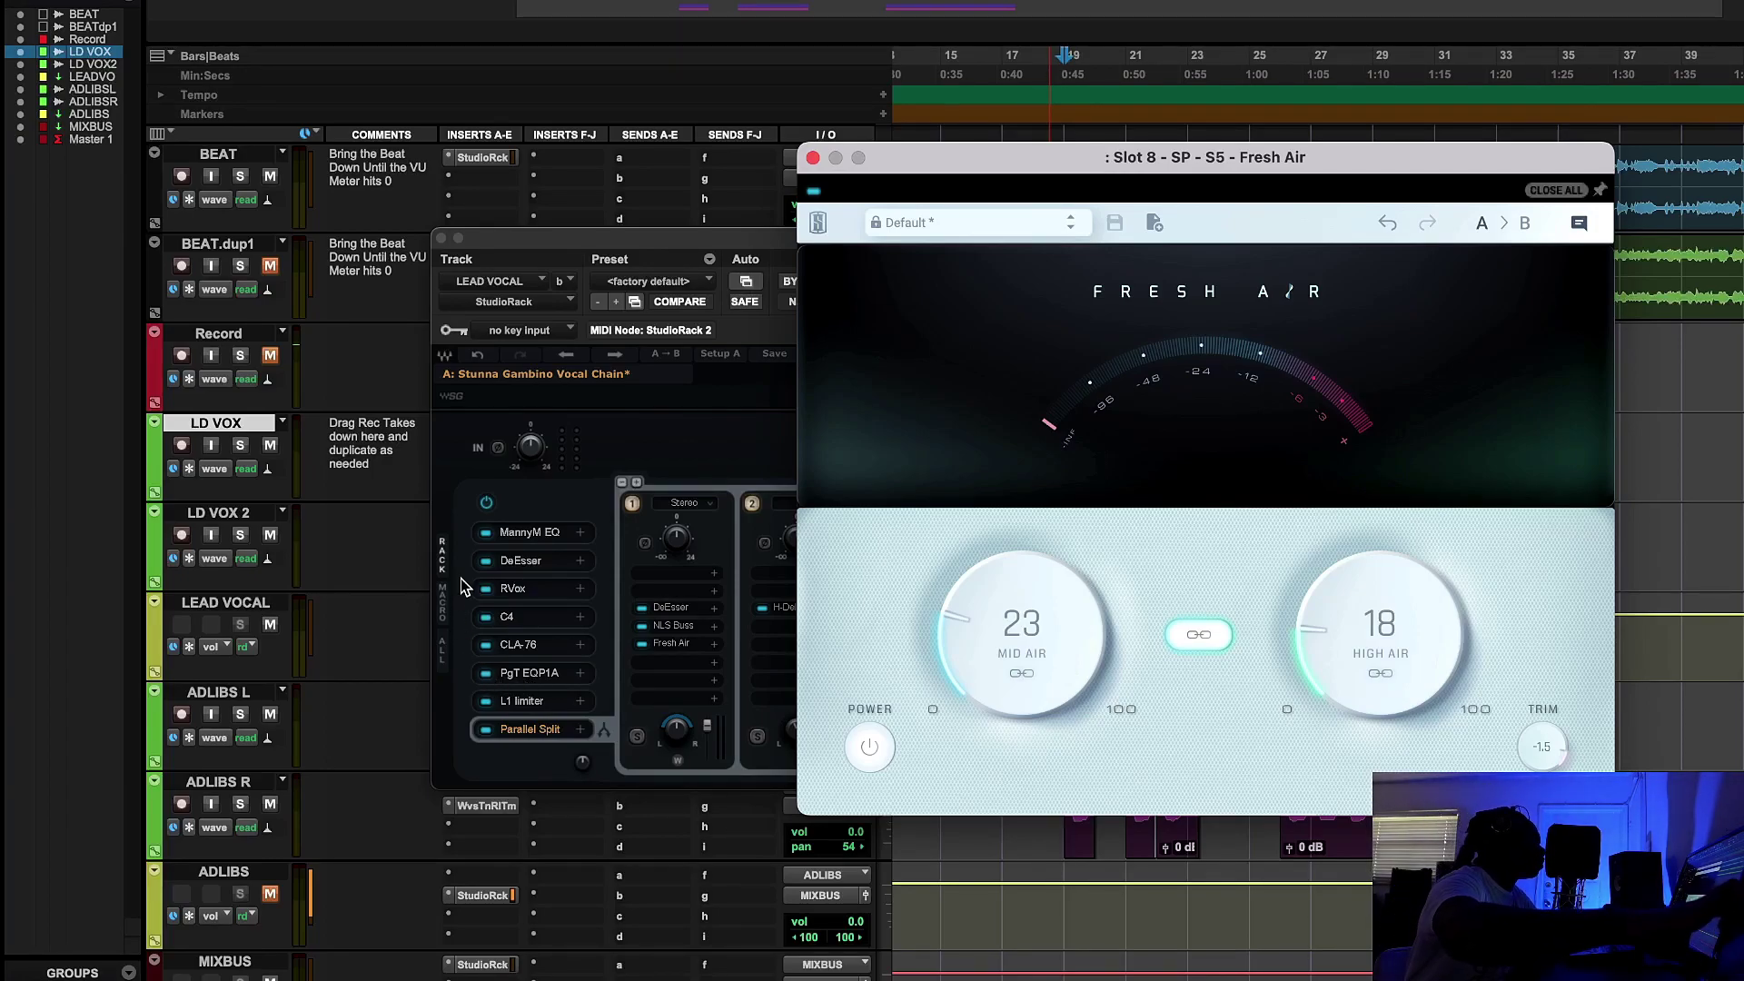
left_click(813, 158)
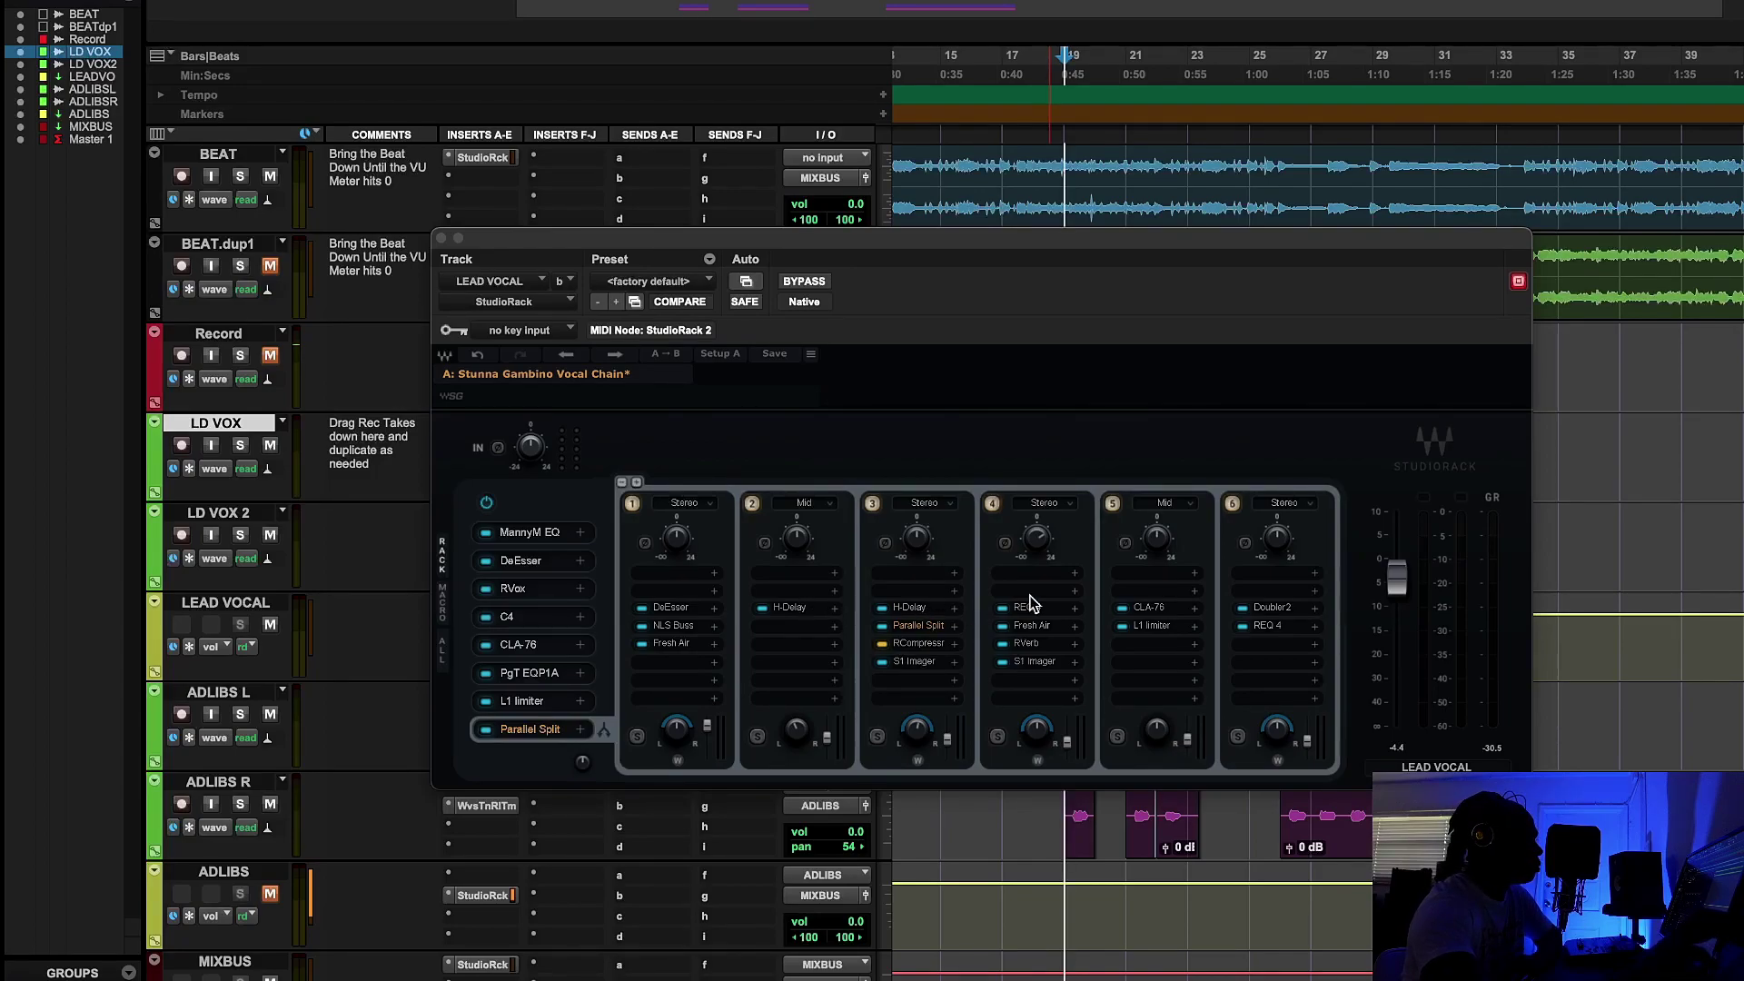
Step: Review the REQ 4 and Fresh Air settings in parallel rack 4 and close Fresh Air
left_click(913, 625)
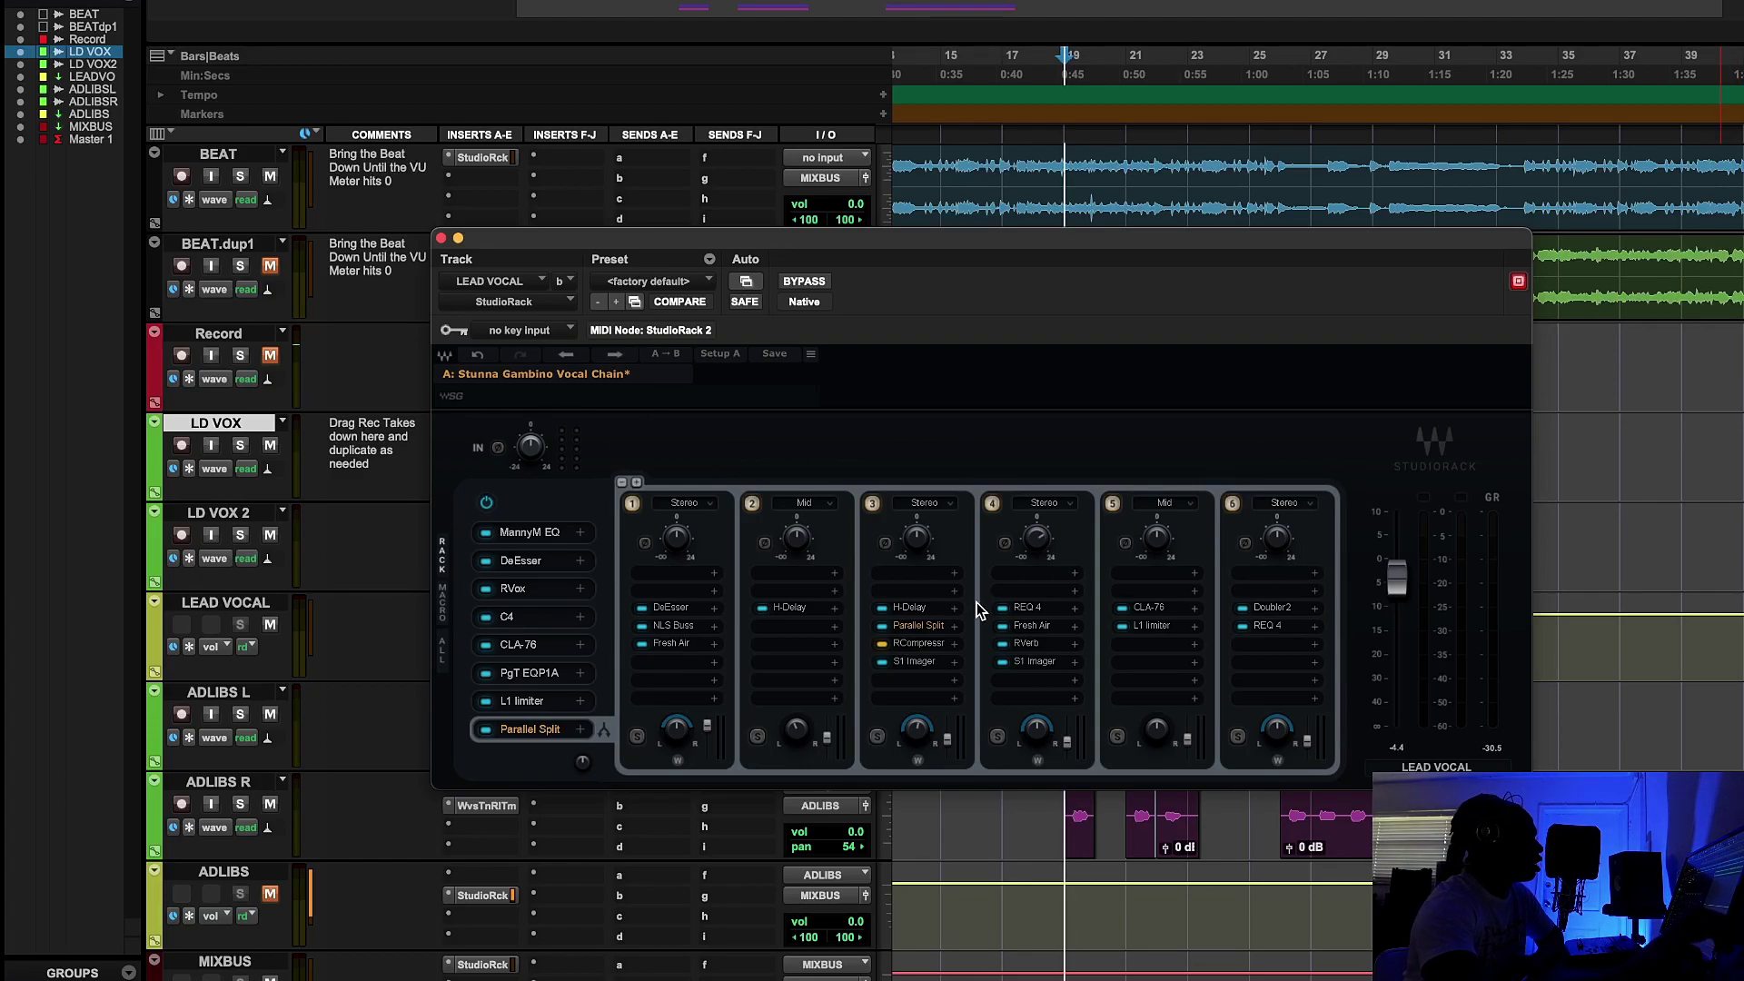
left_click(1029, 608)
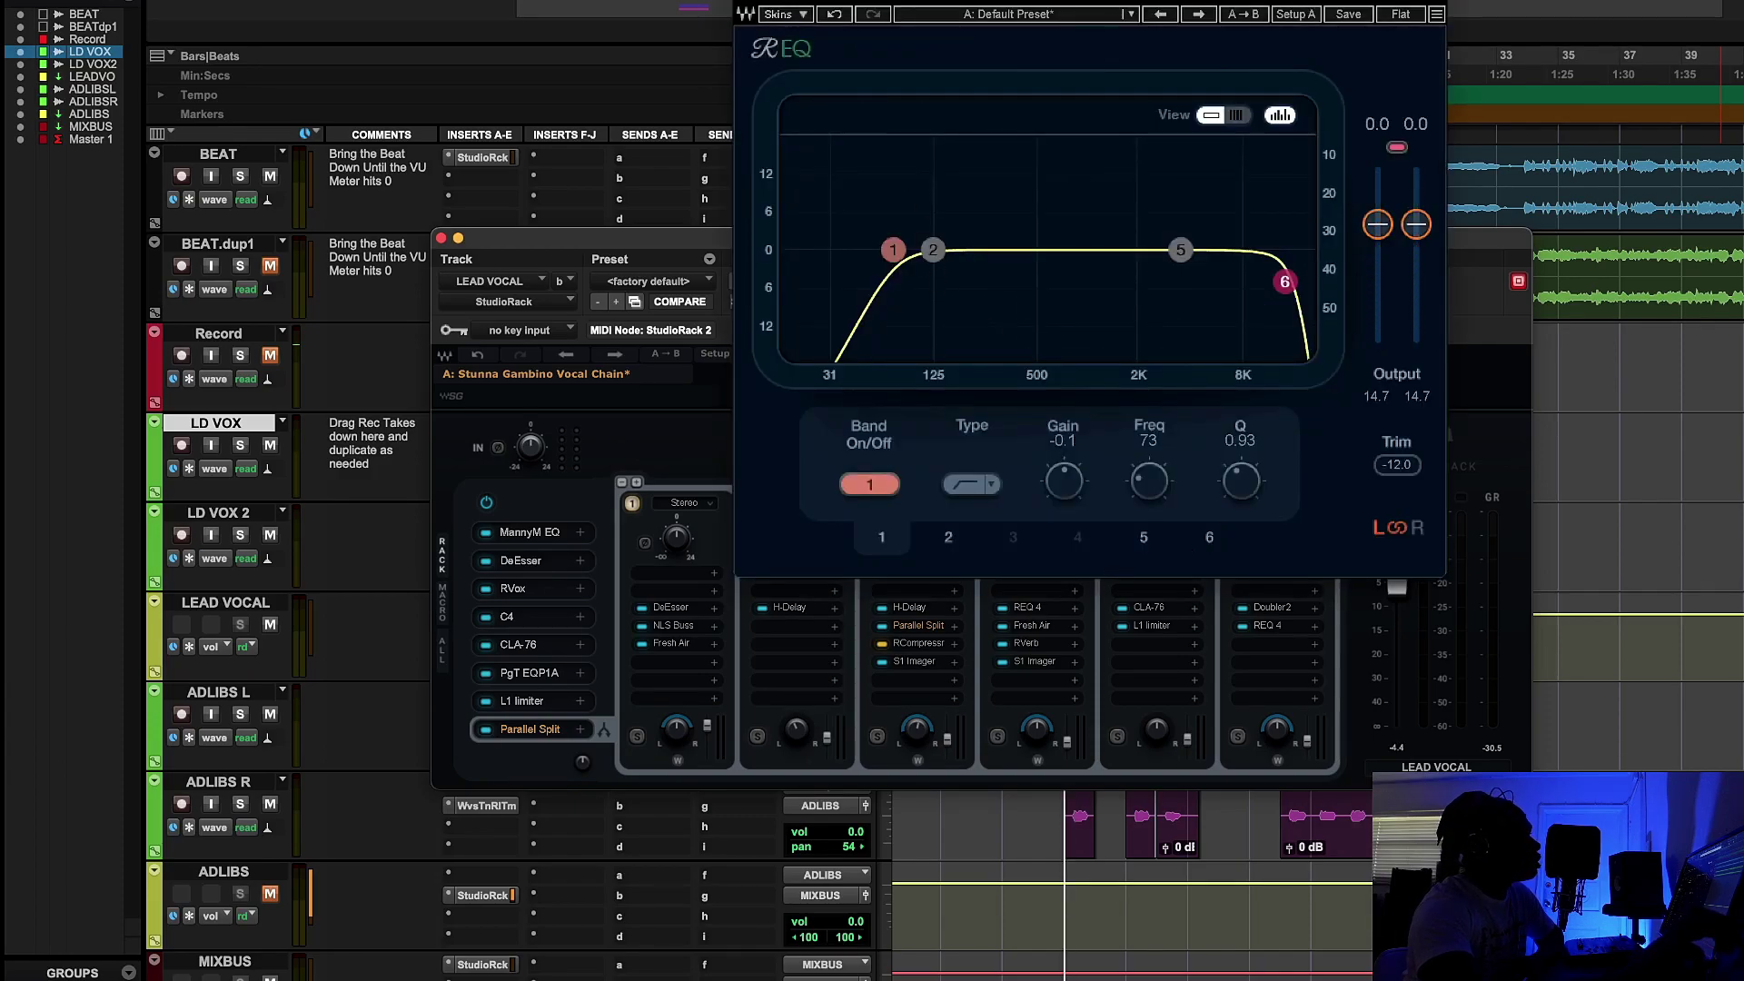
left_click(1045, 626)
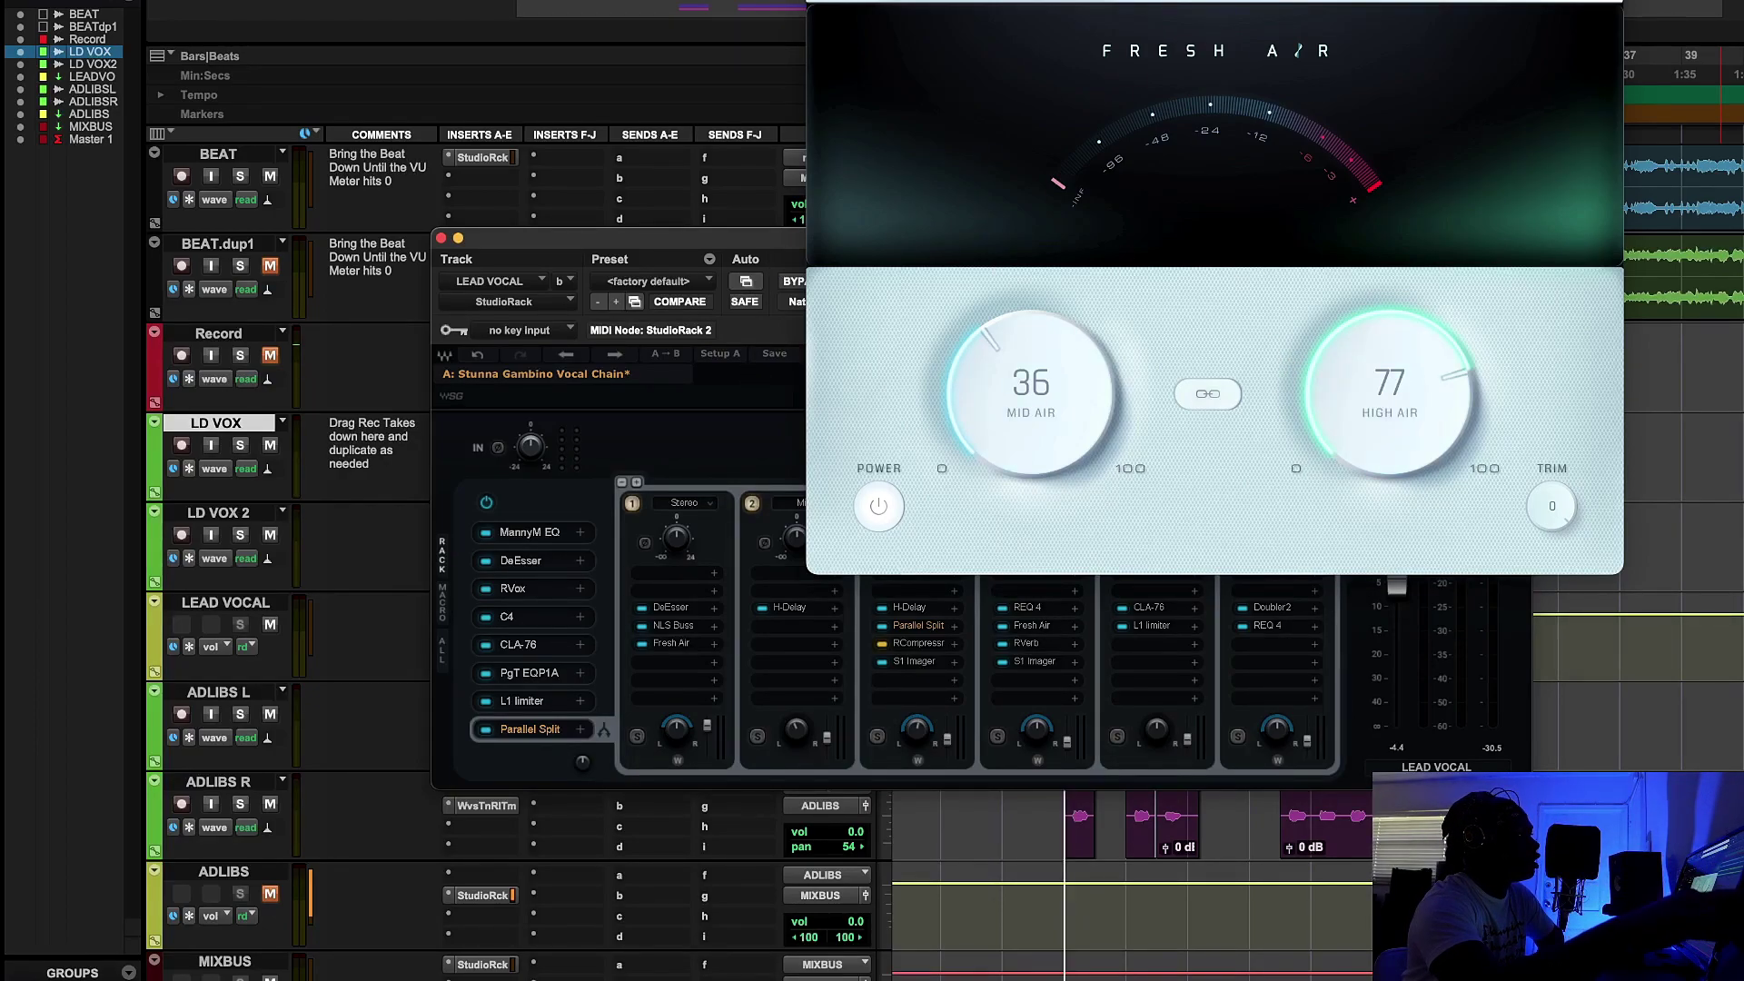
left_click(816, 1)
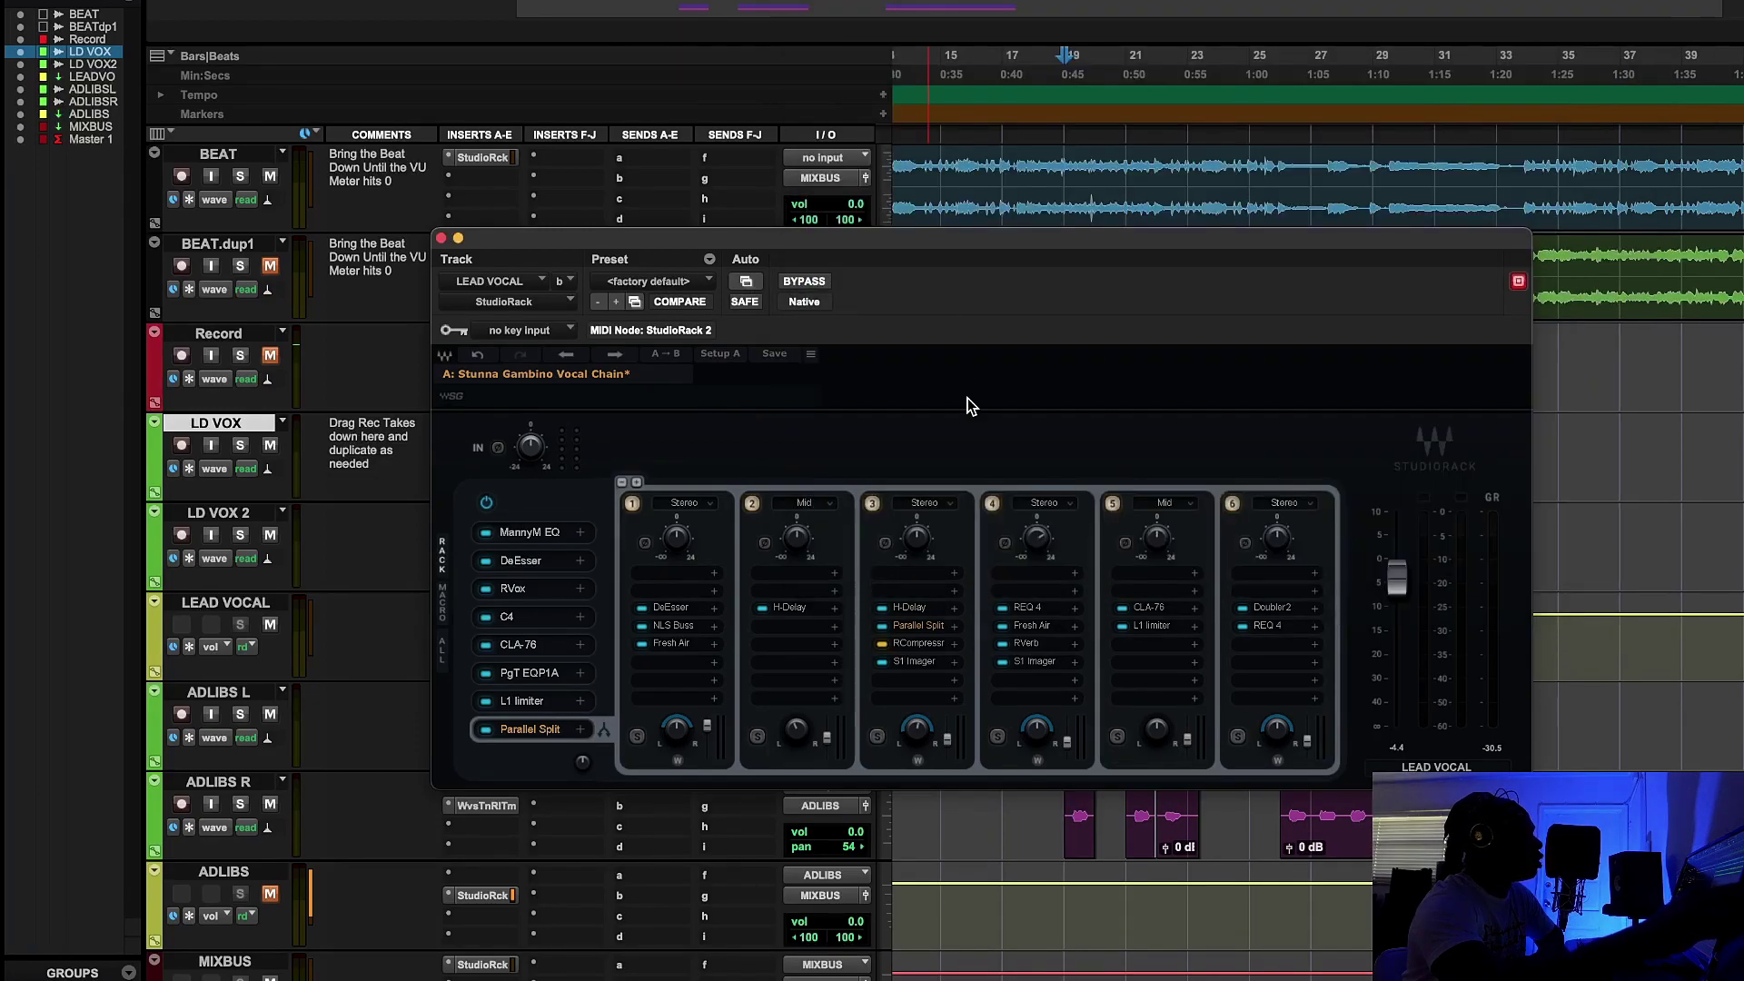
Step: Open RVerb in parallel rack 4, audition the lead vocal through the rack, stop playback, and recheck the rack's Fresh Air settings
left_click(1032, 642)
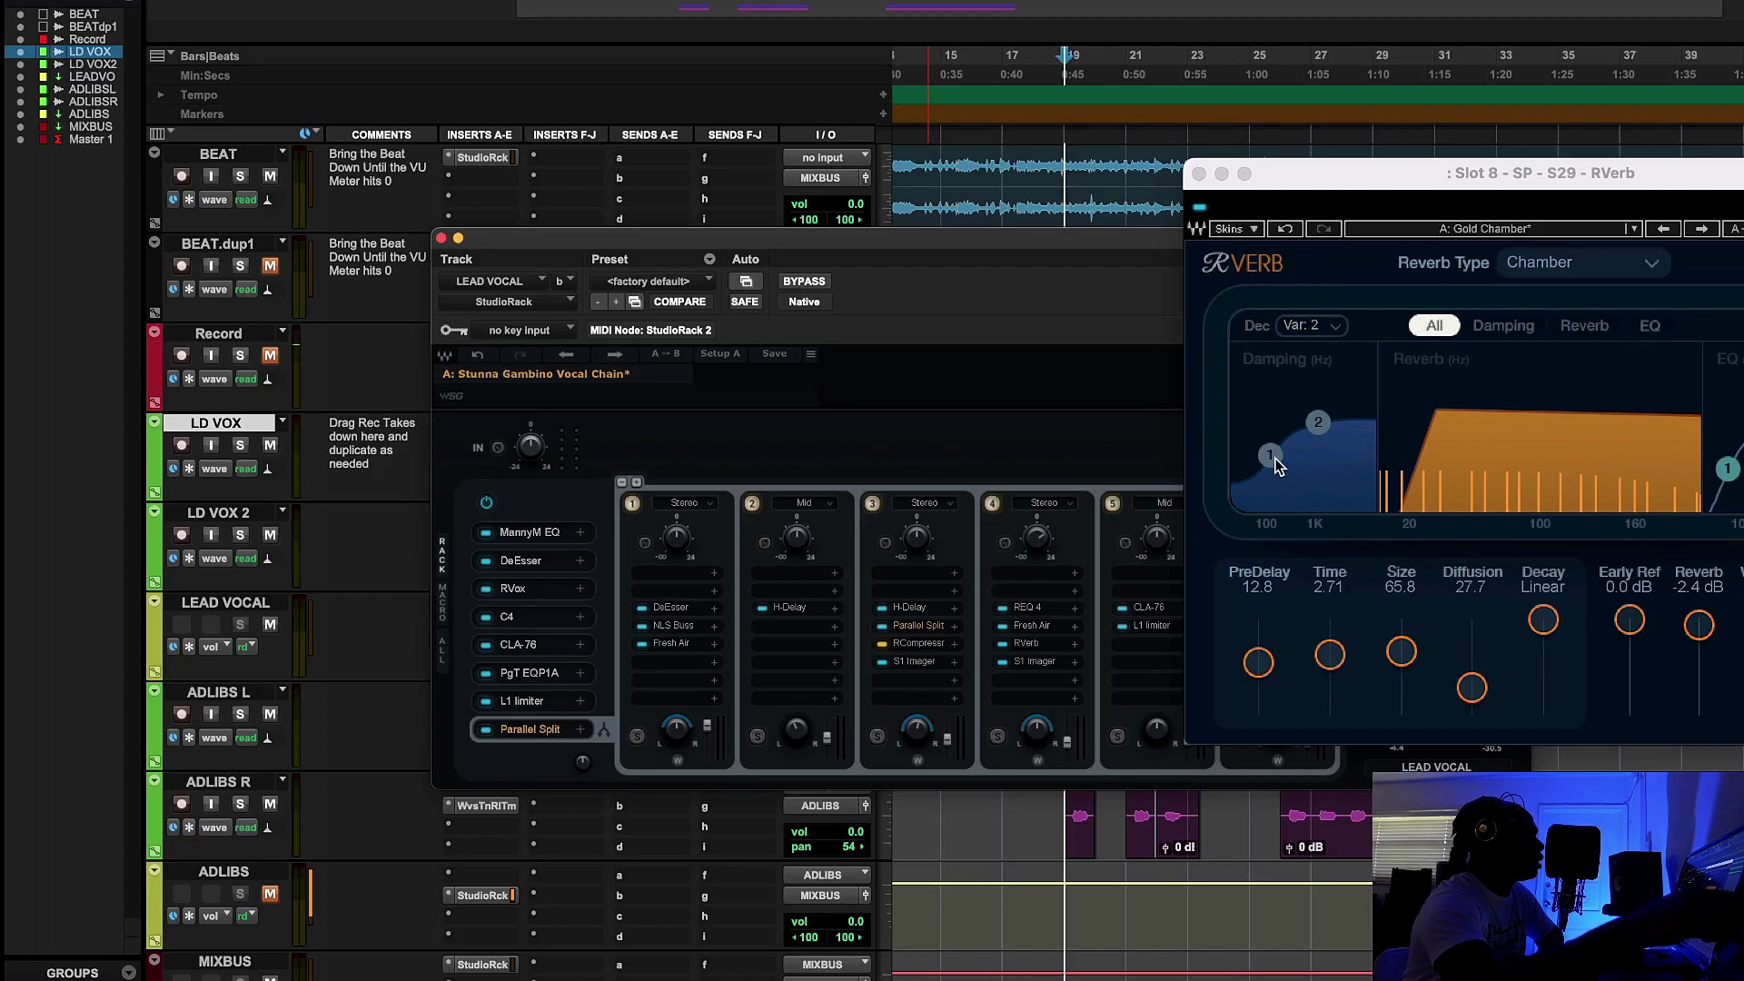
left_click_drag(1404, 189, 1007, 229)
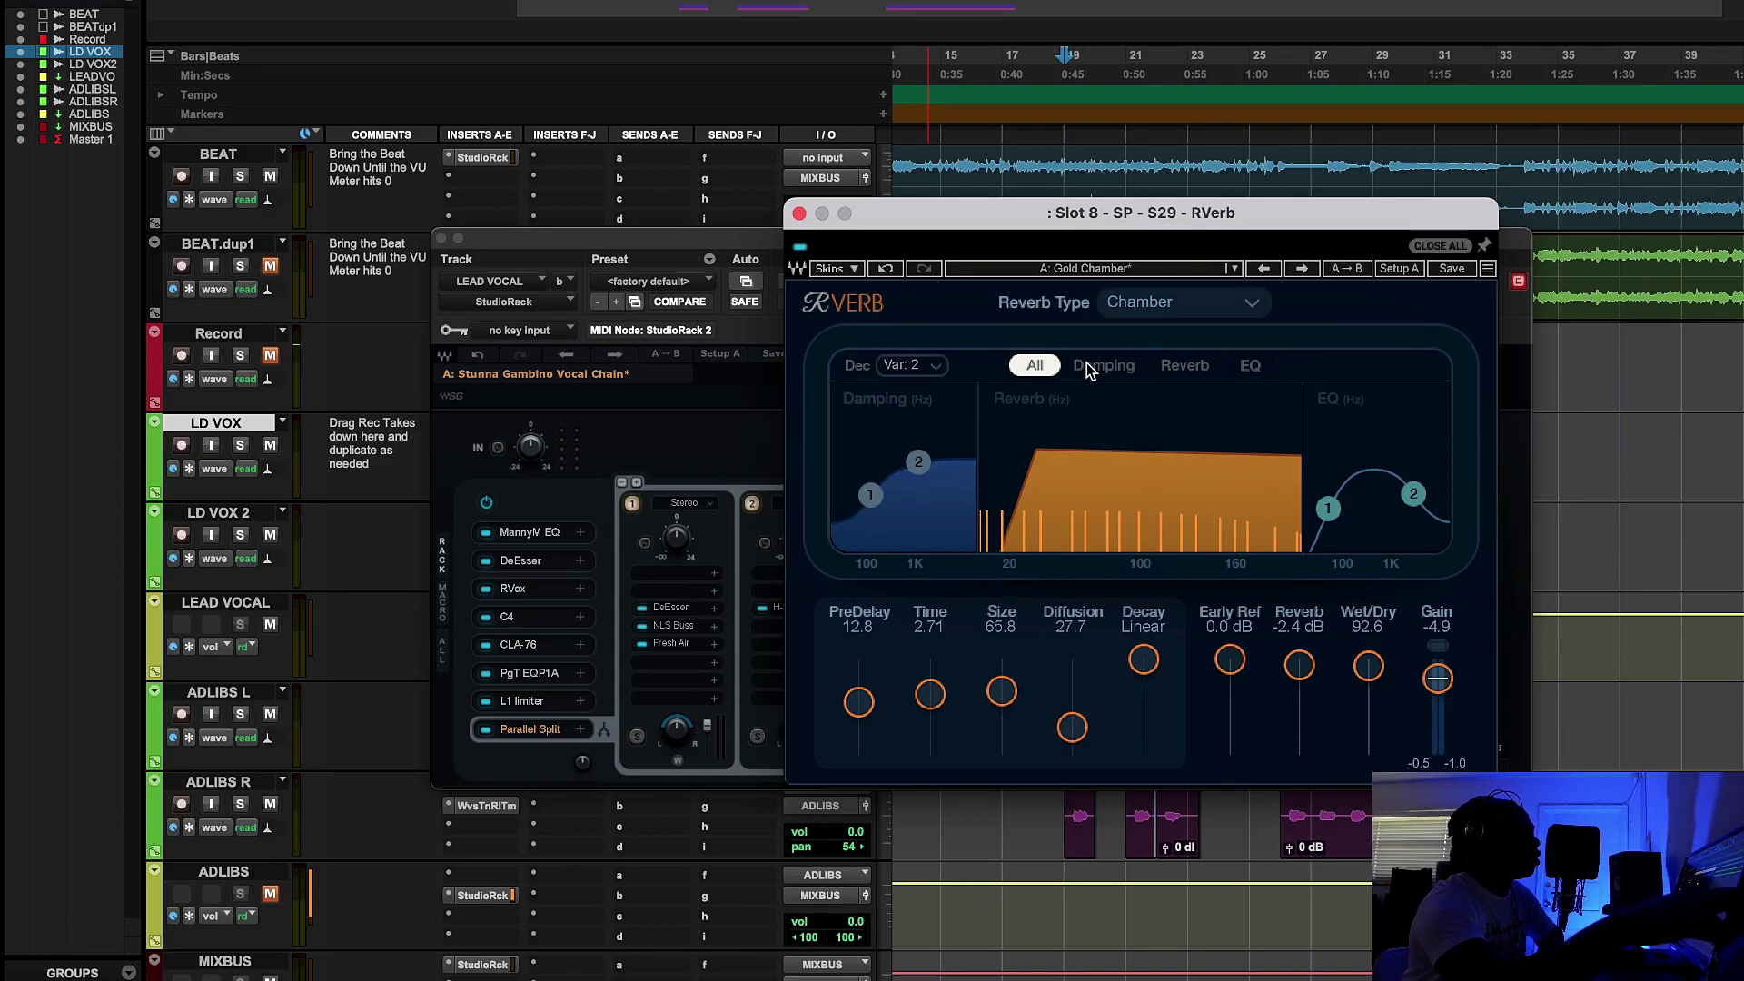
left_click(1096, 60)
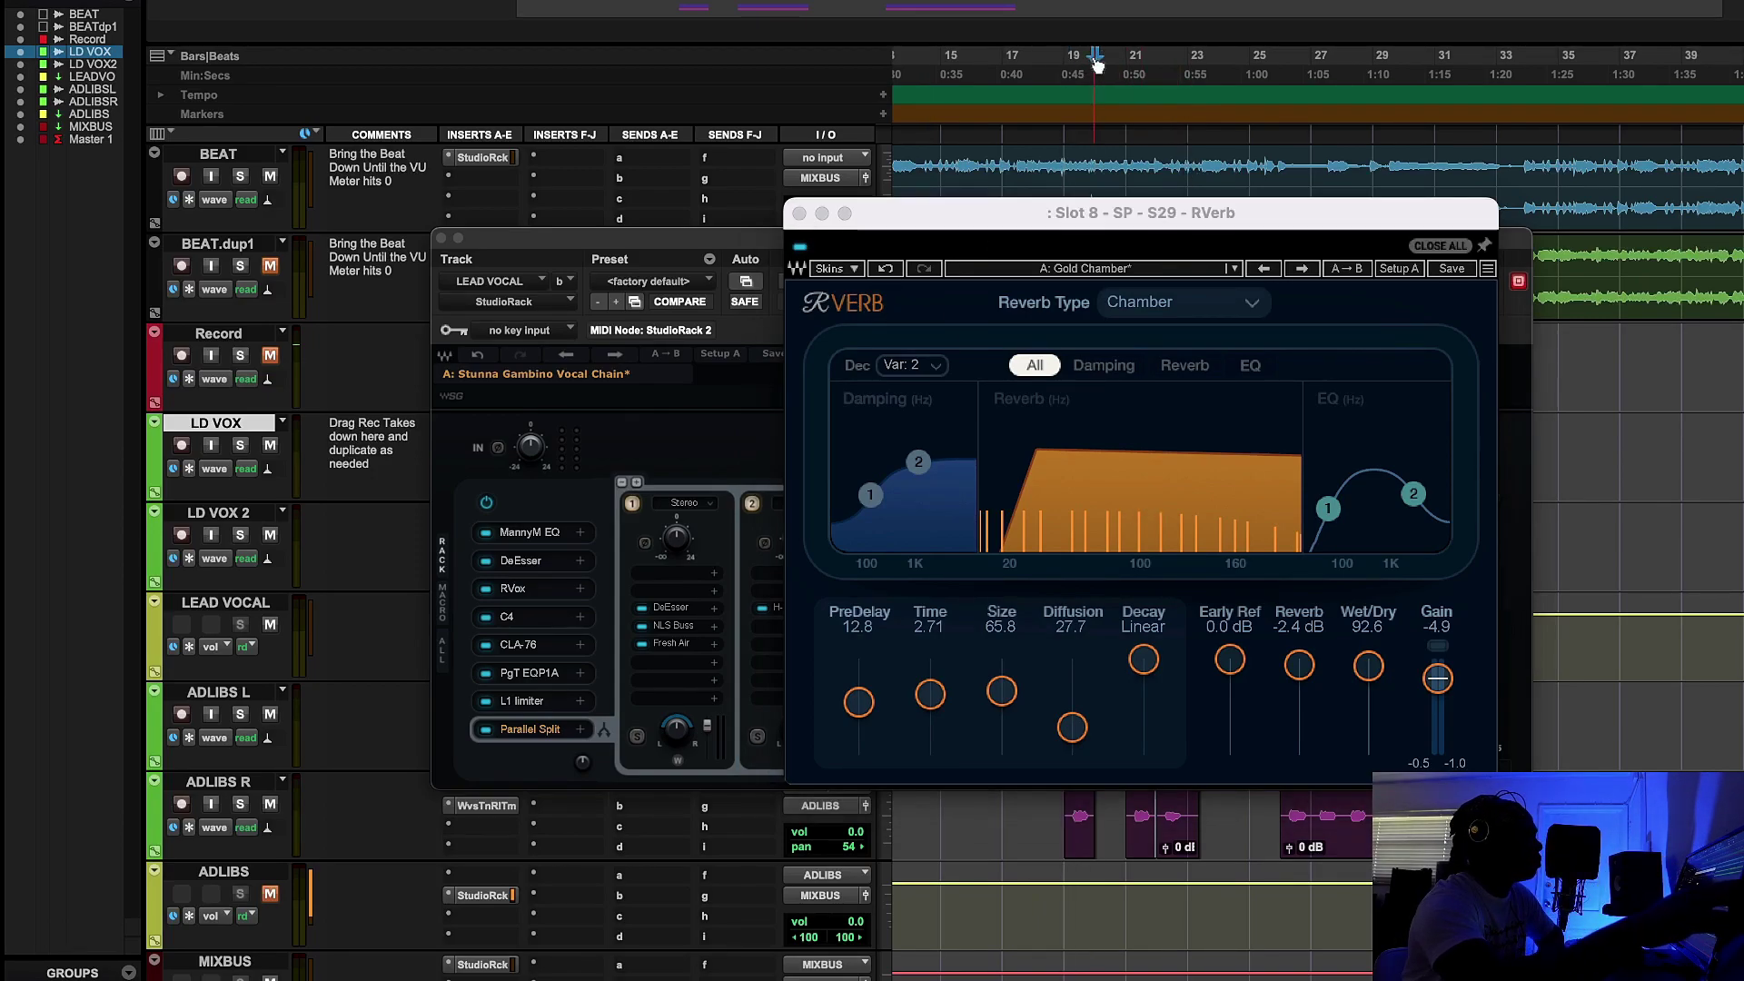
key("space")
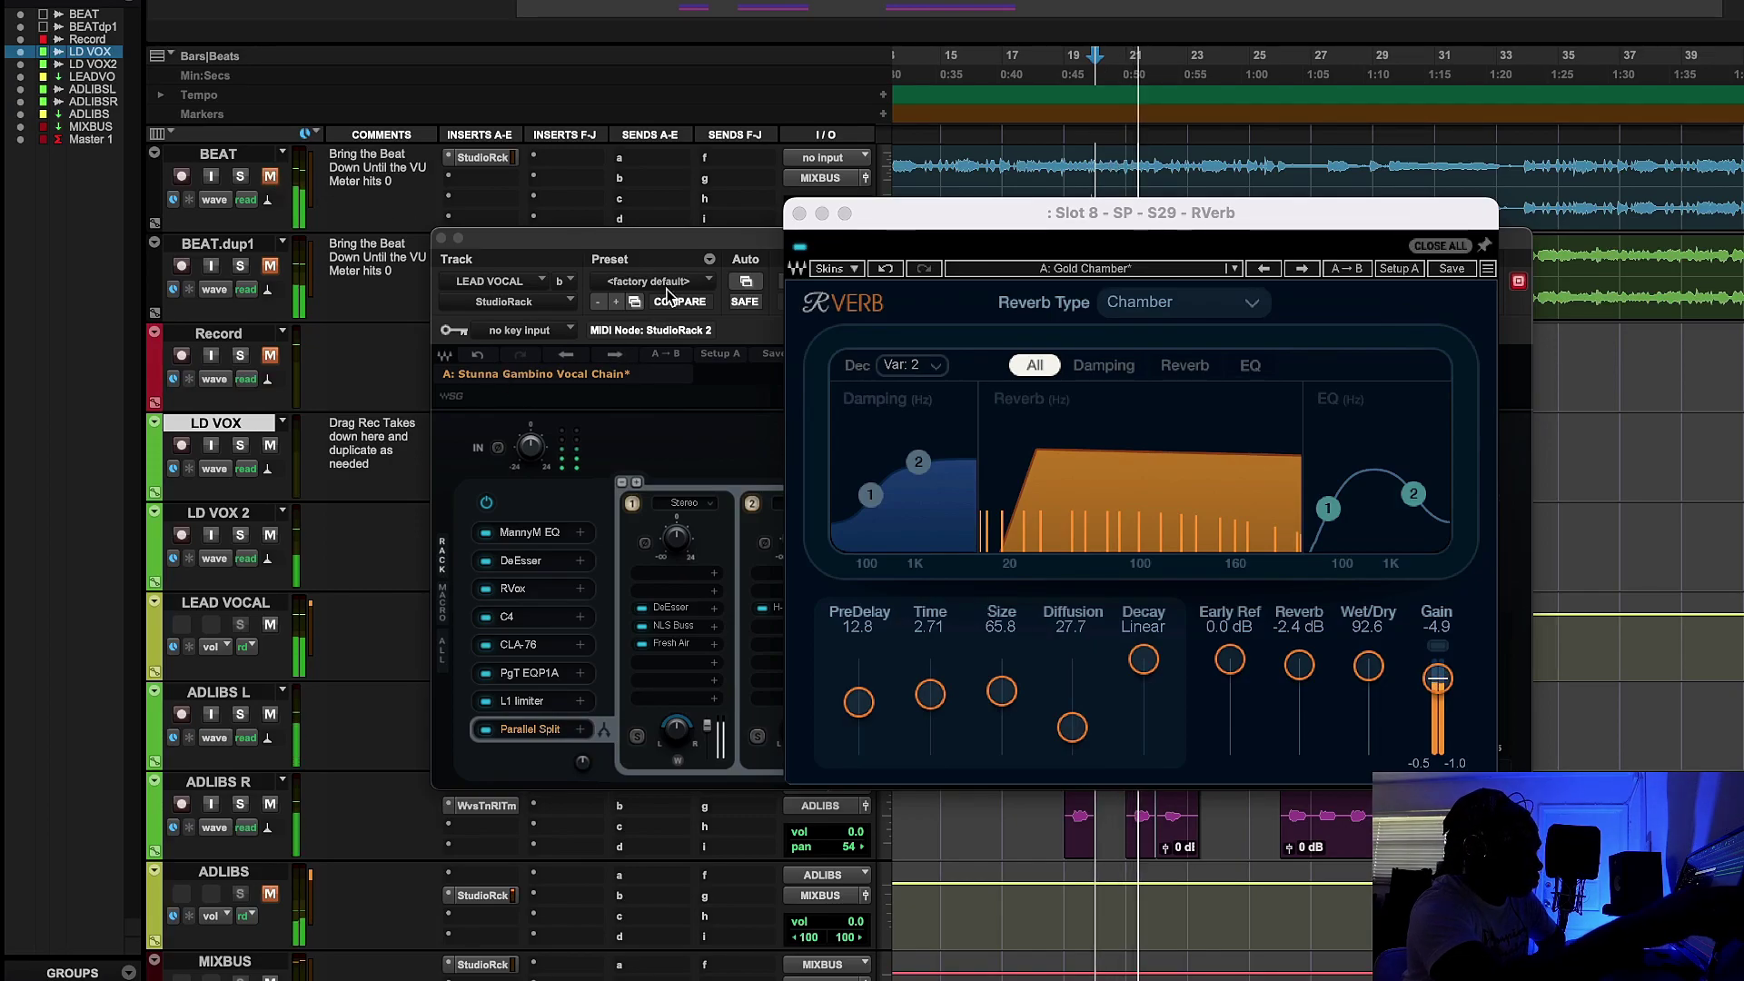
left_click(713, 236)
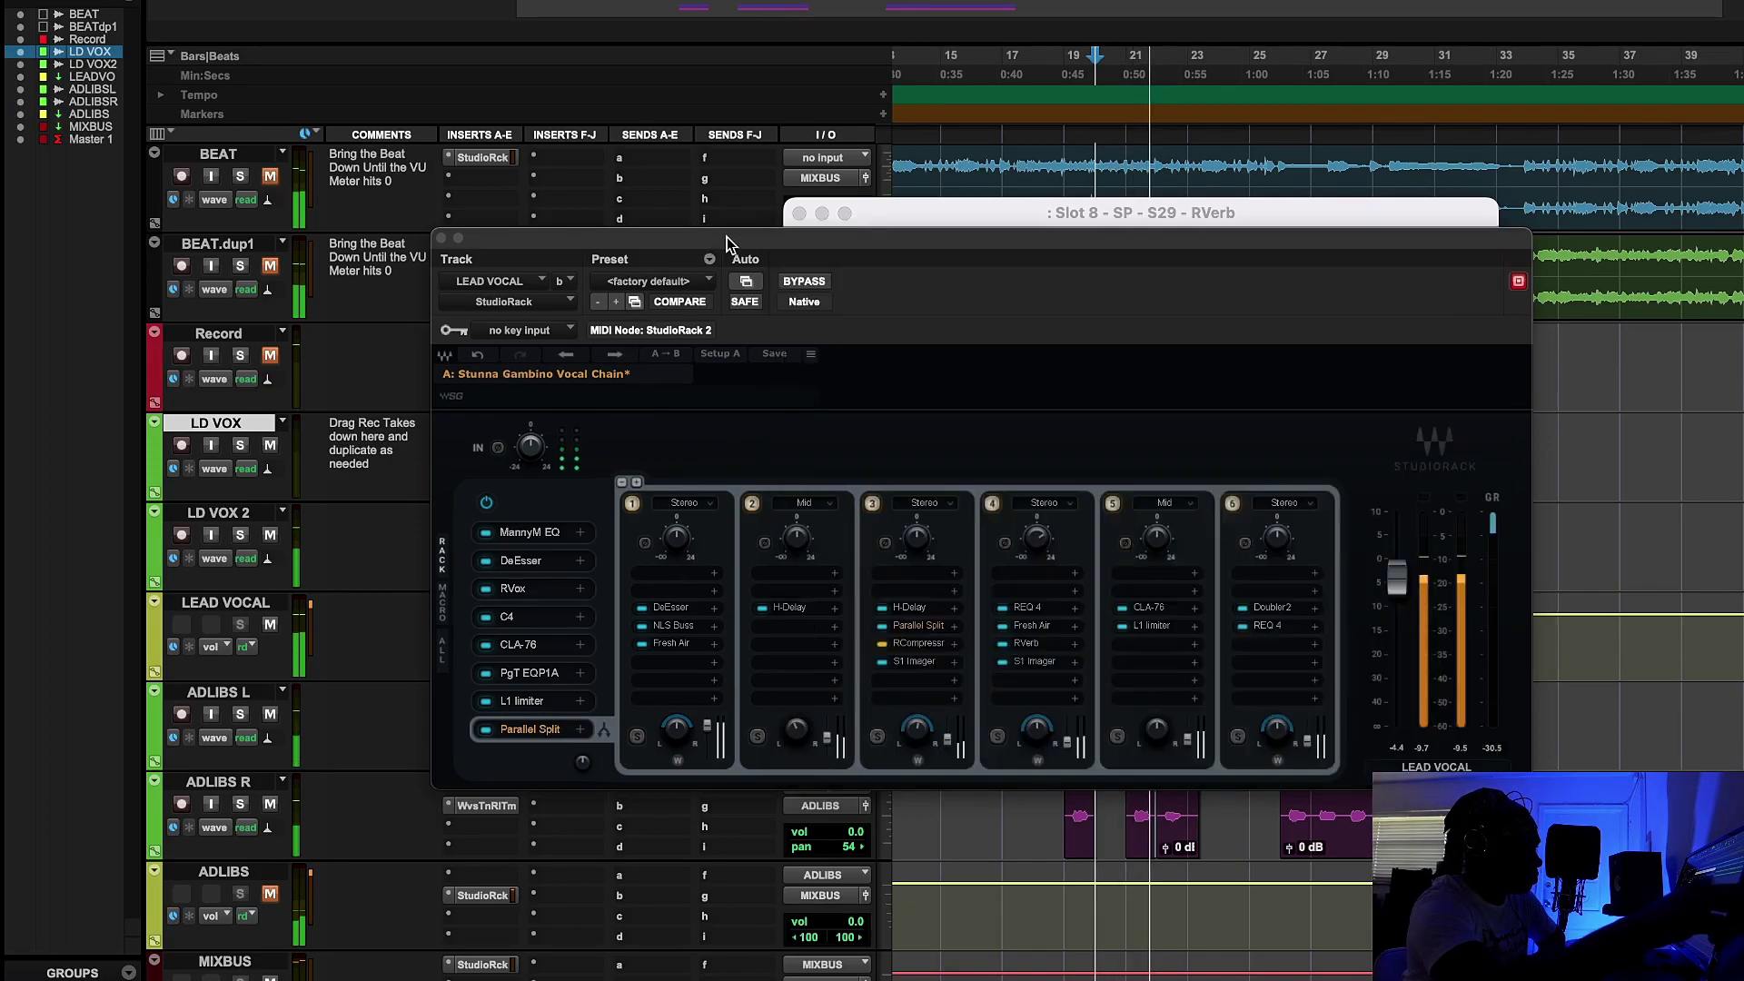
left_click(1002, 625)
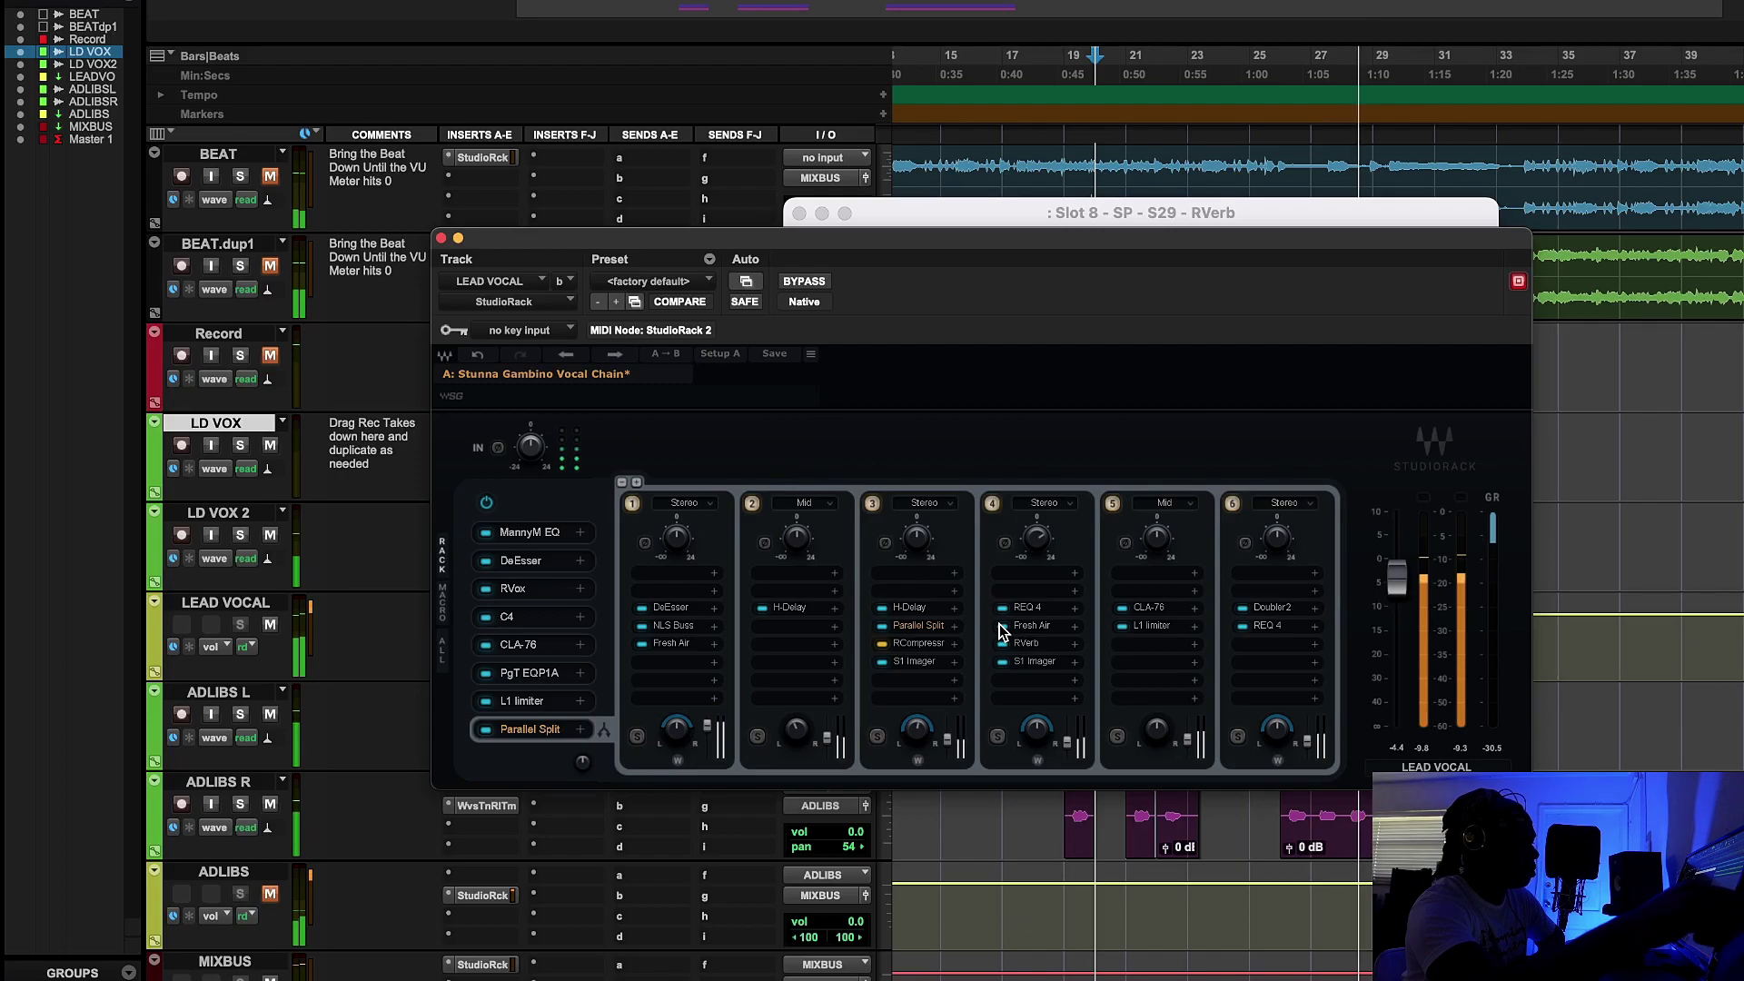
key("space")
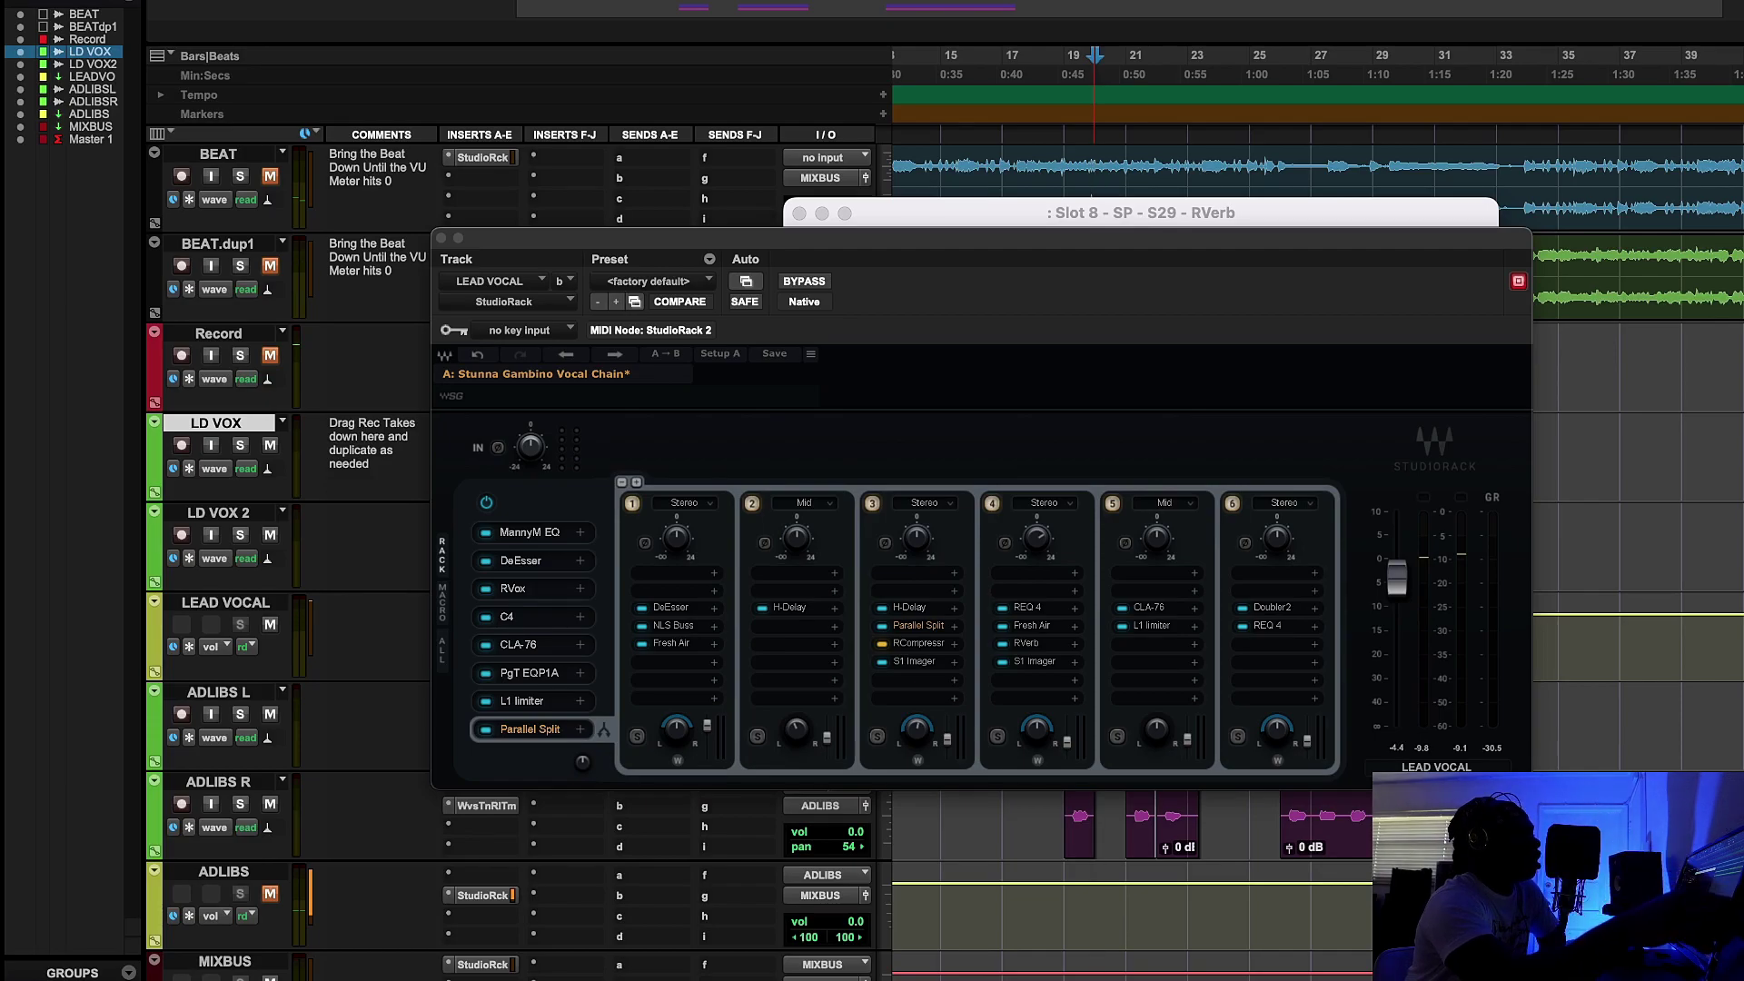
left_click(1035, 623)
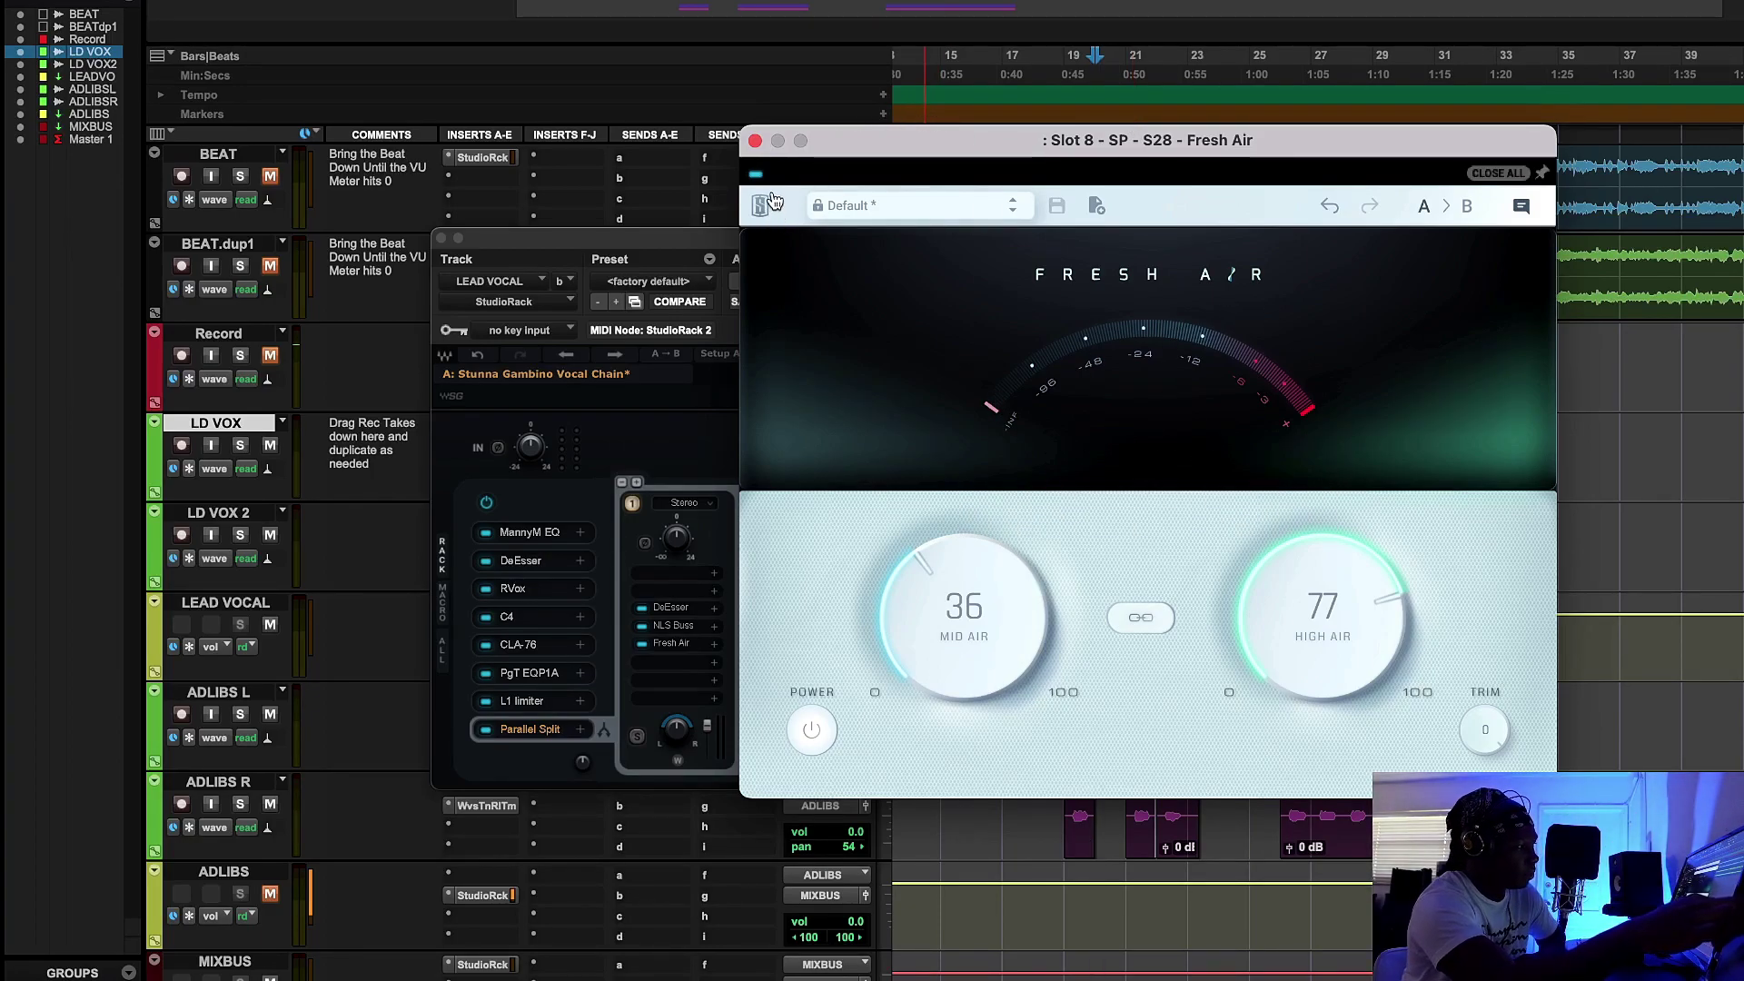
left_click(755, 141)
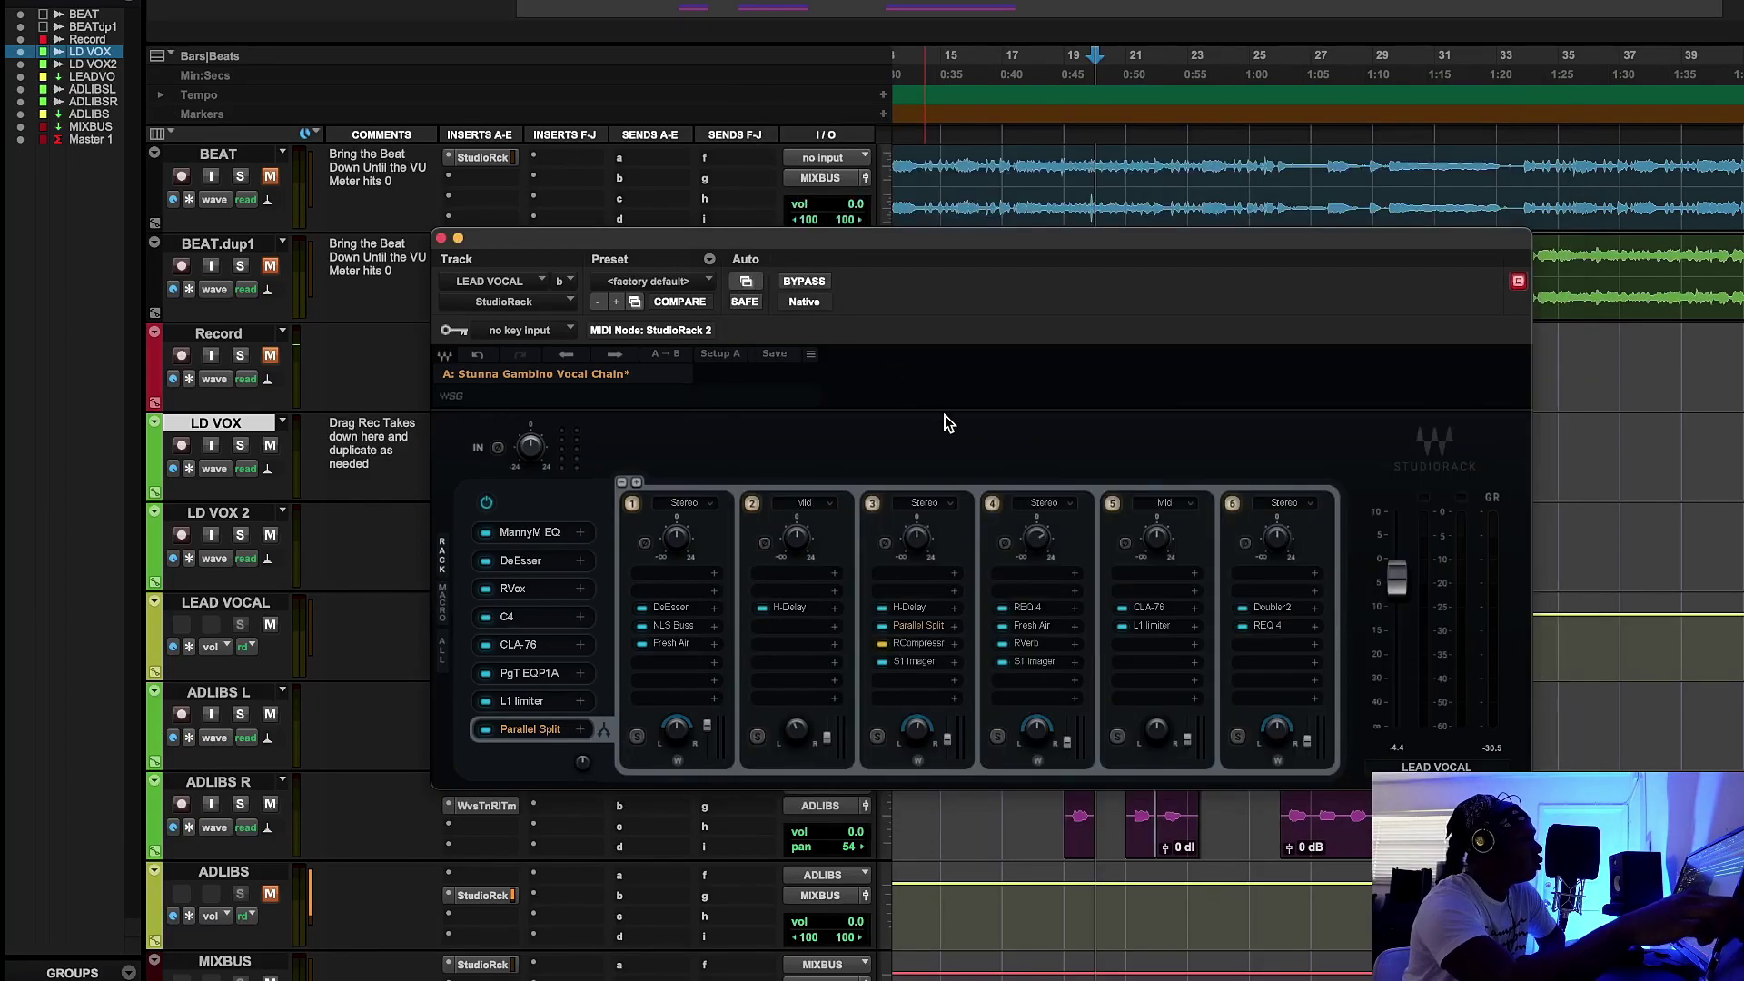
Step: Examine the CLA-76 settings in parallel rack 5 and the rack's output fader level
left_click(1147, 607)
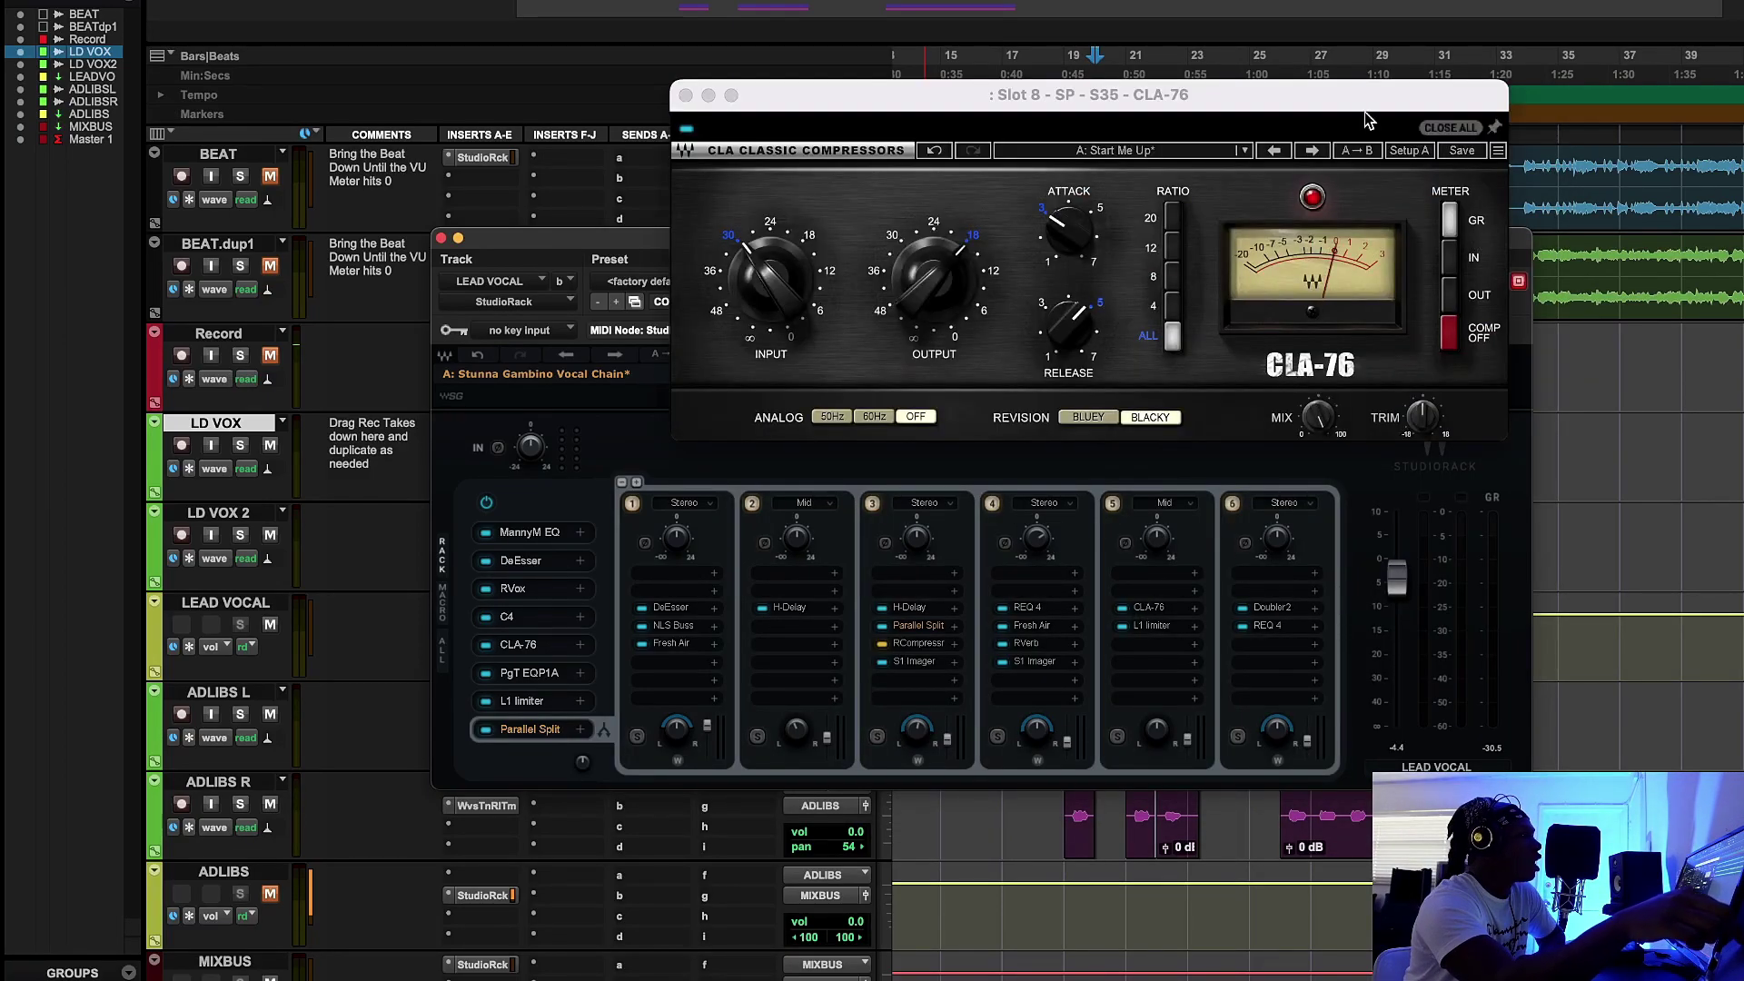
left_click_drag(1359, 101, 1273, 271)
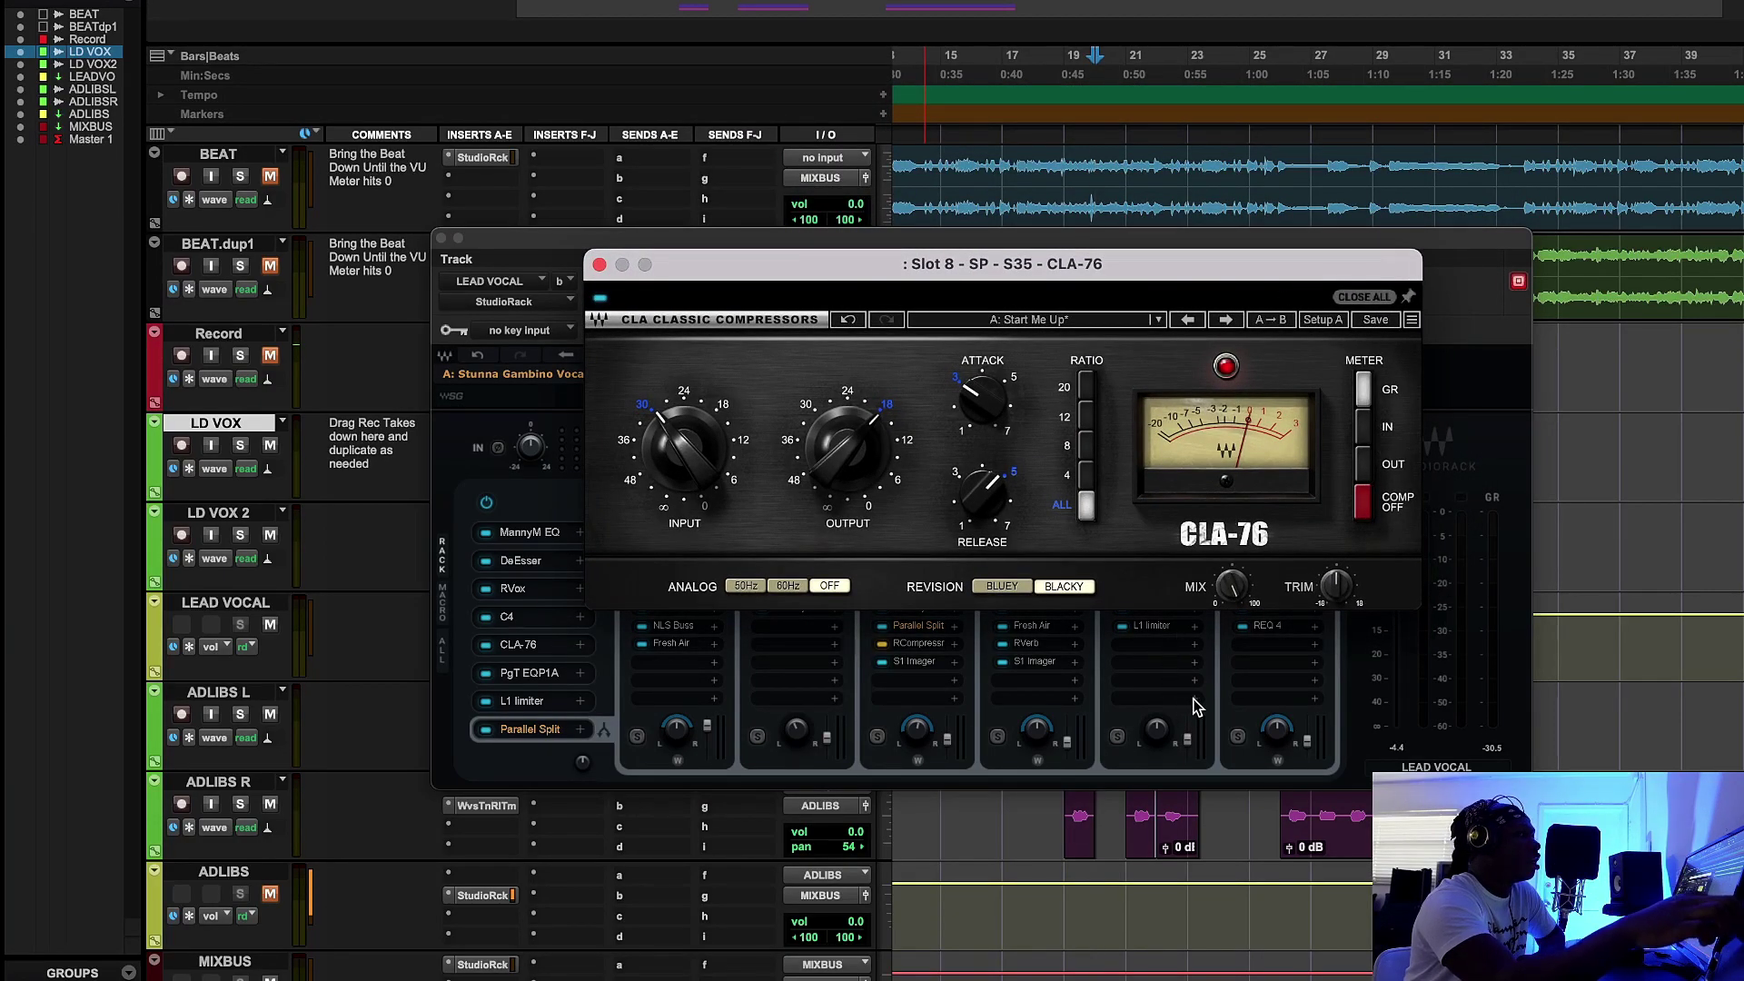
left_click(1188, 746)
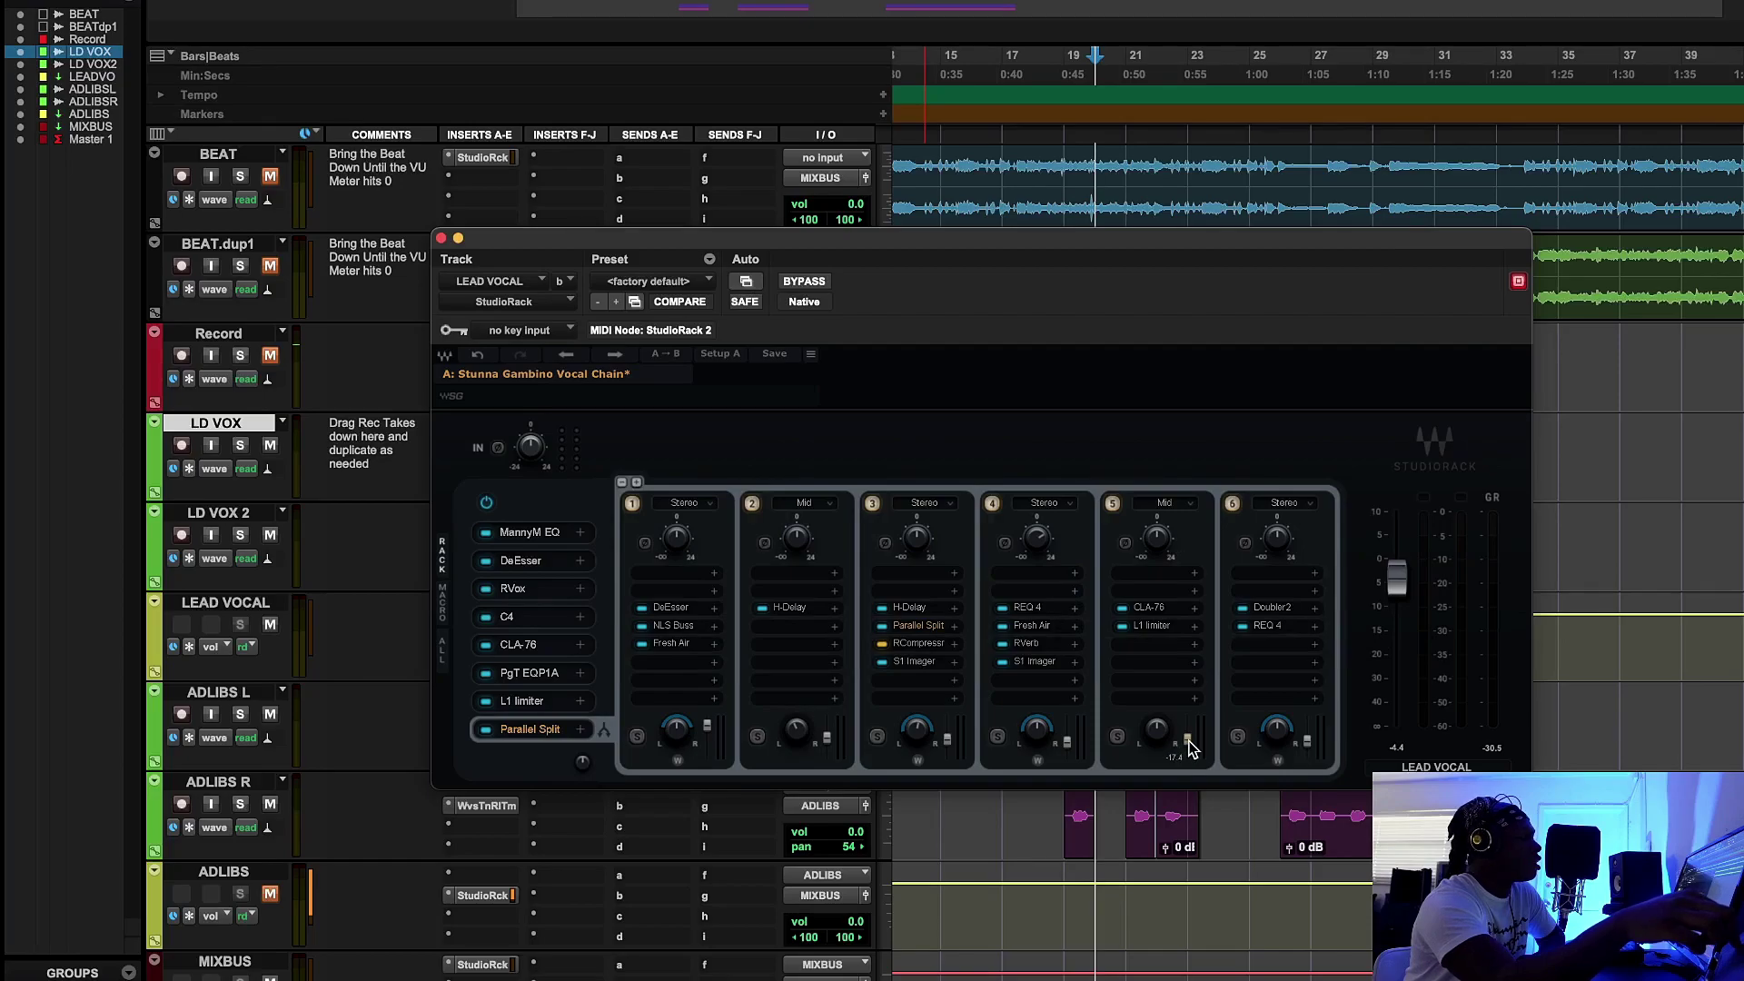
Step: Compare the lead vocal with parallel rack 5's CLA-76 bypassed and active, leave it enabled, and close it after stopping playback
left_click(1148, 609)
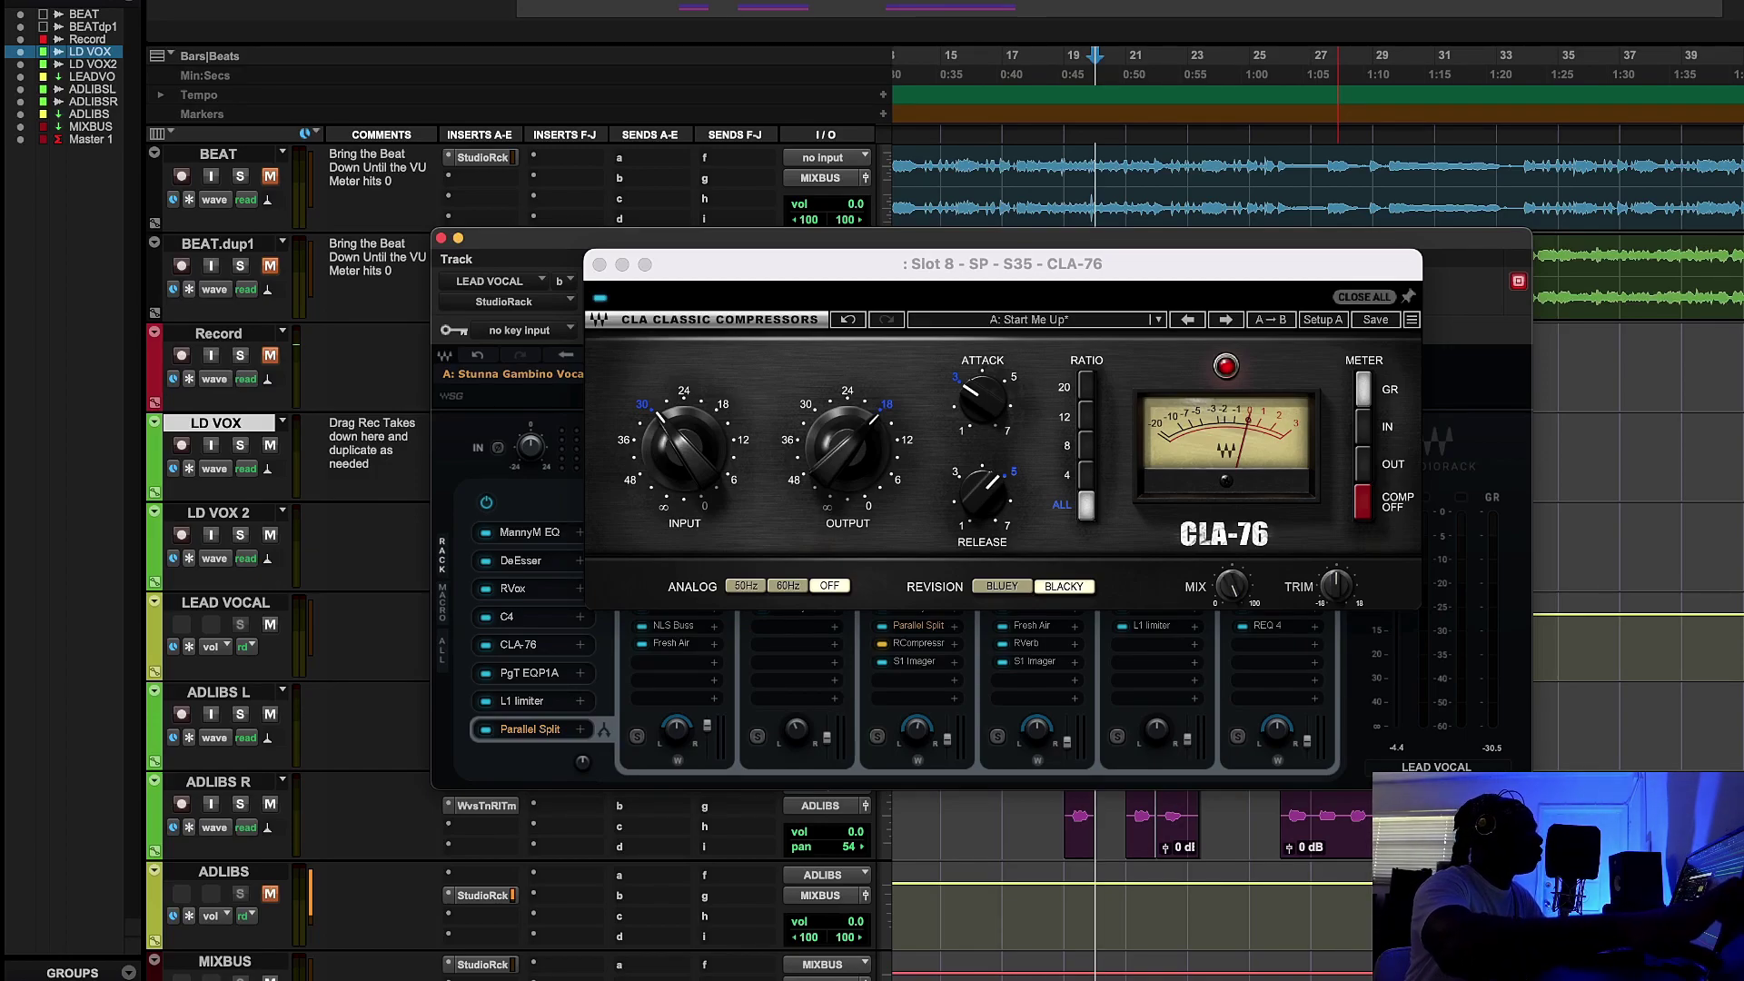
key("space")
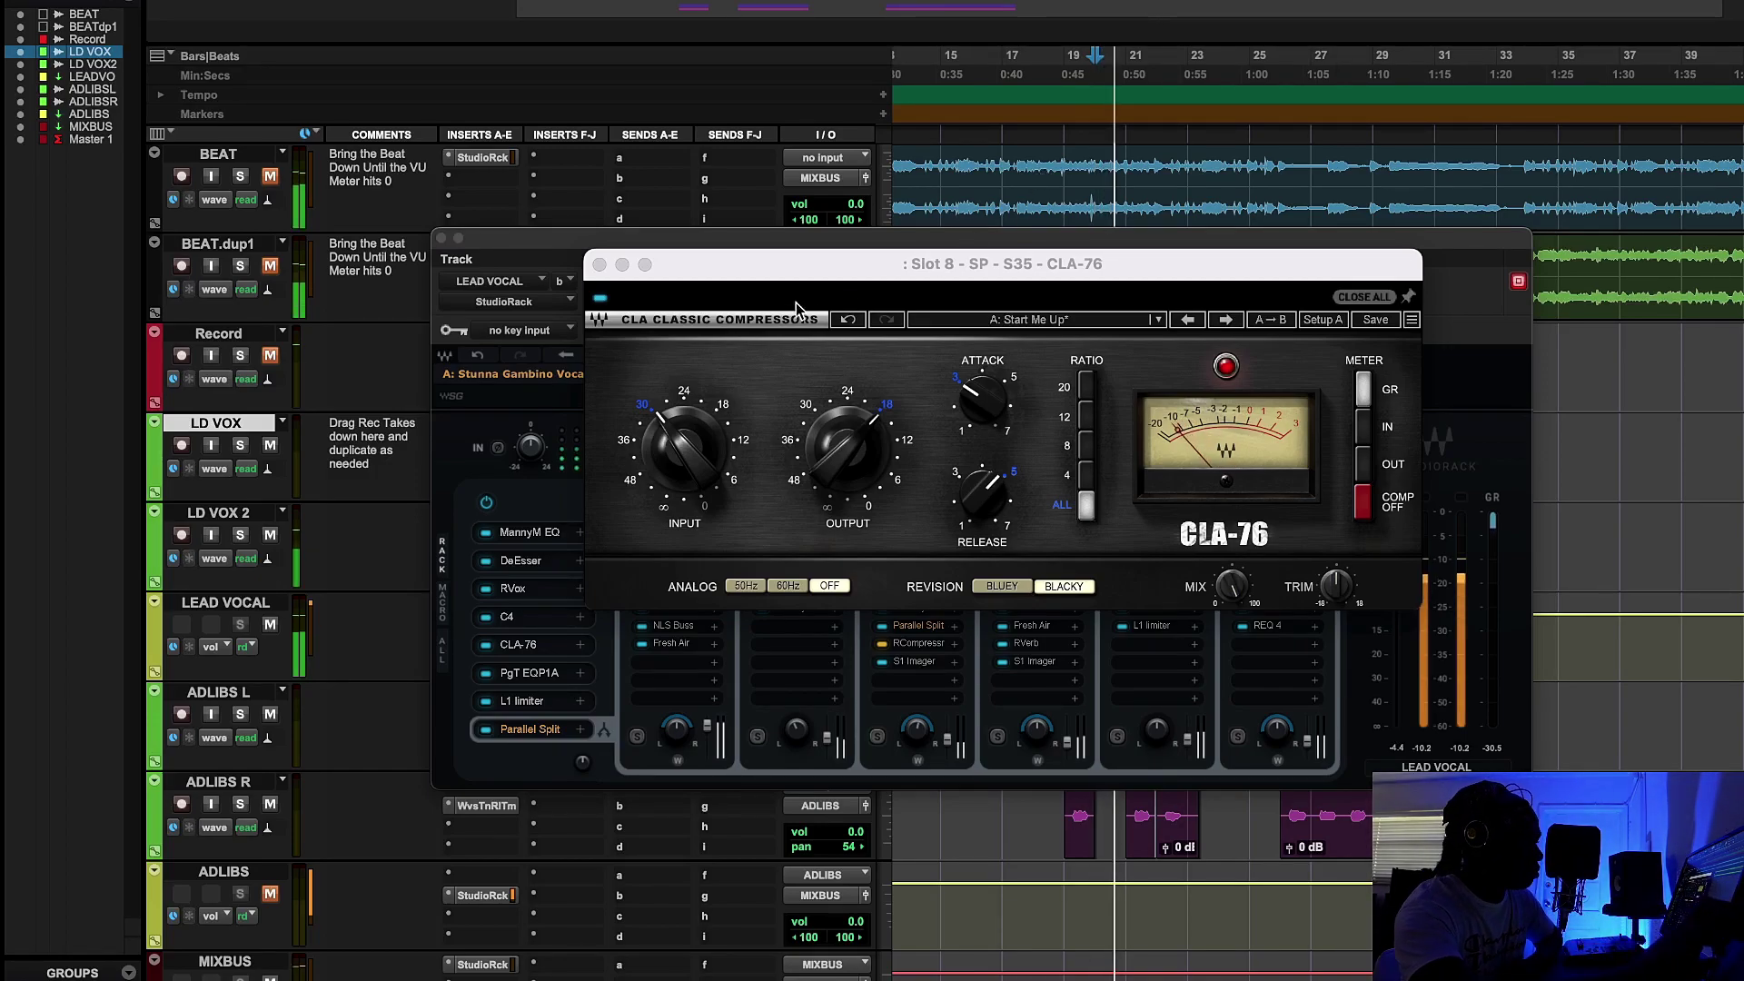
left_click(603, 303)
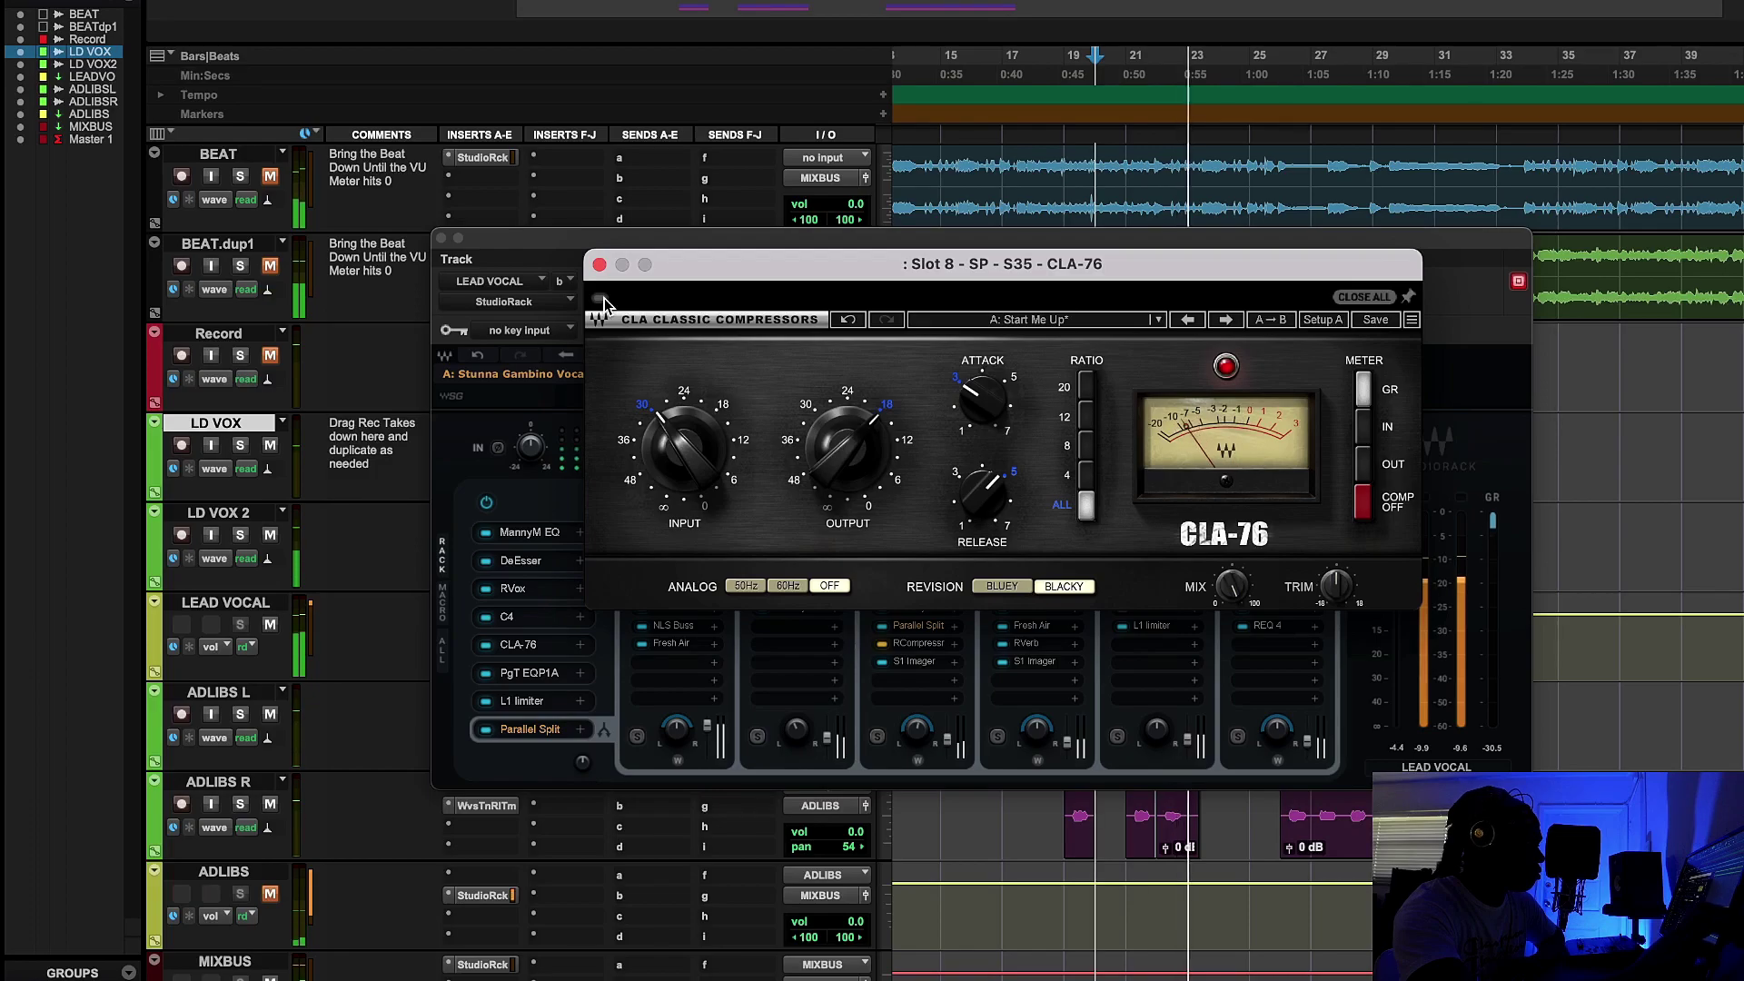
left_click(271, 176)
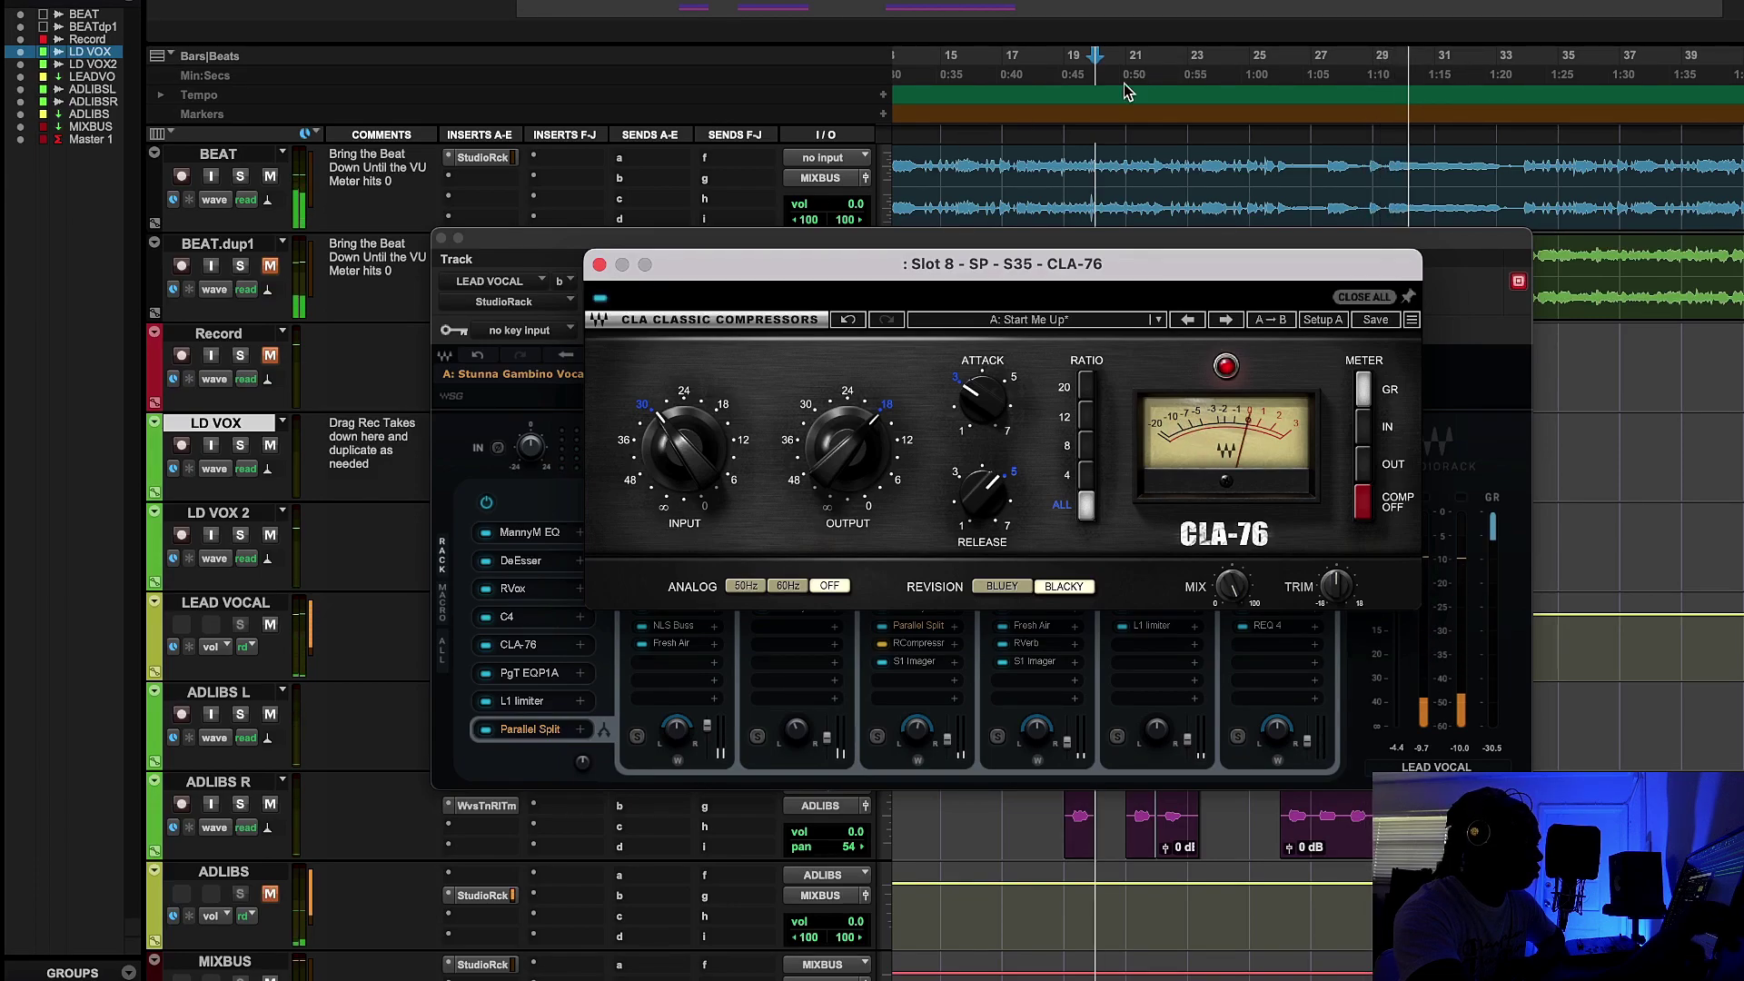
key("space")
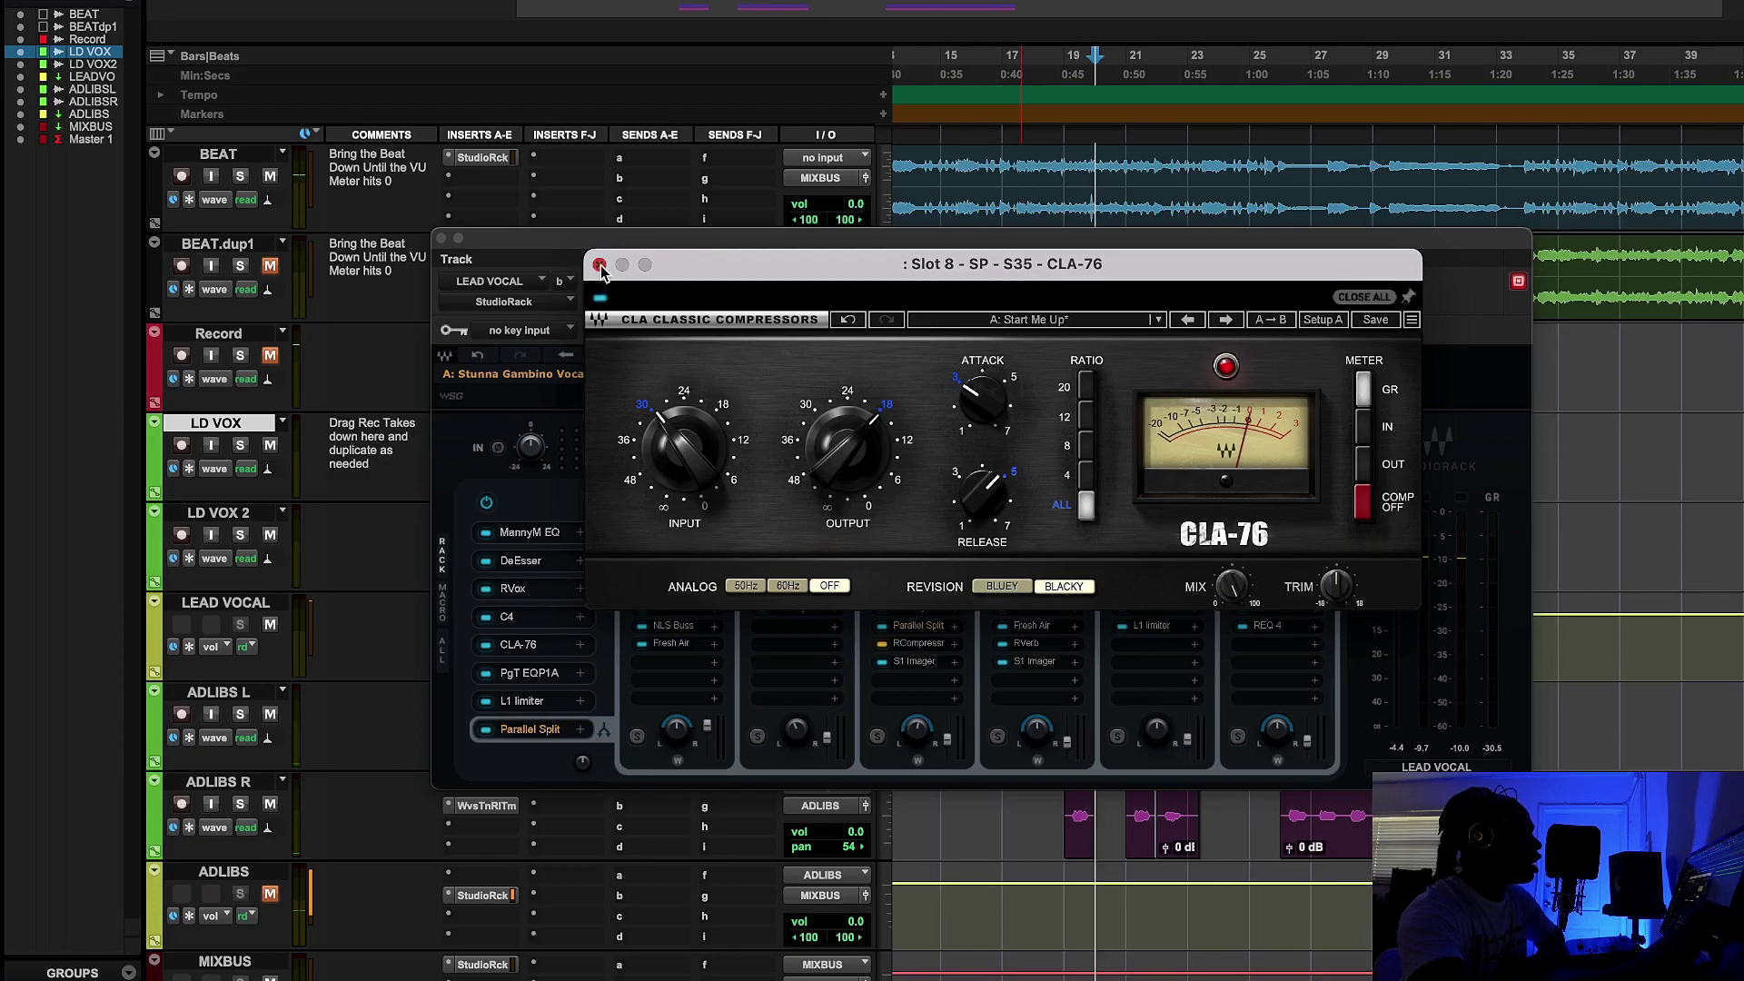
left_click(599, 266)
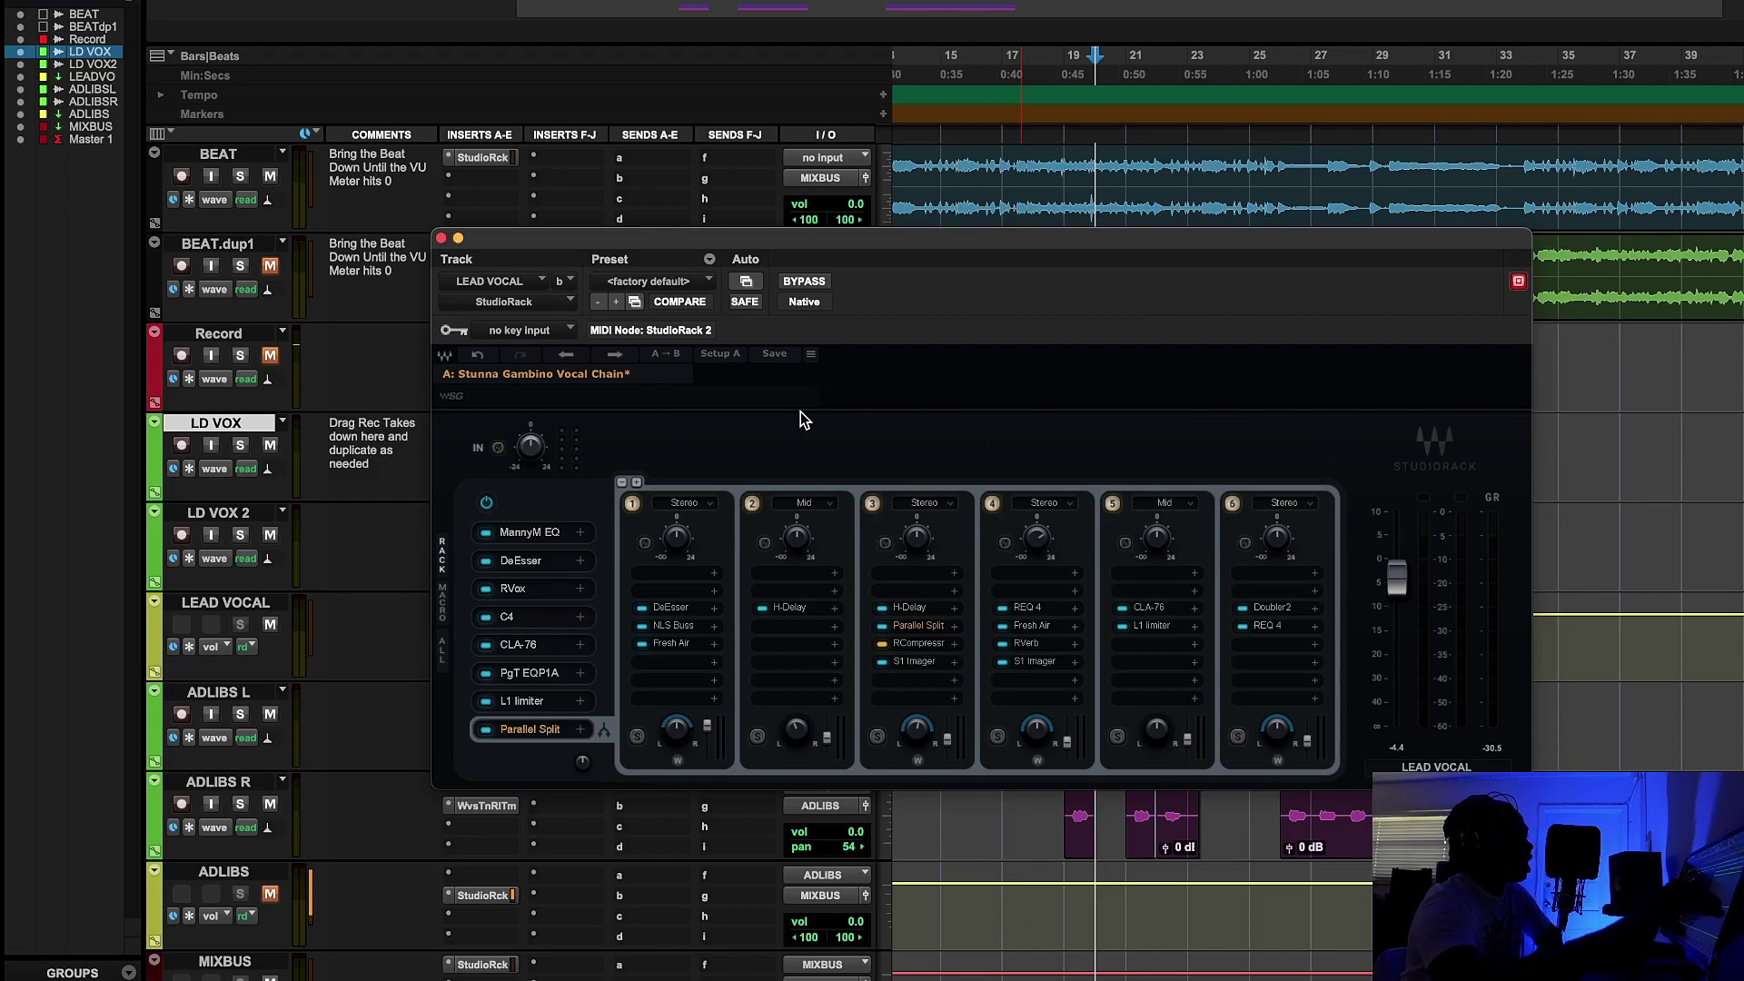
Step: Review the Doubler2 voice and direct-signal settings in parallel rack 6, and close the plugin
left_click(1274, 608)
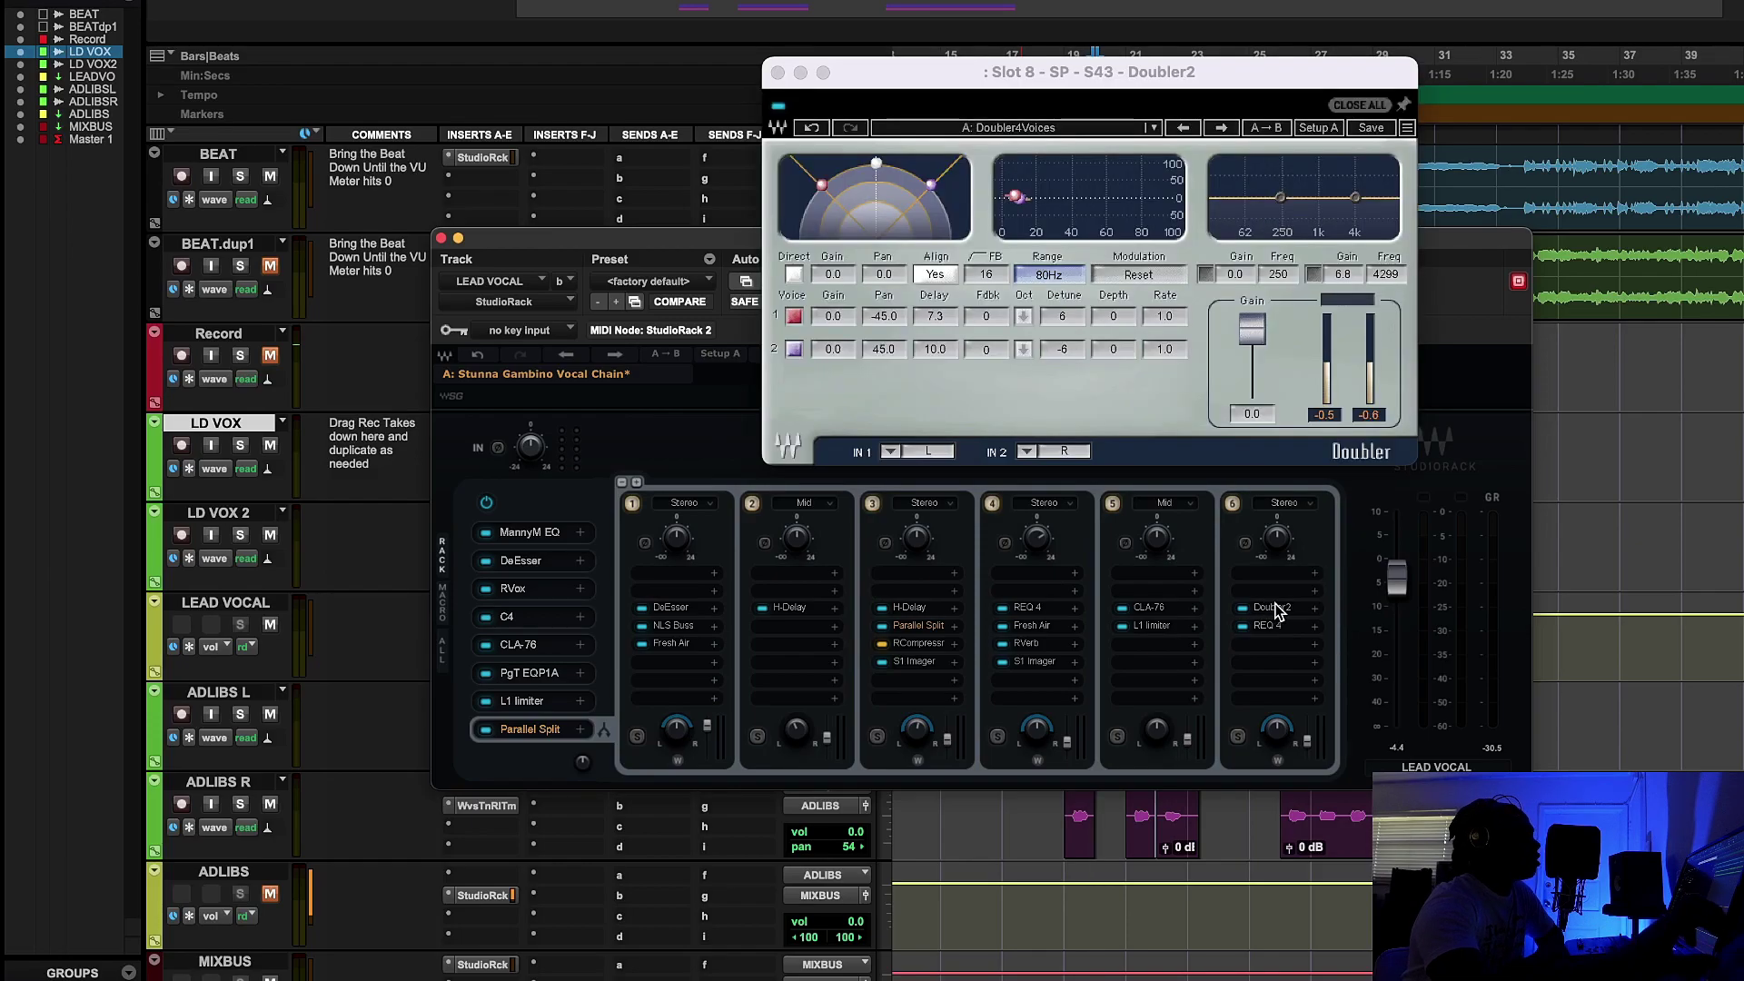
left_click_drag(1146, 82, 1114, 251)
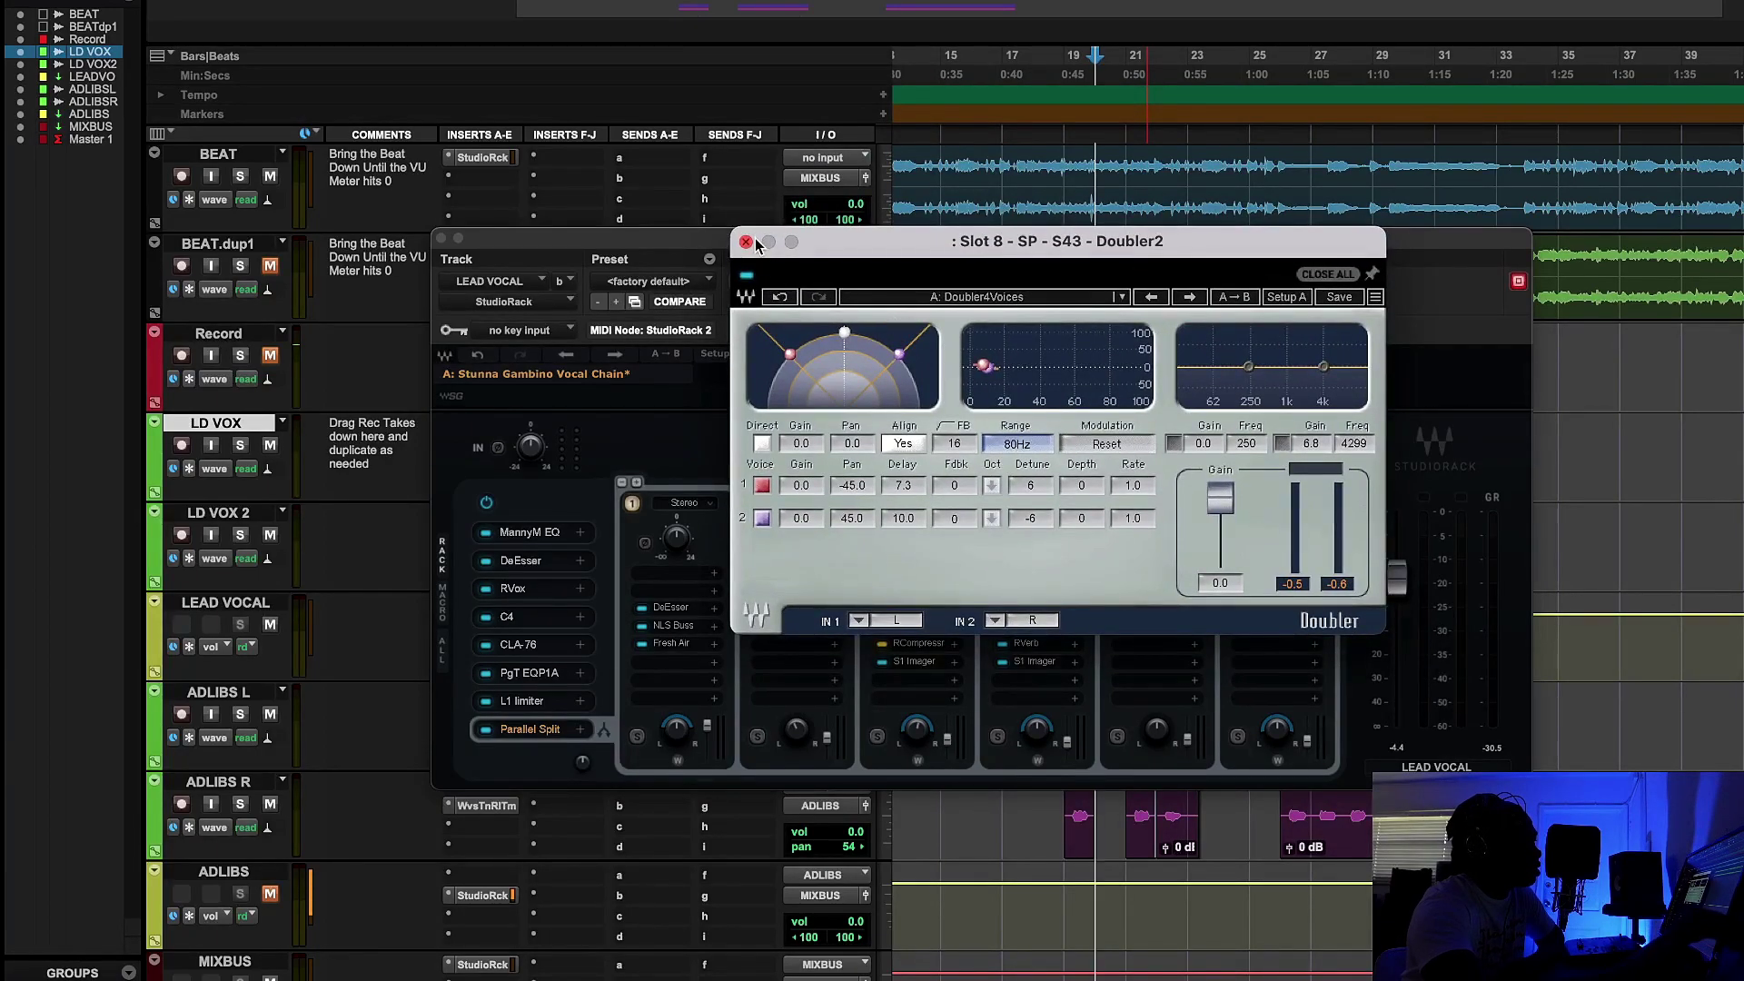
left_click(763, 444)
left_click(763, 444)
left_click(745, 242)
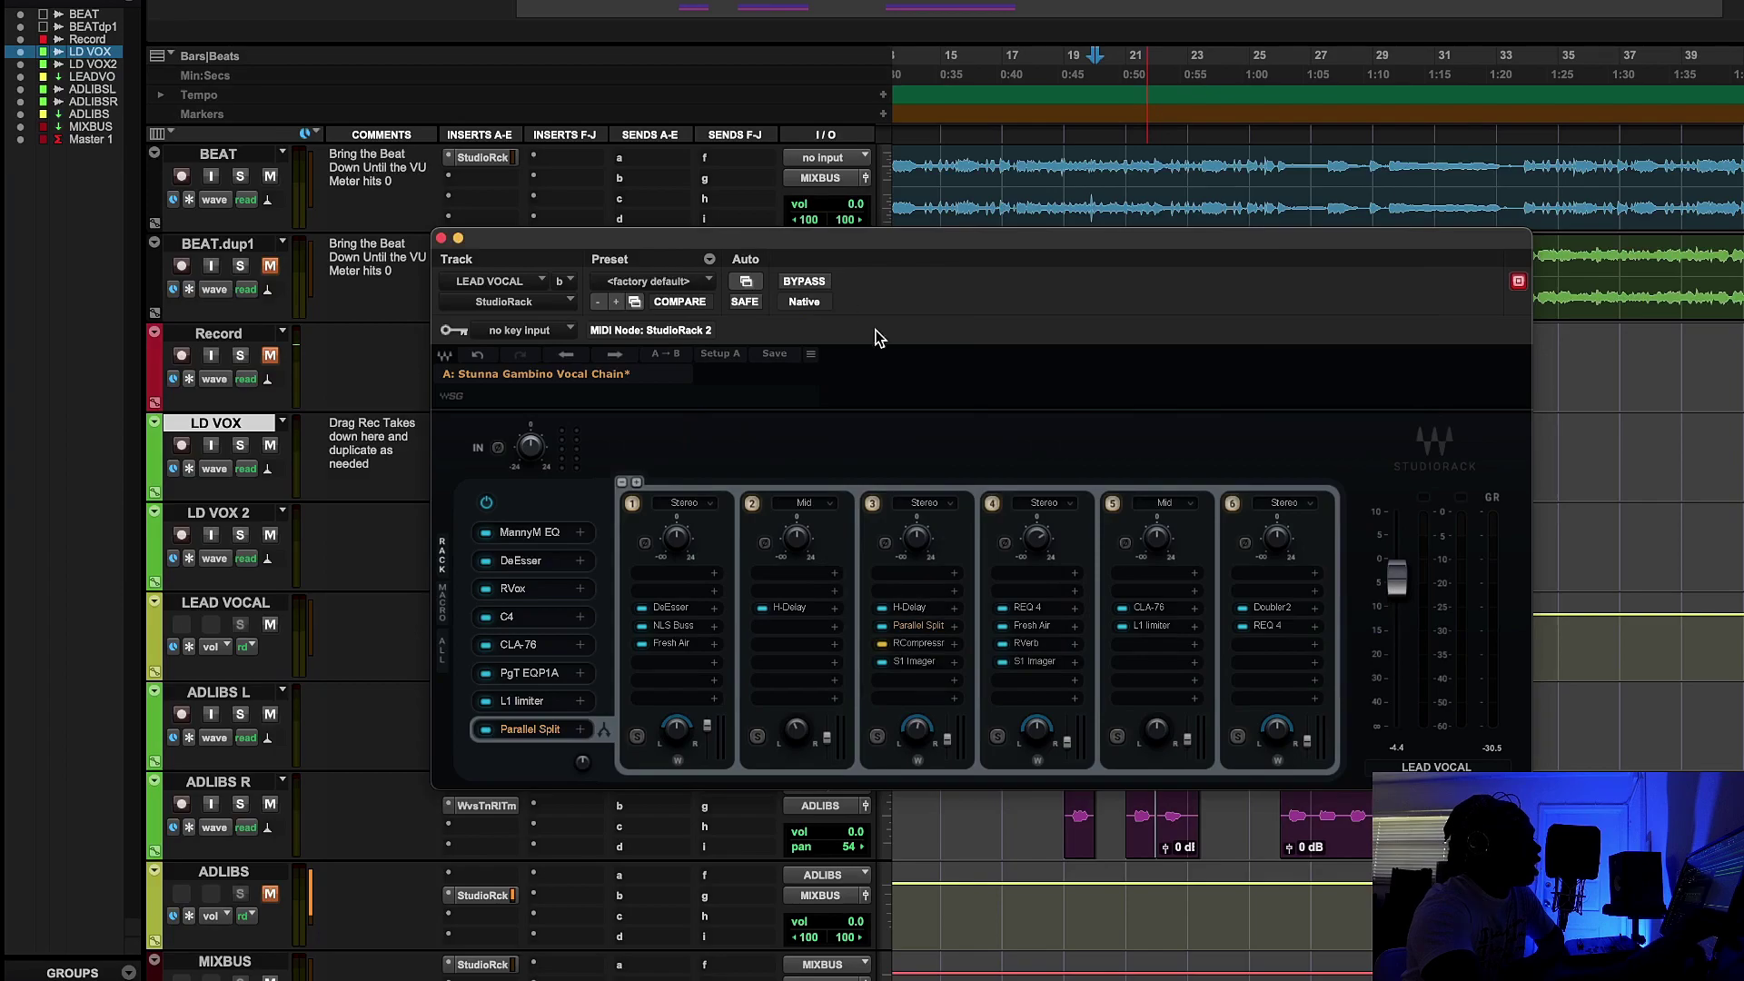
Step: Open REQ 4 in parallel rack 6 and watch its spectrum while the lead vocal plays
left_click(1282, 623)
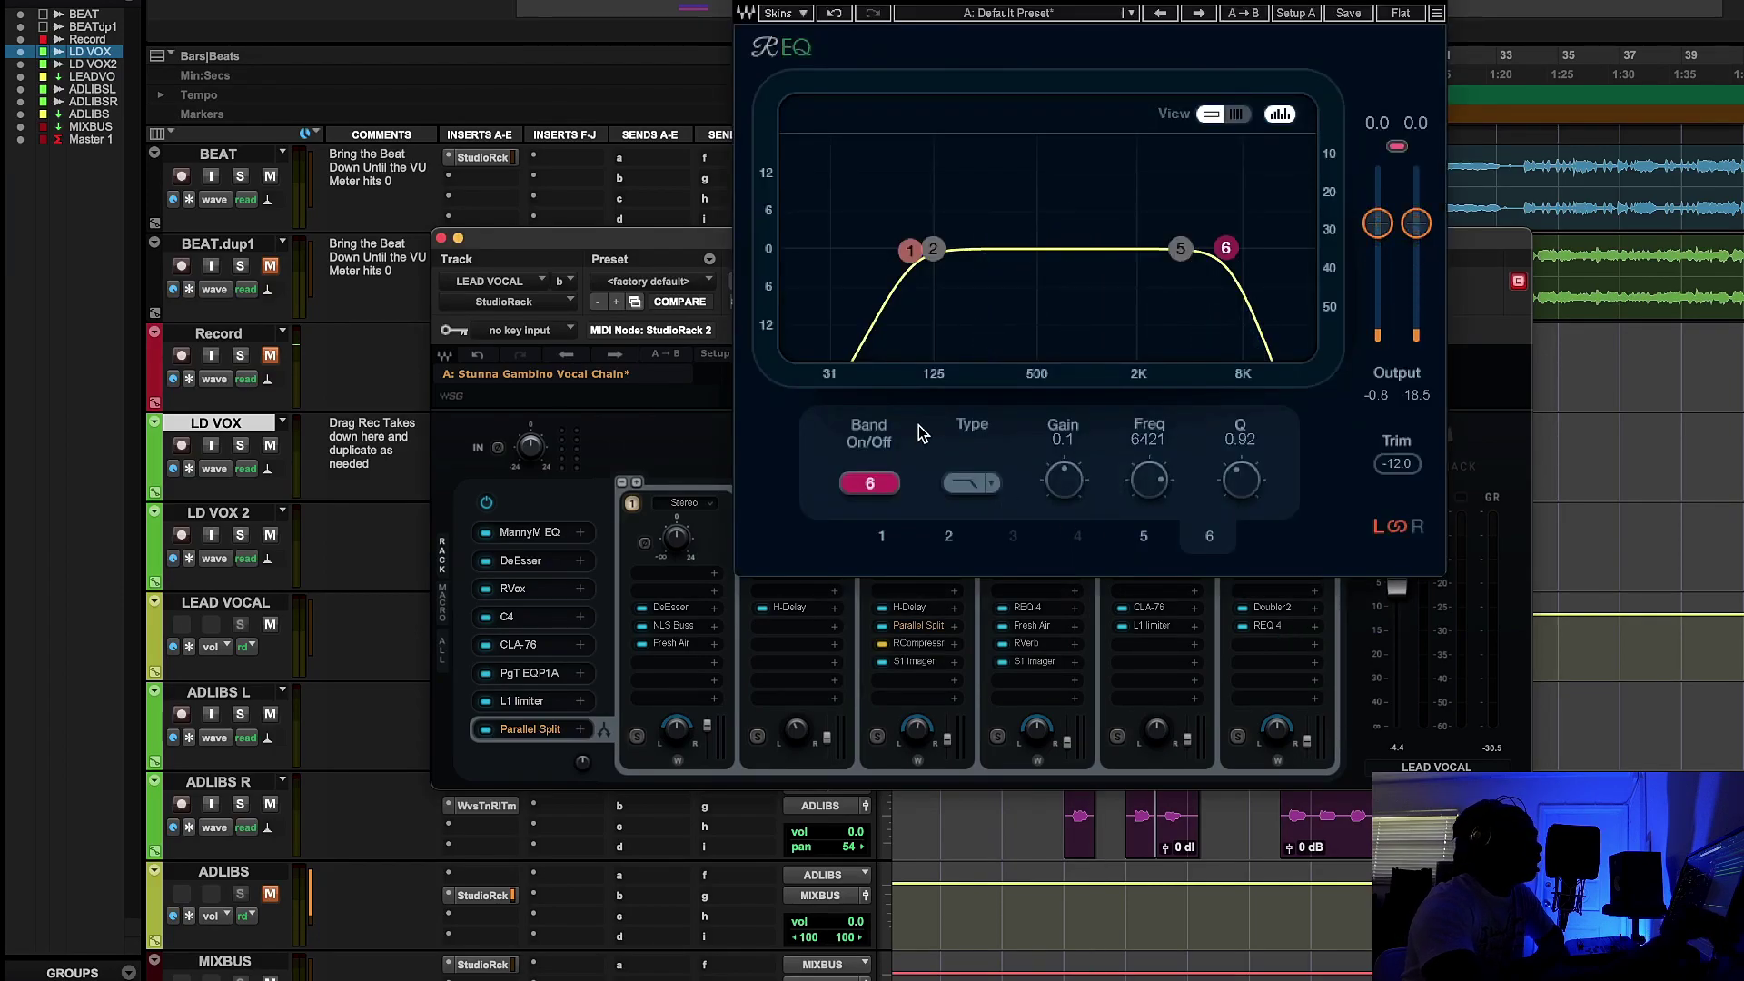
left_click_drag(1192, 2, 1119, 106)
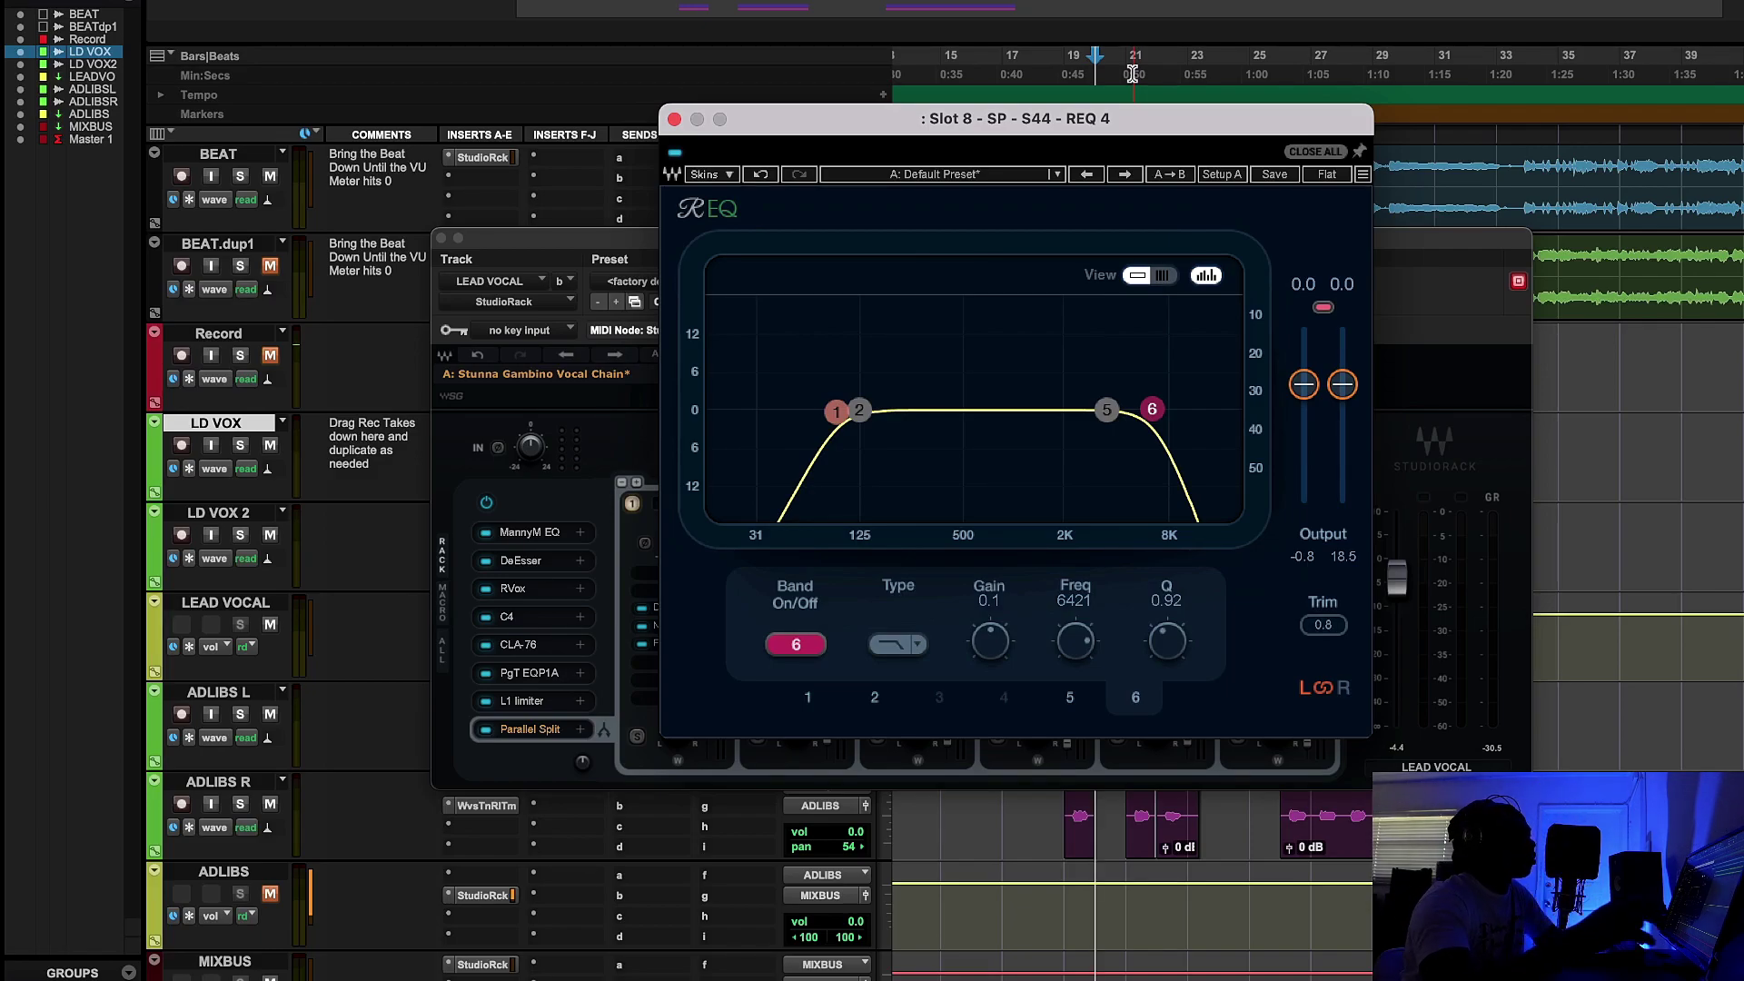
key("space")
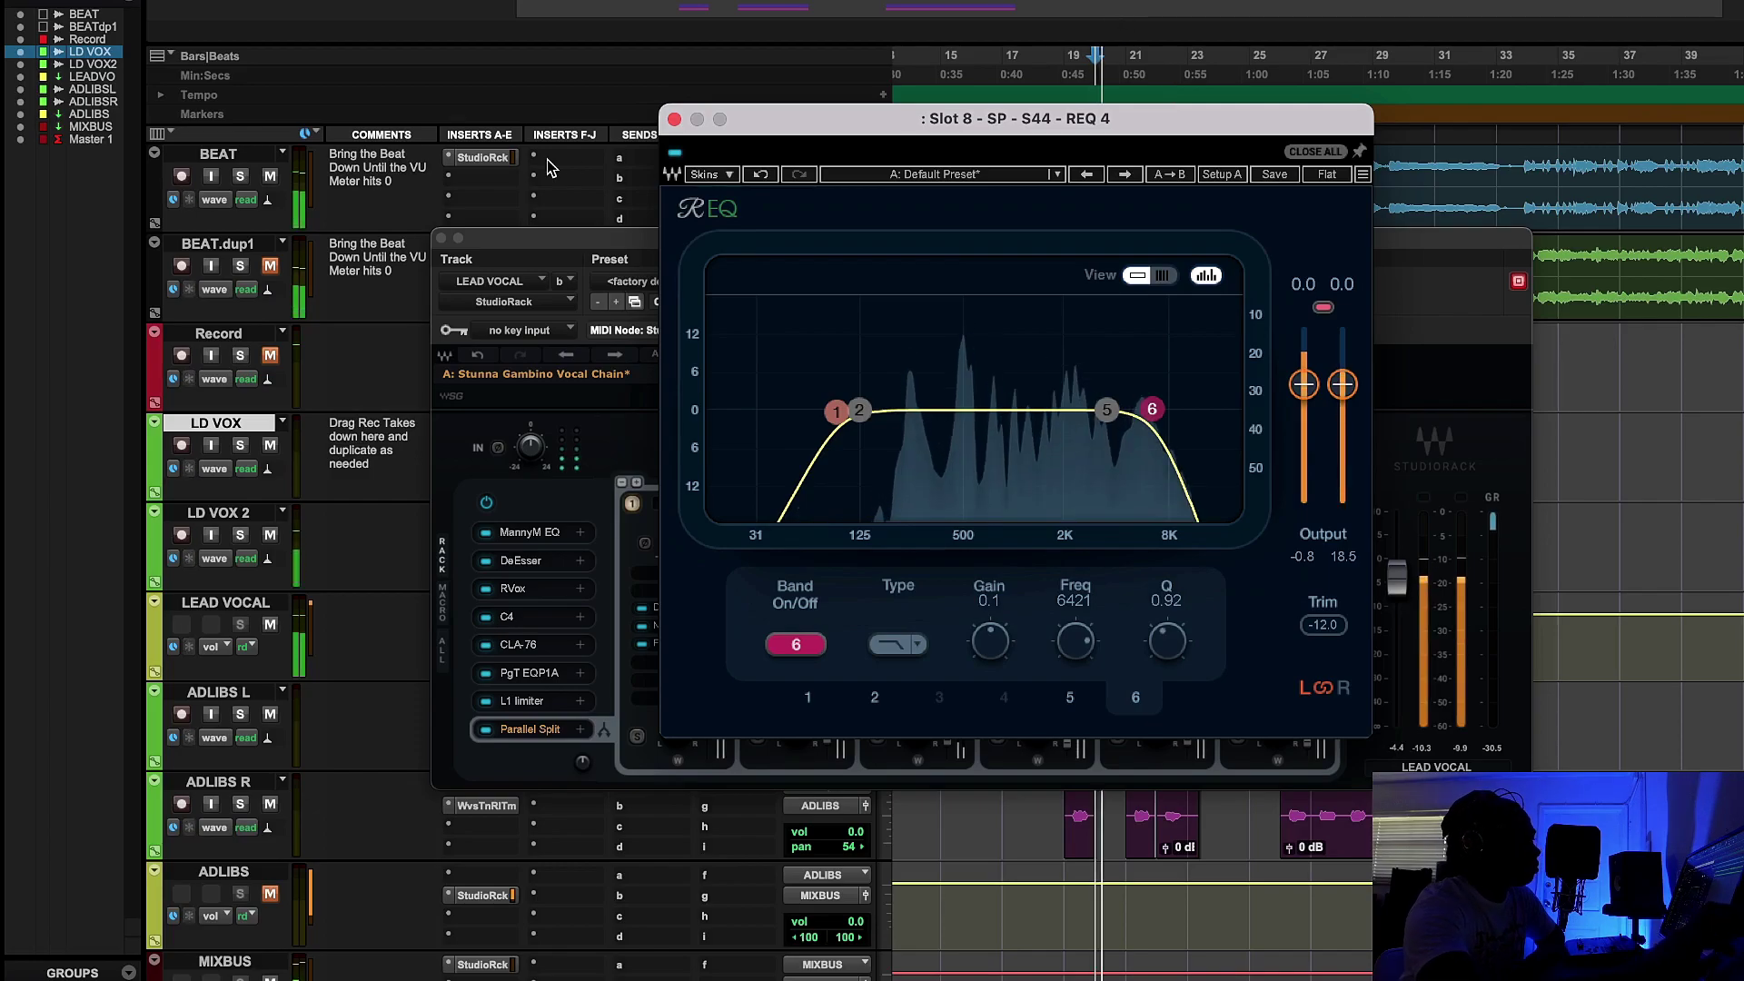
left_click_drag(818, 118, 587, 118)
Step: Compare the lead vocal with parallel rack 6 bypassed and active, leave the rack enabled, stop playback, and close REQ 4
left_click(1233, 510)
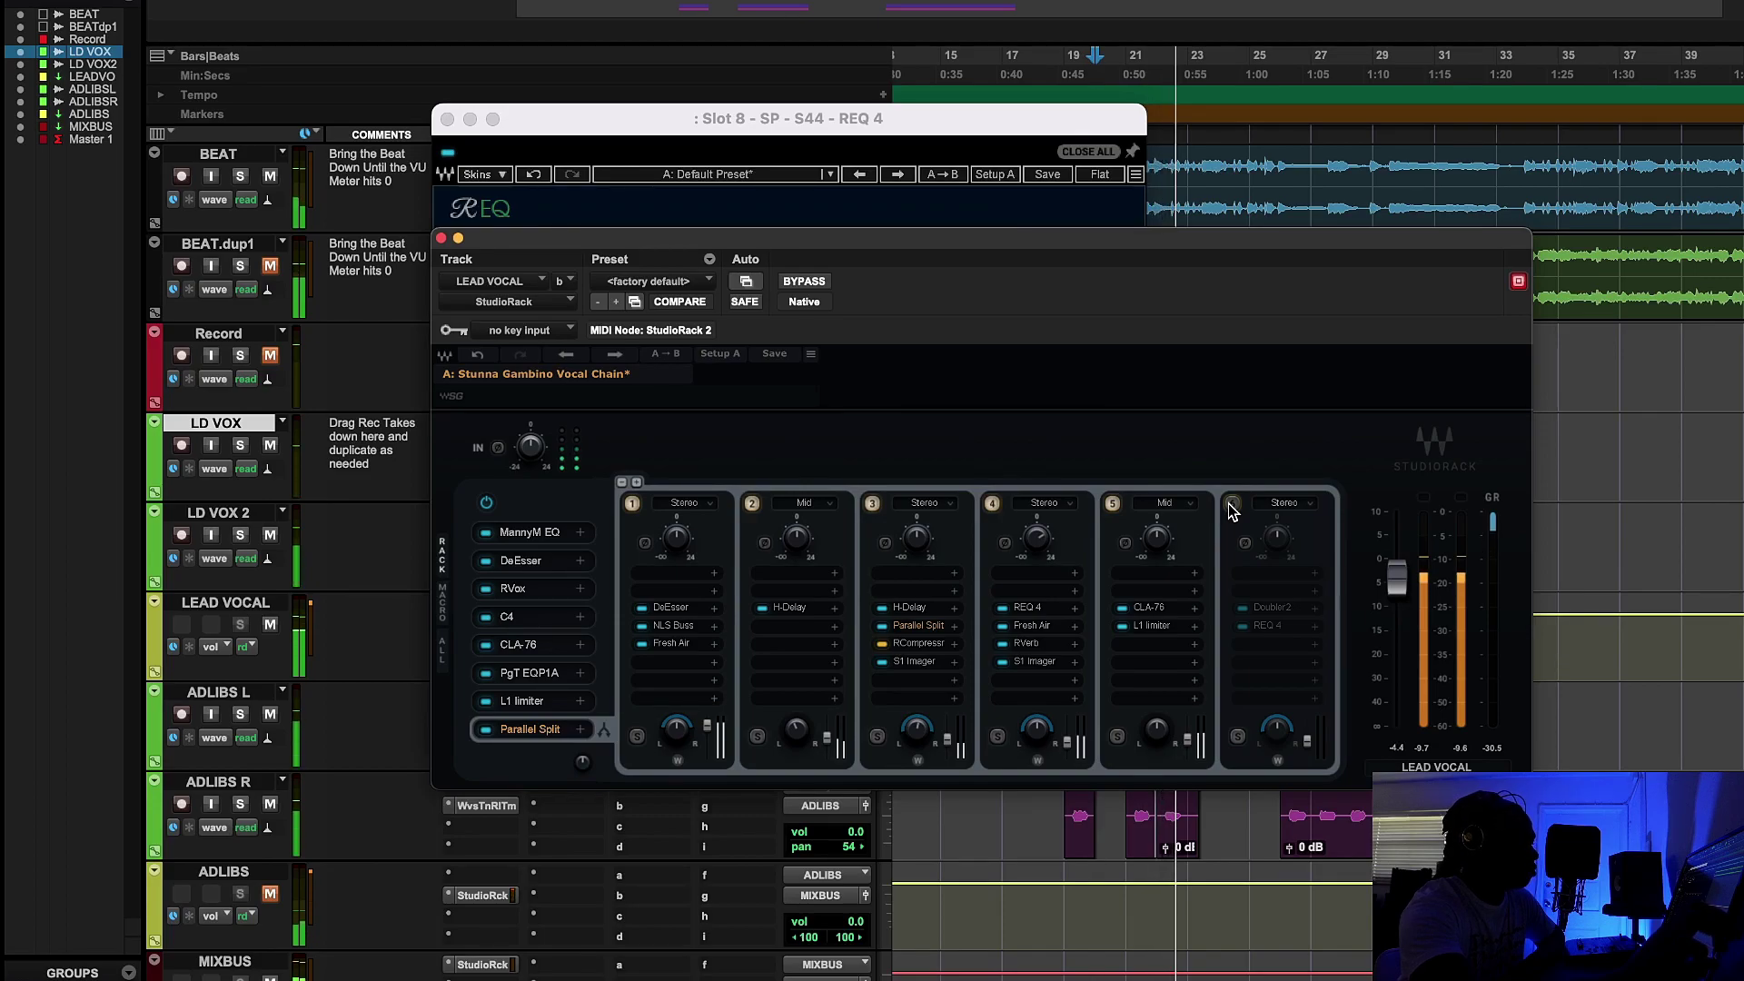
left_click(1231, 505)
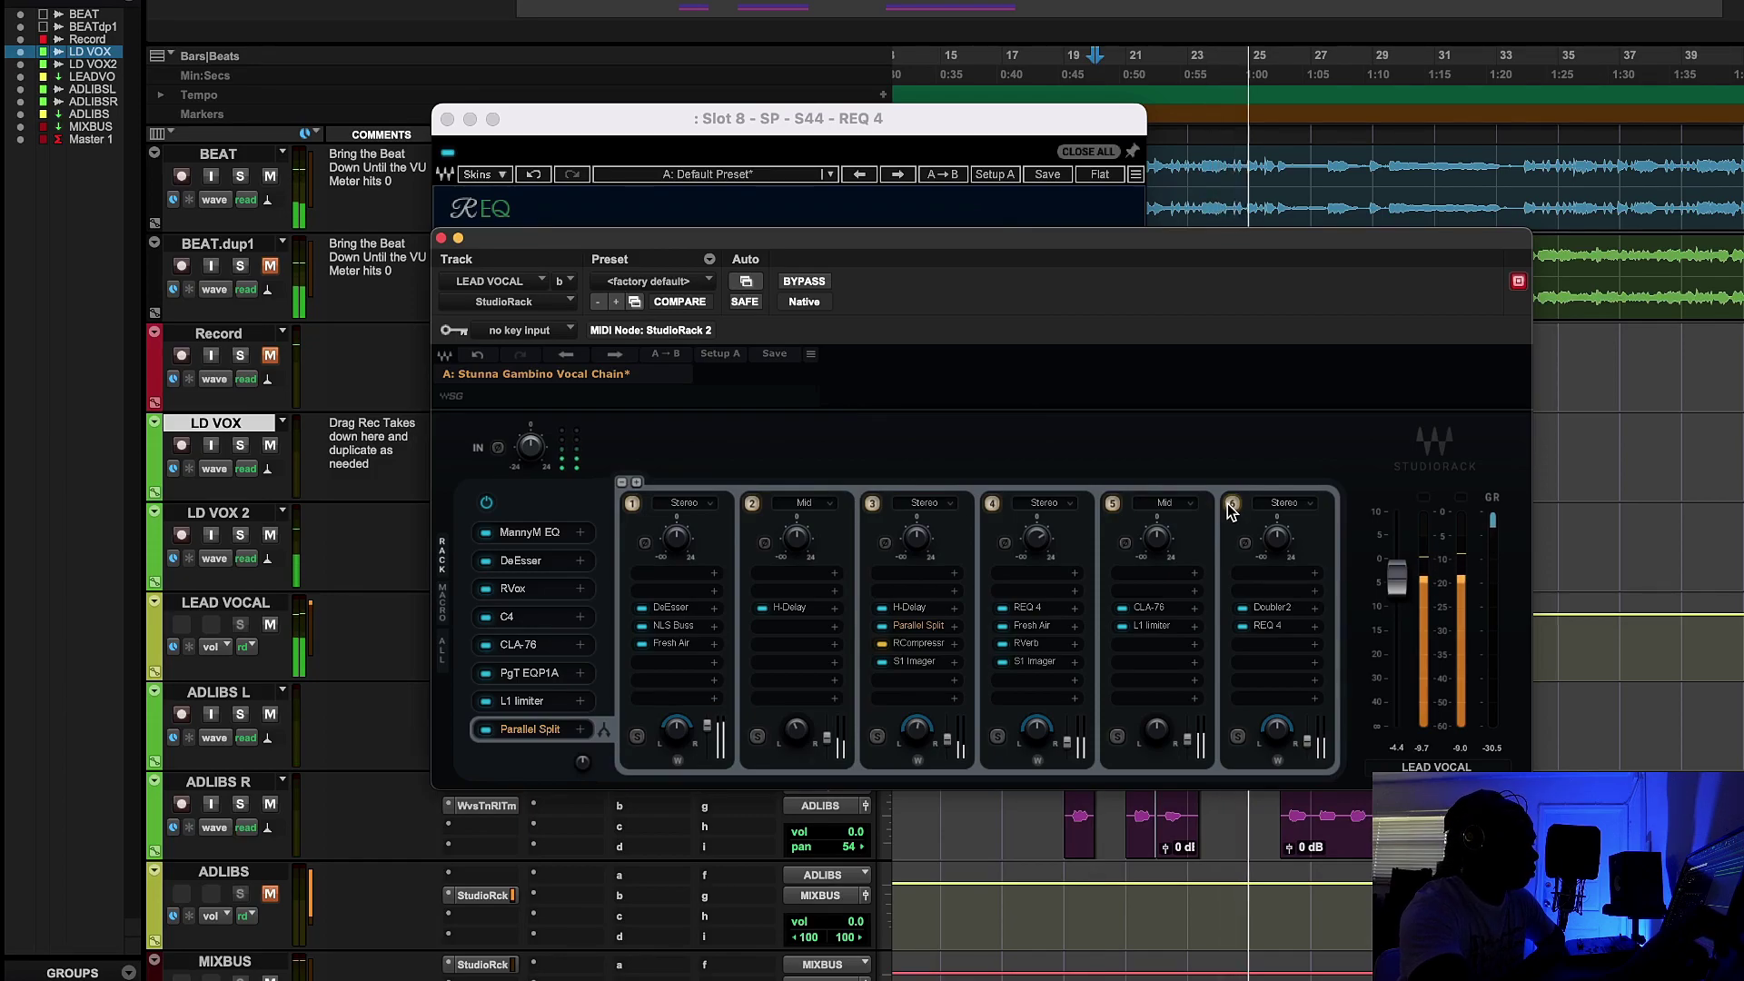
left_click(1232, 505)
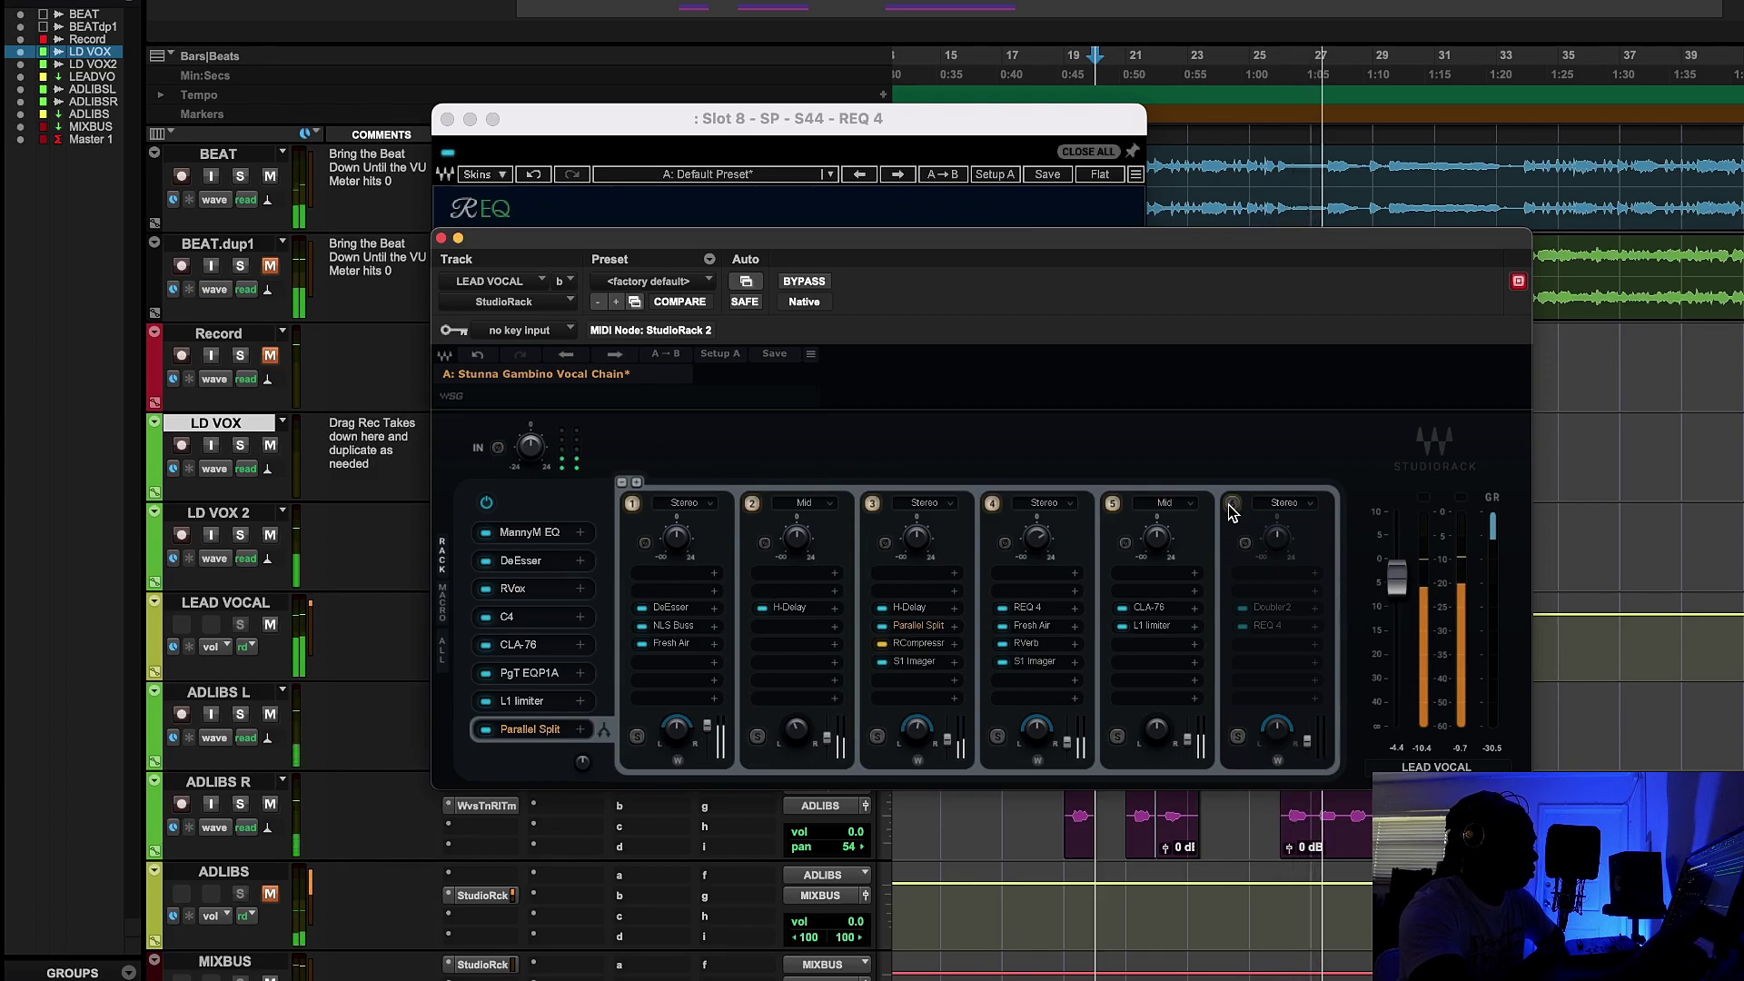
left_click(1232, 505)
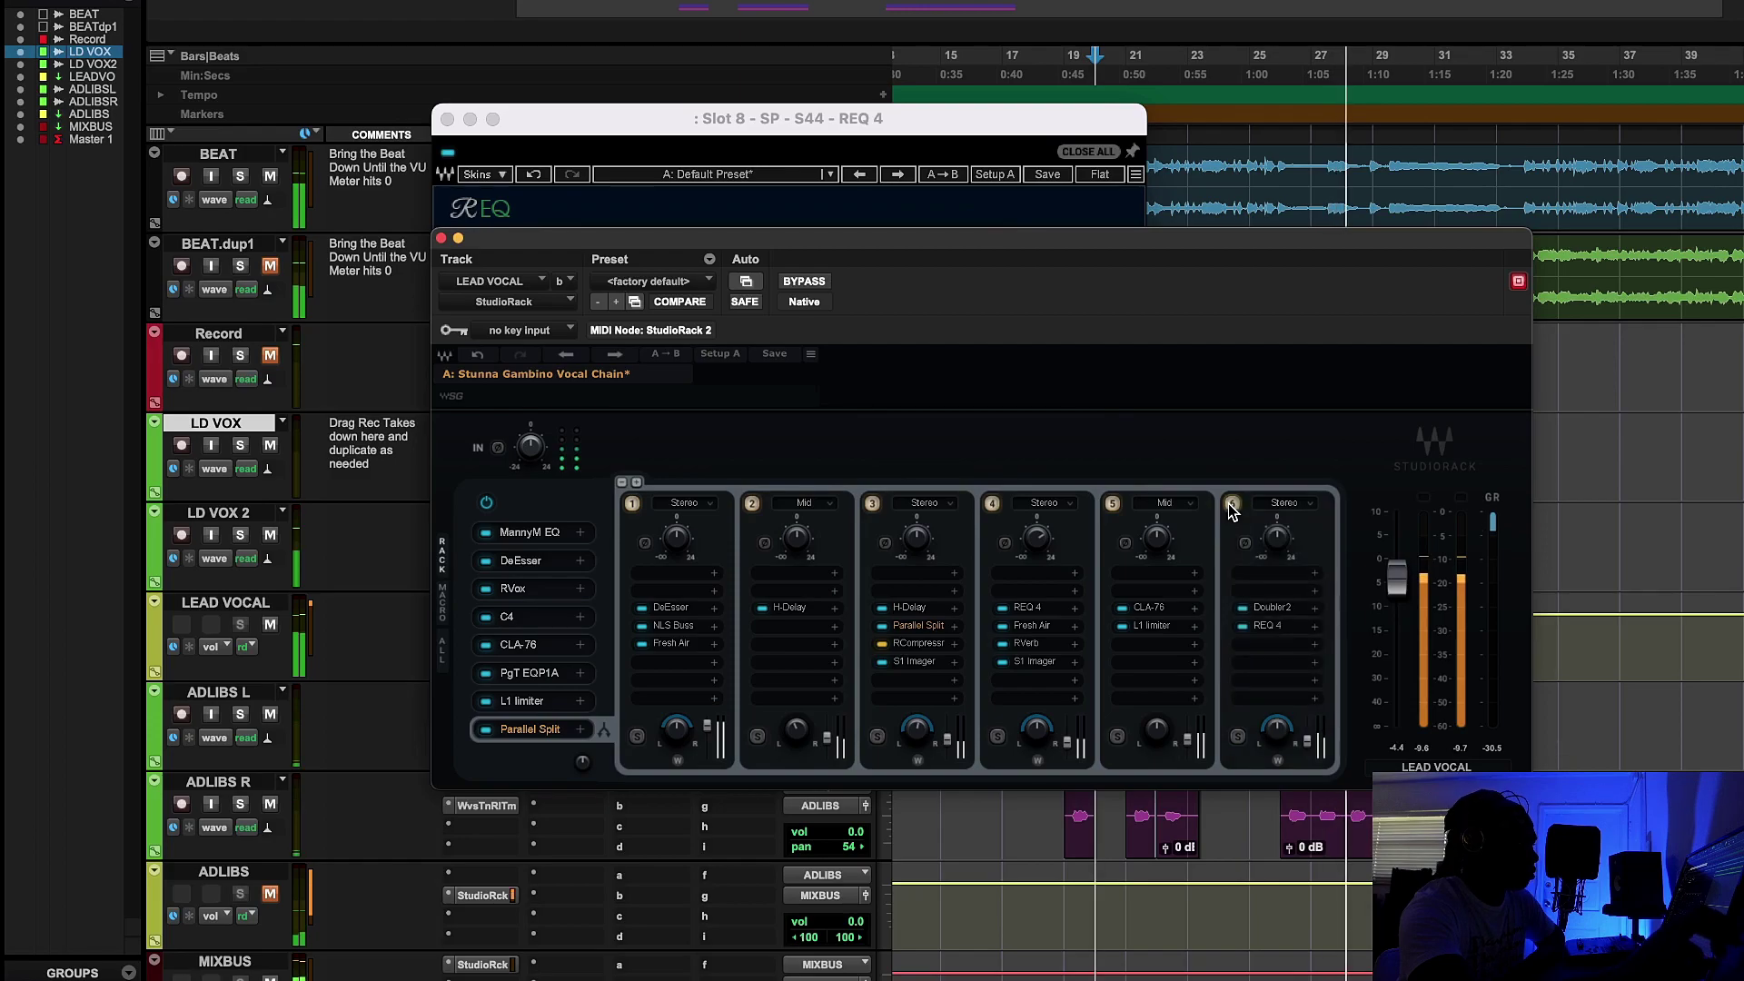
left_click(1064, 119)
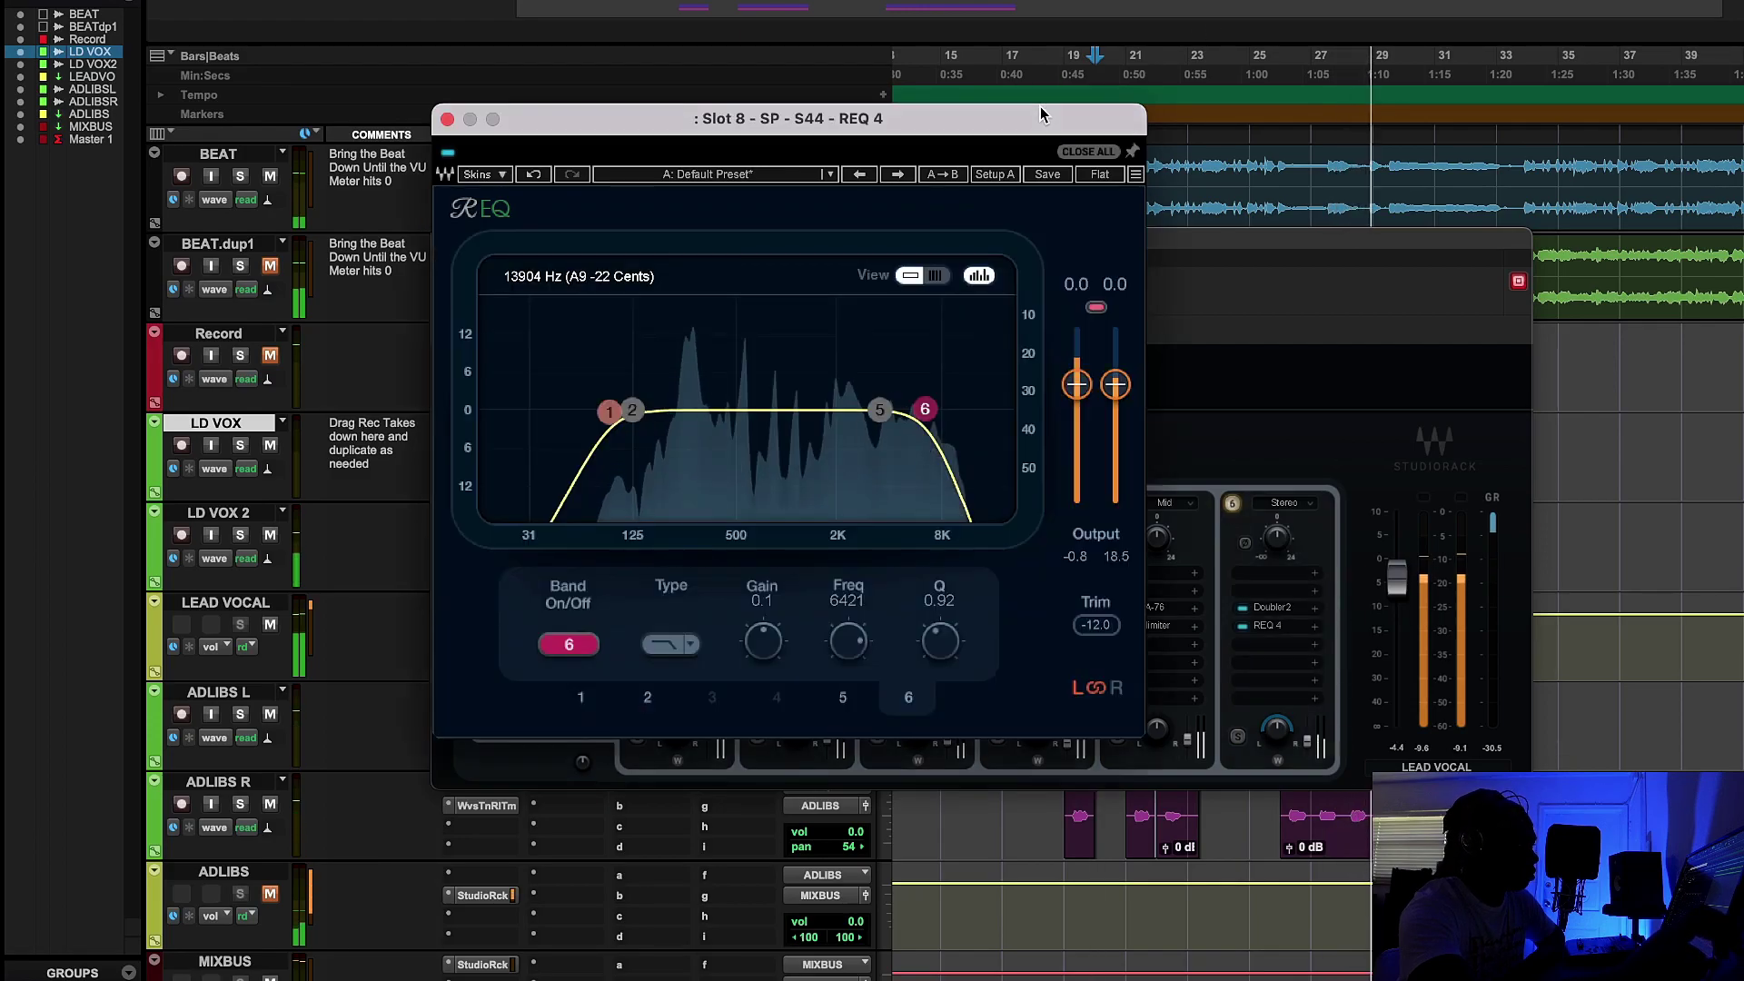
key("space")
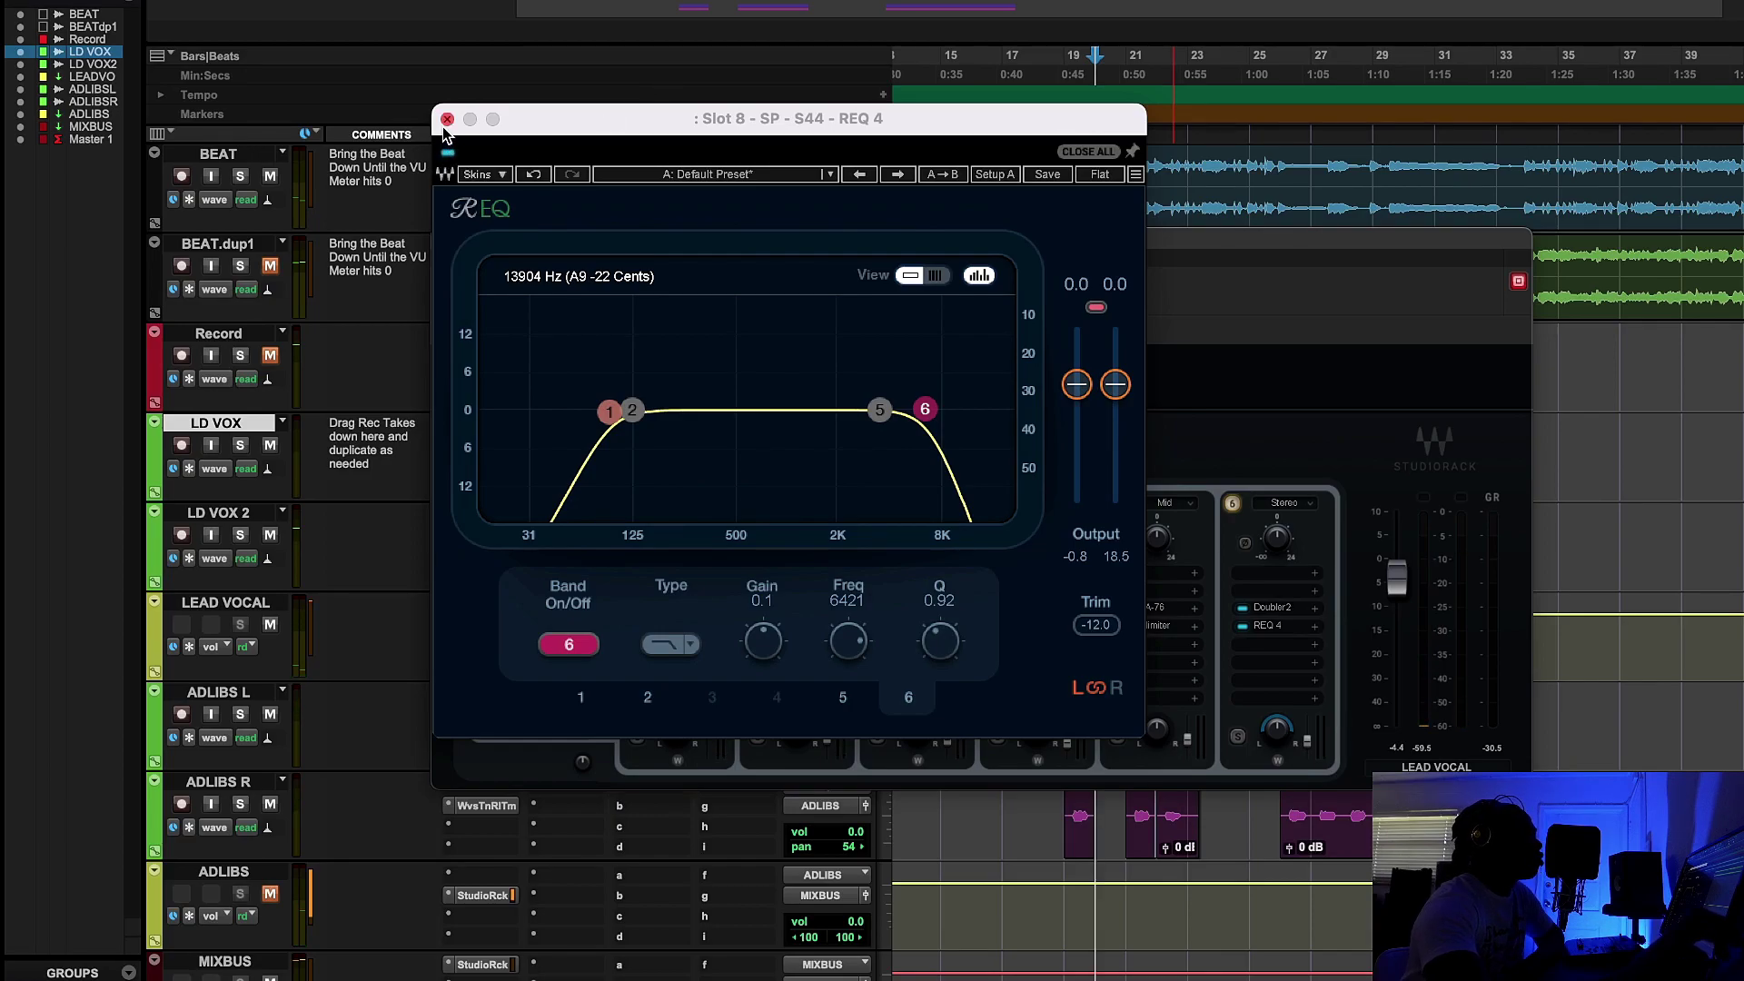
left_click(447, 119)
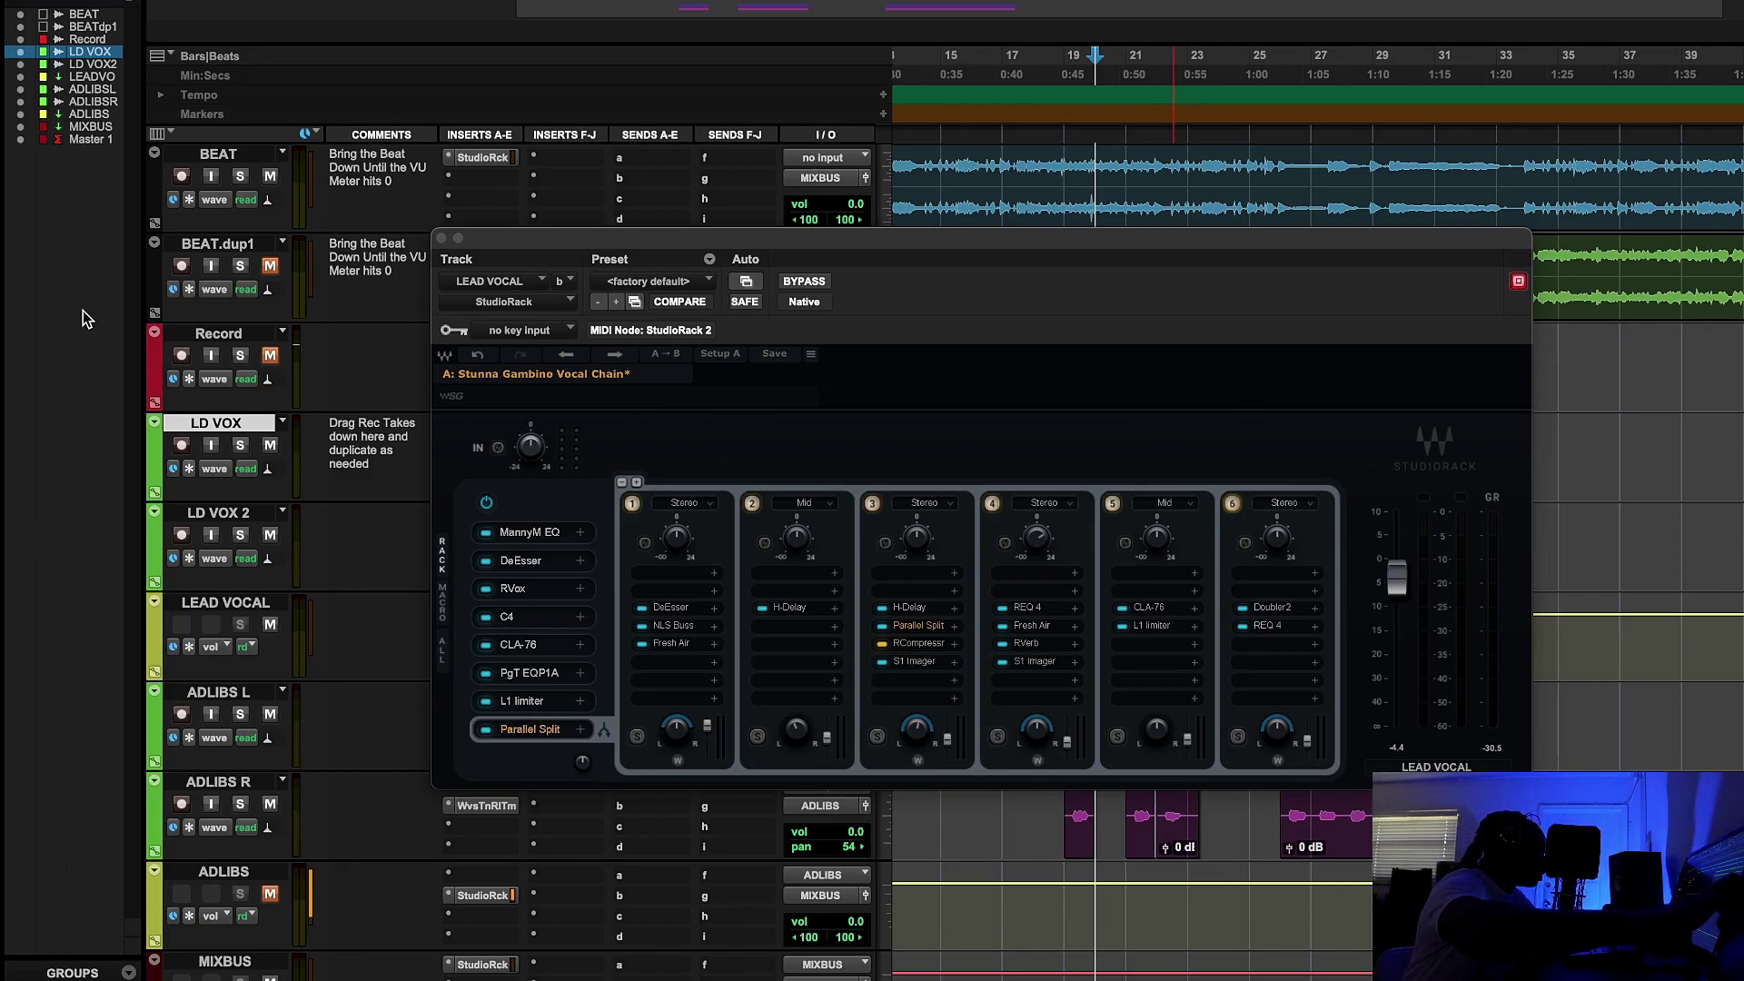
Step: Close the lead vocal's StudioRack, unmute the ADLIBS track, and open its StudioRack insert
left_click(440, 238)
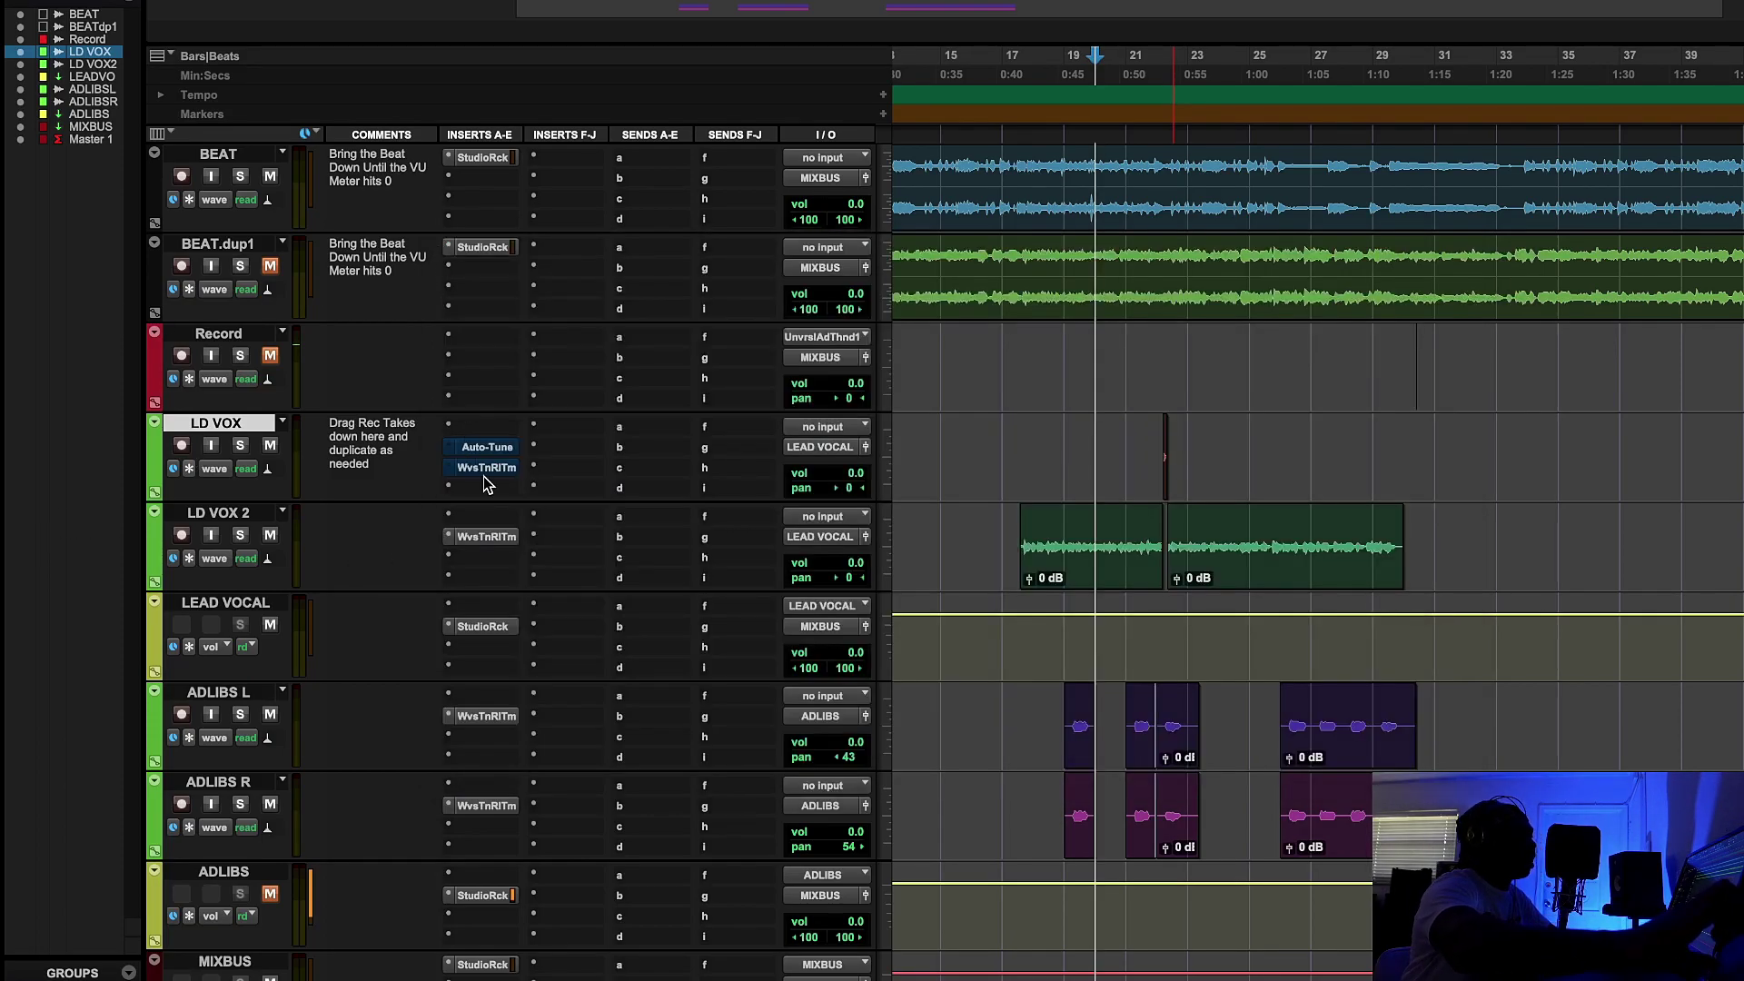
left_click(270, 894)
left_click(482, 896)
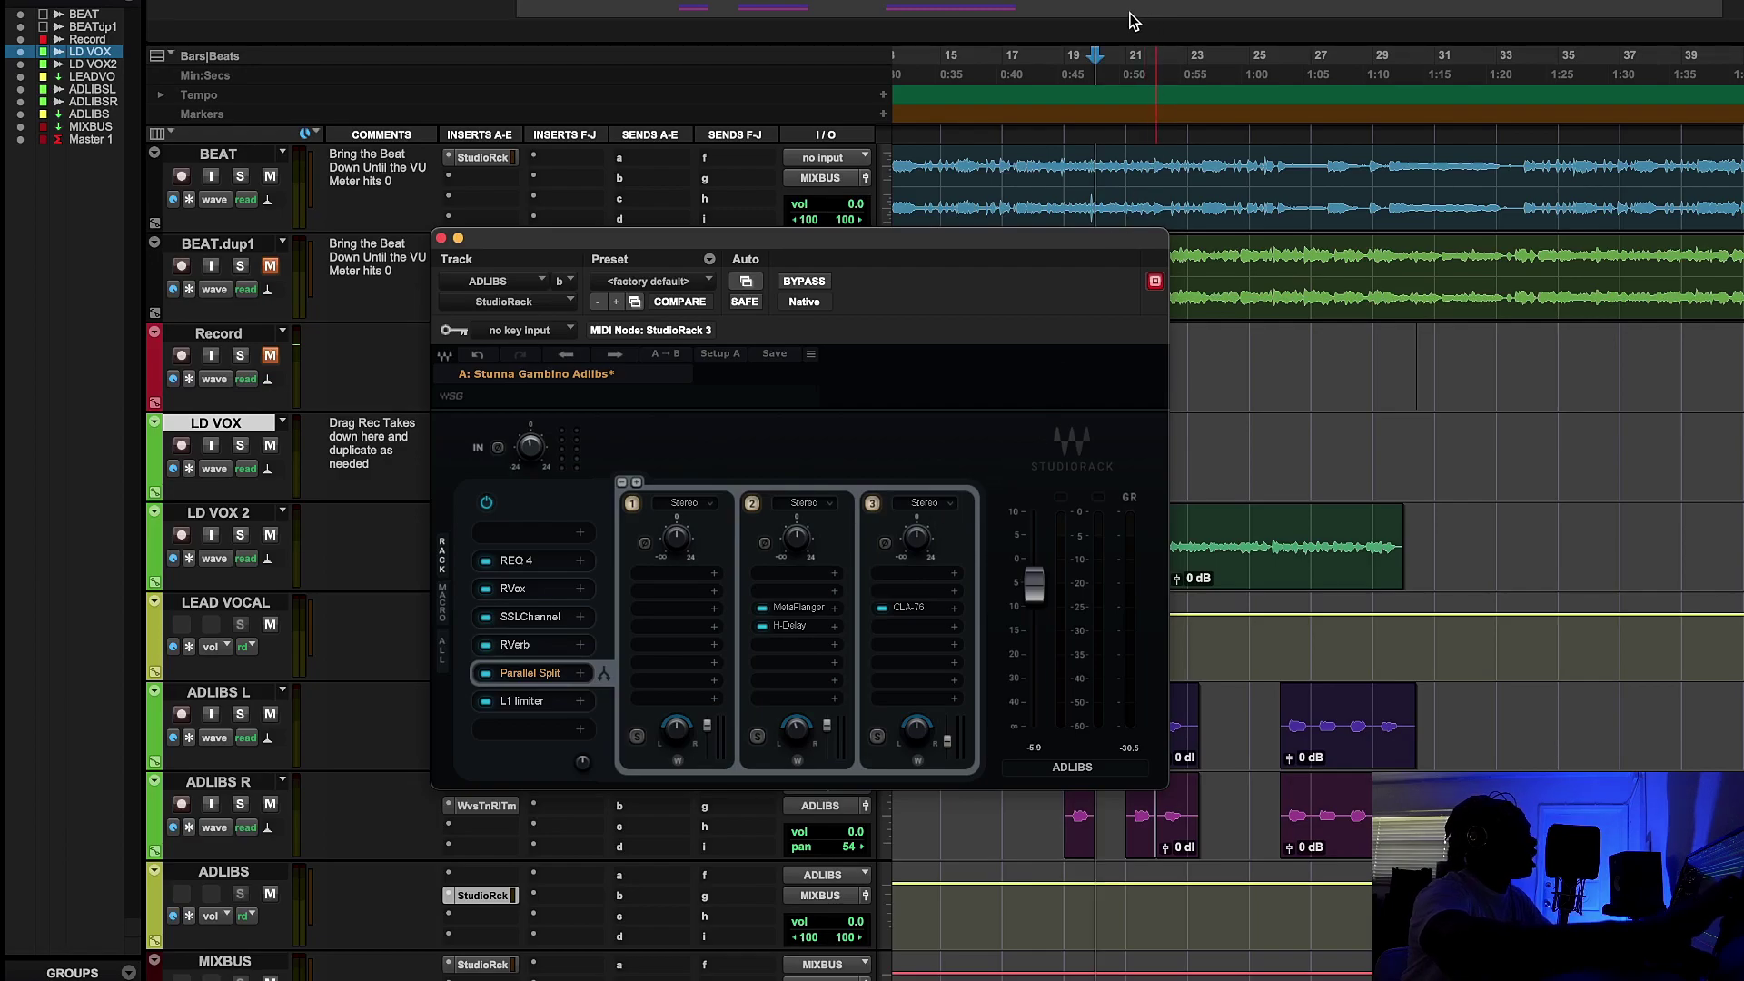
Step: Audition the ad-libs in the mix from just before bar 21 and from the section after bar 25, and stop playback
left_click(1122, 60)
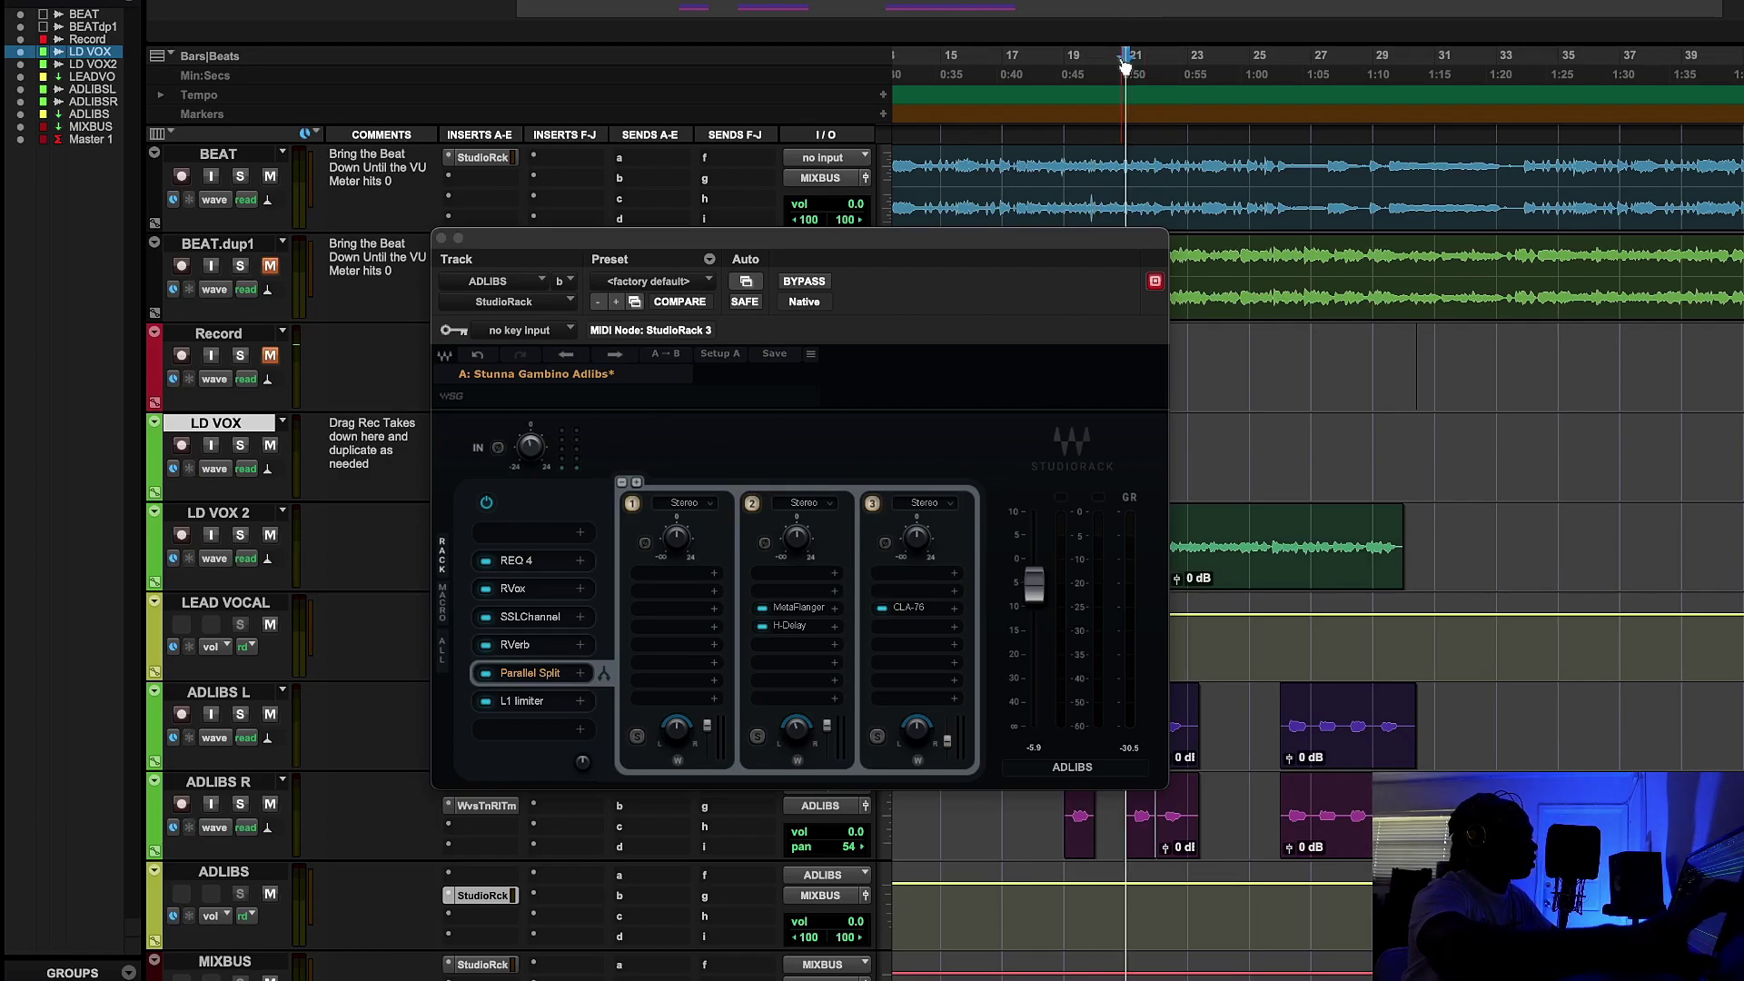
key("space")
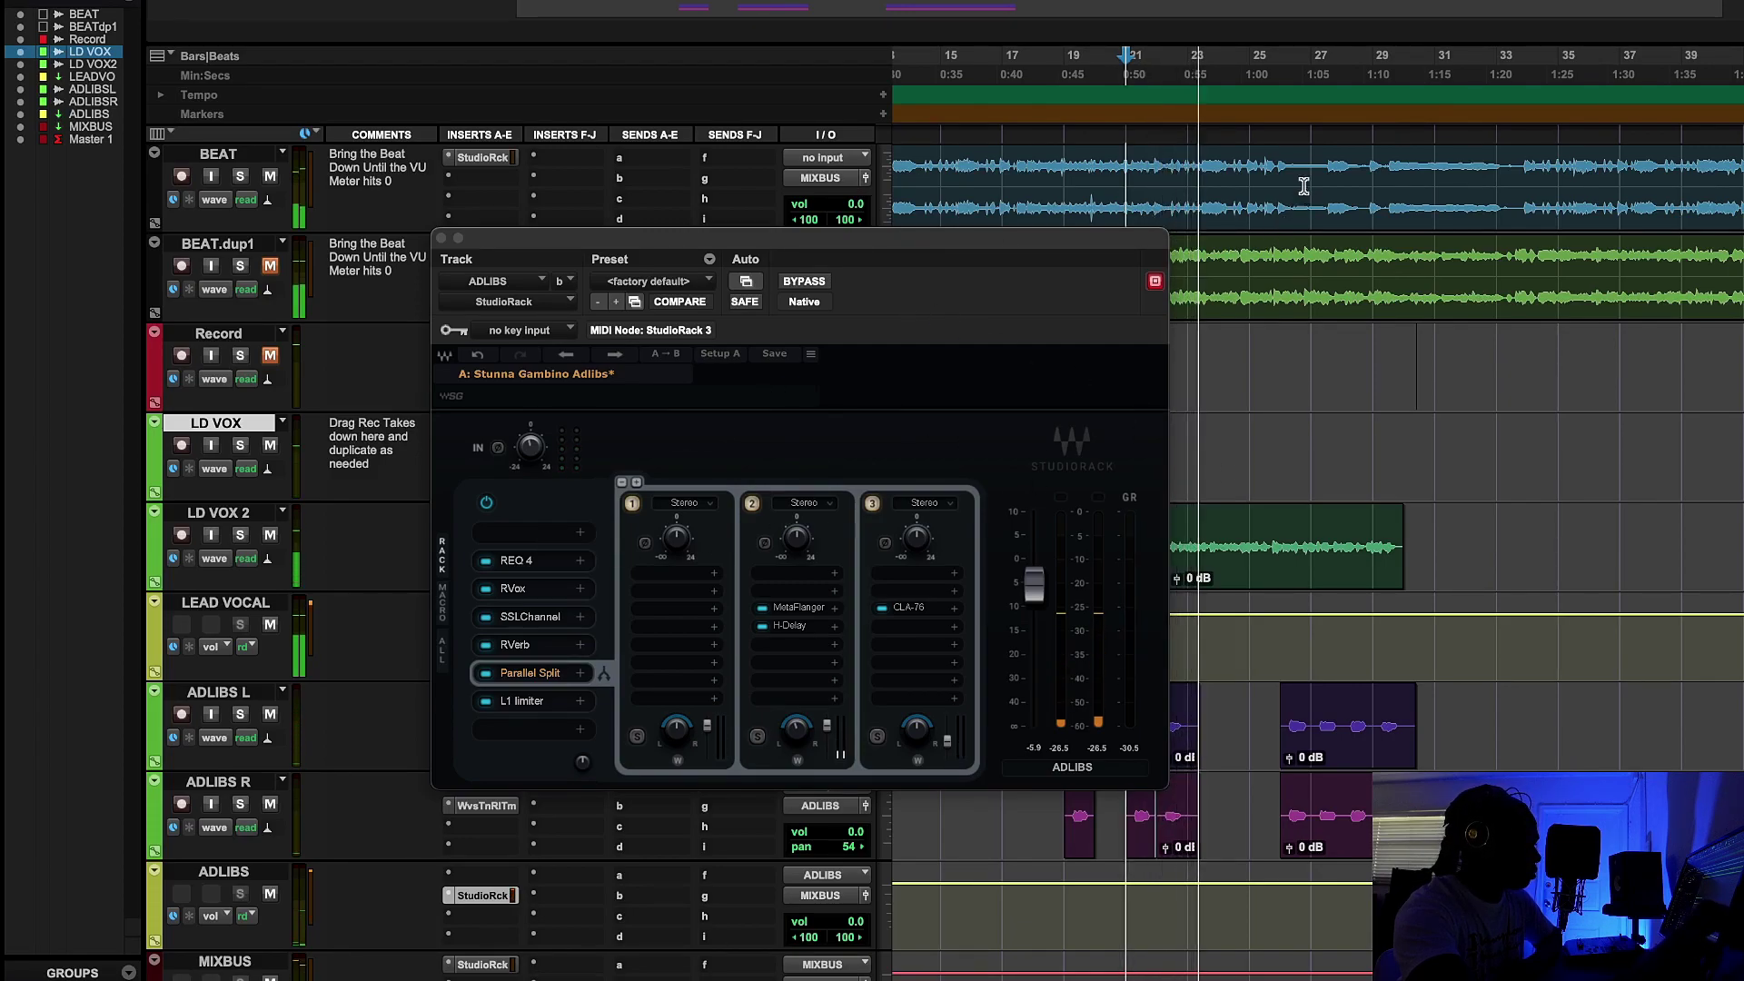
left_click(1278, 65)
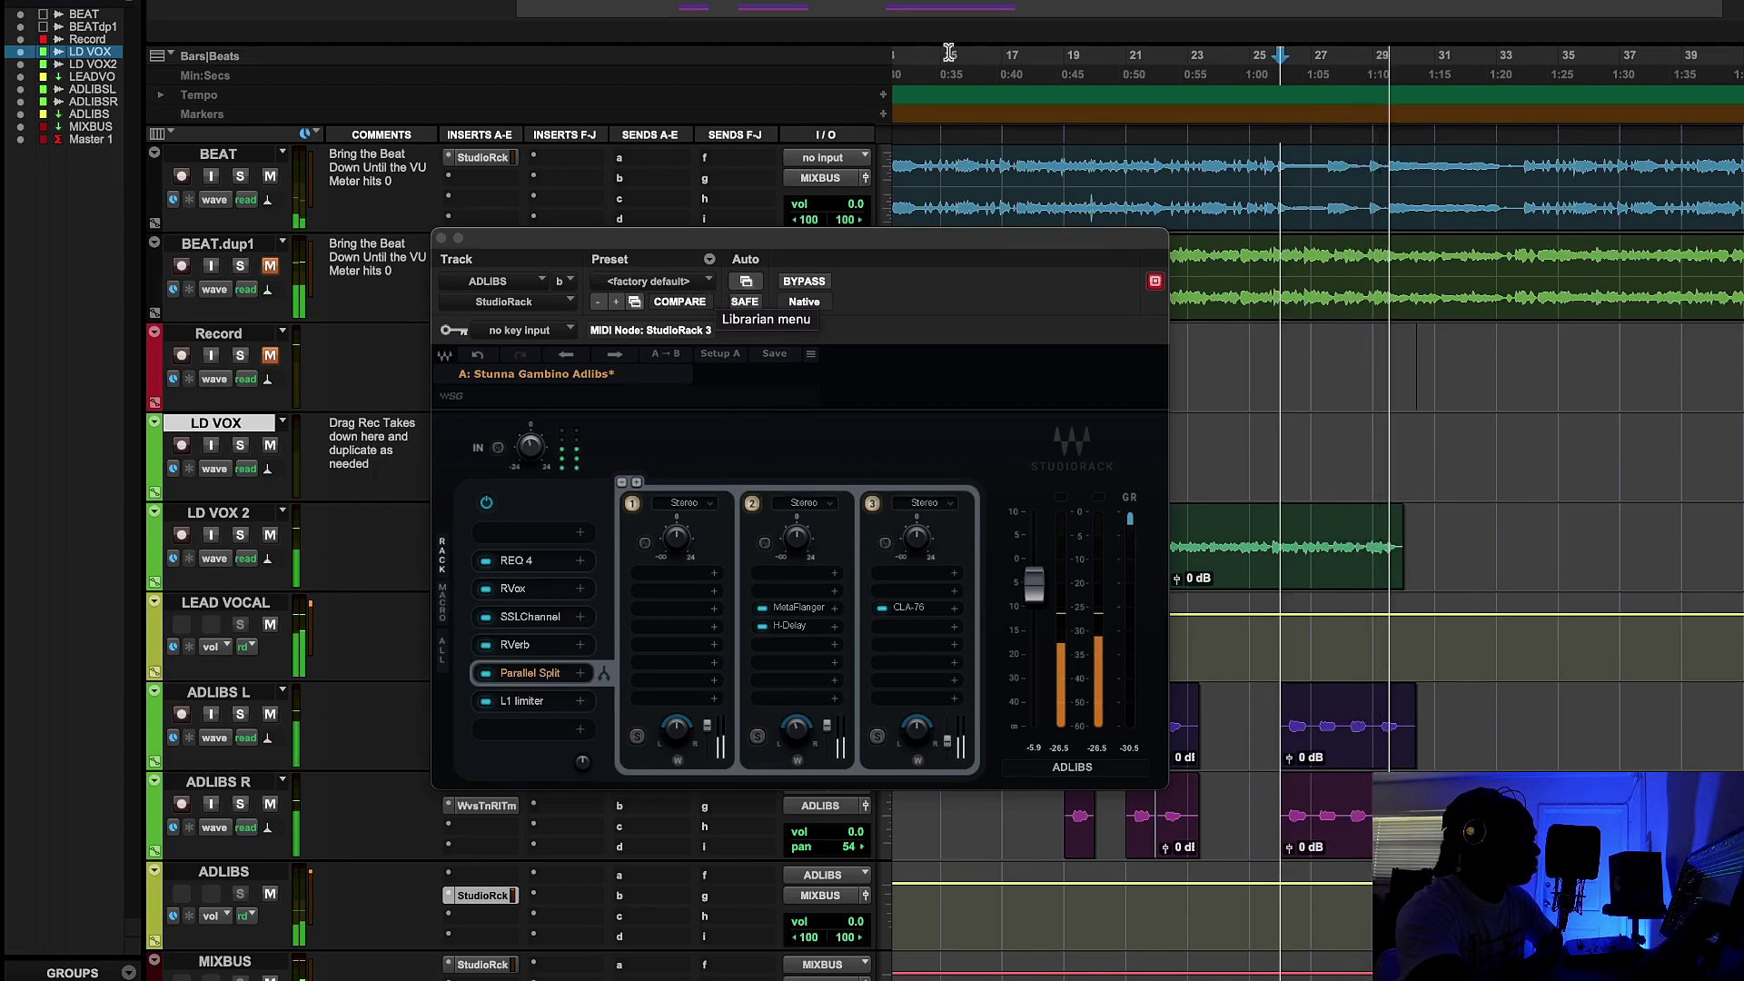
key("space")
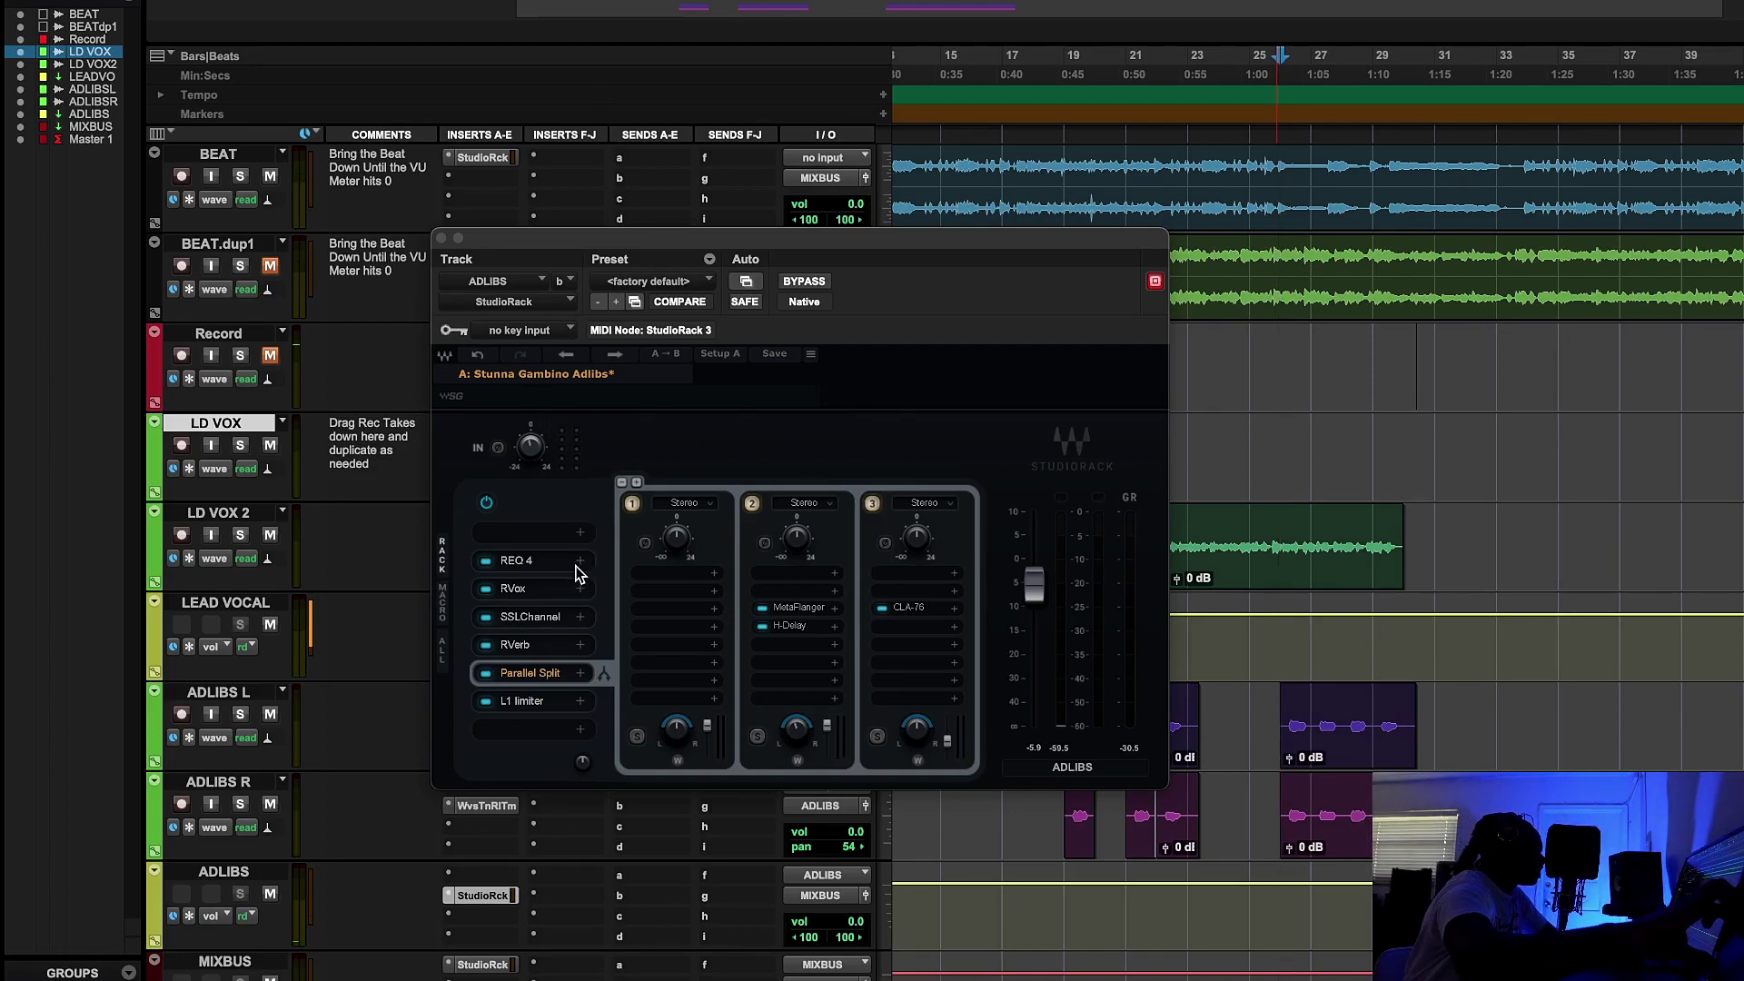
Step: Review REQ 4's curve and band 5 settings and RVox's compression settings in the ad-lib chain, closing each plugin
left_click(531, 563)
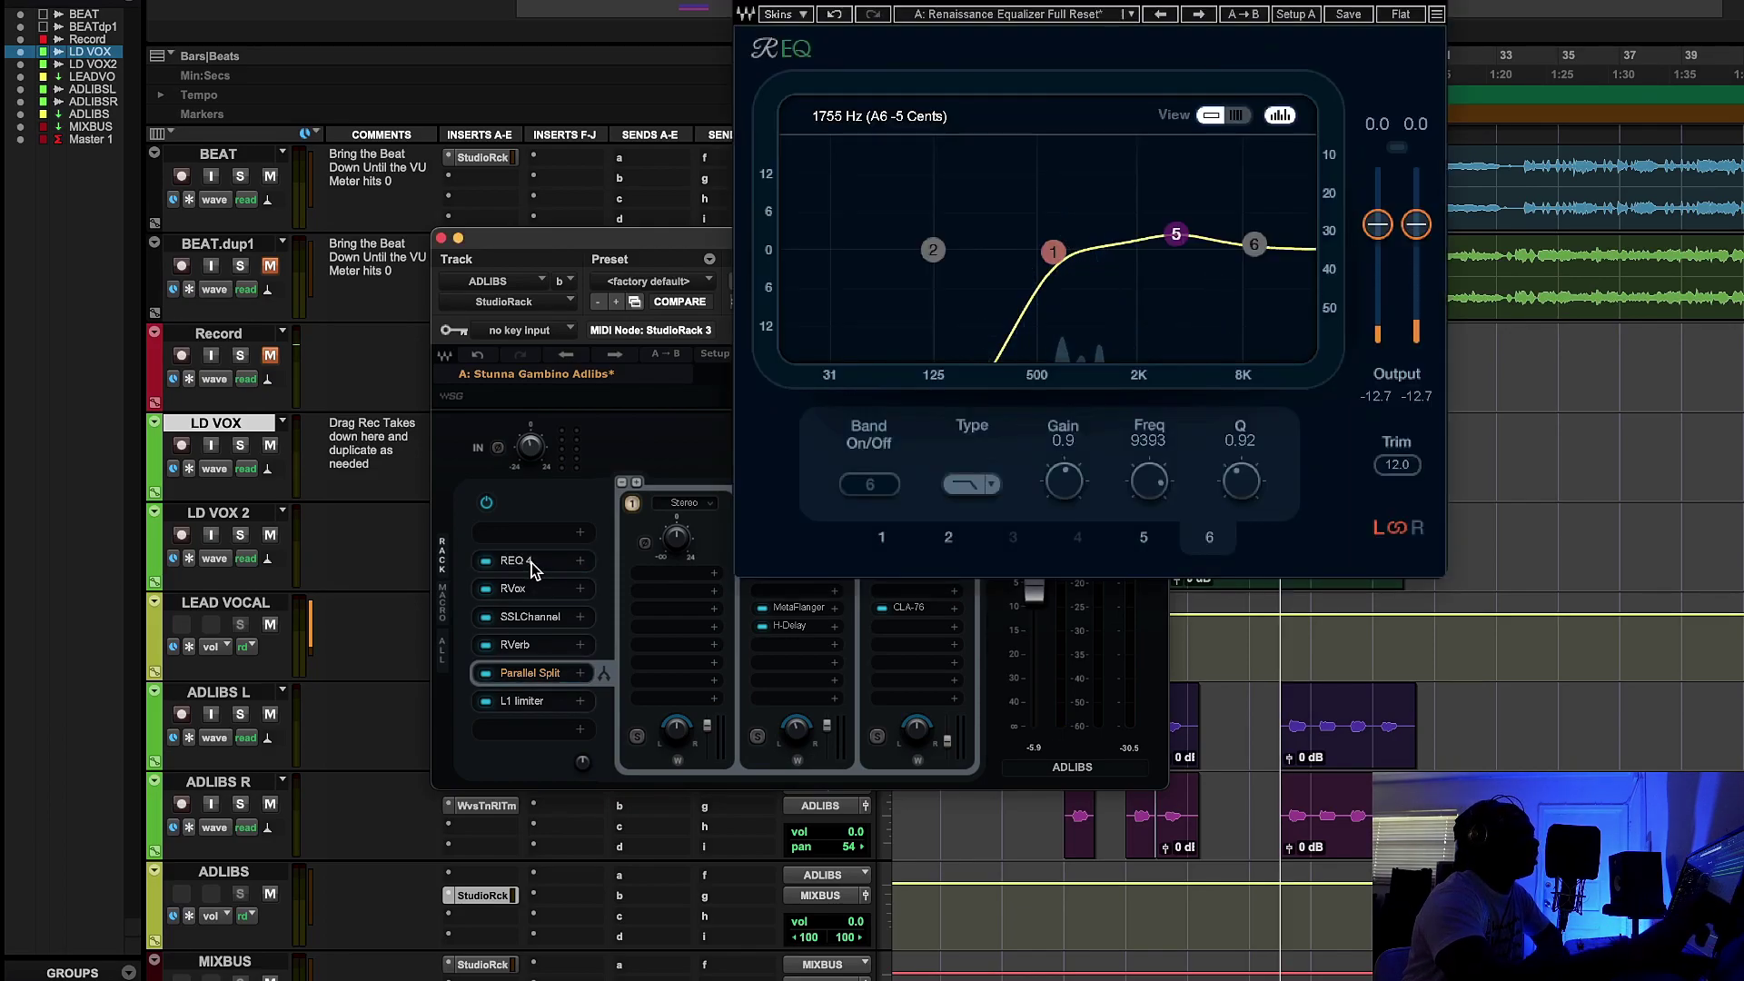
left_click_drag(1107, 0, 1111, 106)
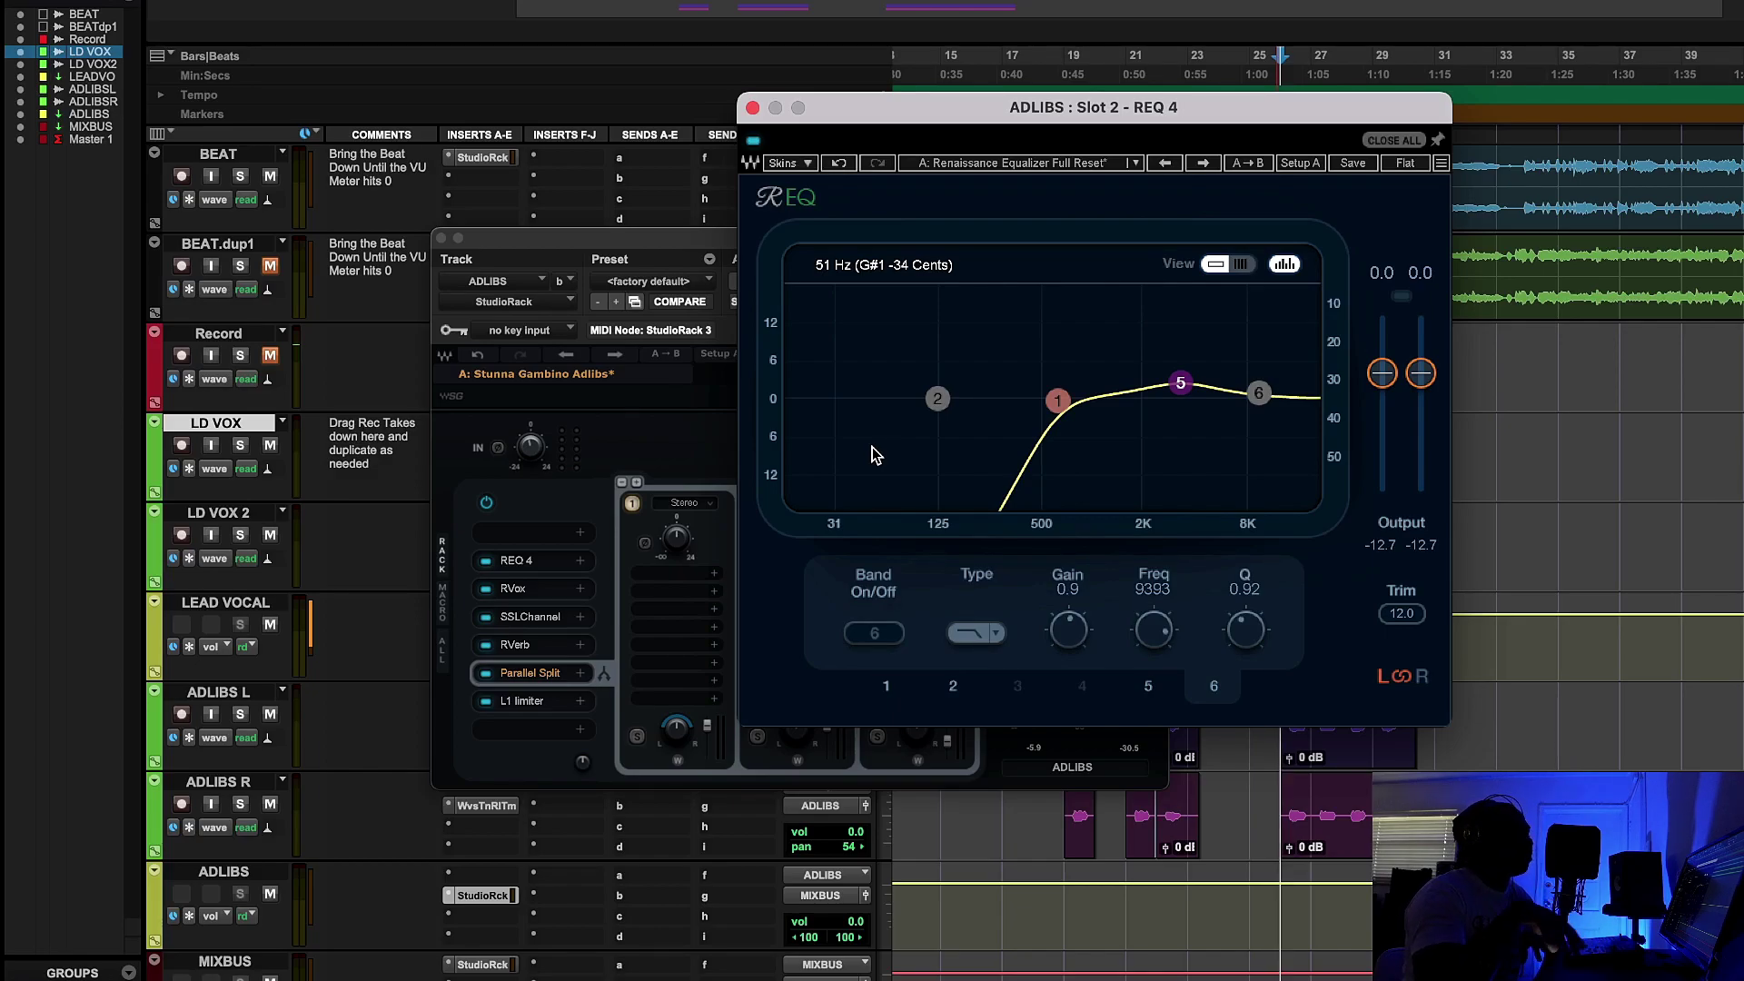
left_click(1181, 383)
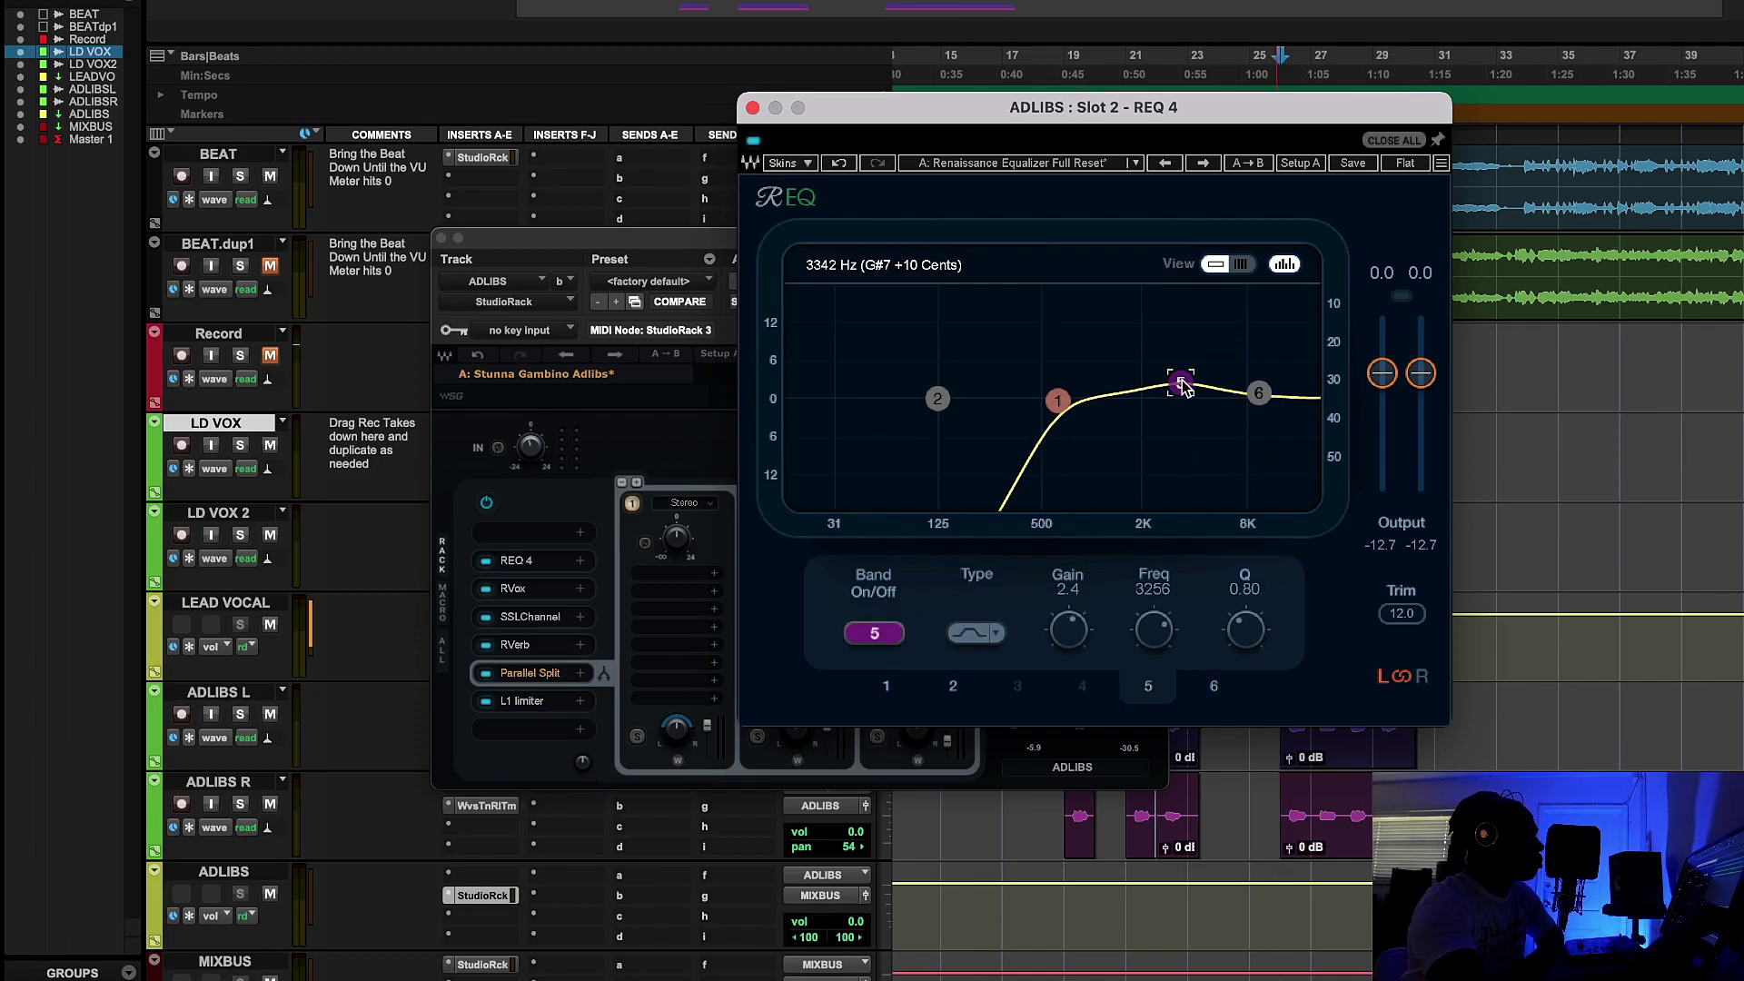
left_click(754, 108)
left_click(538, 589)
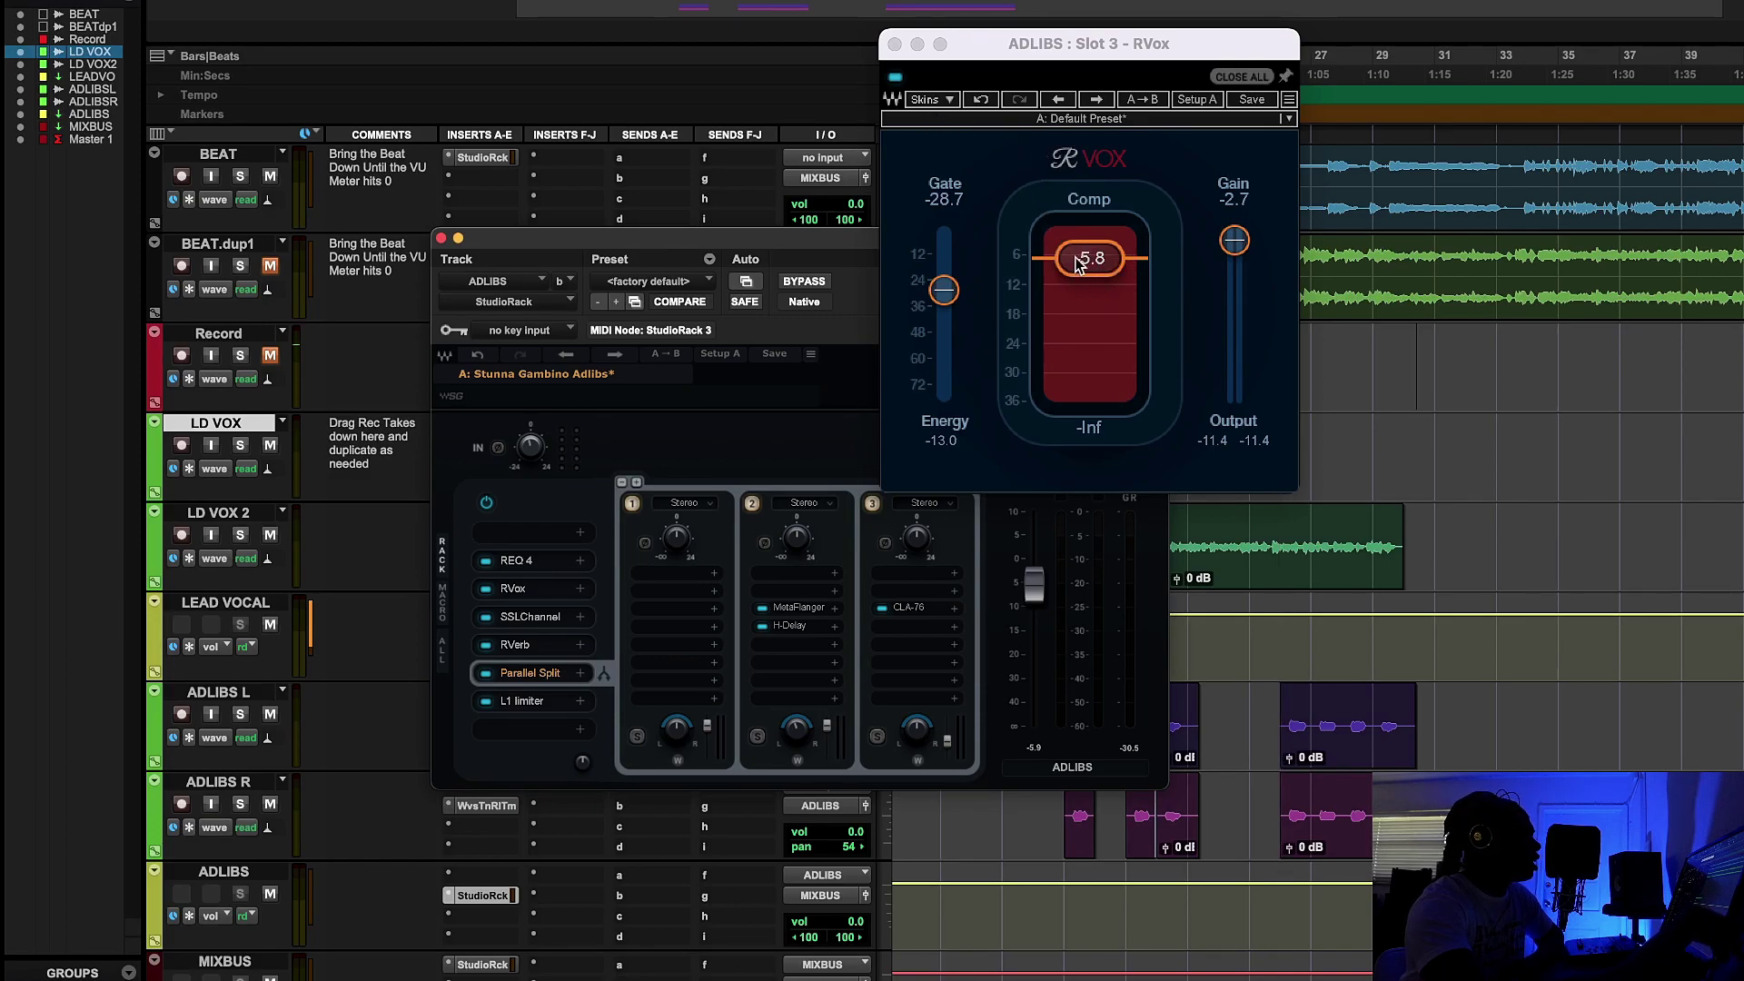
left_click(895, 44)
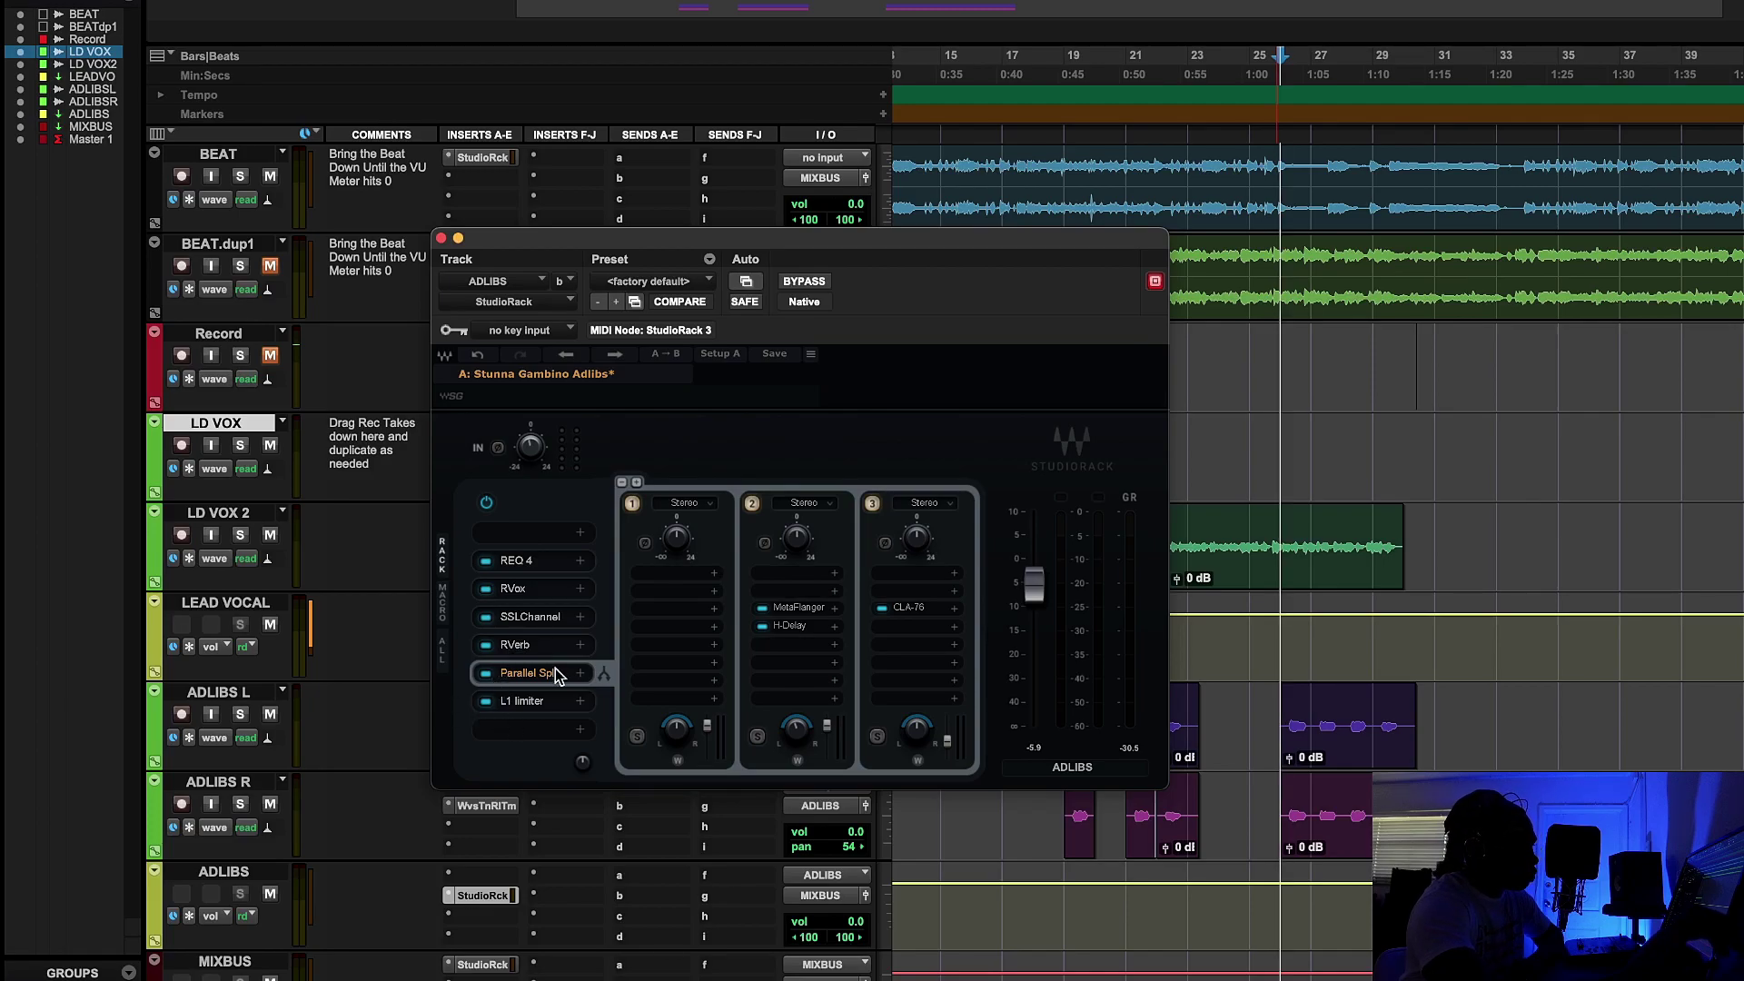
Step: Open SSLChannel in the ad-lib chain, play the ad-libs through it, examine its high-mid EQ settings, and close it
left_click(523, 616)
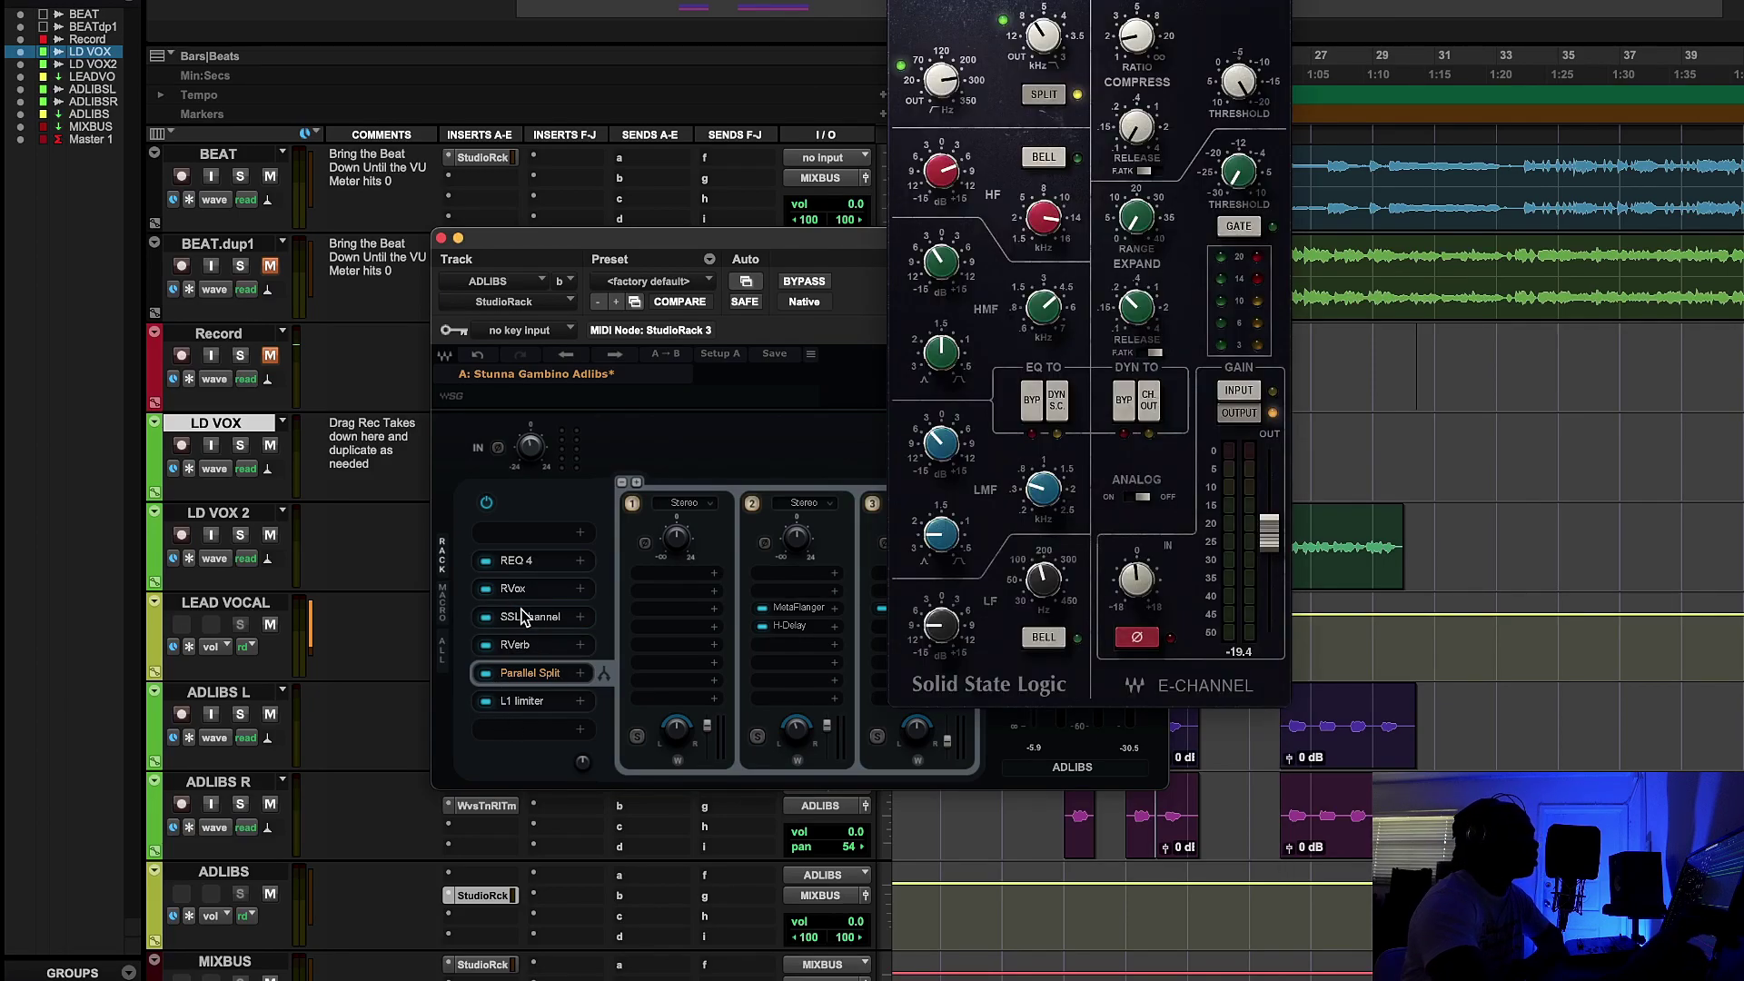
left_click_drag(1168, 0, 1126, 115)
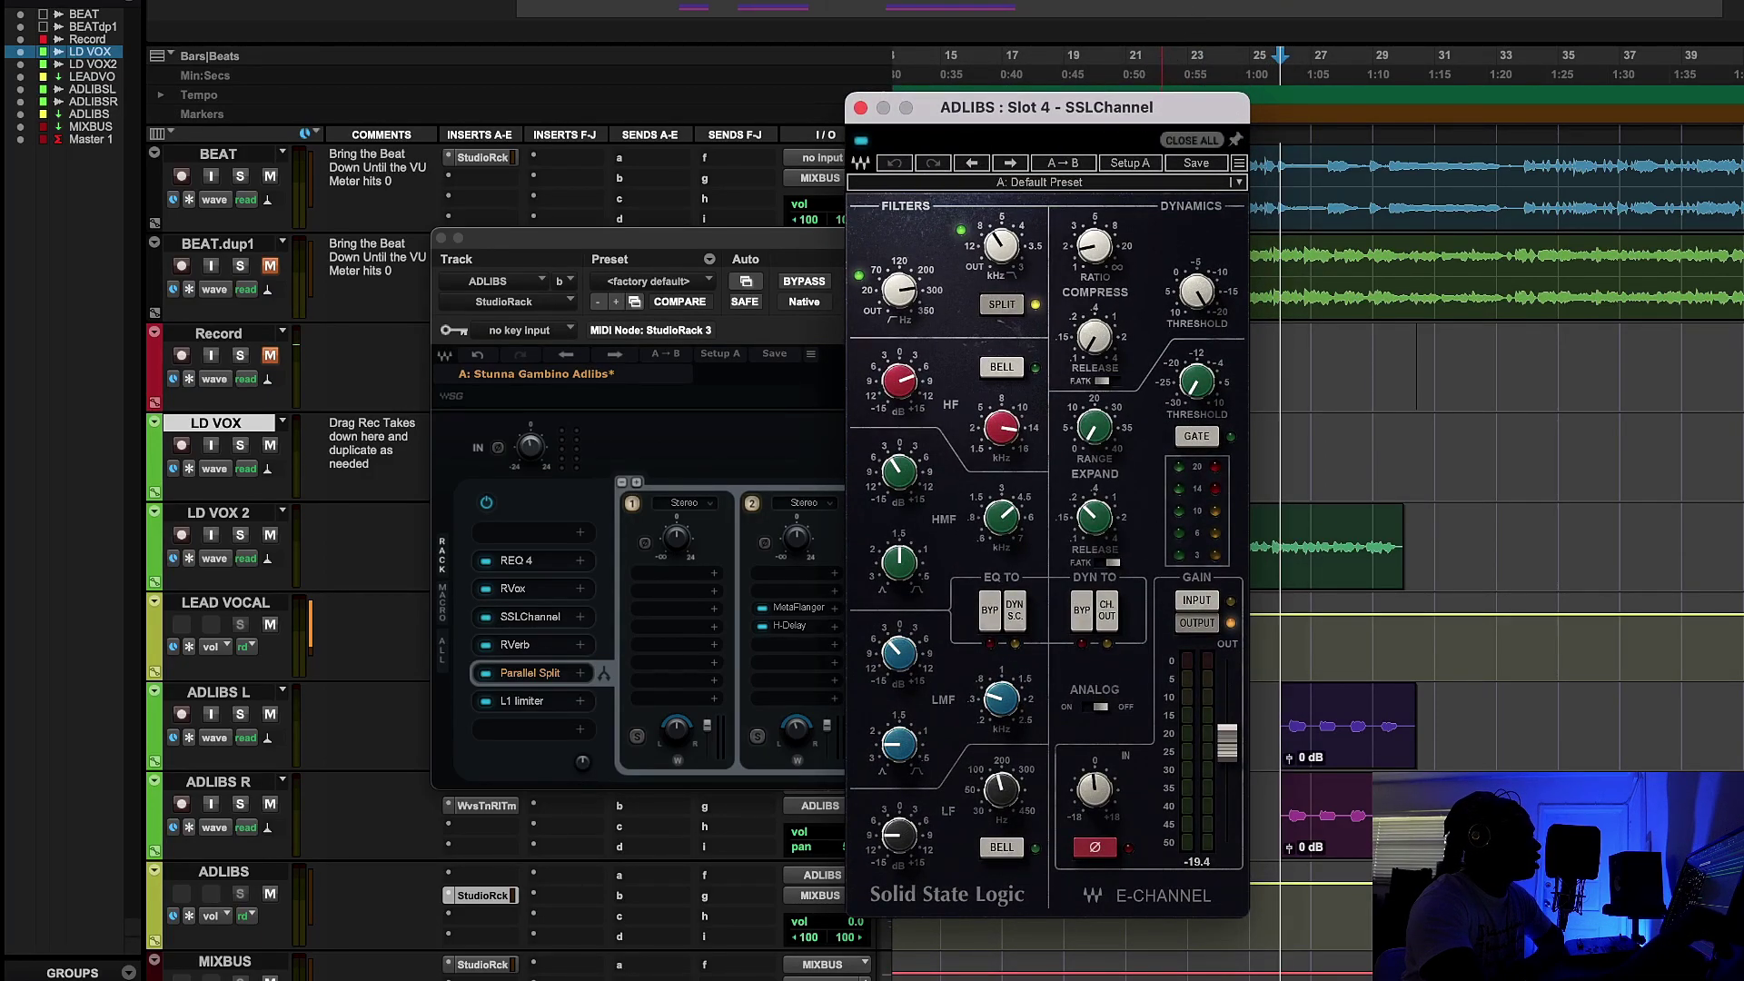
left_click(1204, 2)
key("space")
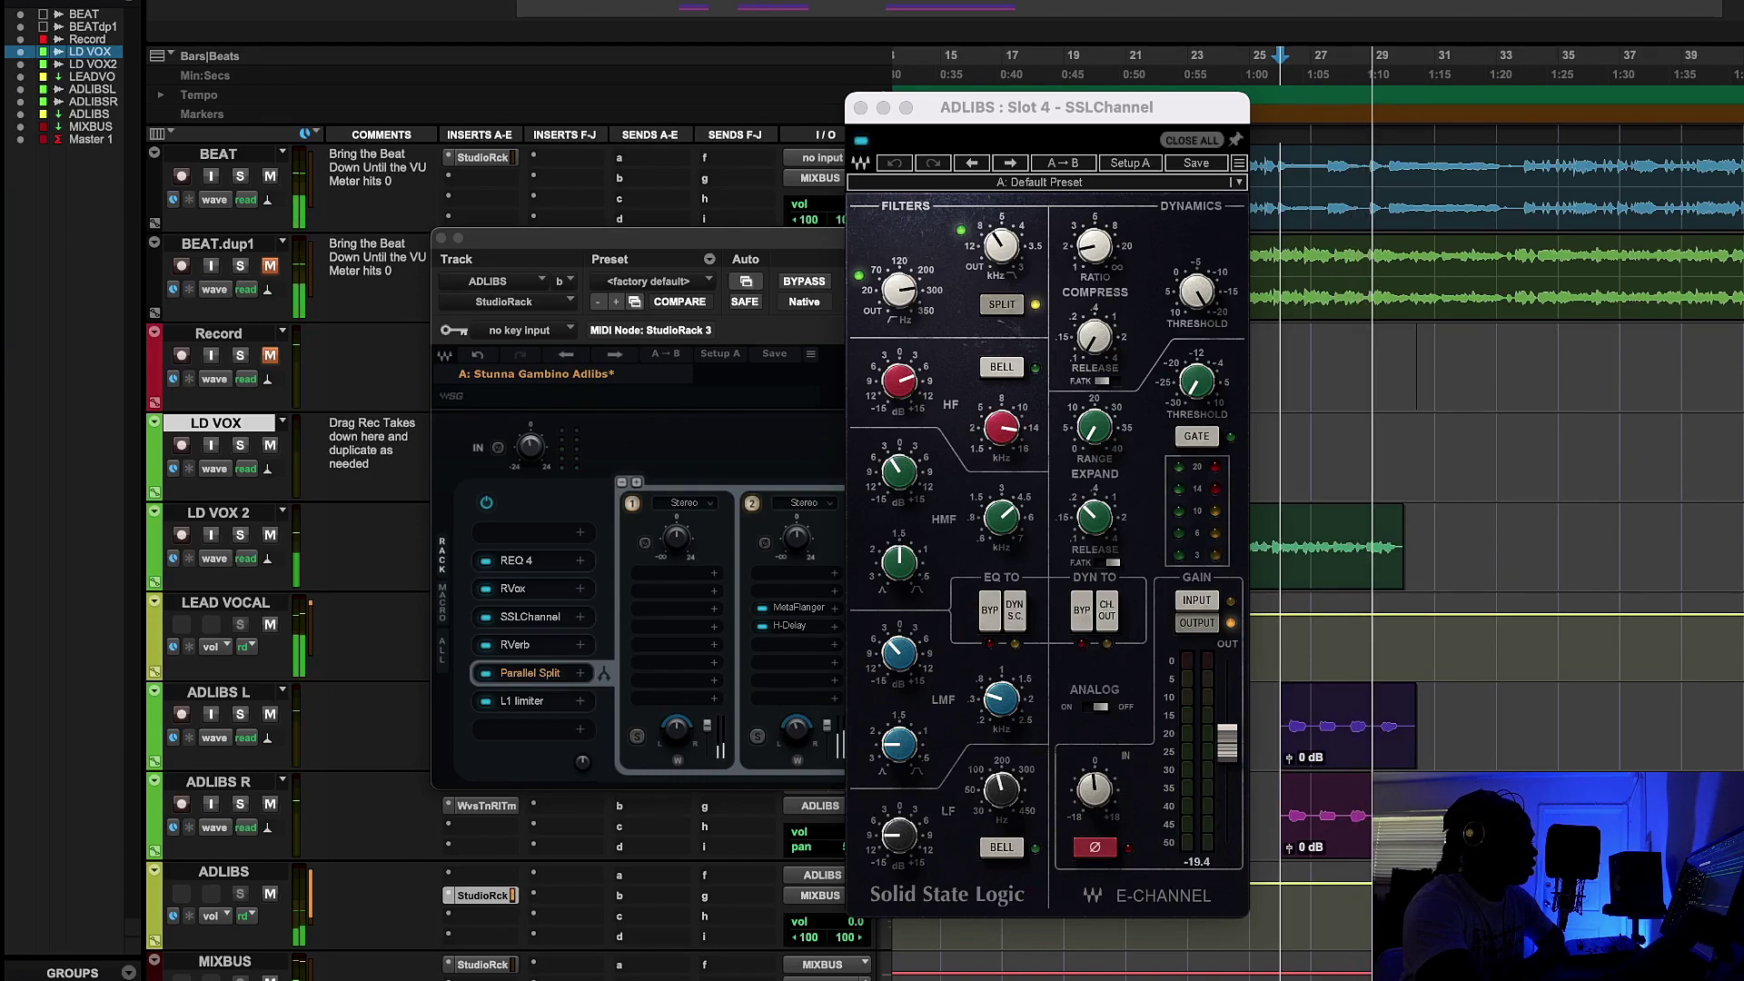
key("space")
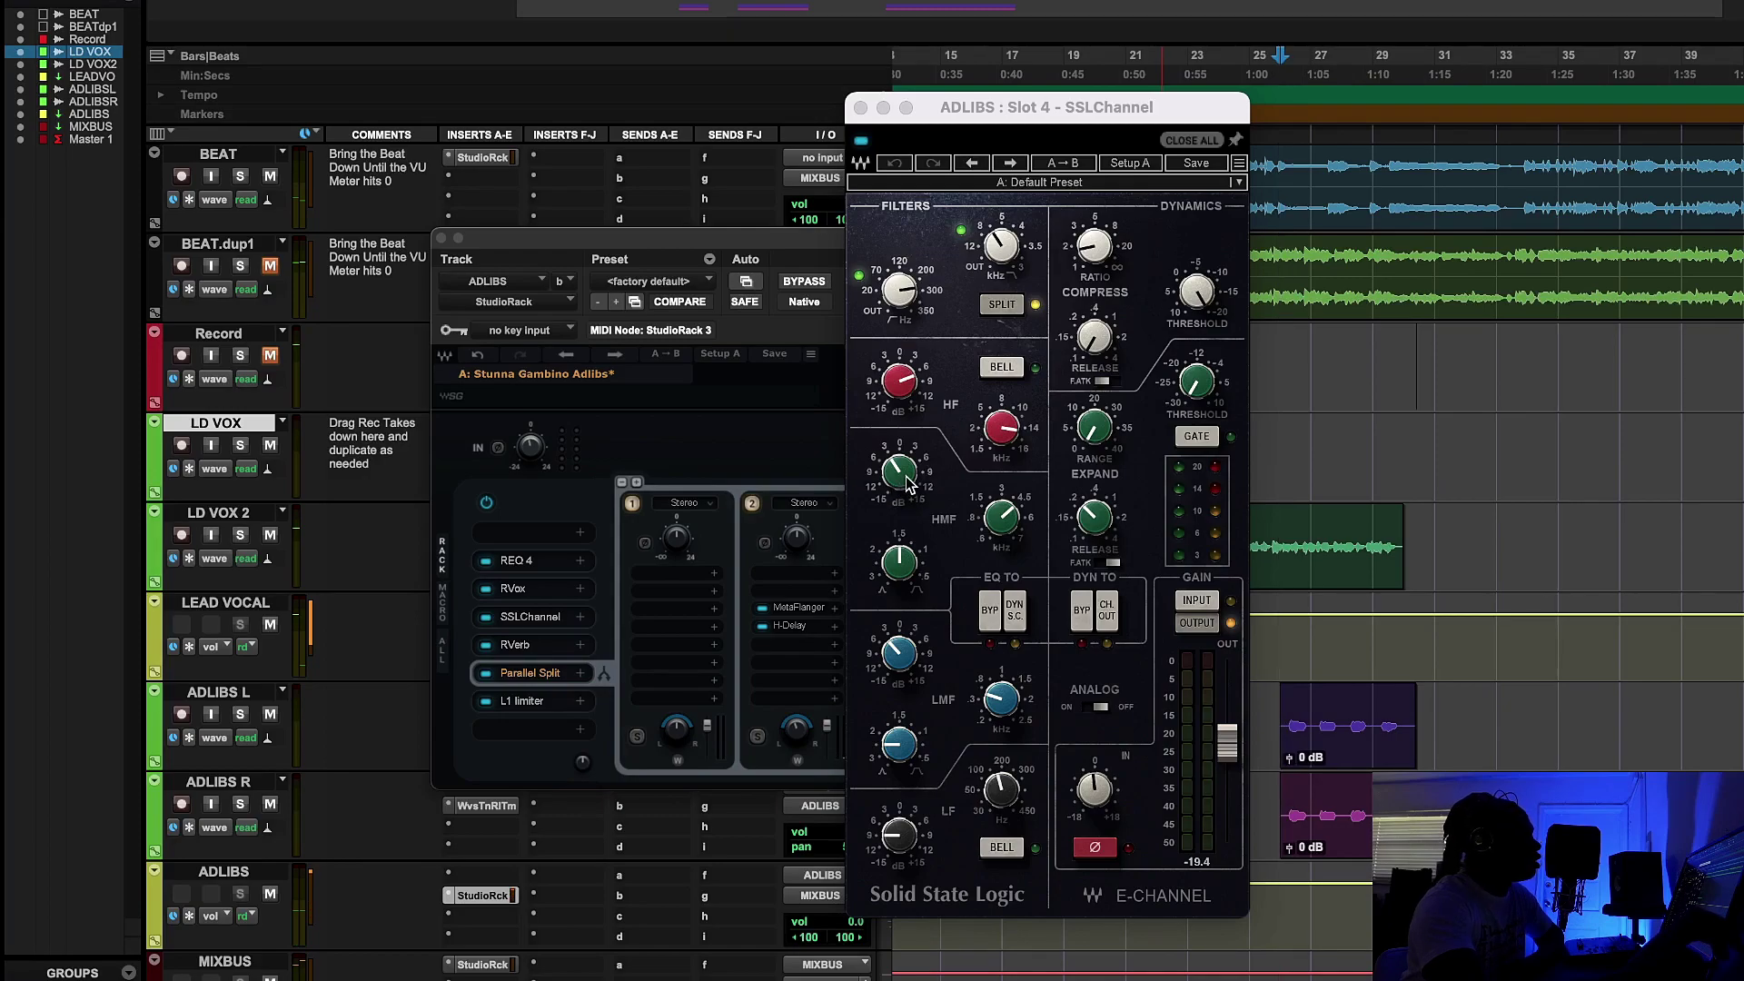
left_click(1002, 518)
mouse_move(901, 466)
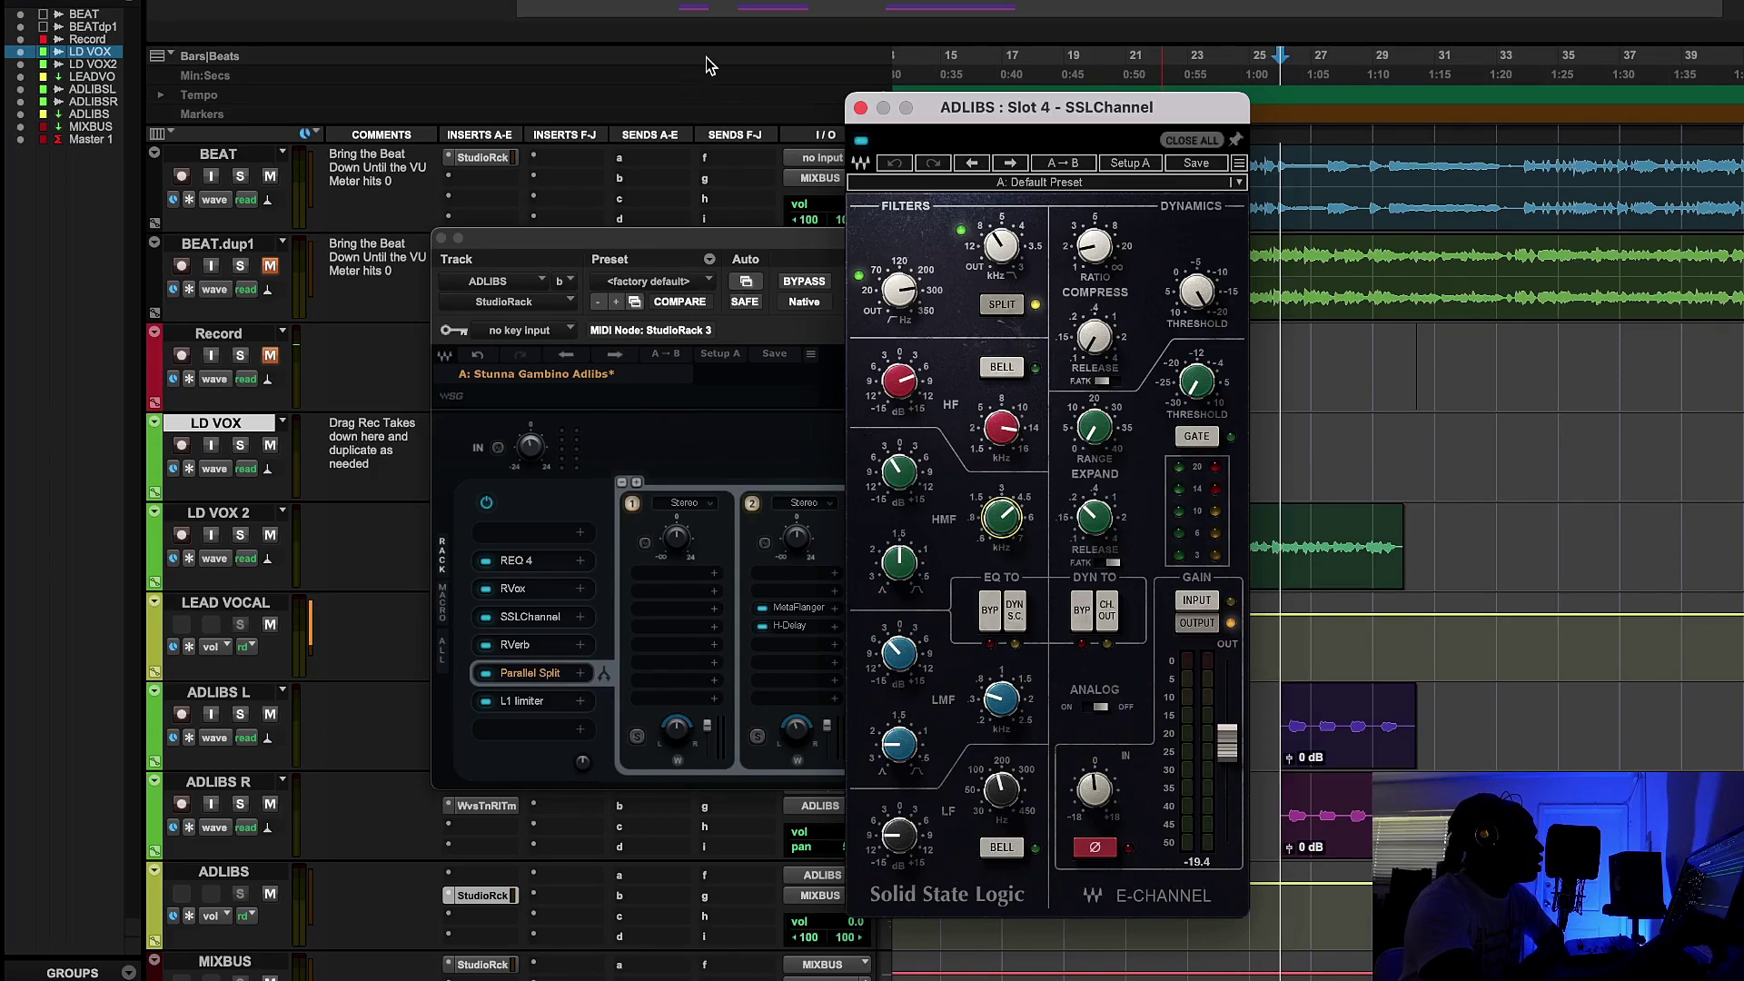
left_click(863, 109)
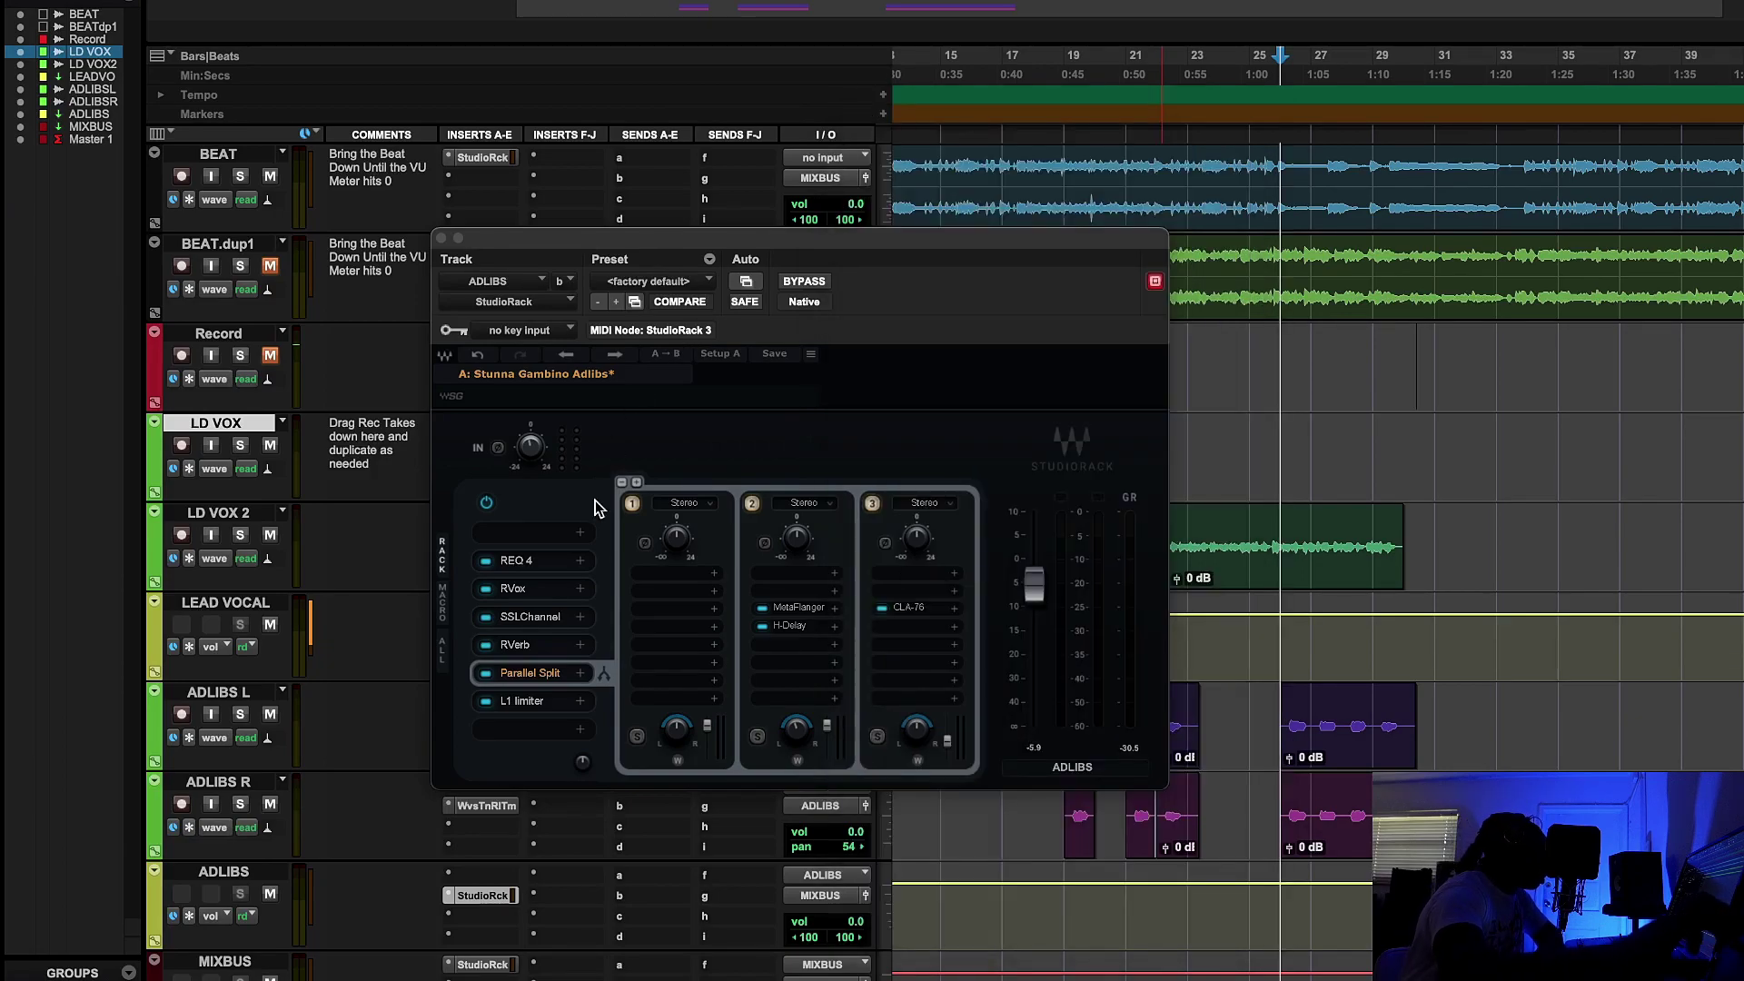
Step: Review the RVerb settings in the ad-lib chain, and return to the StudioRack window
left_click(537, 644)
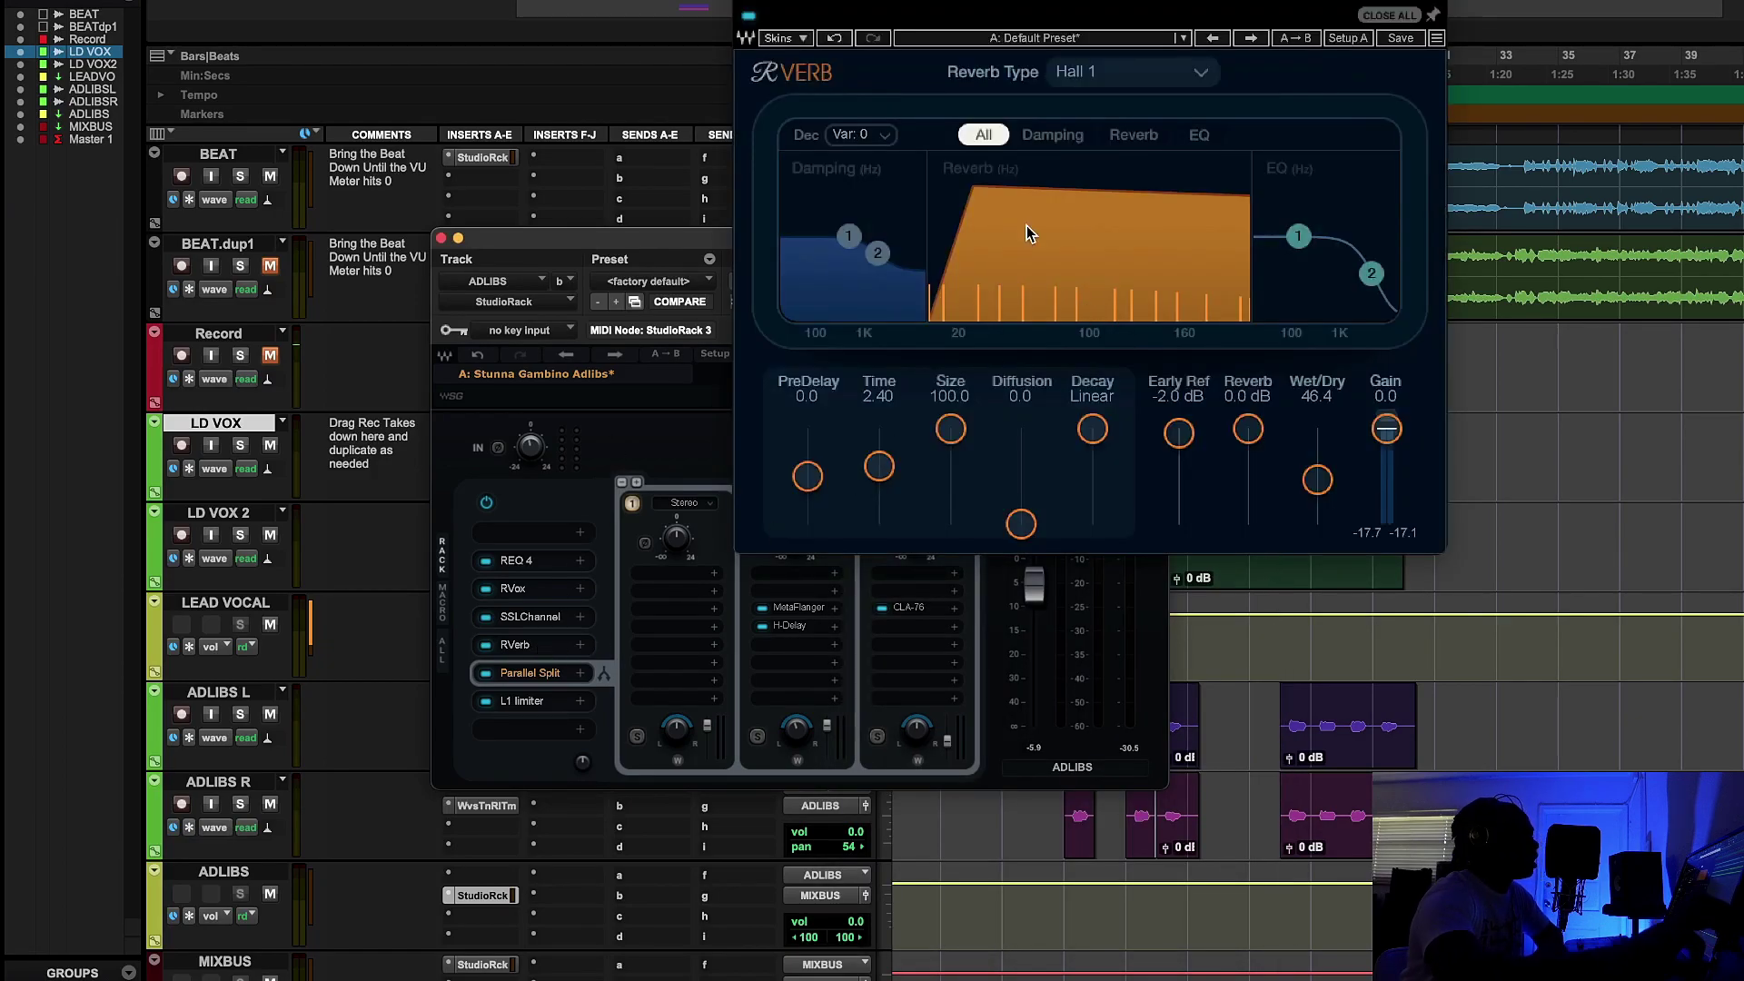
left_click_drag(1143, 0, 1088, 199)
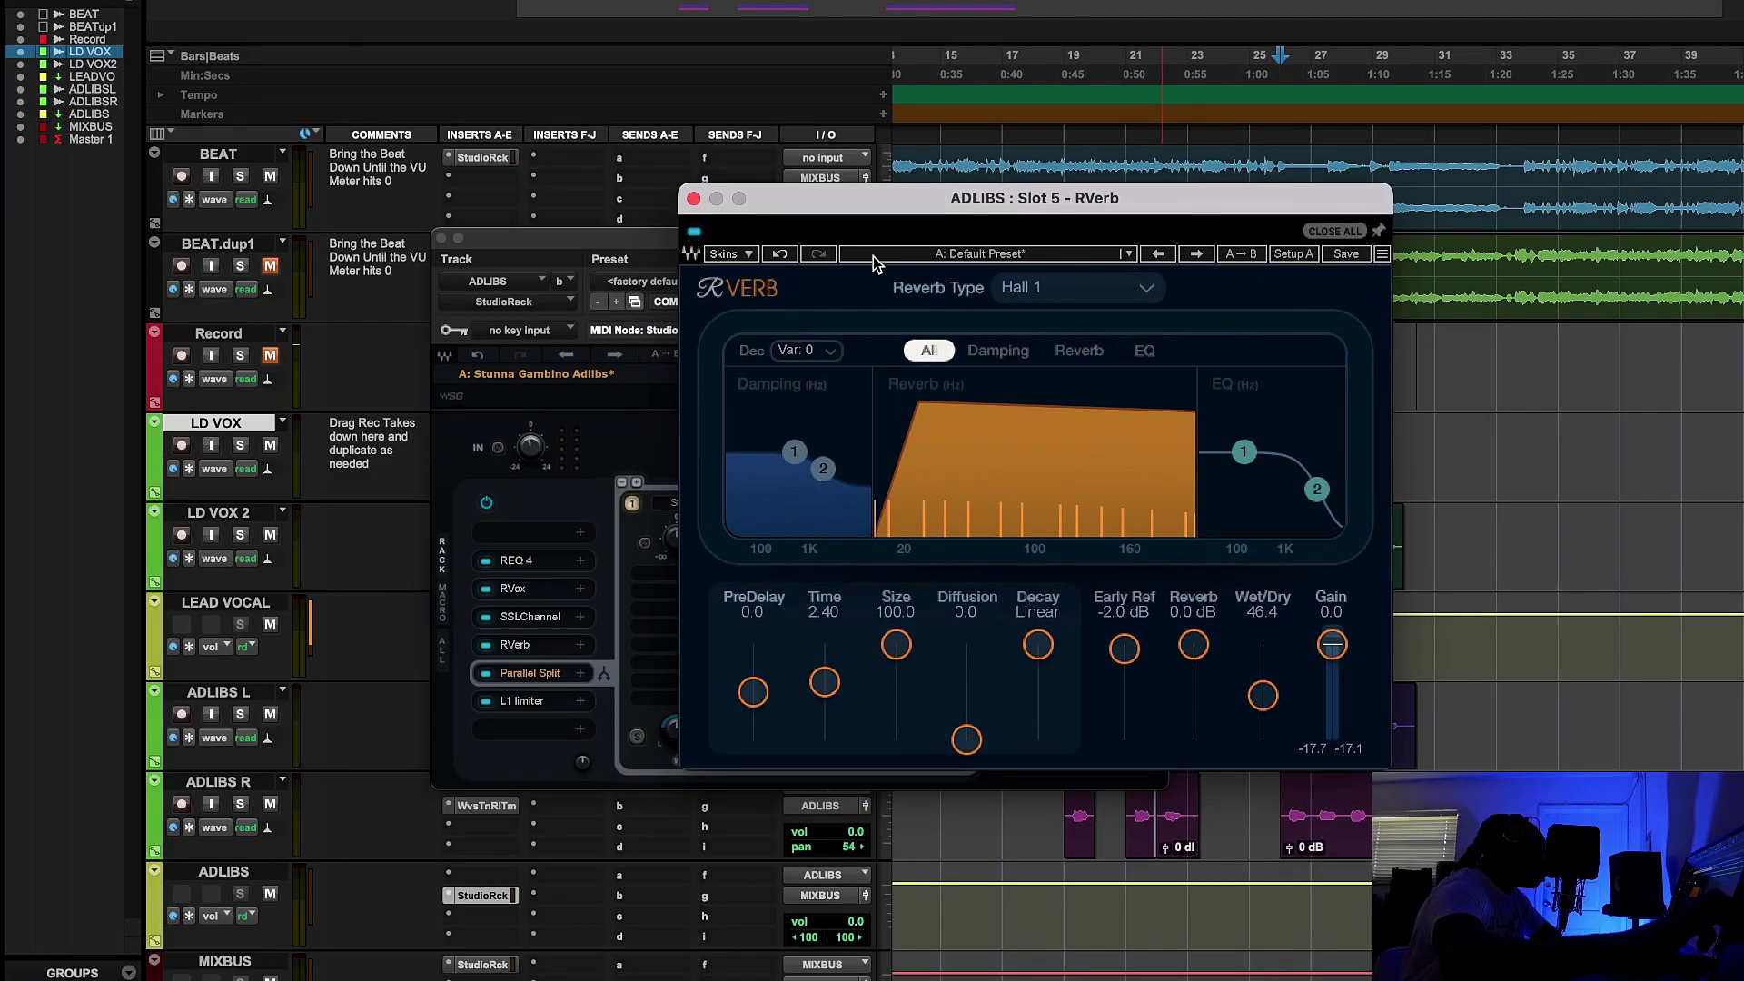
left_click(644, 265)
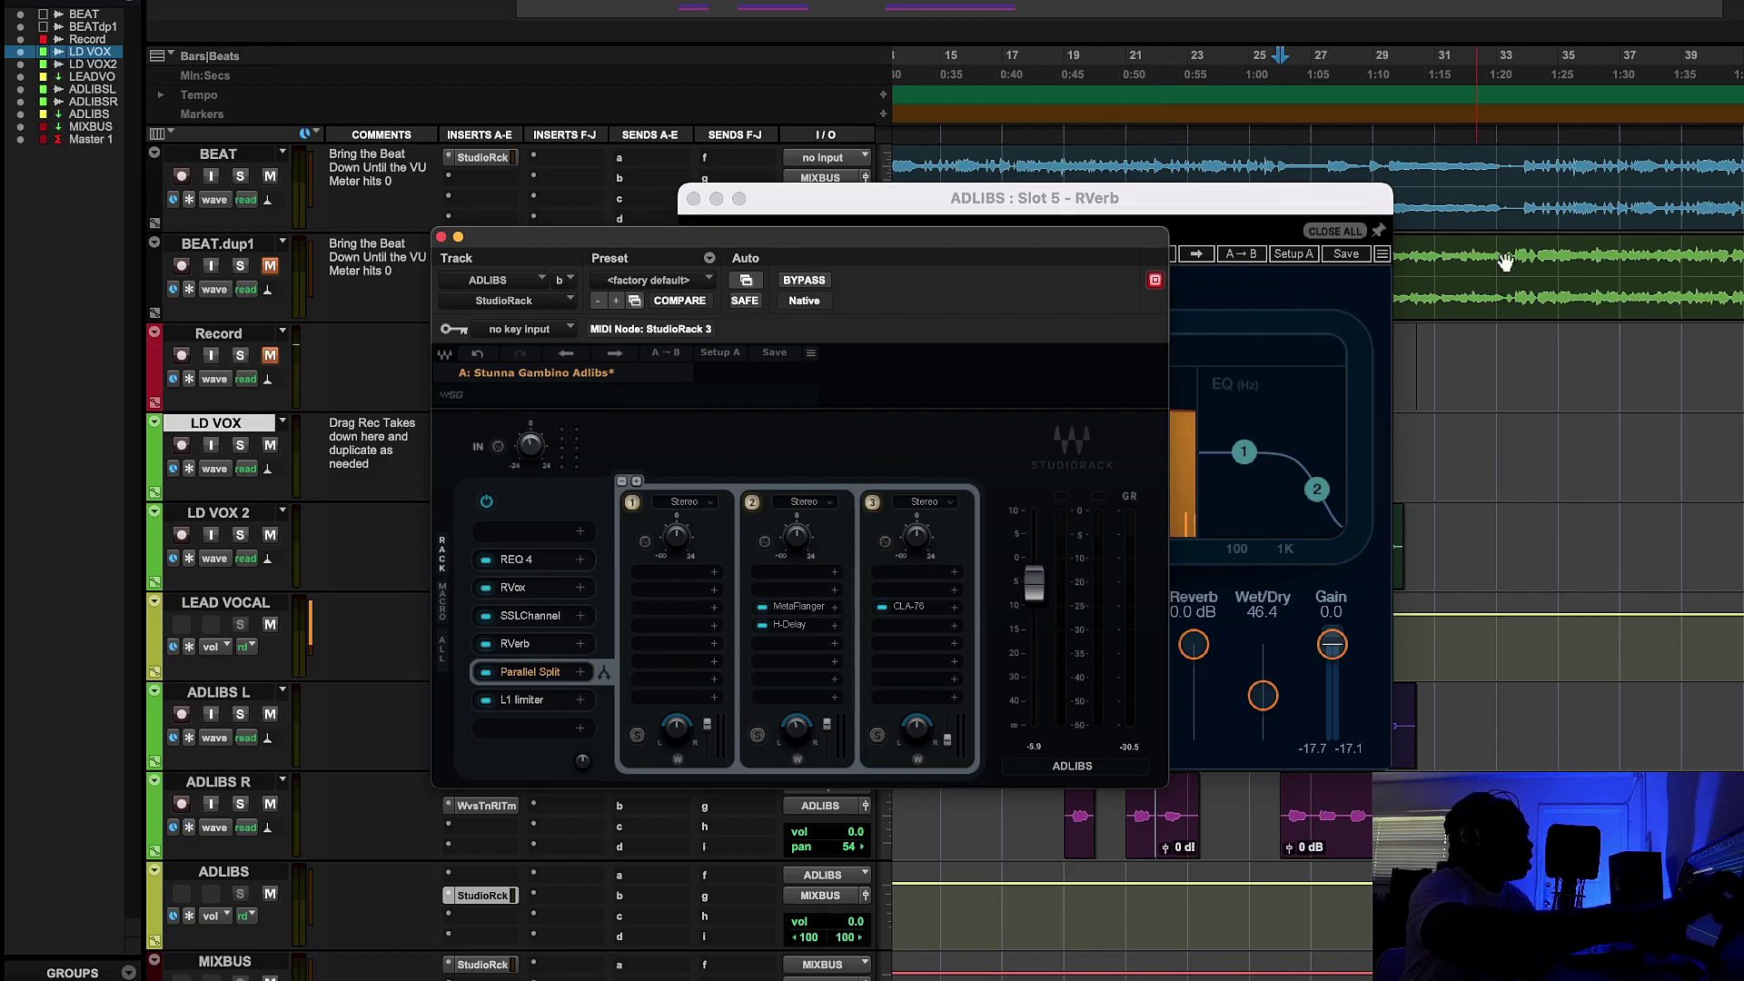
left_click(1159, 206)
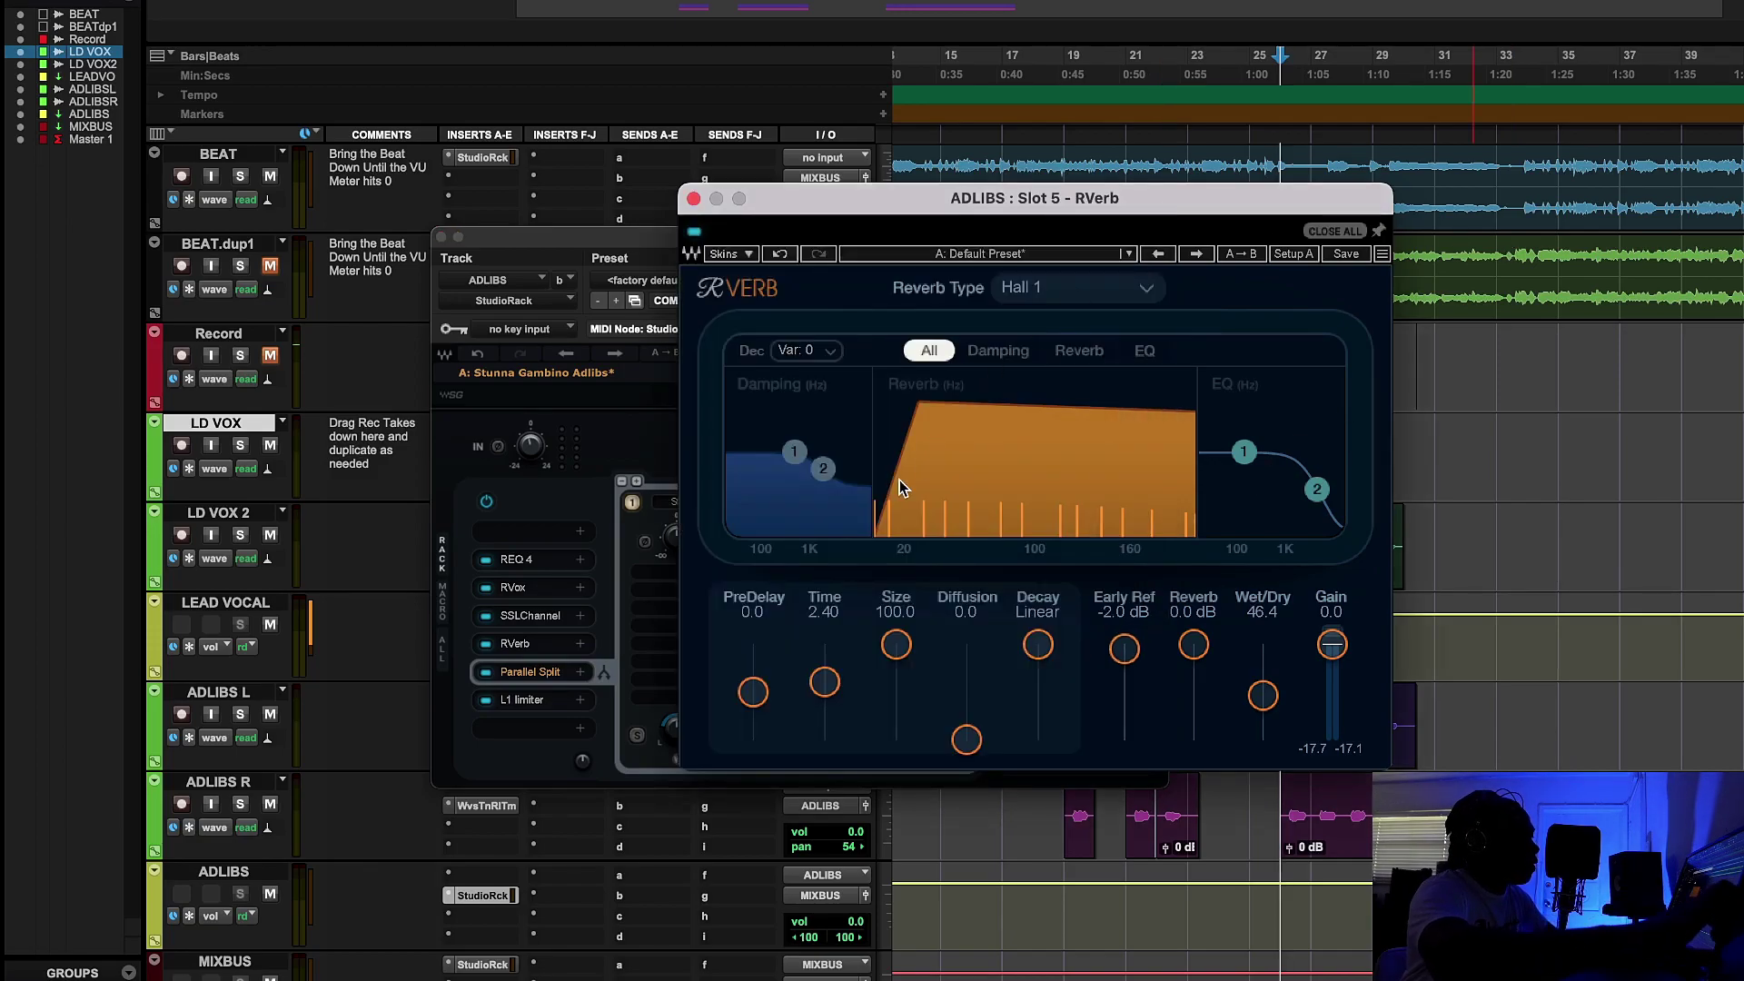
left_click(559, 766)
Step: Compare the ad-libs with MetaFlanger and H-Delay in parallel rack 2 bypassed and active, leave both enabled, and stop playback
left_click(817, 611)
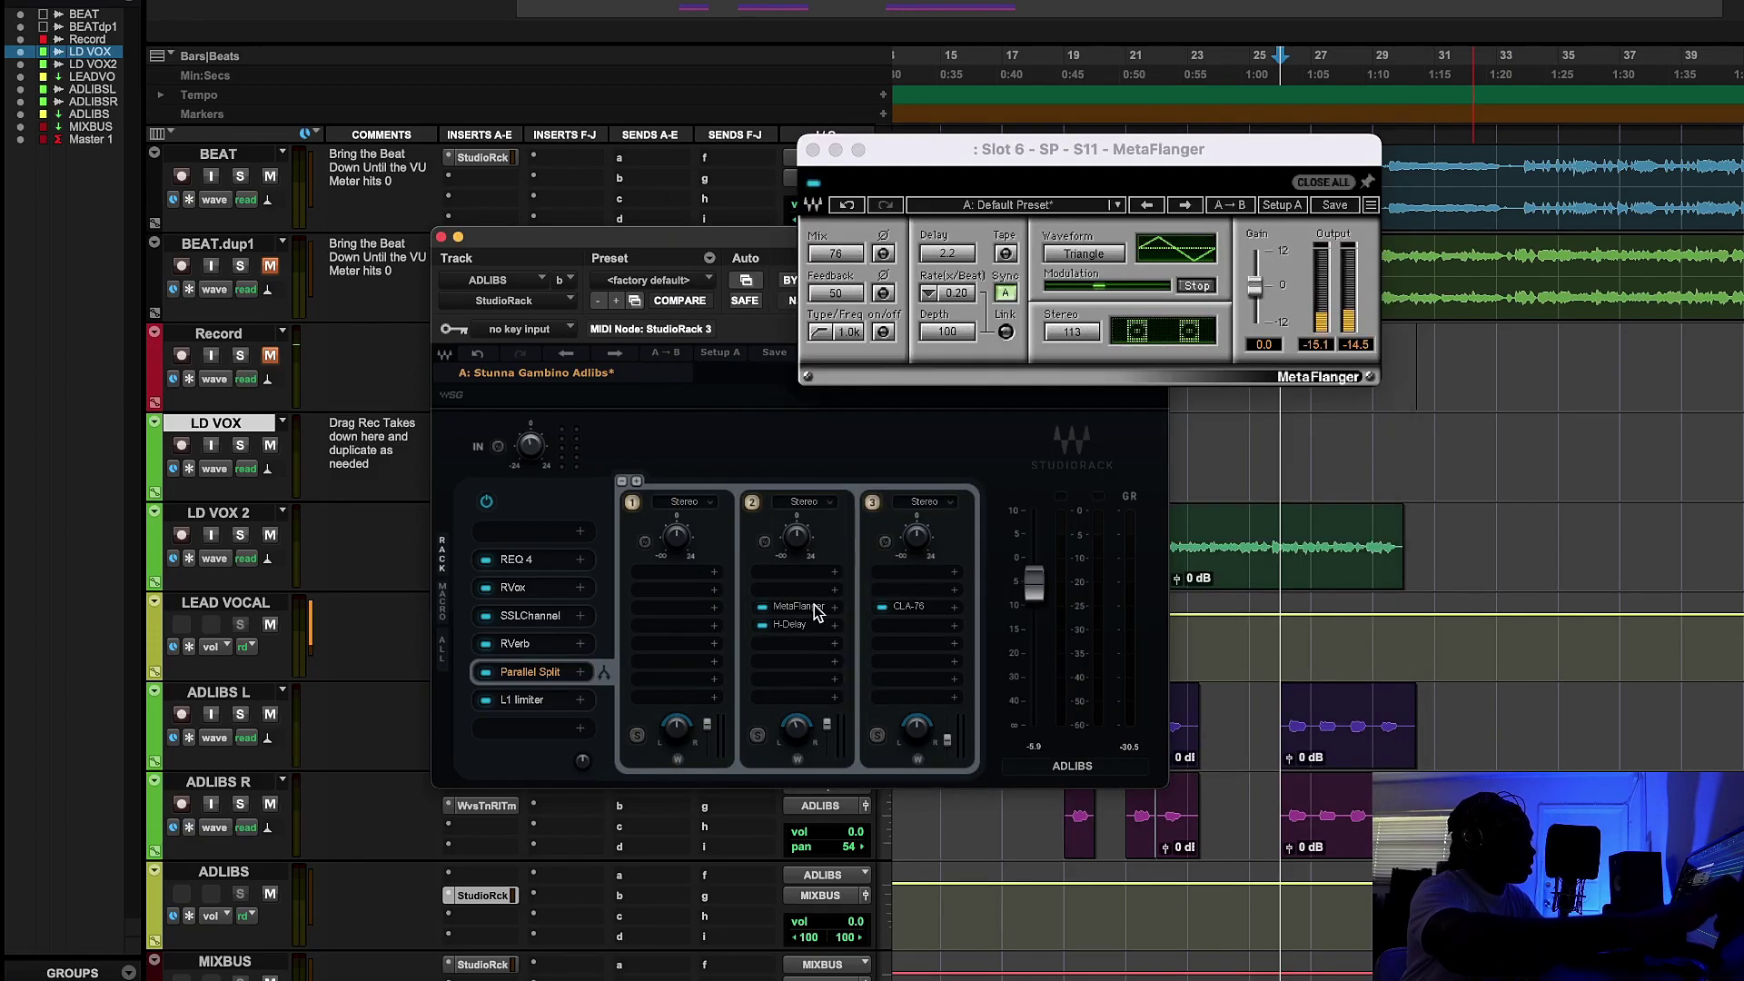
key("space")
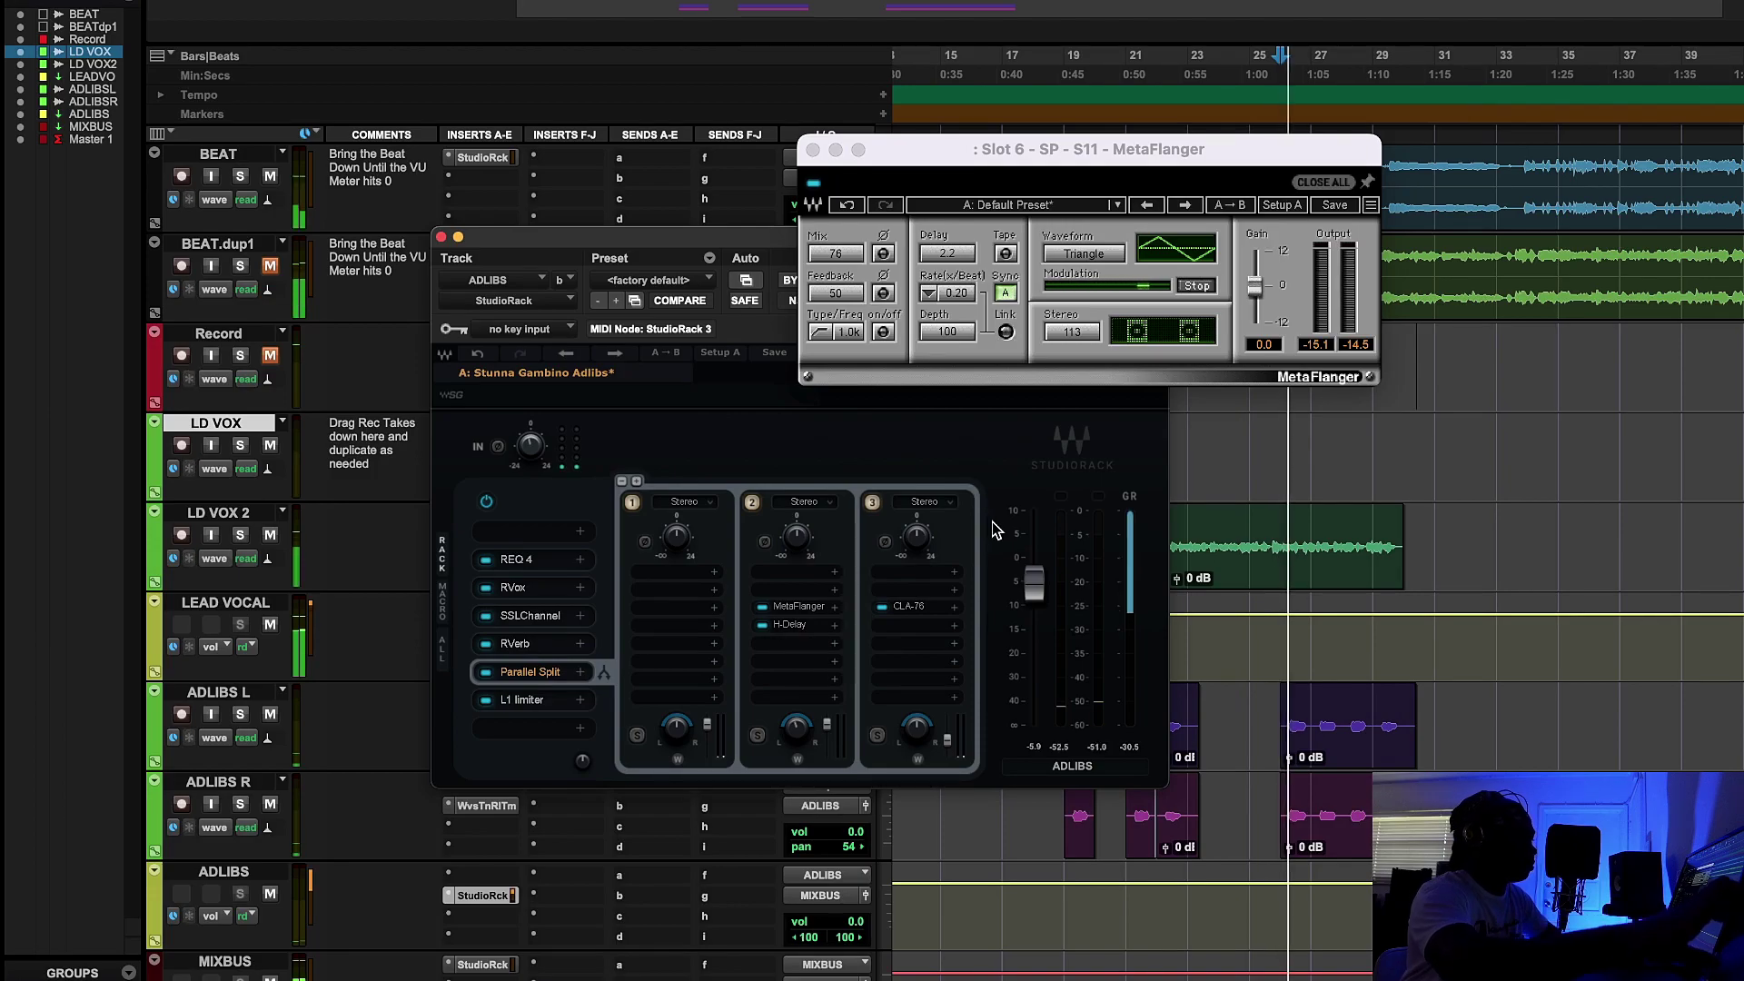
left_click(814, 184)
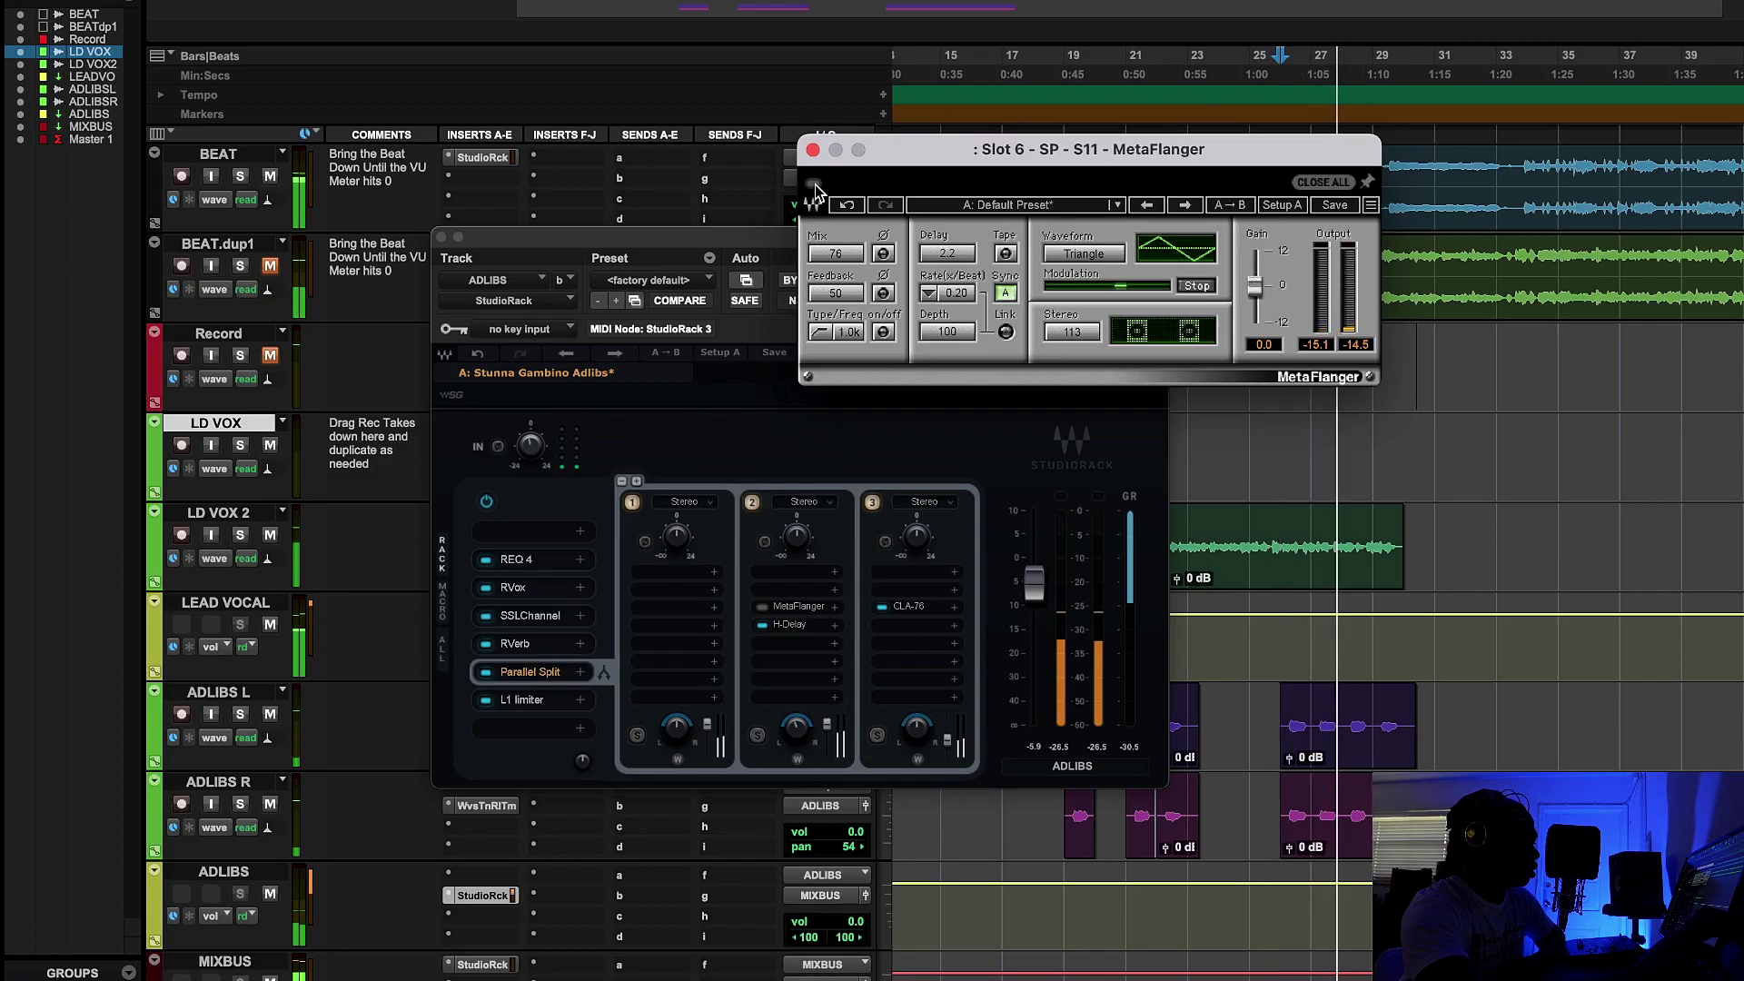
left_click(763, 628)
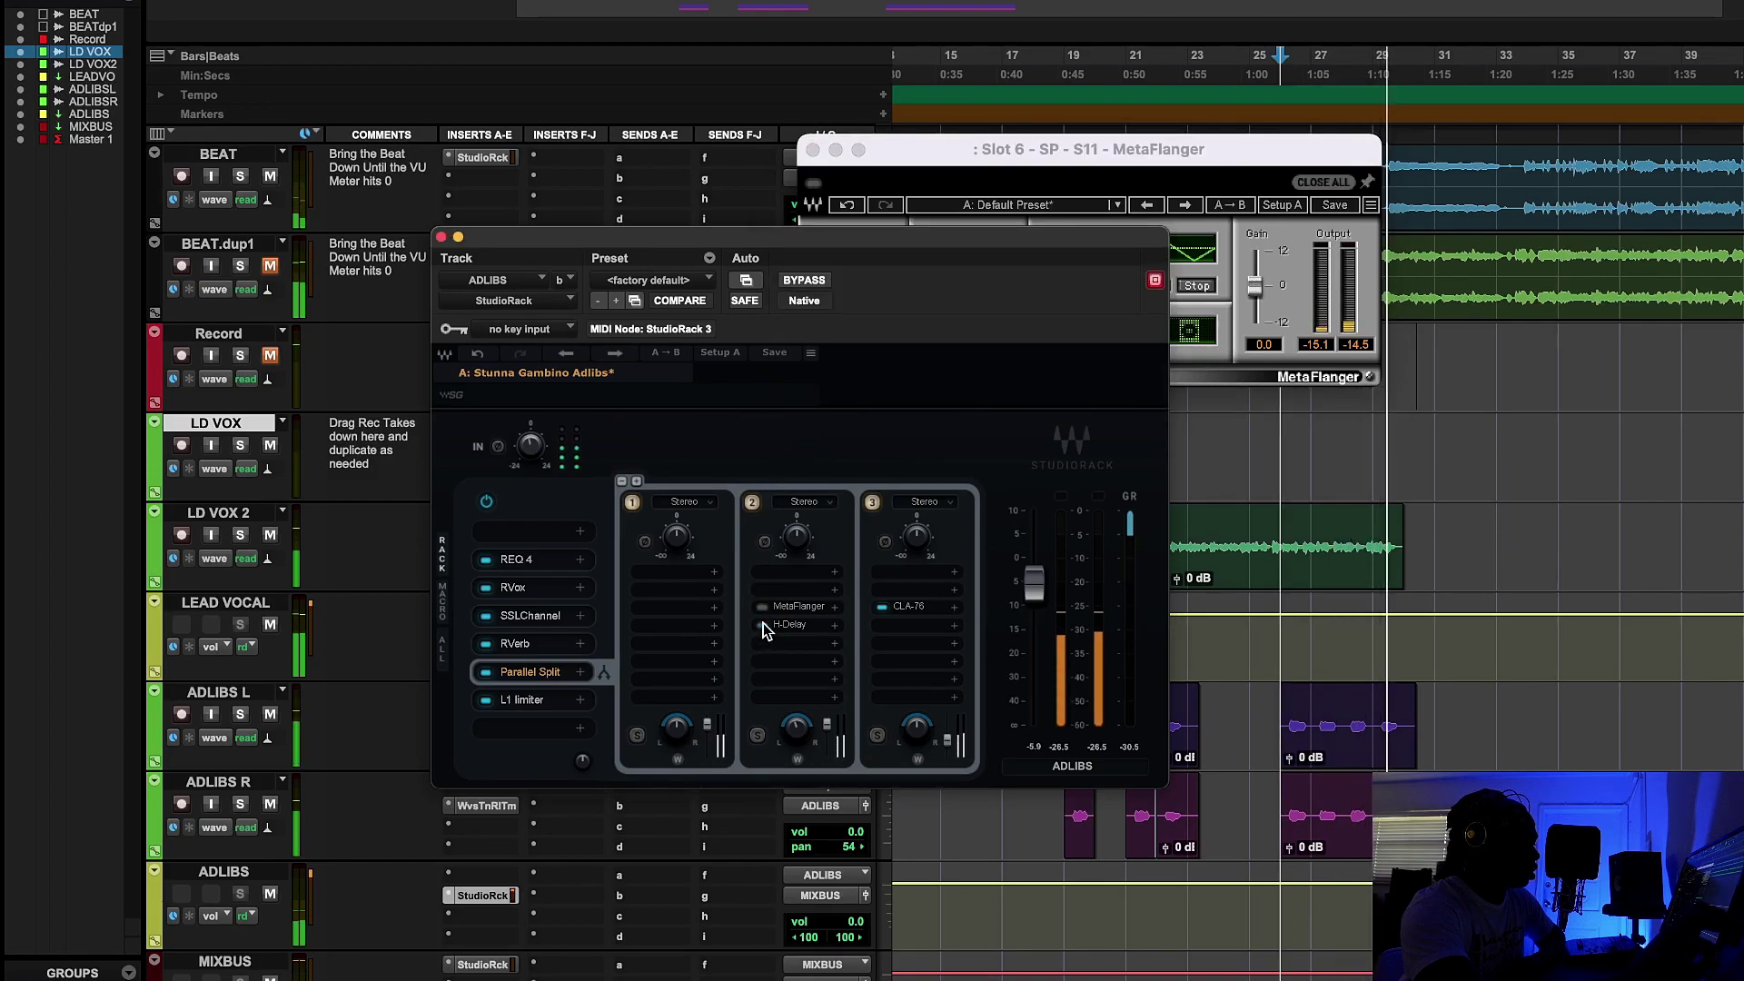
key("space")
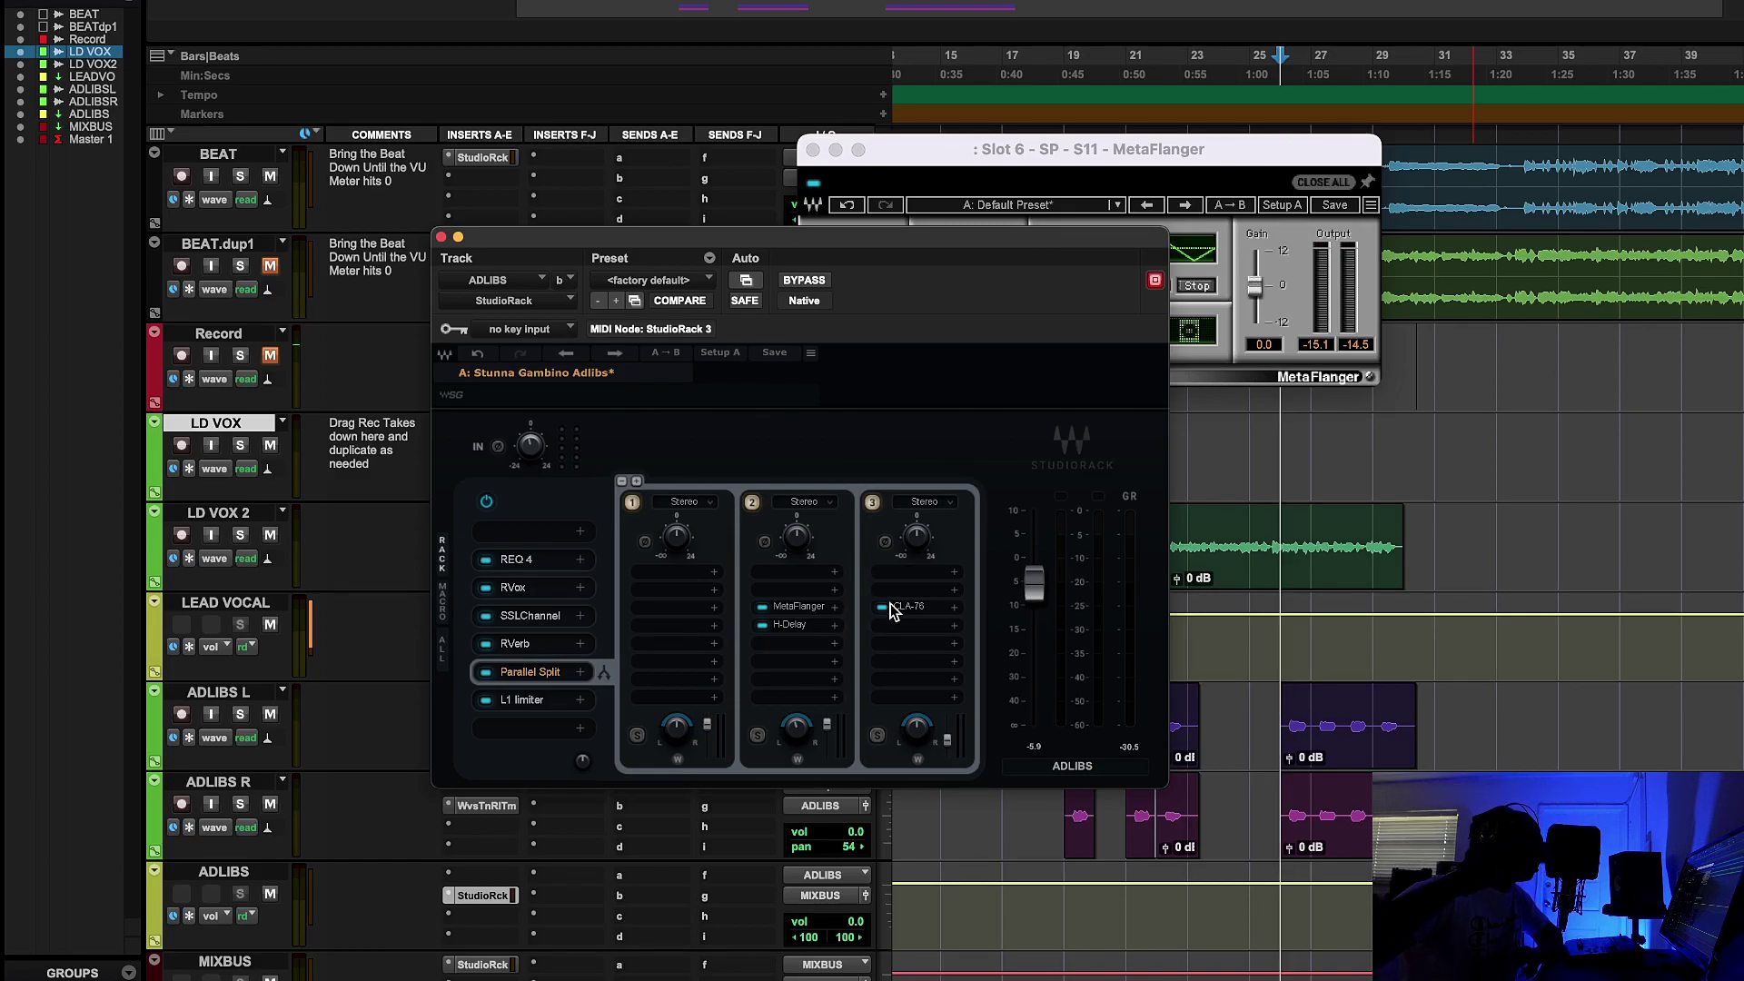
key("space")
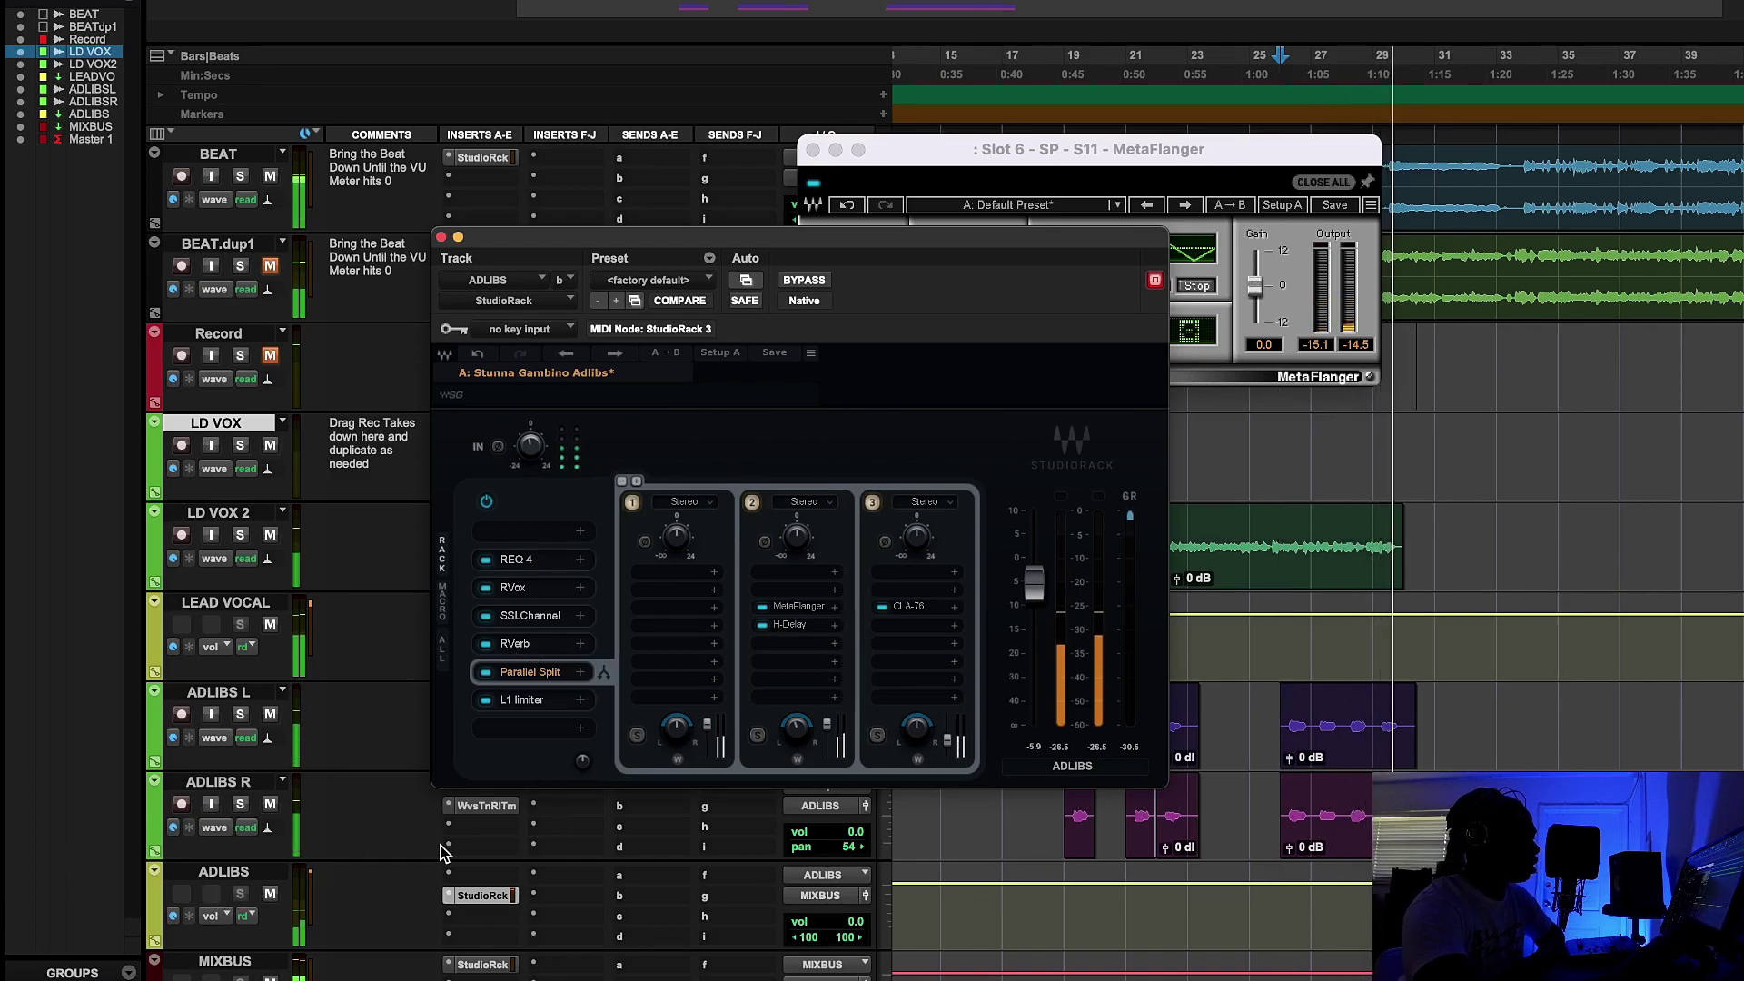
key("space")
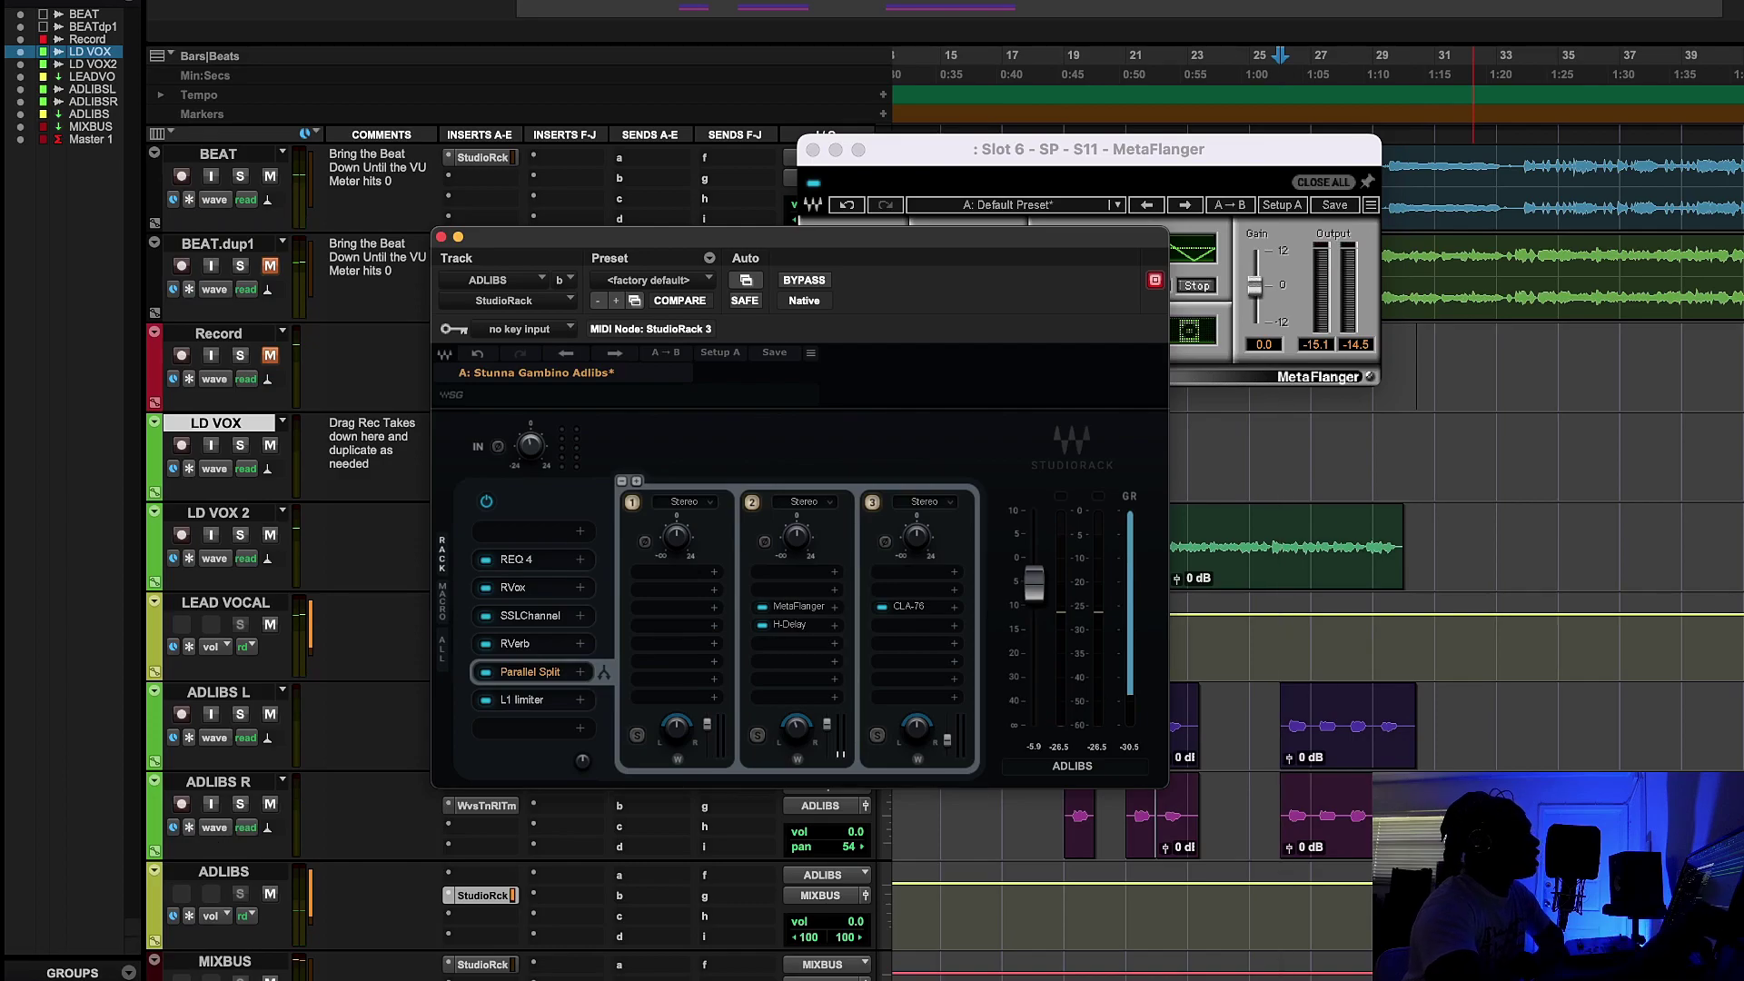
Step: Review the CLA-76 settings in the ad-libs' parallel rack 3, stop playback, and close the plugin
left_click(904, 607)
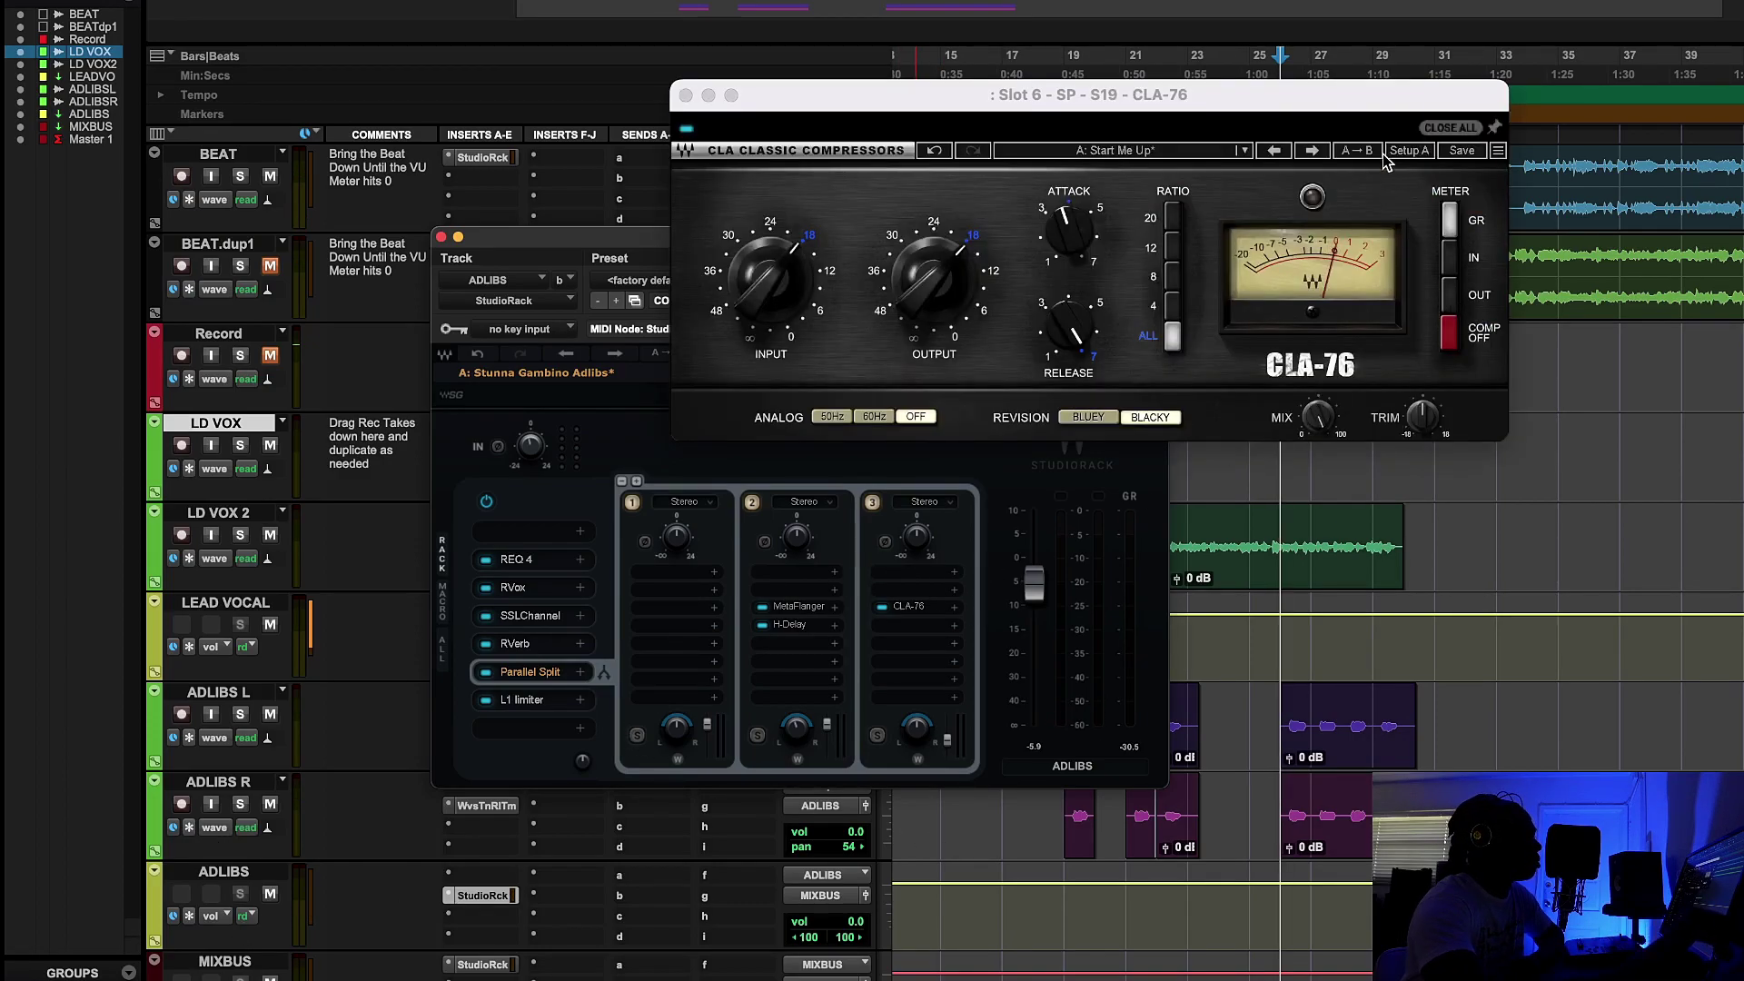
left_click_drag(1337, 110, 1355, 321)
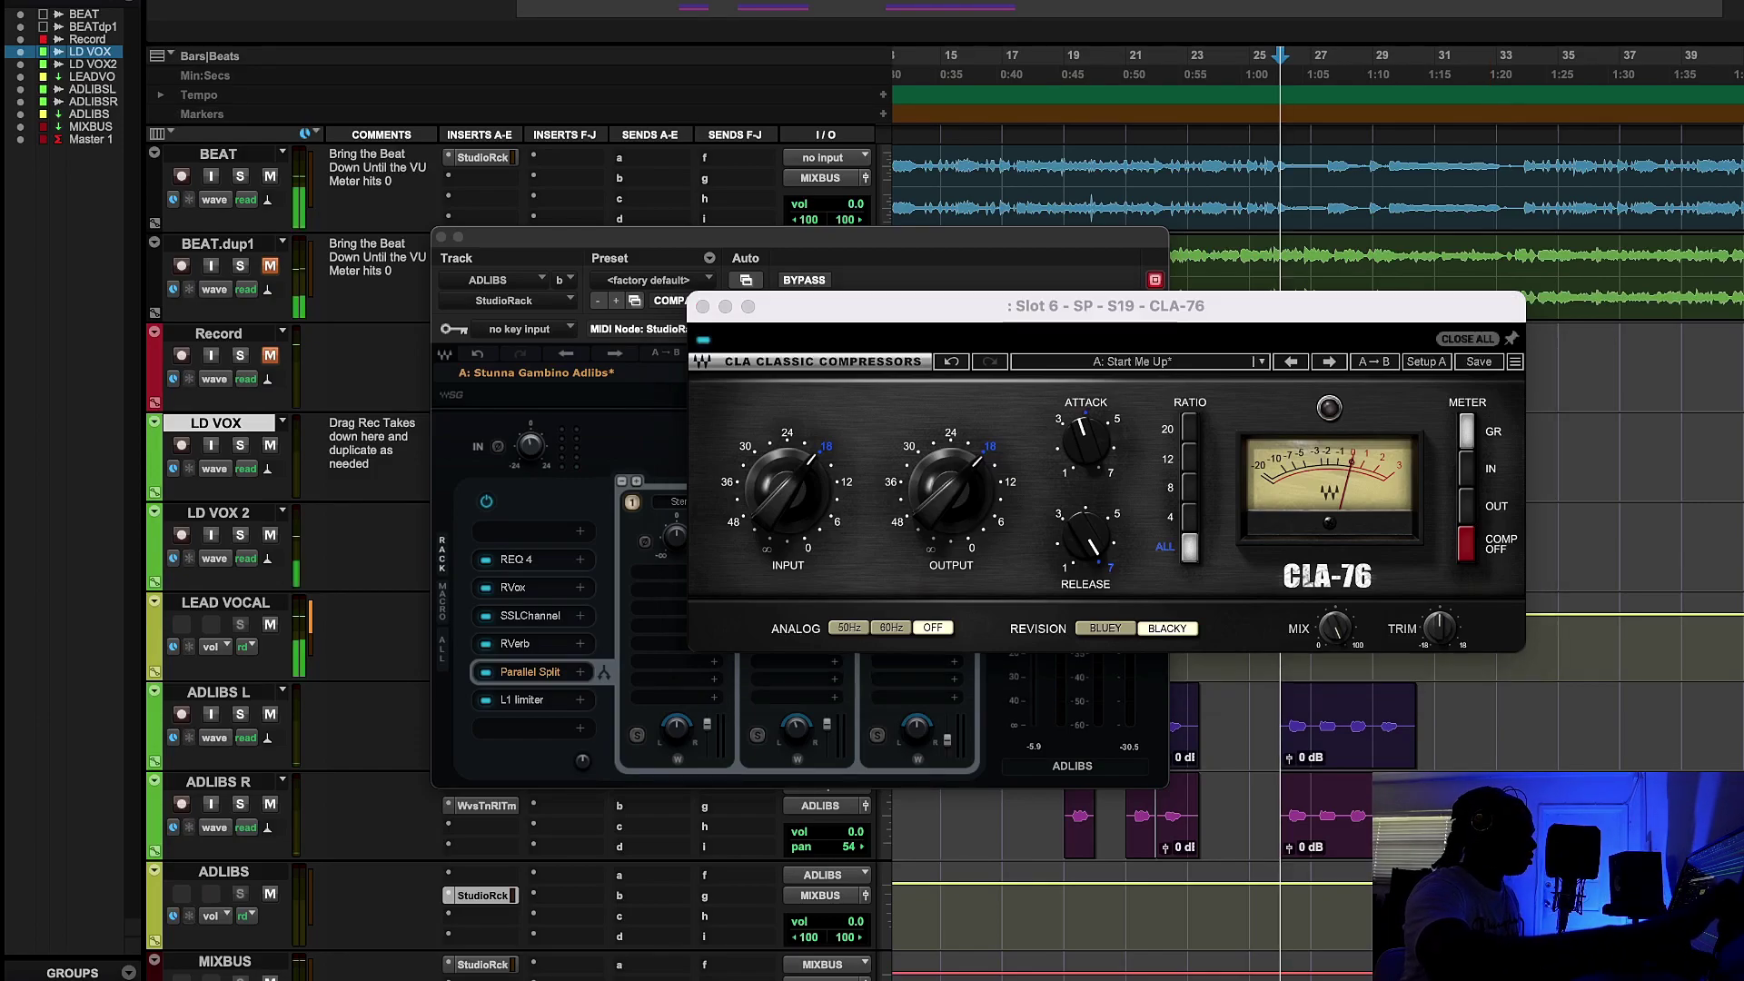
key("space")
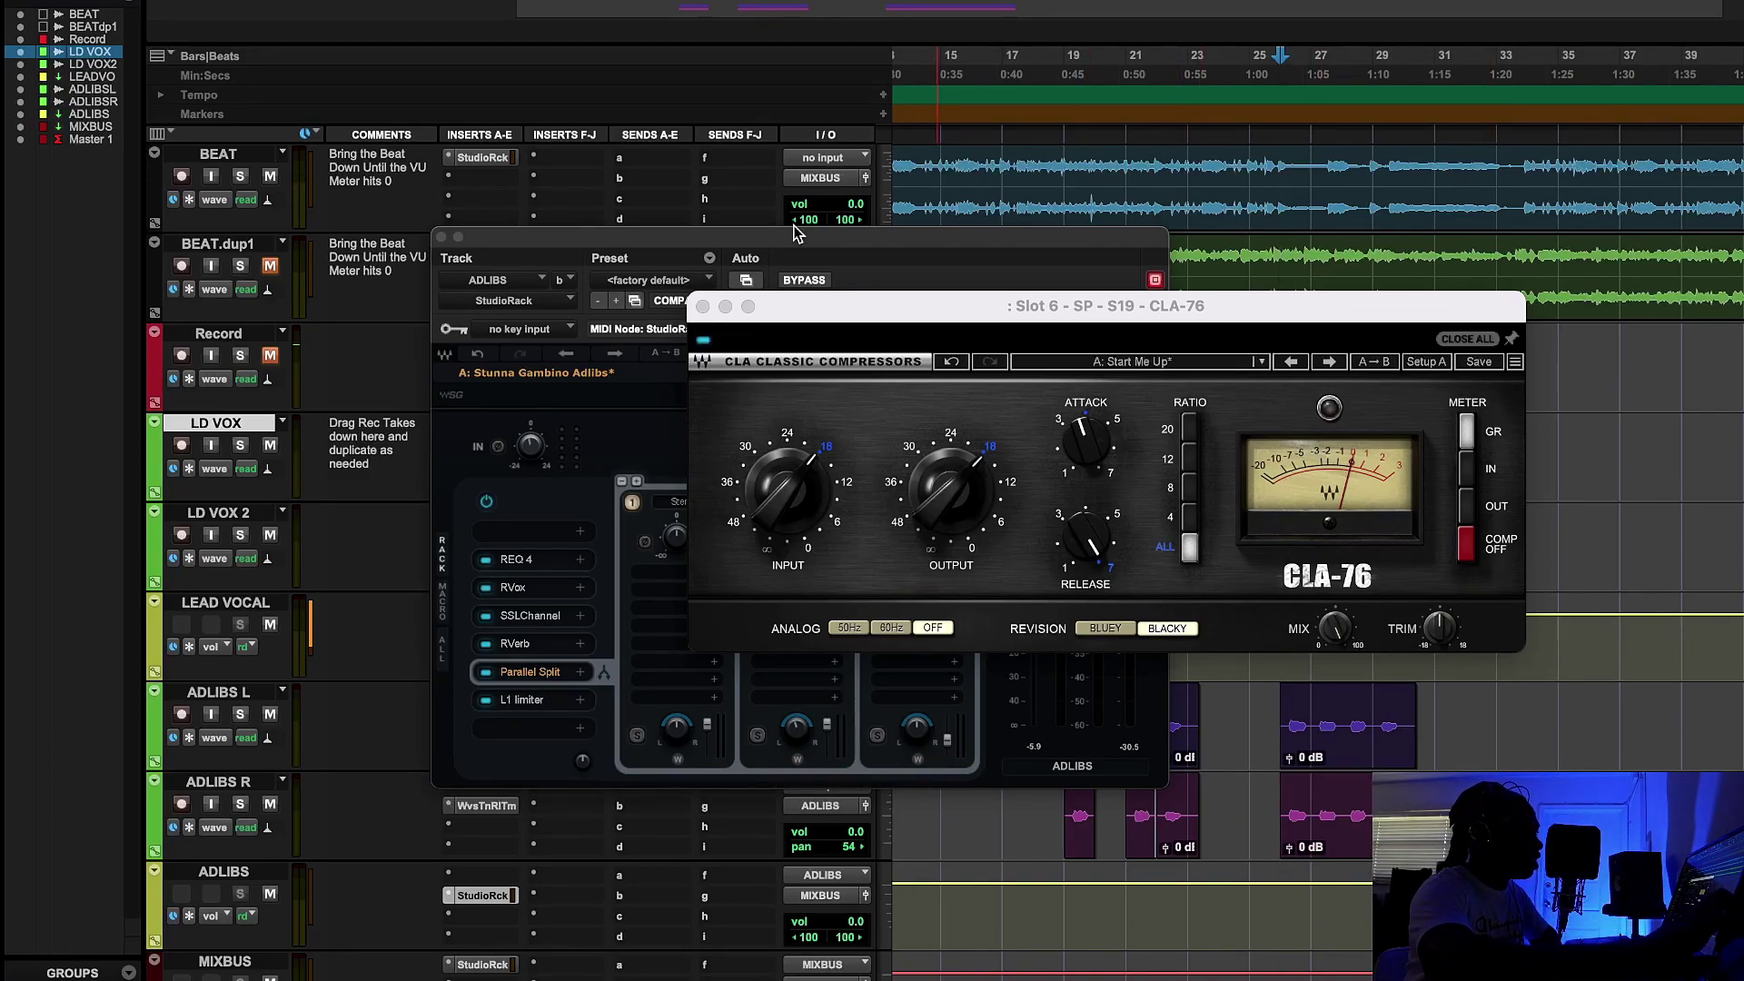
left_click(702, 307)
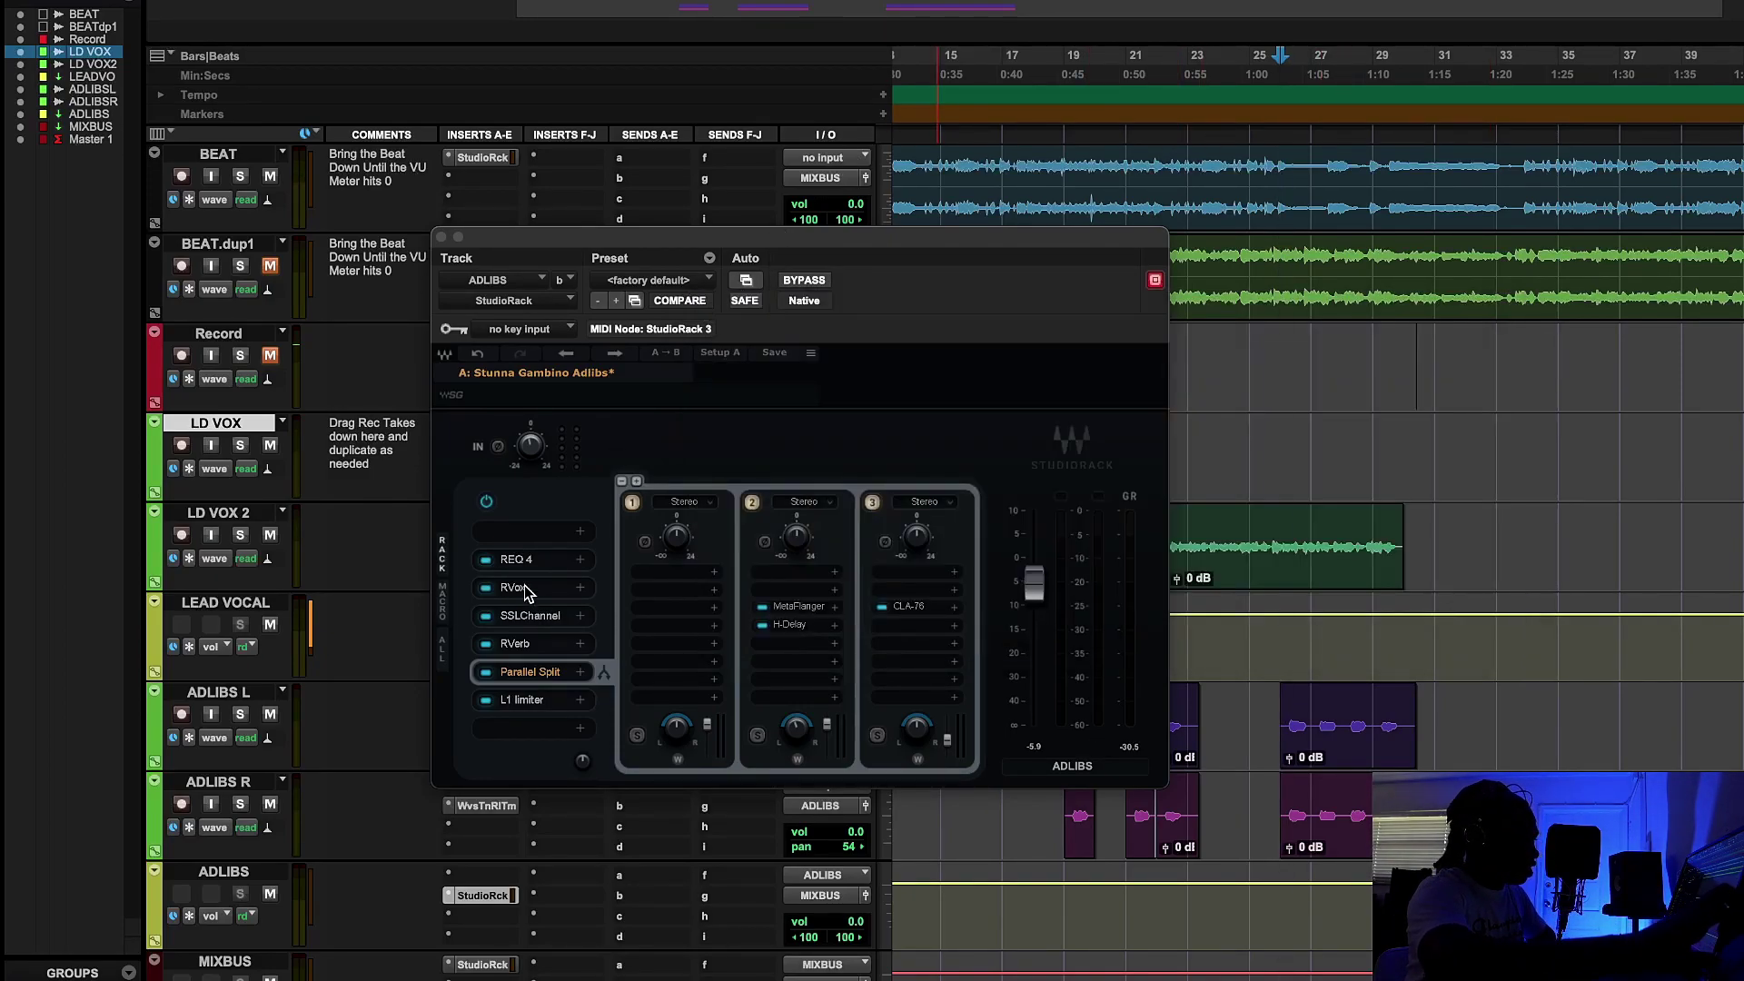
Step: Open the L1 limiter in the ad-lib chain, watch its meters while the ad-libs play, and stop playback
left_click(524, 696)
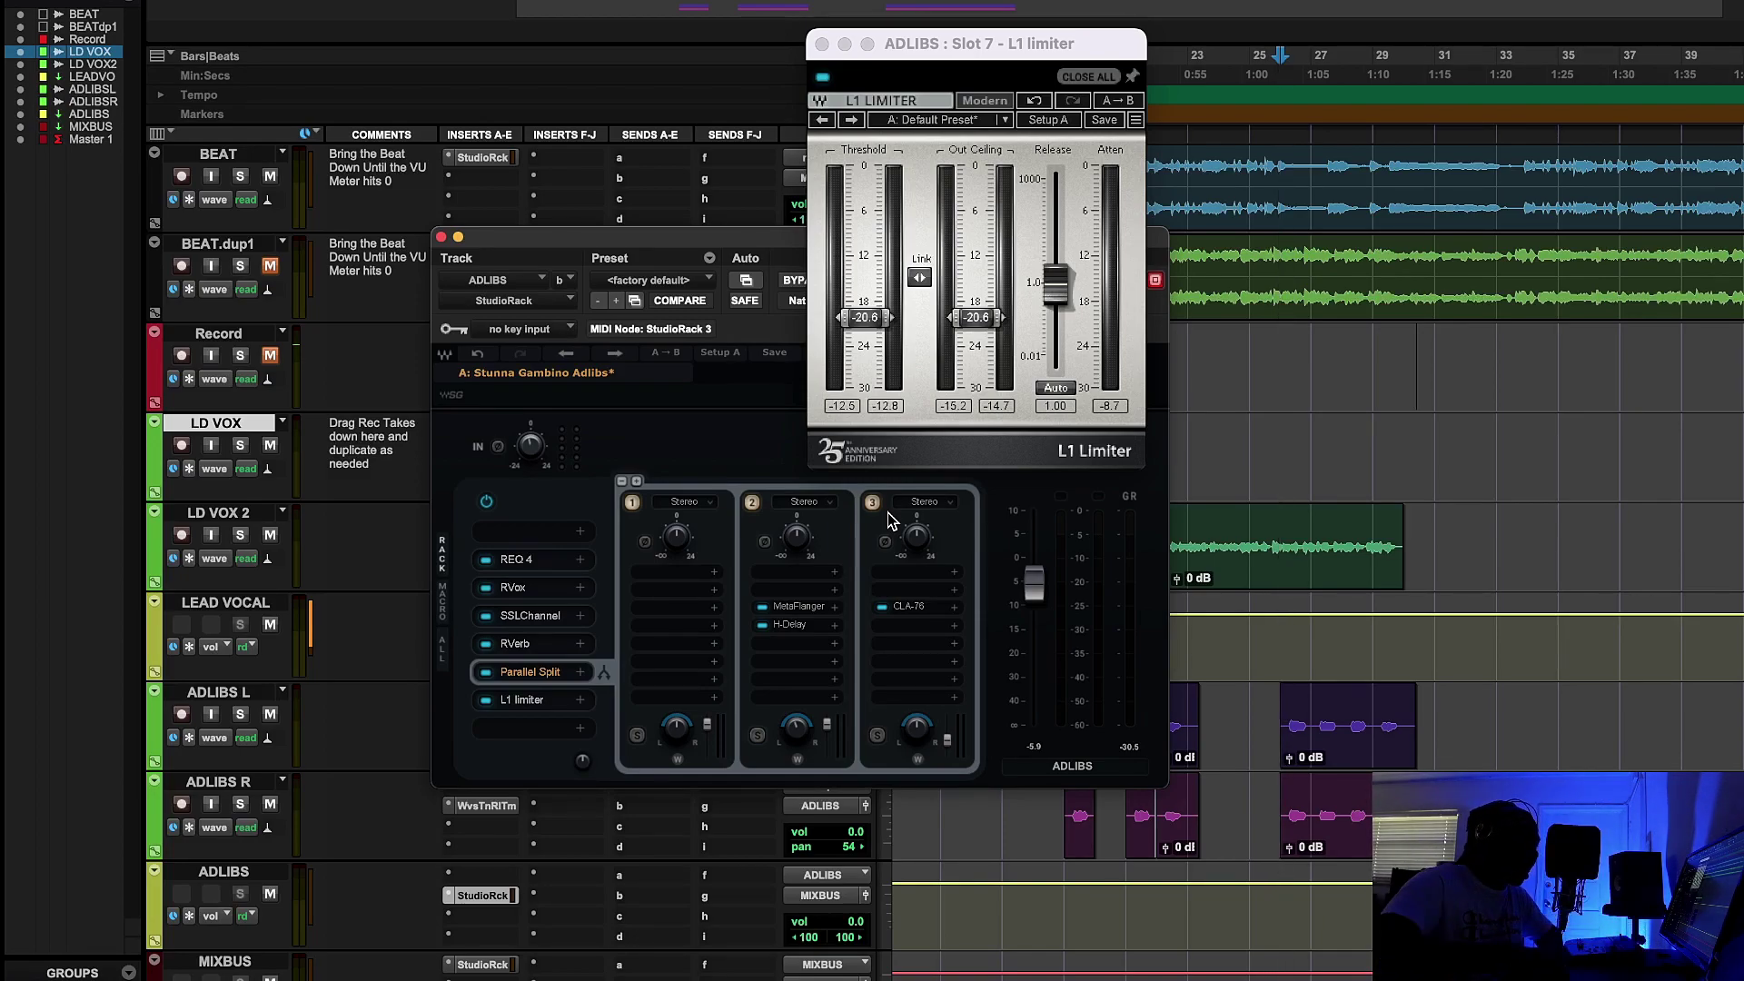
key("space")
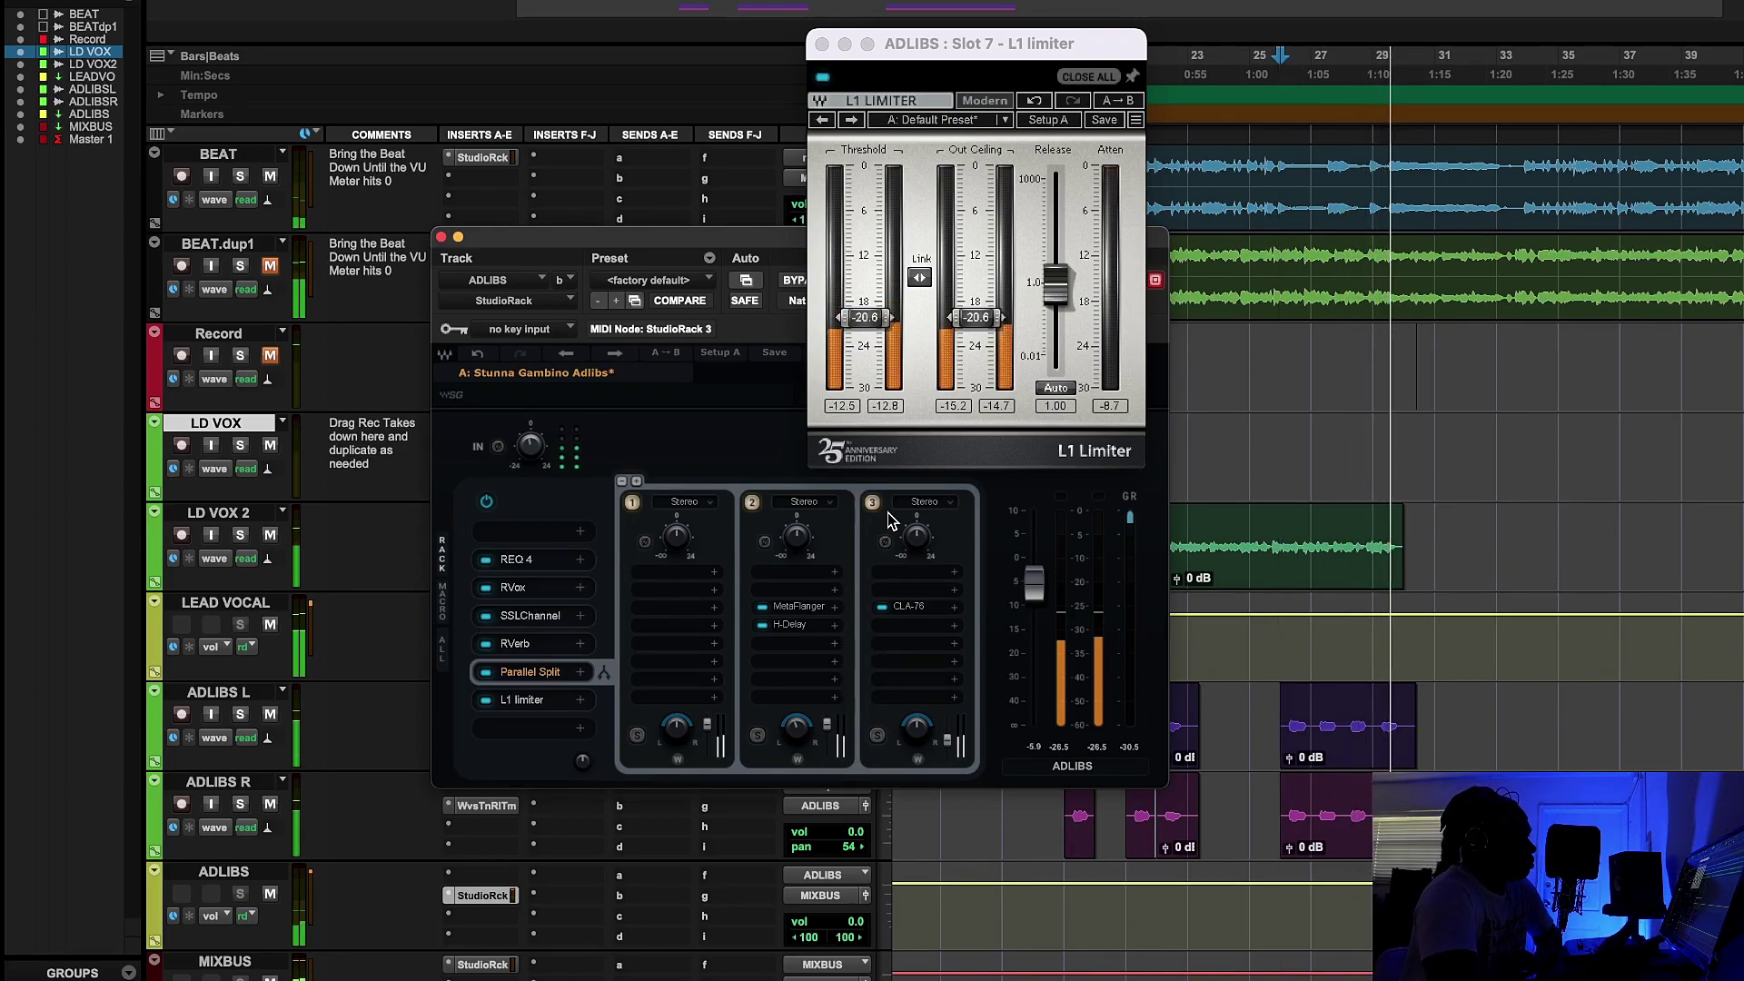
key("space")
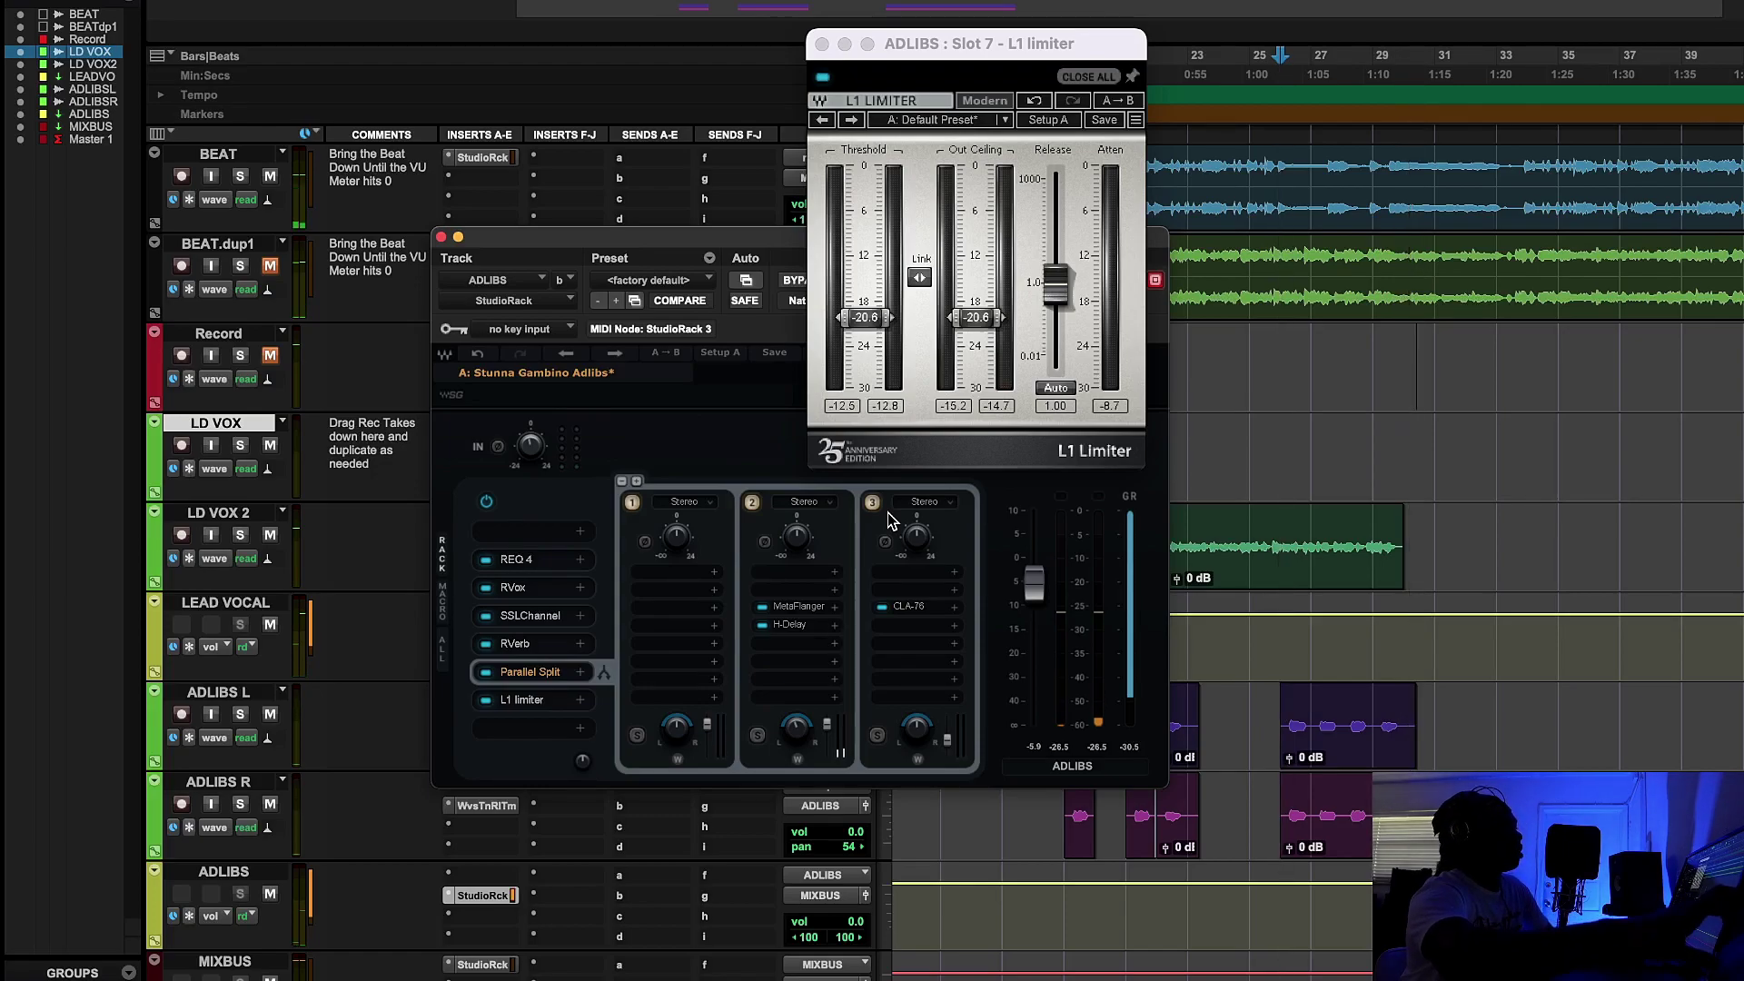